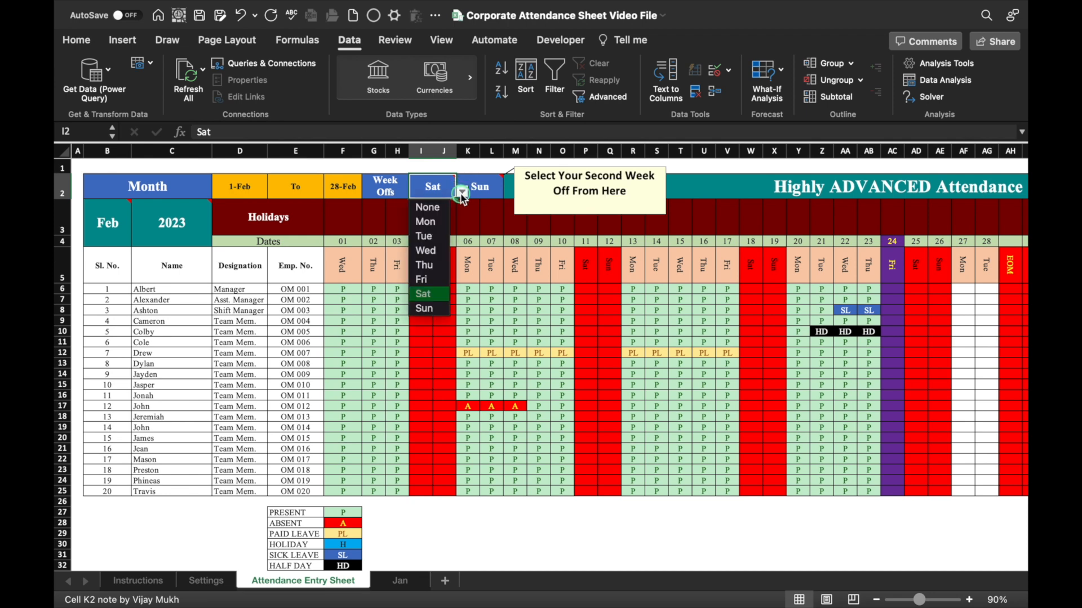
- Check the day options offered for the second week off in cell K2, leaving the selection as is
key(Escape)
click(479, 188)
click(509, 192)
key(Escape)
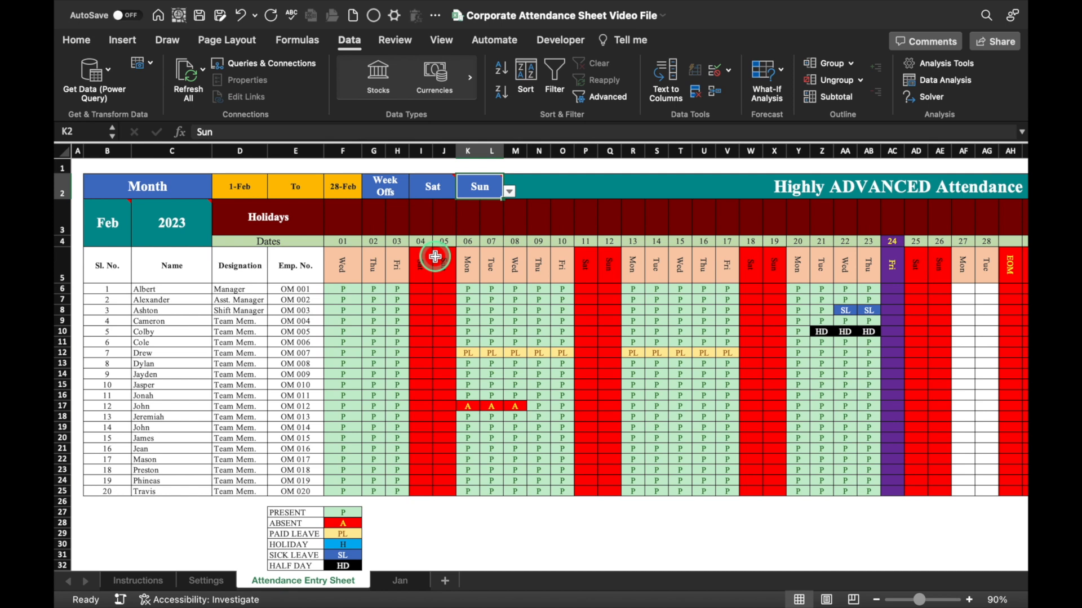
- Set the first week off in cell I2 to None
click(432, 187)
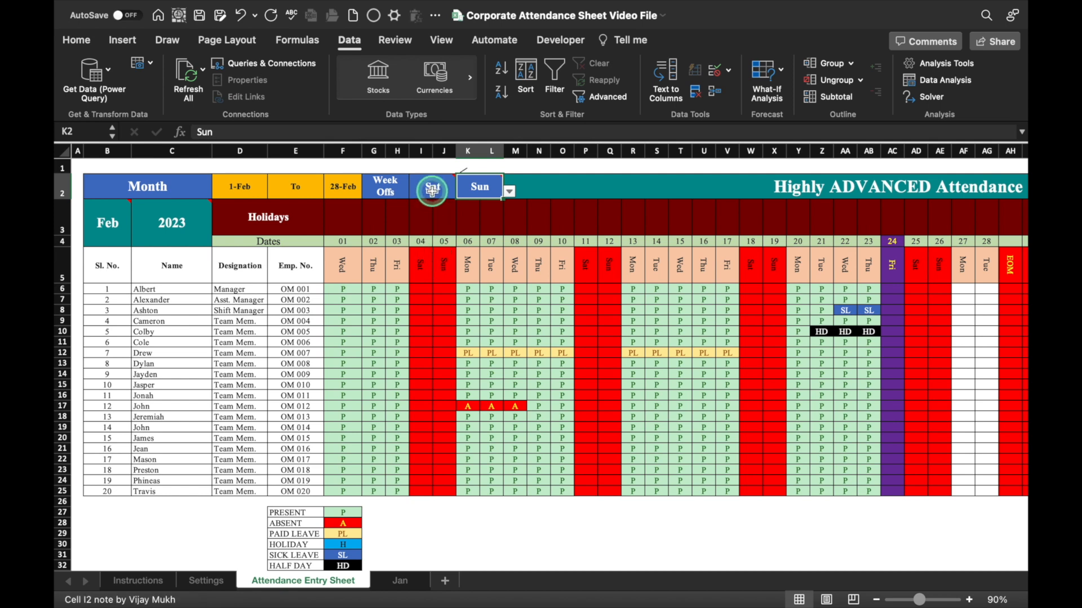
click(458, 191)
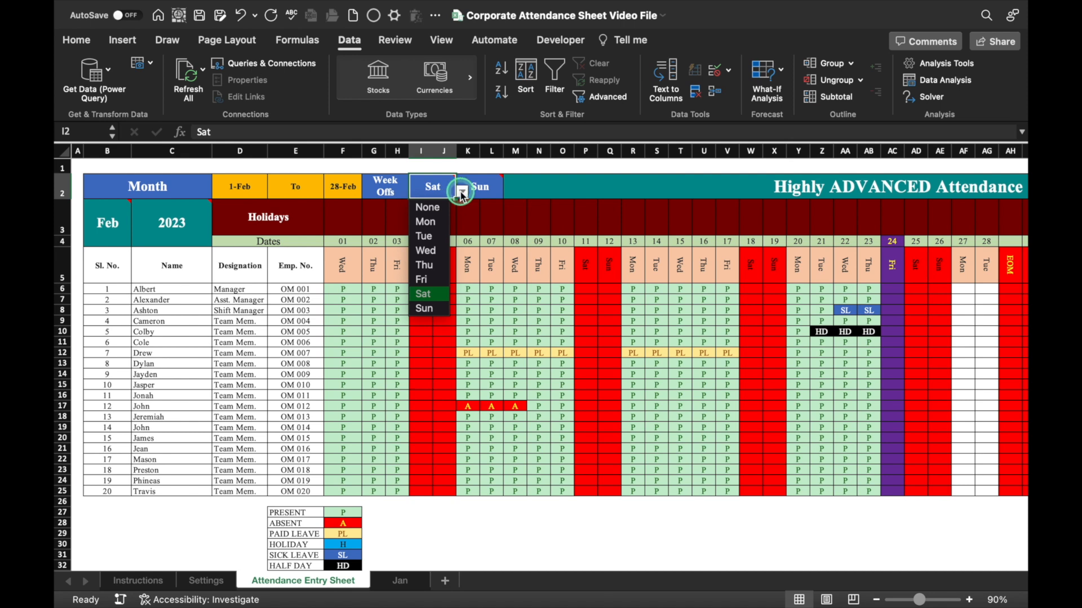
click(436, 210)
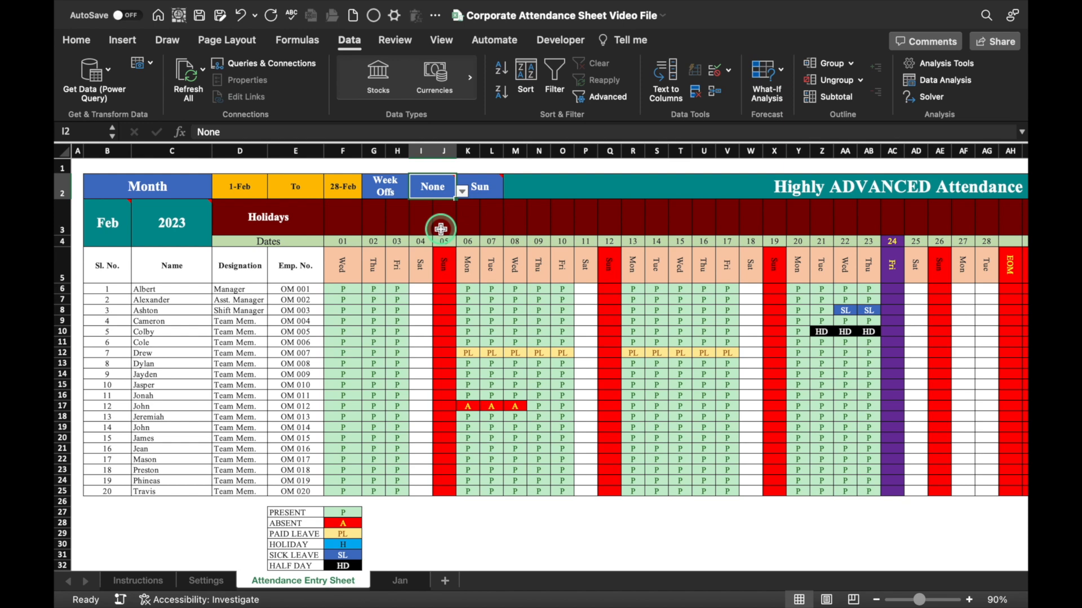
- Try to enter P for the first employee on Sunday the 5th in cell J6, and discard the entry
click(444, 286)
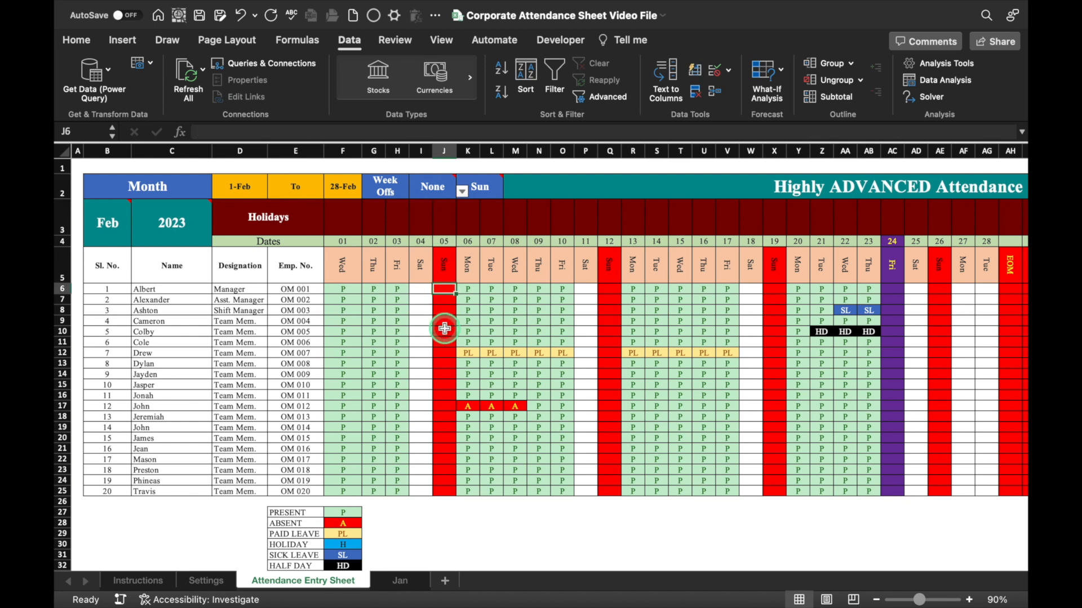
text(P)
key(Return)
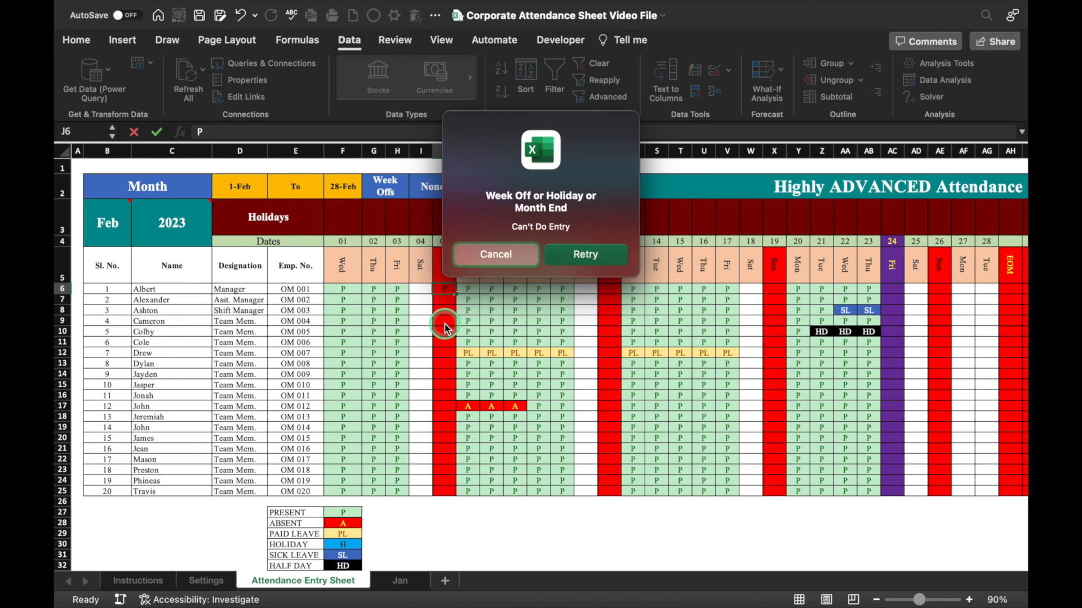
click(499, 257)
- Enter a trial P for the first employee on Saturday the 4th in cell I6, and clear it
click(421, 290)
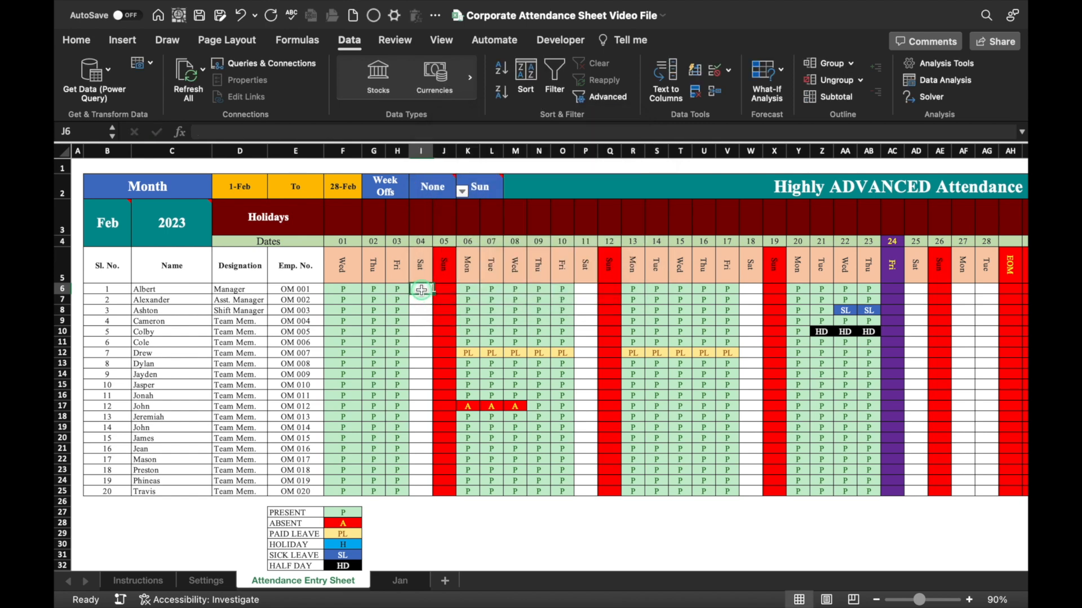
text(P)
click(425, 335)
click(422, 289)
- Set the first week off in cell I2 back to Sat
click(433, 187)
click(462, 192)
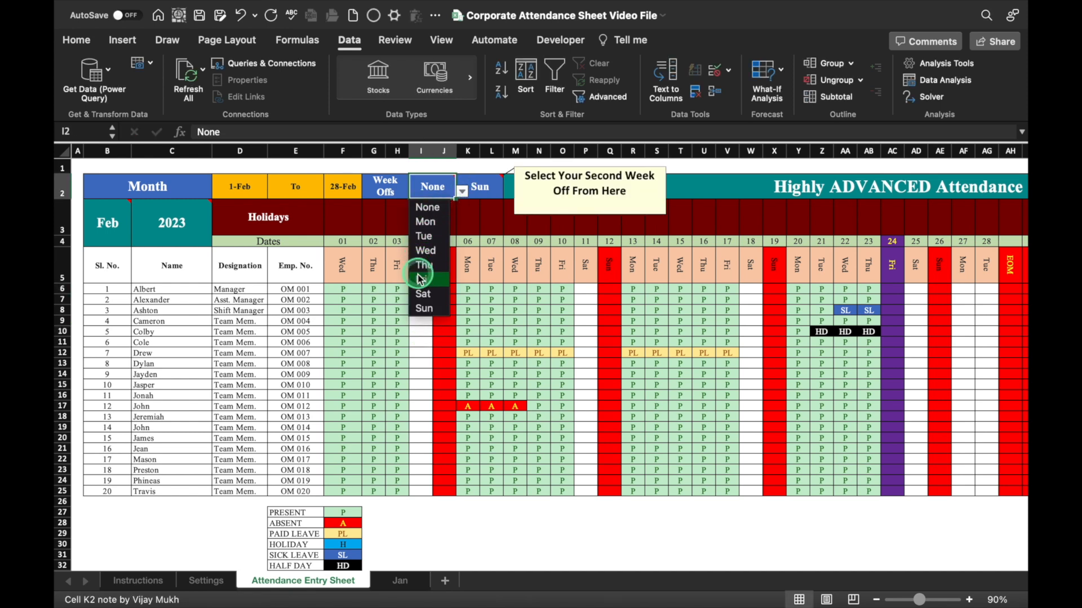
click(424, 294)
- Try to enter P for the first employee on the week-off Saturday in cell I6, and discard the entry
click(424, 290)
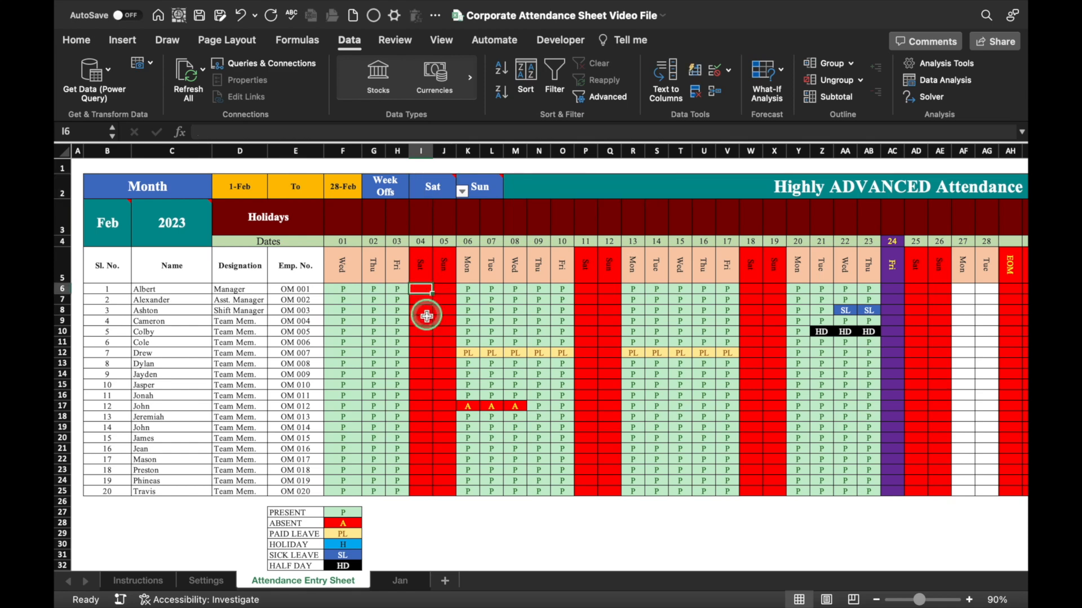
text(P)
key(Return)
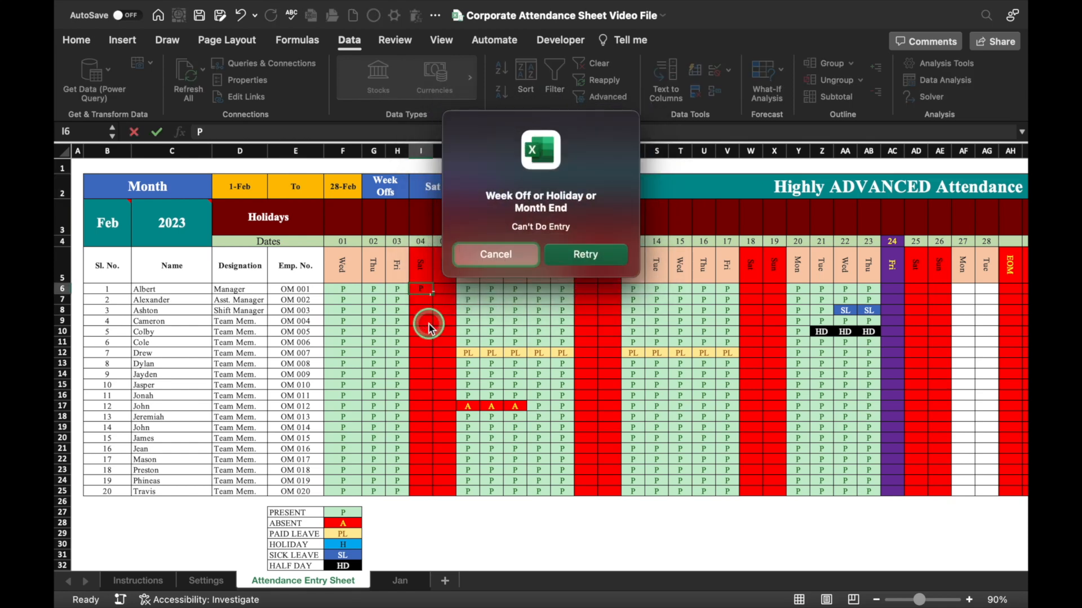
click(516, 253)
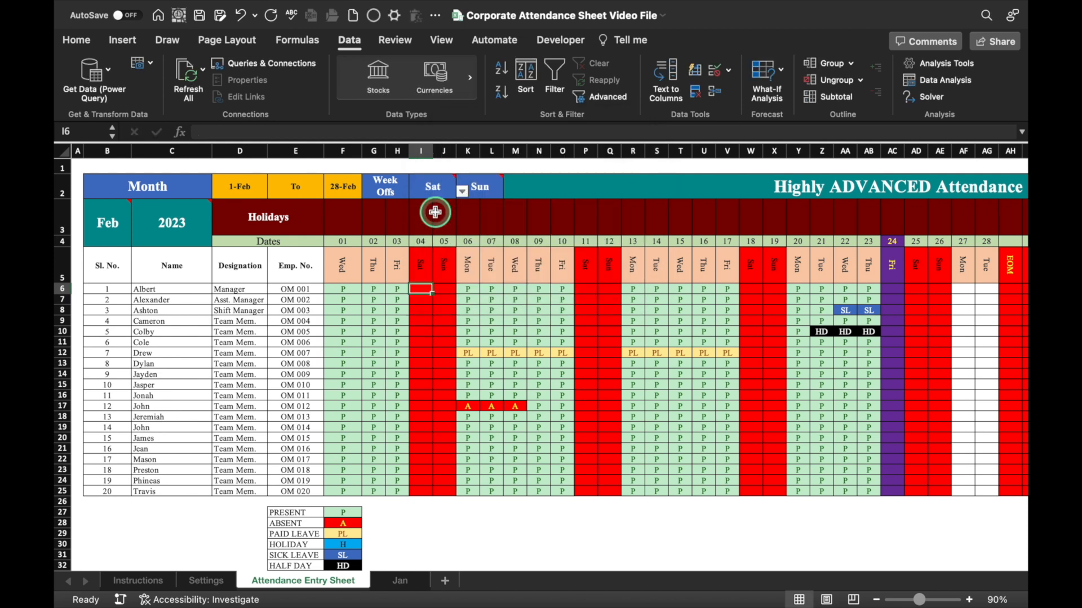
- Set both week offs to None and enter WO for the first employee on the 4th and 5th in cells I6 and J6
click(433, 188)
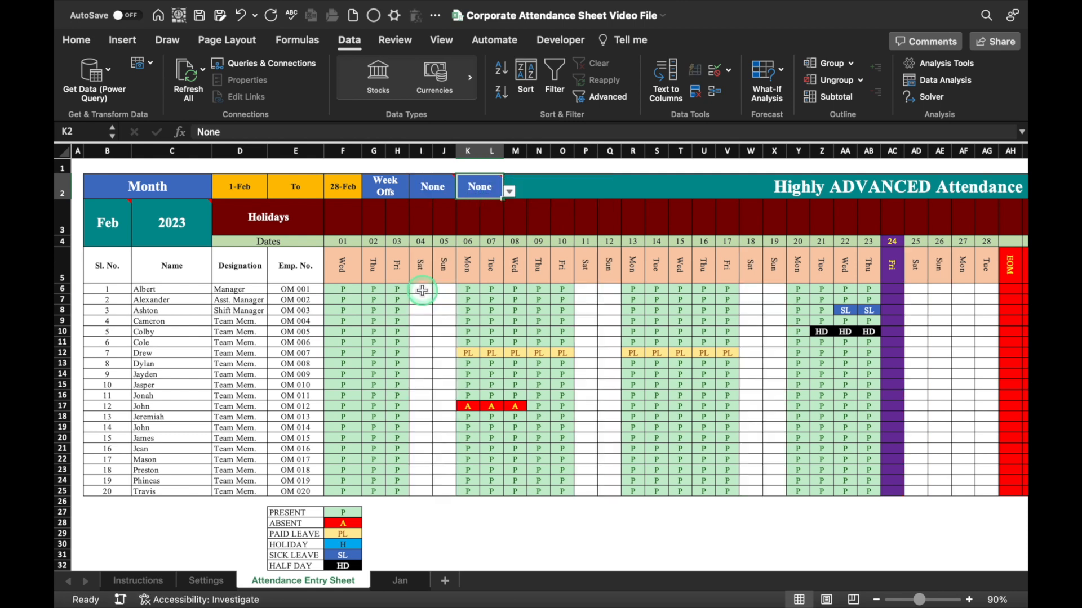
click(422, 289)
text(WO)
click(441, 291)
text(WO)
key(Return)
key(Return)
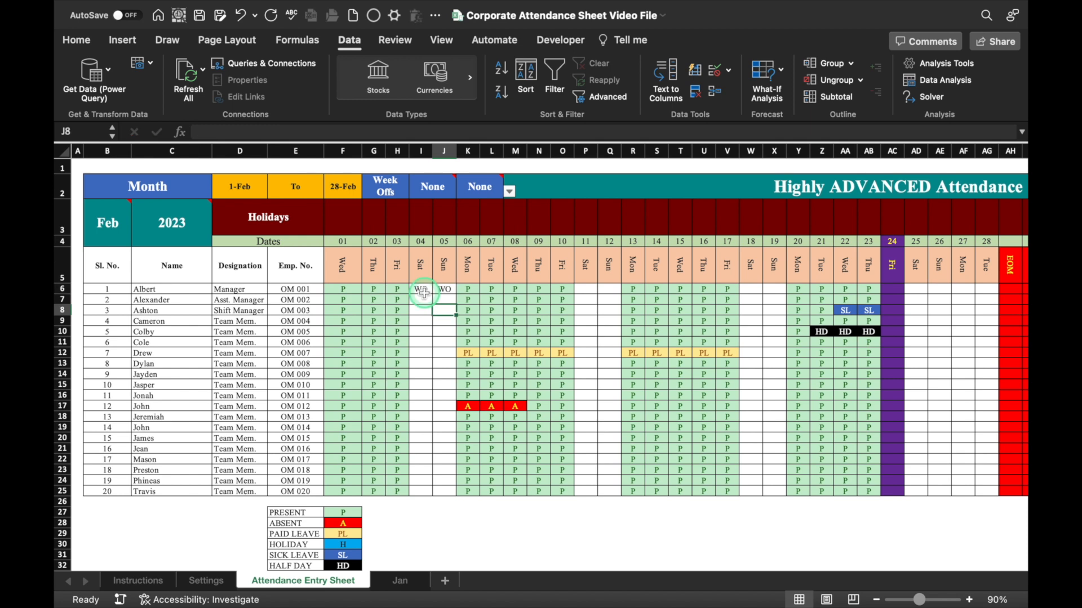
- Clear the WO entries from cells I6:J6 and set the week offs to Sat and Sun
drag(422, 290, 445, 291)
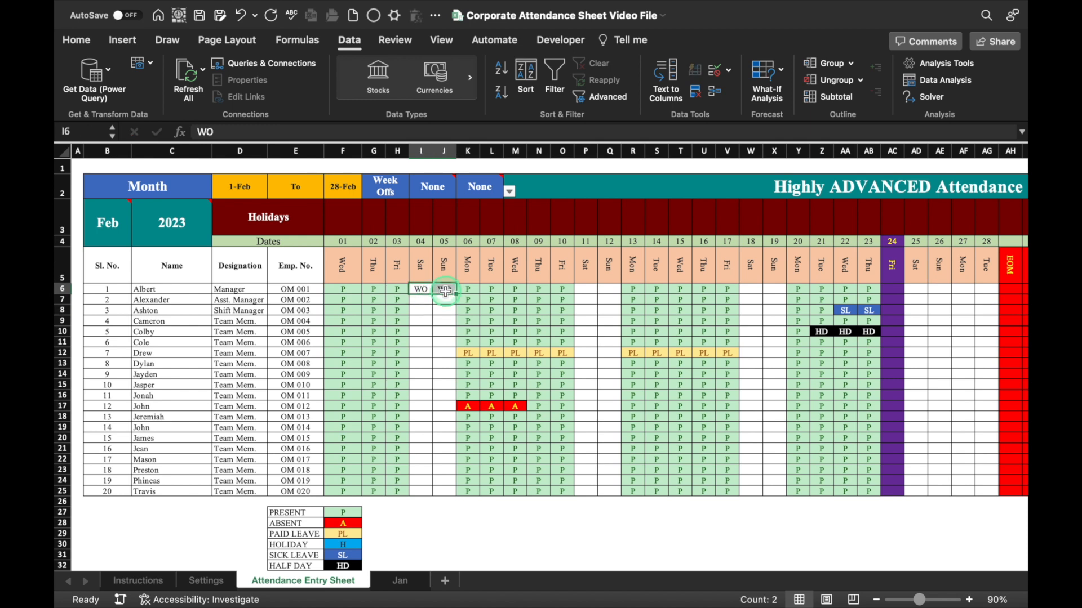
key(Delete)
click(449, 191)
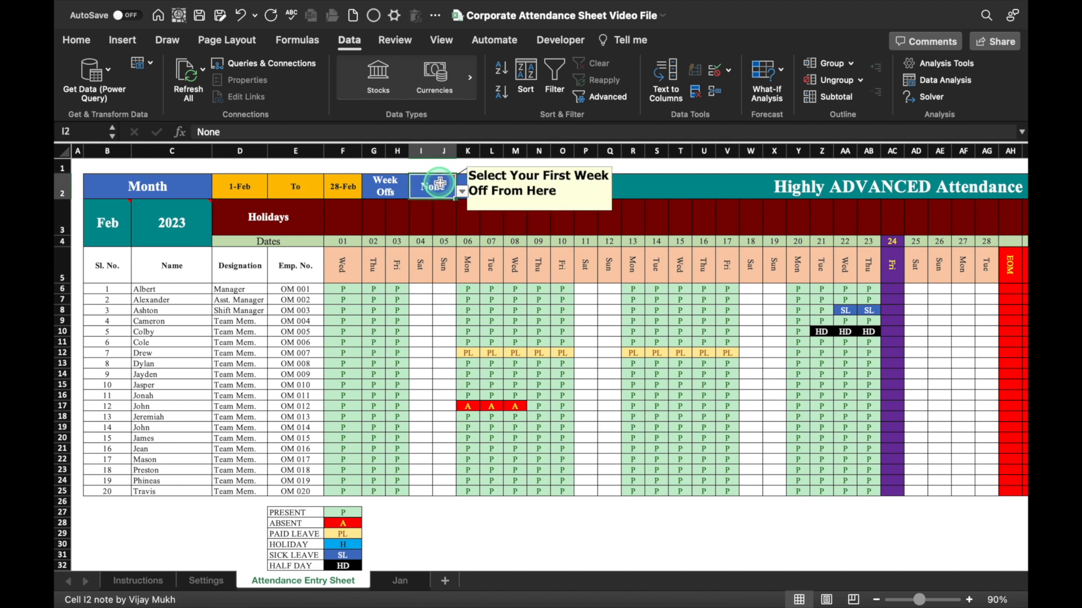
click(461, 194)
click(427, 290)
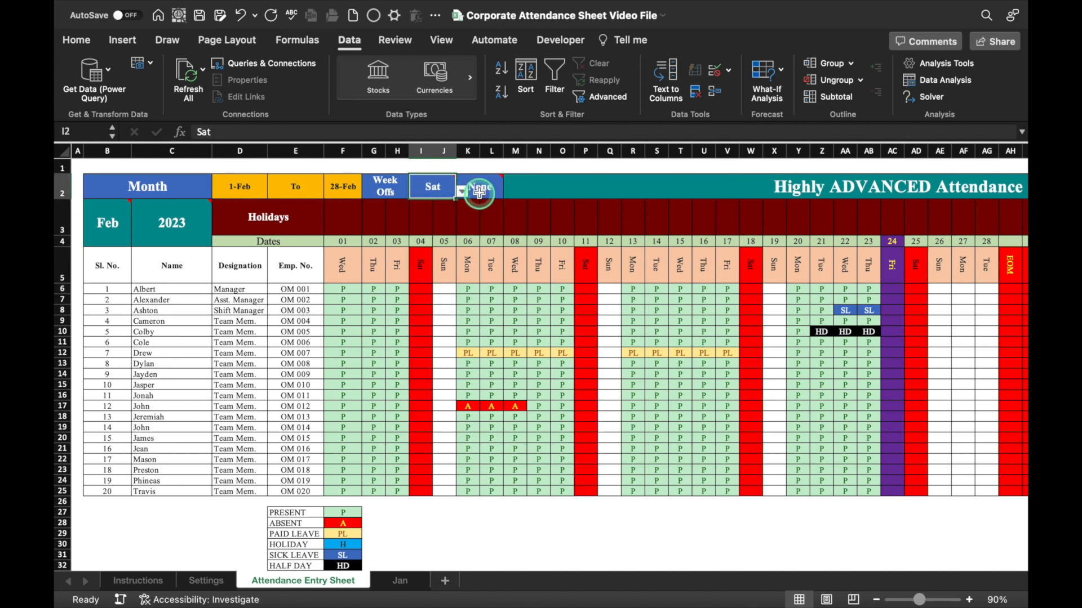
click(477, 187)
click(509, 192)
click(476, 310)
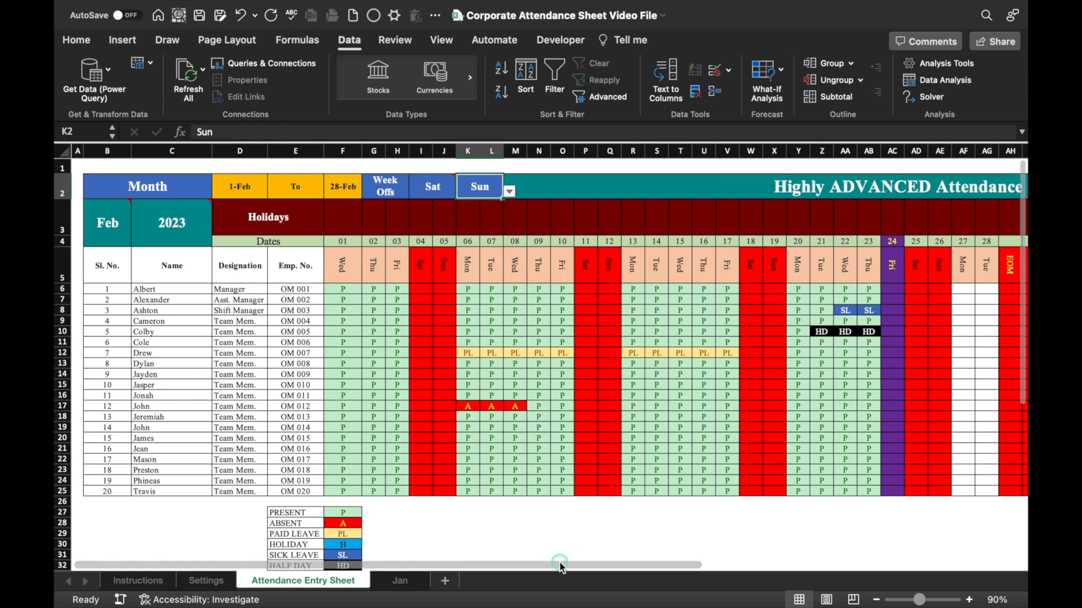
- Examine the purple-highlighted column for Friday the 24th across several employee rows
drag(562, 563, 691, 557)
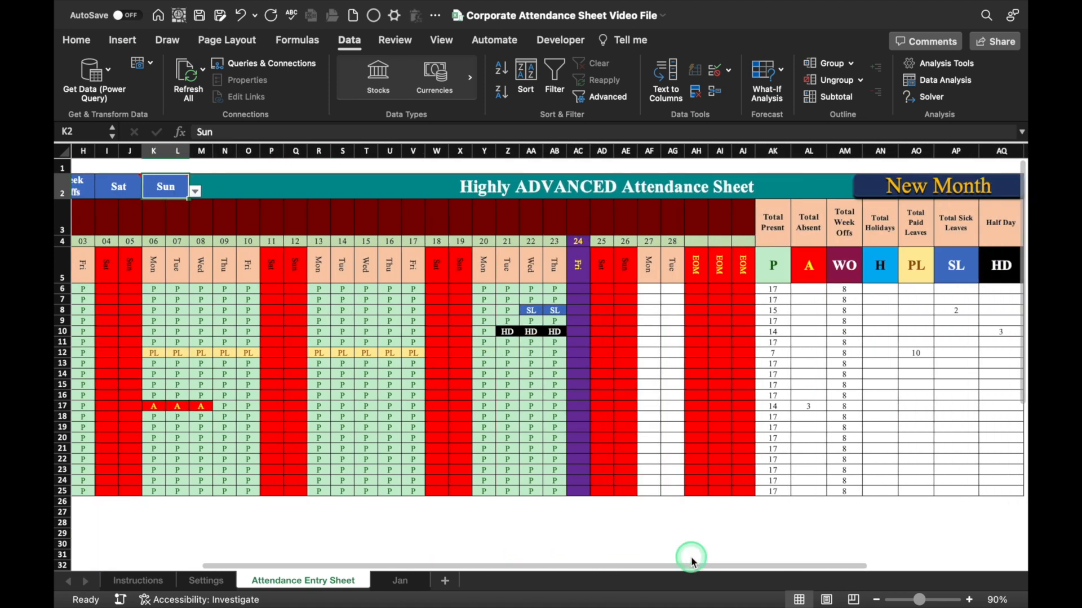
click(577, 290)
click(581, 320)
click(580, 342)
click(580, 396)
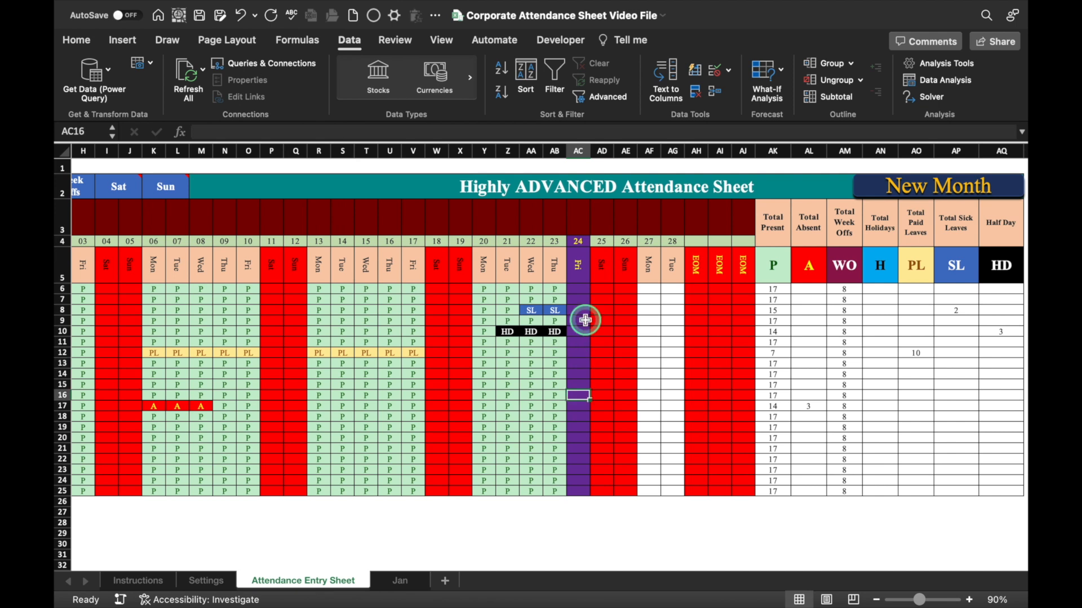
- Try to enter P for the first employee under the EOM columns in cells AH6 and AI6, and discard both entries
click(696, 282)
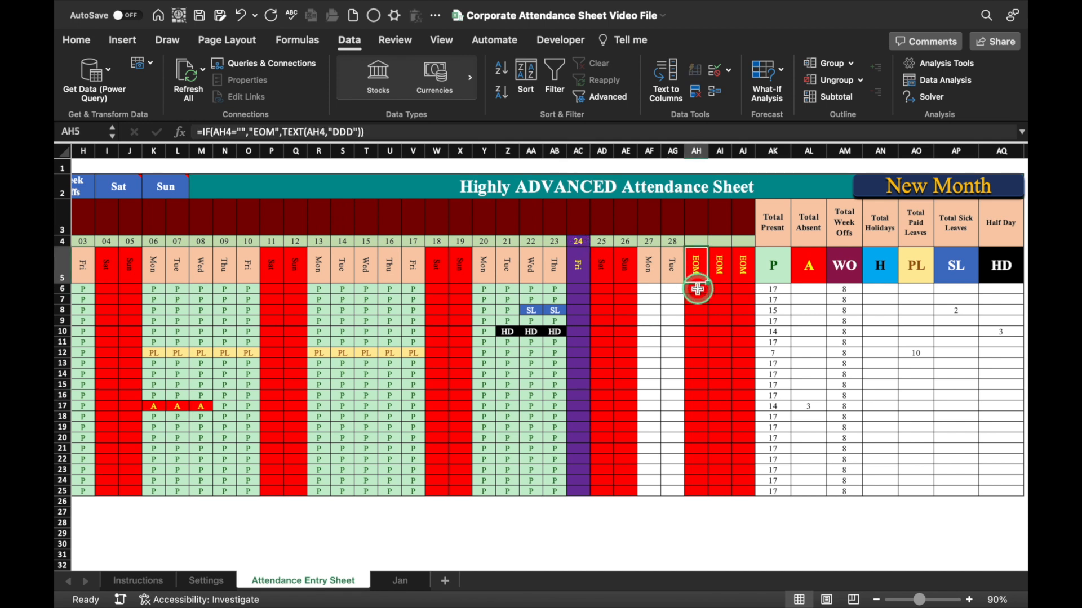
click(698, 288)
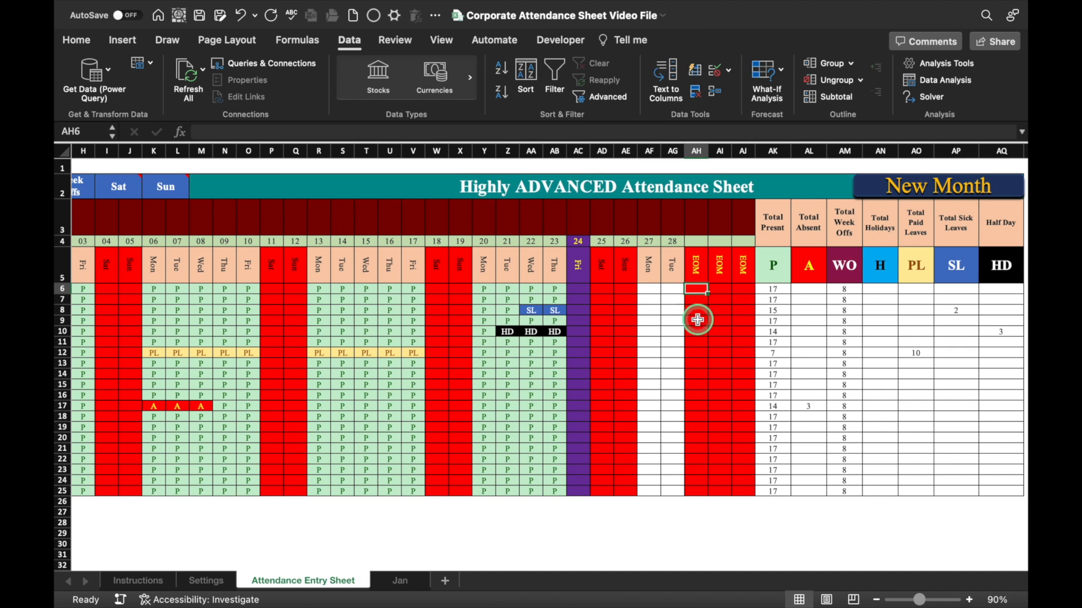
text(P)
key(Return)
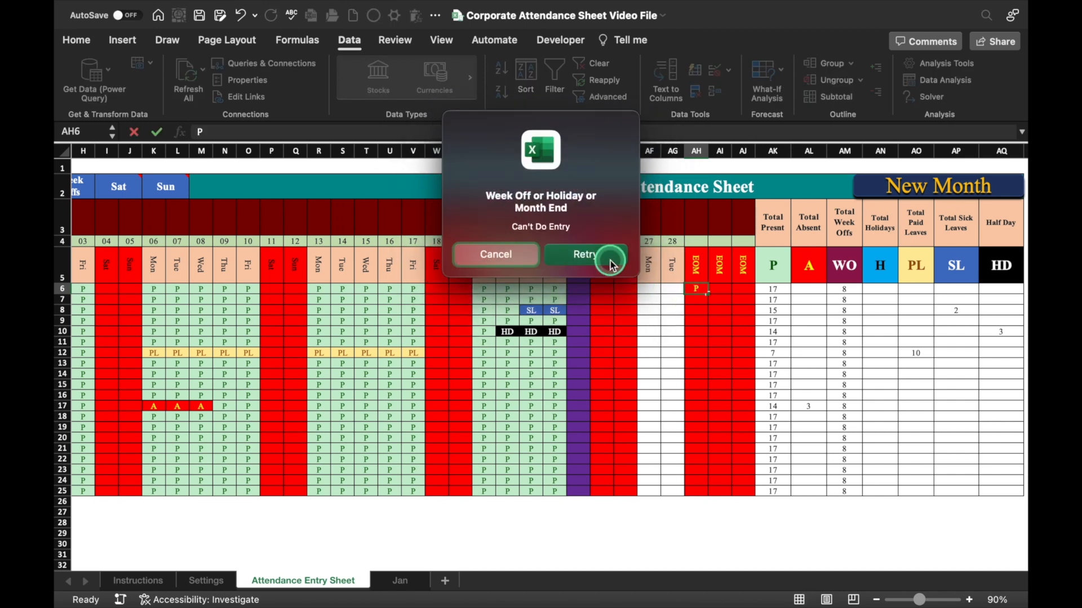
click(529, 259)
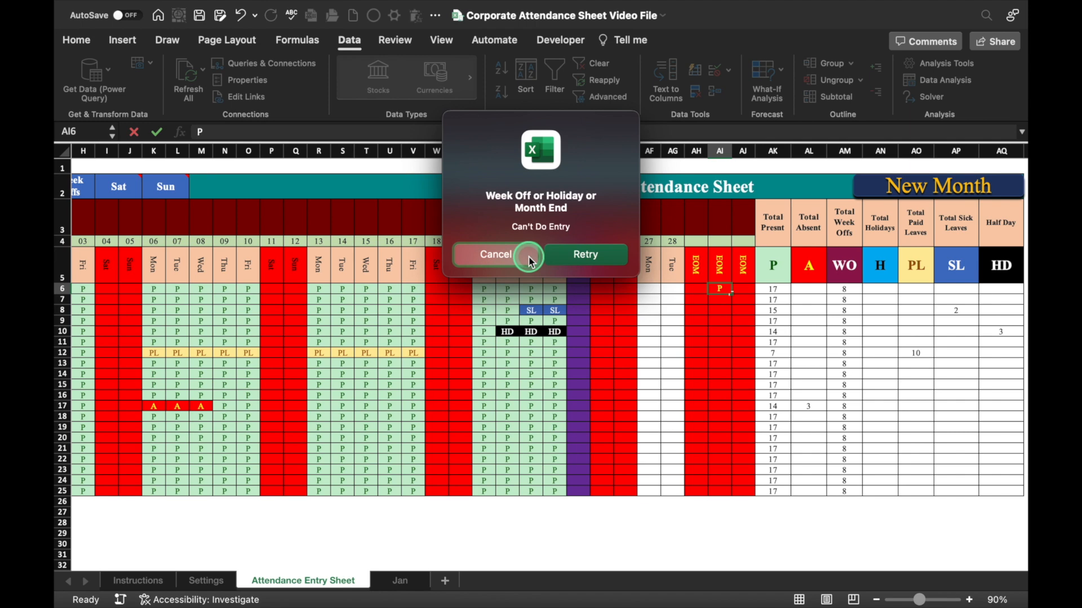
click(529, 259)
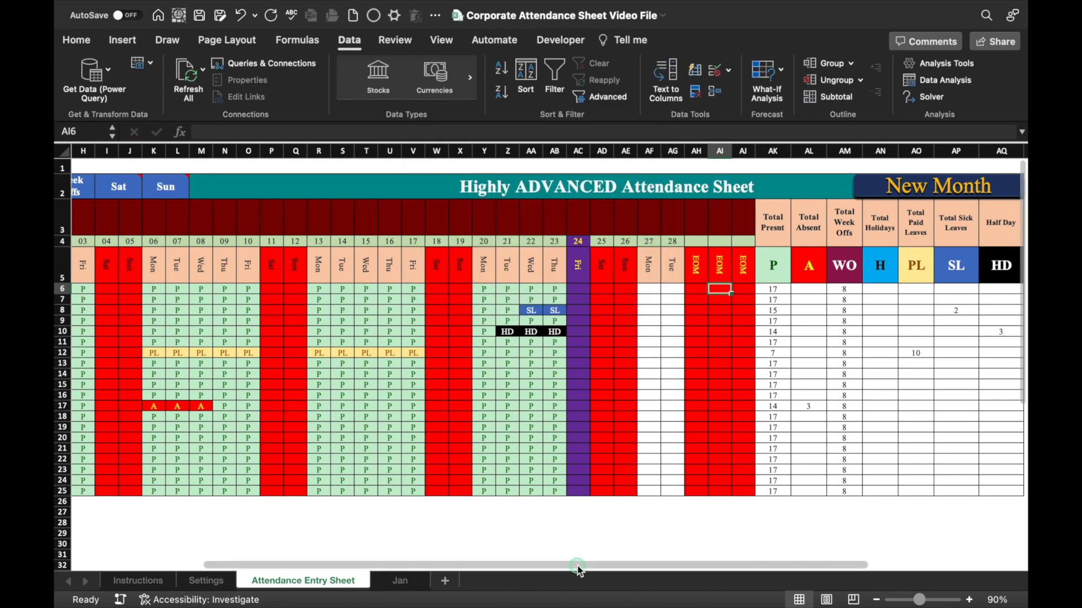
- Review the summary columns for present, absent, week offs, holidays, paid leaves, sick leaves and half days
drag(578, 566, 683, 562)
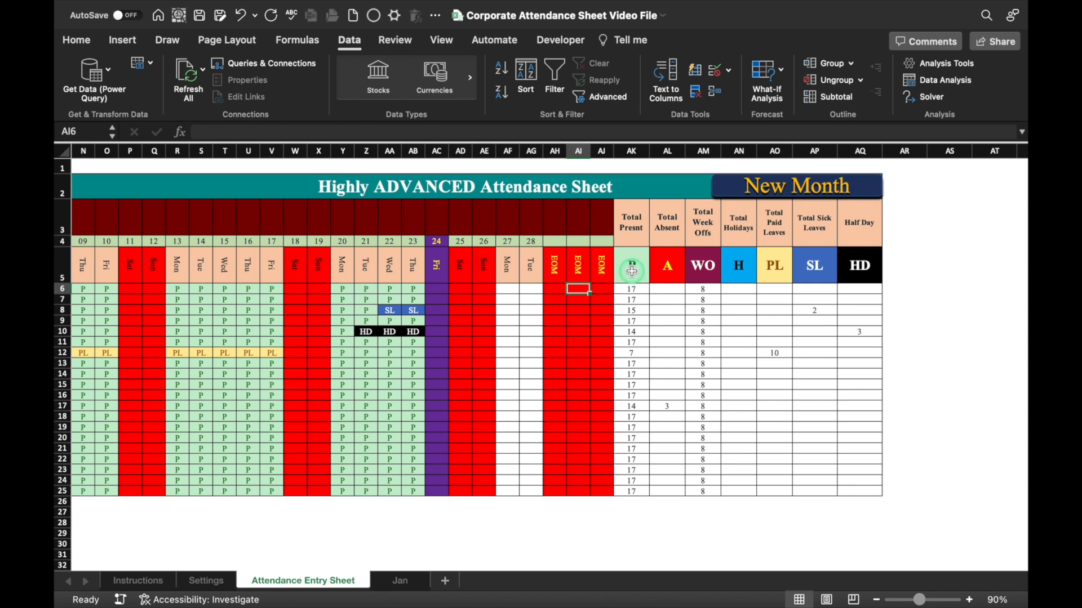
click(632, 271)
click(700, 269)
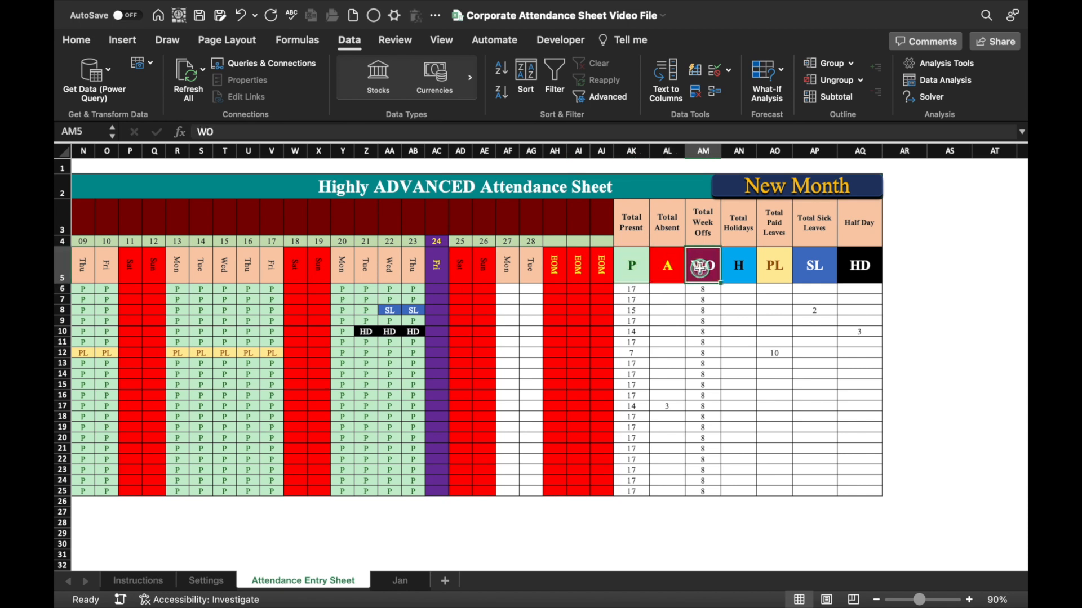
click(739, 267)
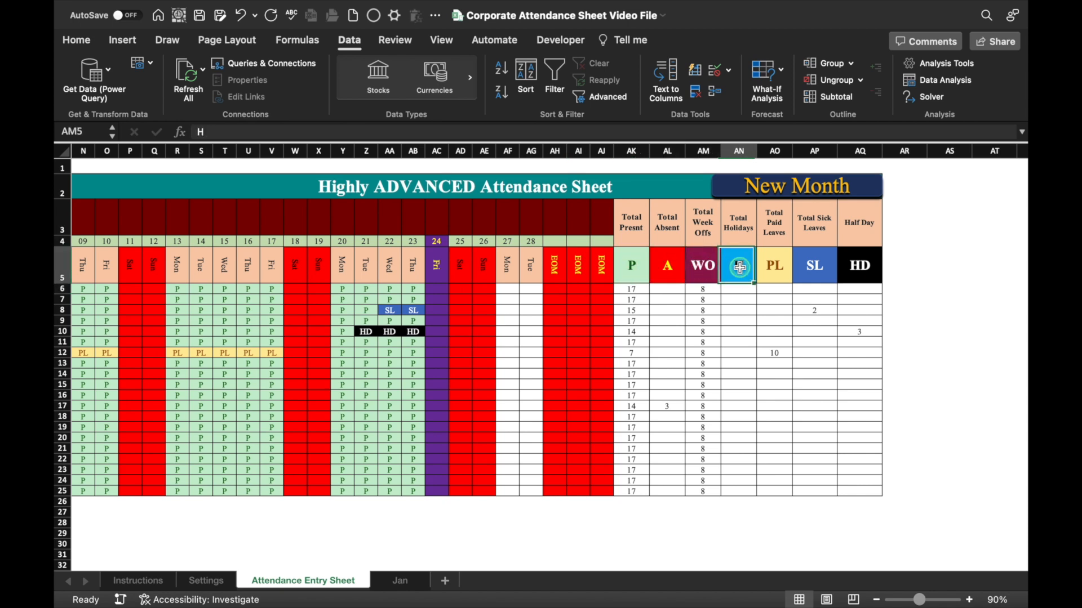
click(780, 270)
click(818, 271)
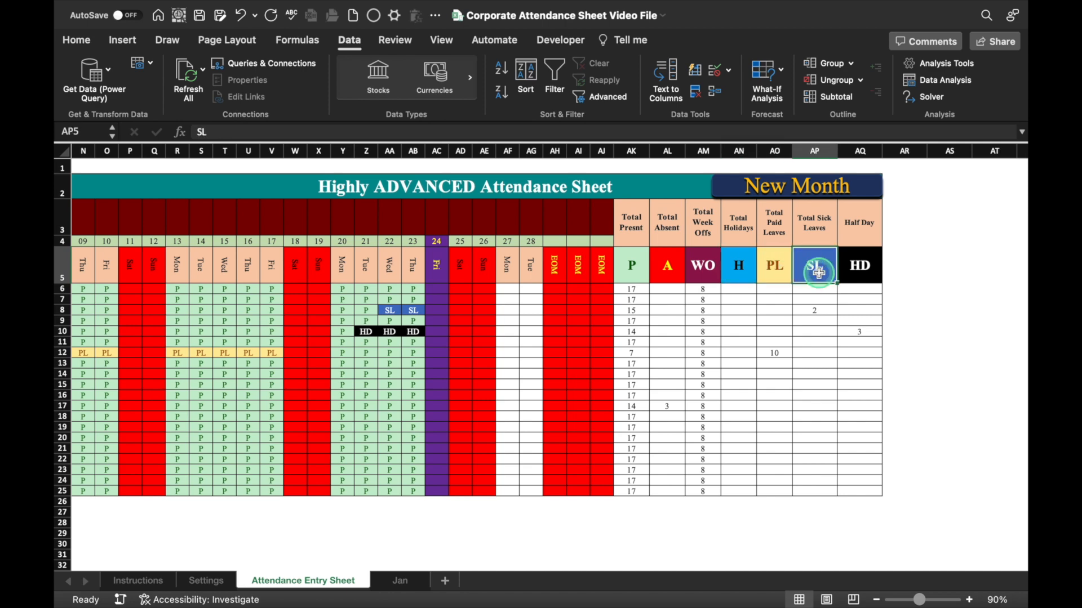
click(861, 269)
scroll(478, 216, left, 10)
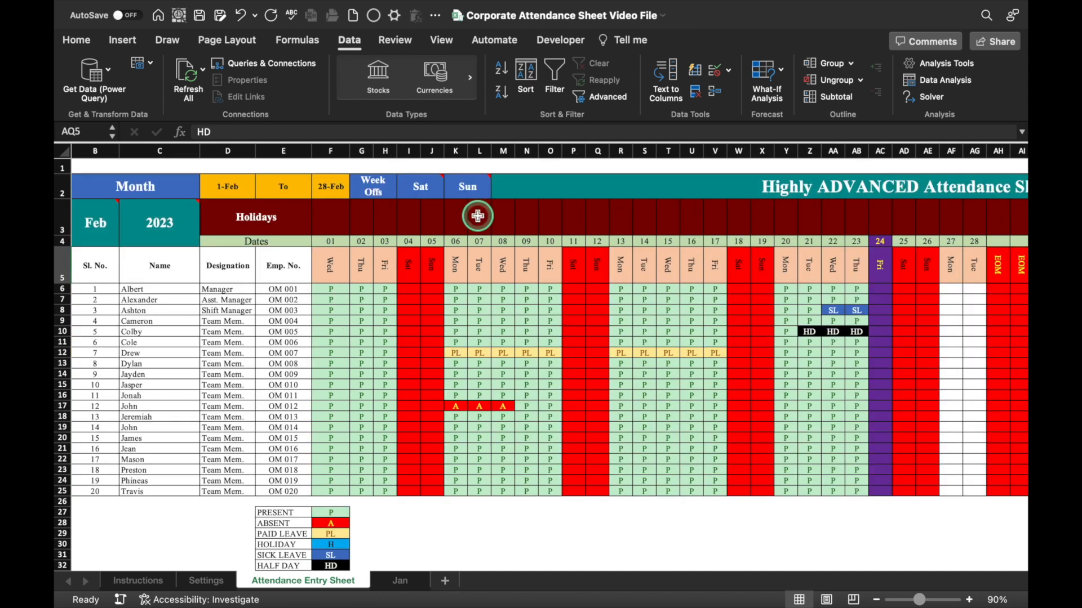
scroll(358, 566, left, 1)
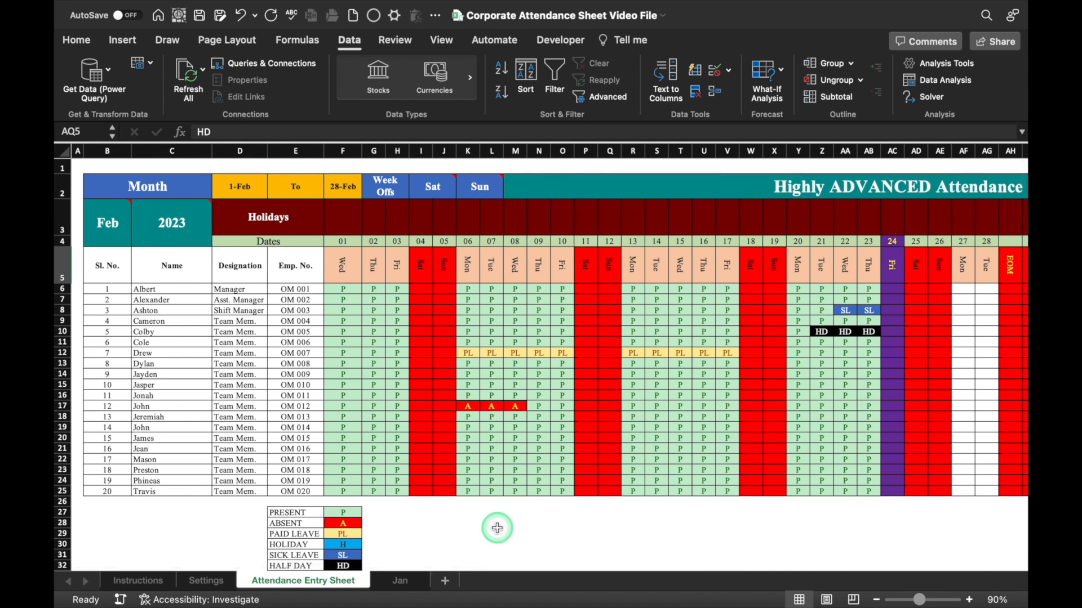
- Run the New Month command to archive the February attendance and reset the entry sheet
click(494, 555)
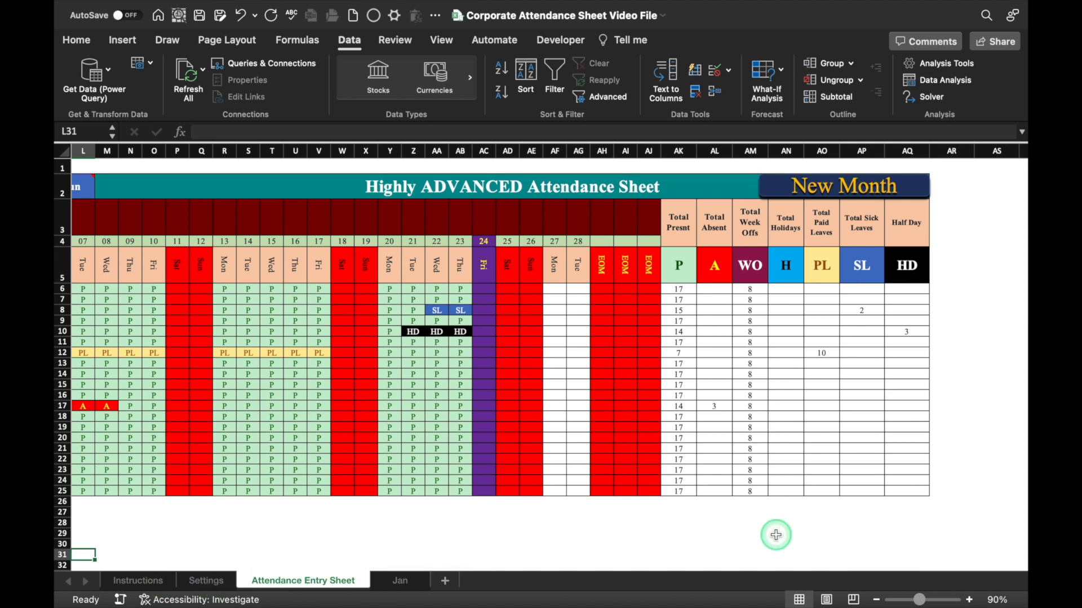
drag(779, 568, 811, 566)
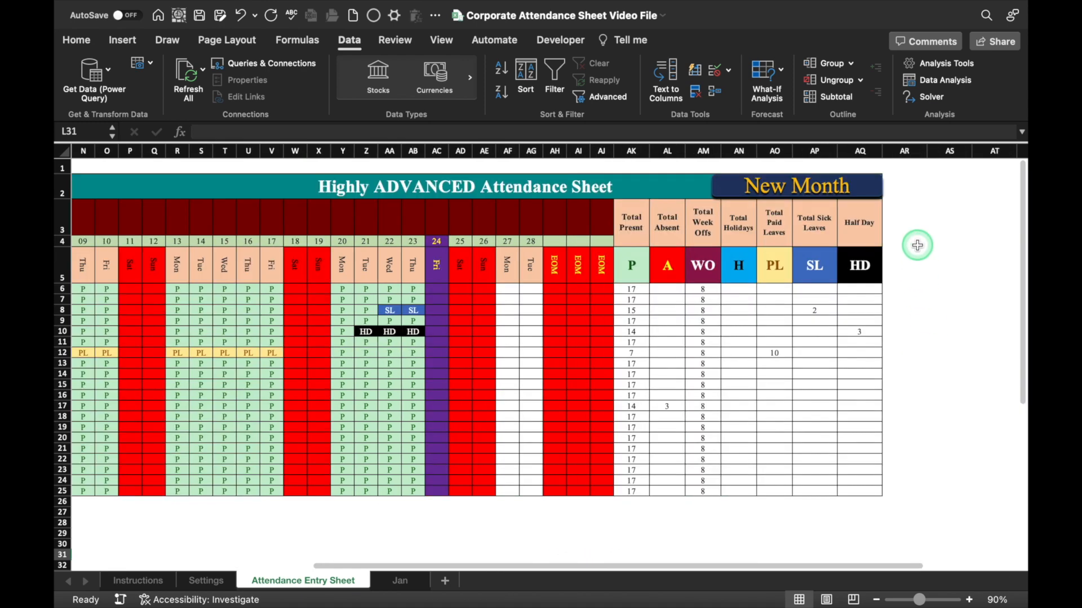
click(815, 194)
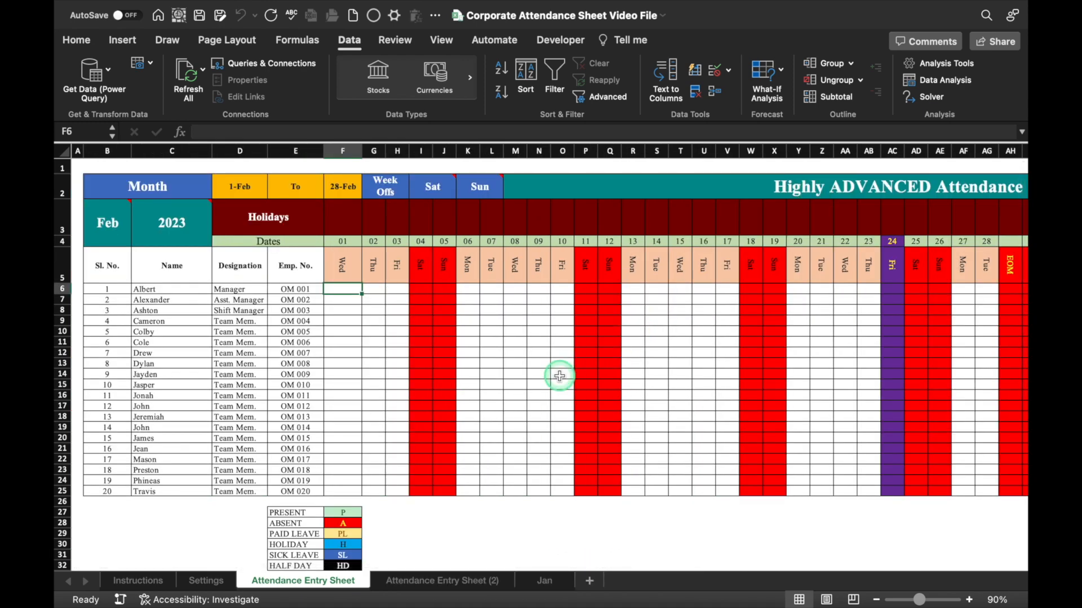
- Rename the sheet Attendance Entry Sheet (2) as FEB
click(454, 582)
double_click(454, 581)
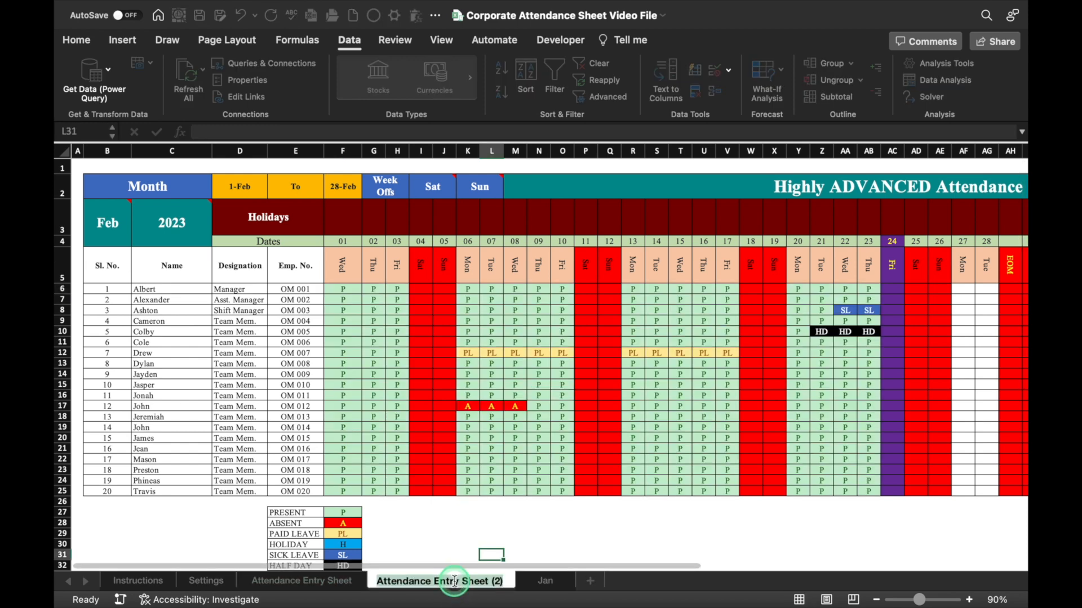
text(FEB)
key(Return)
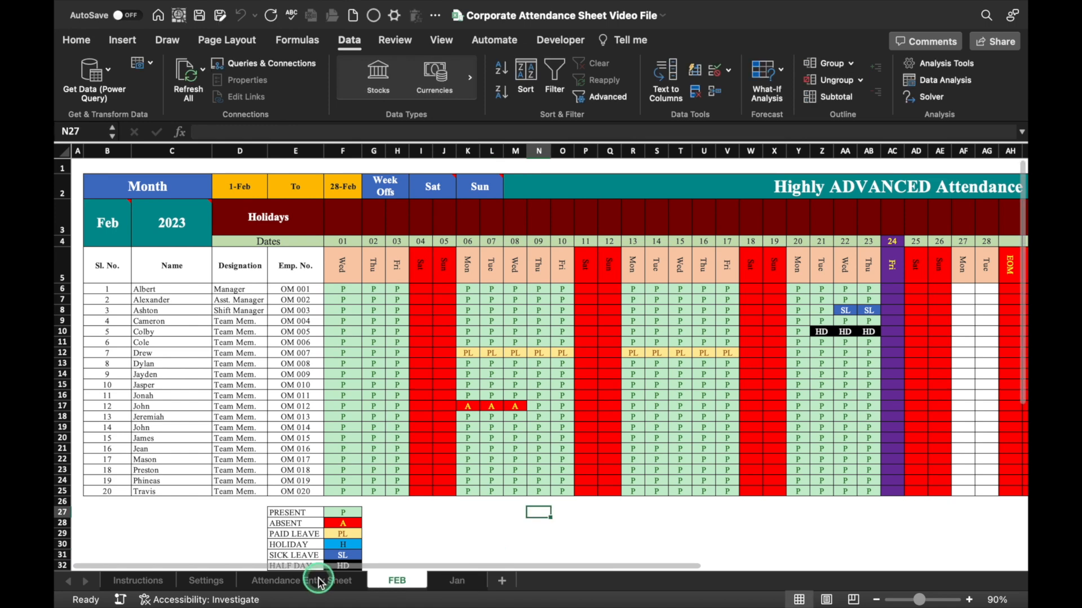
- Check the reset Attendance Entry Sheet and its summary columns, including the week-off totals
click(317, 581)
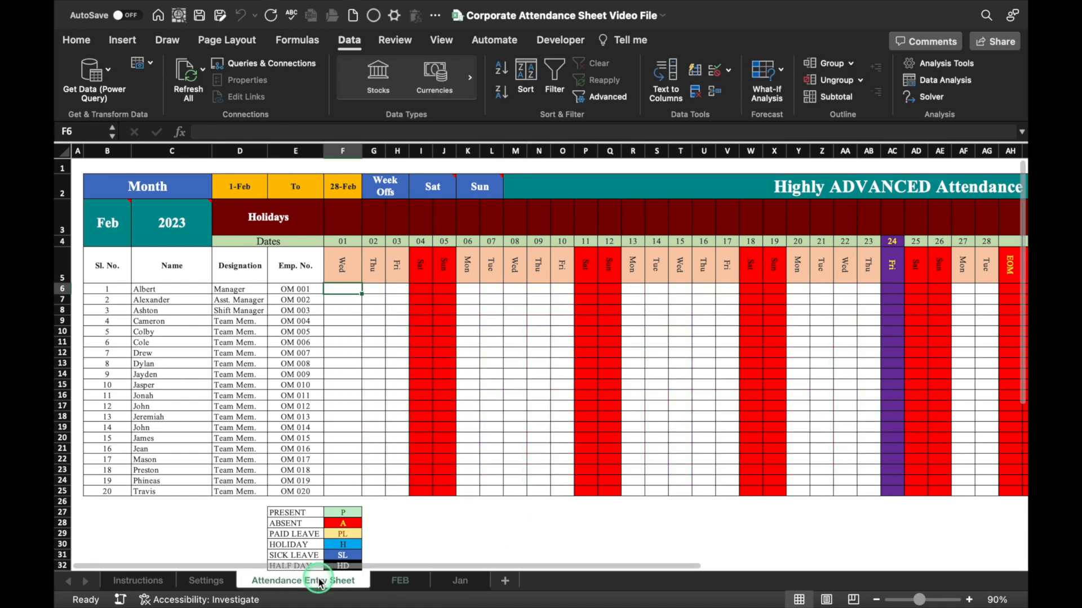
drag(412, 564, 629, 554)
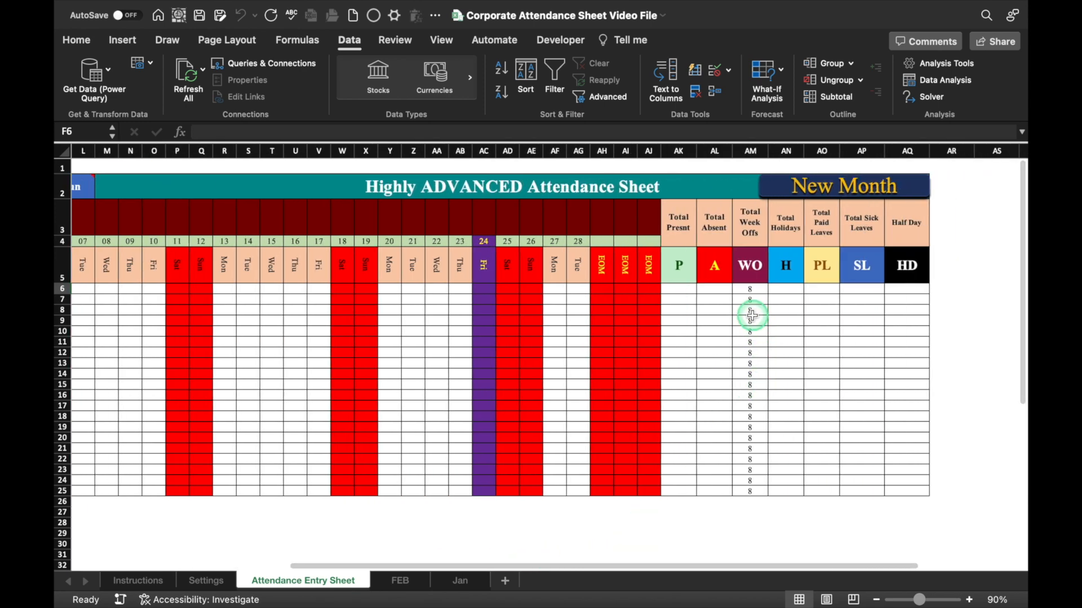
click(746, 271)
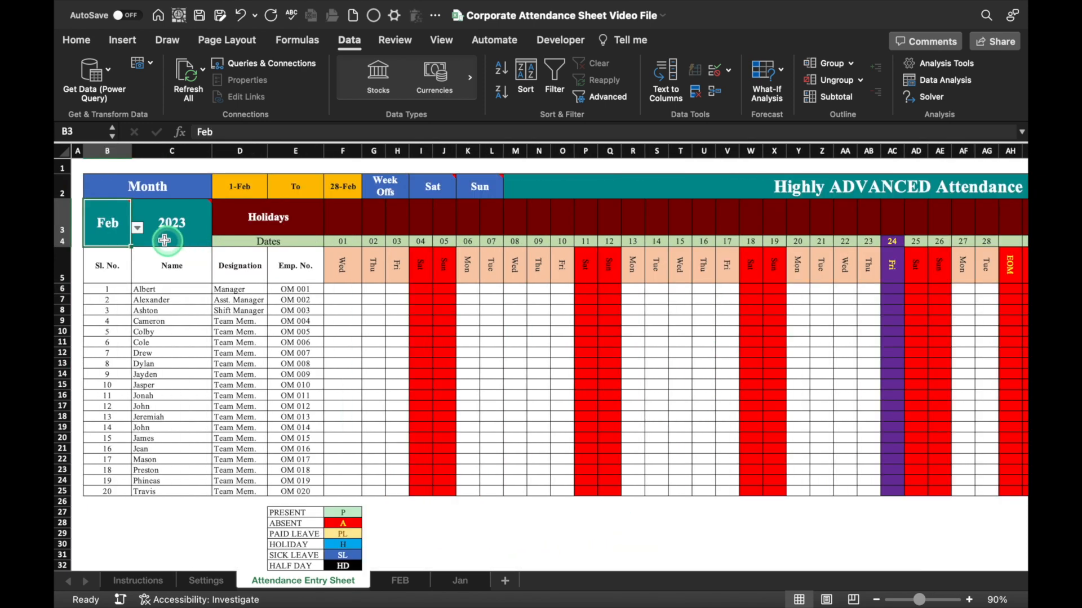
- Set the attendance month to March and check its holiday columns and holiday totals
mouse_move(140, 232)
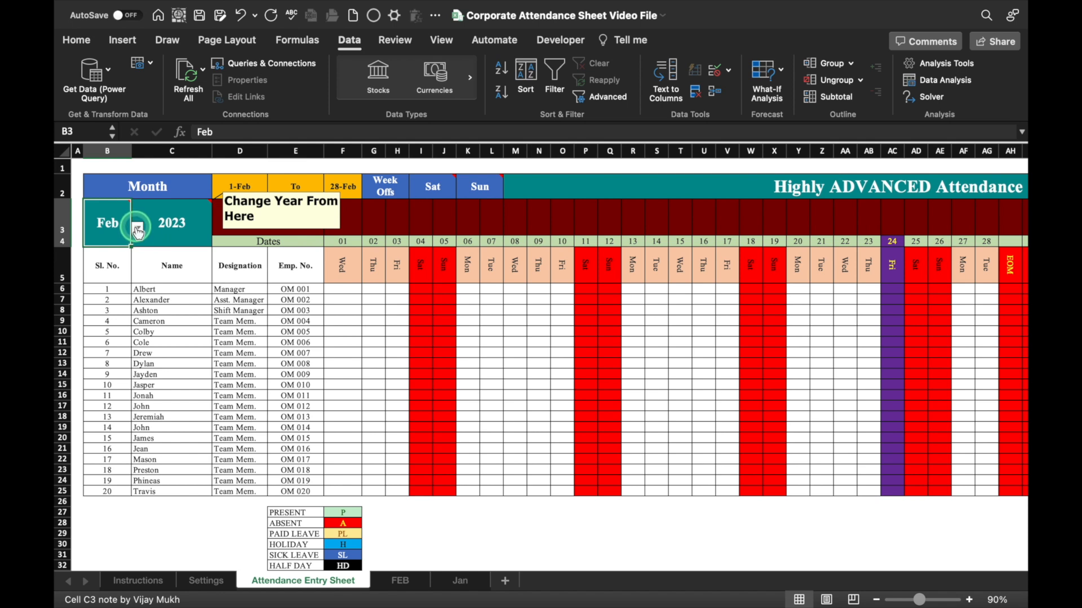
click(138, 231)
click(107, 271)
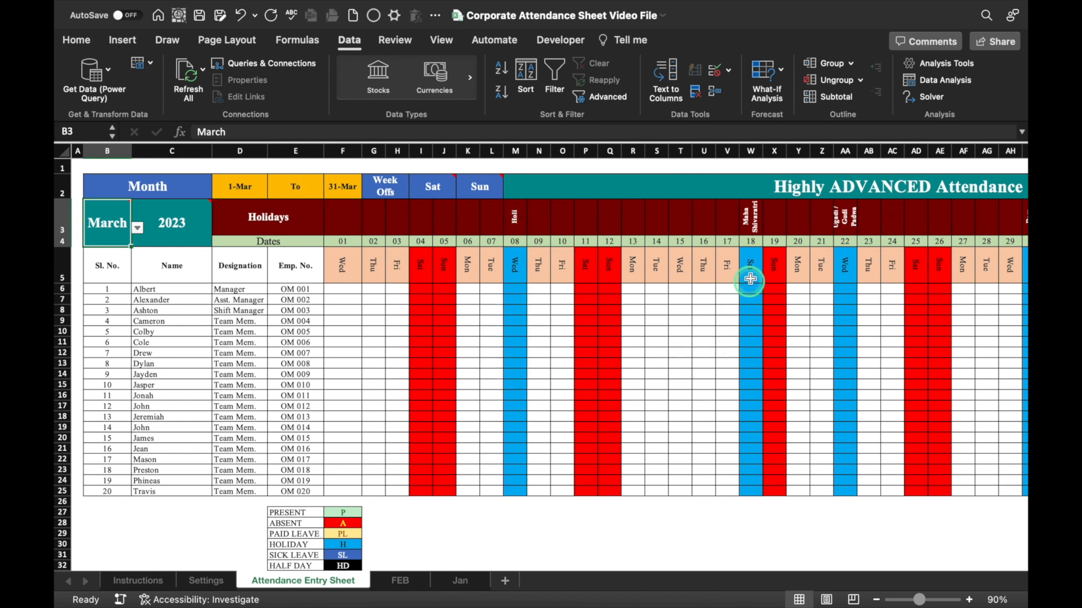
mouse_move(522, 566)
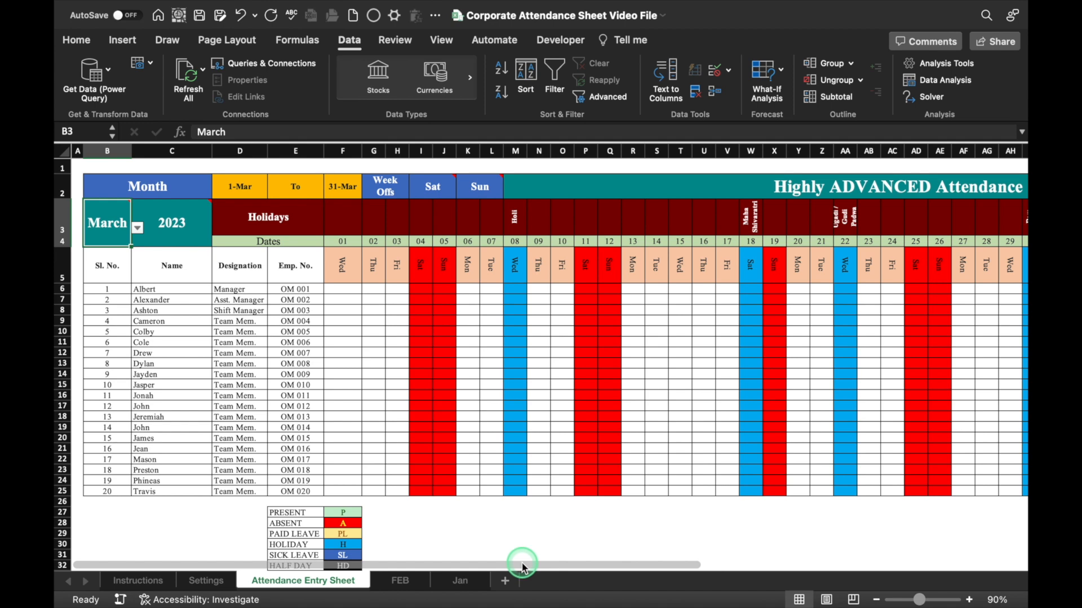
scroll(522, 566, right, 5)
click(820, 379)
click(904, 342)
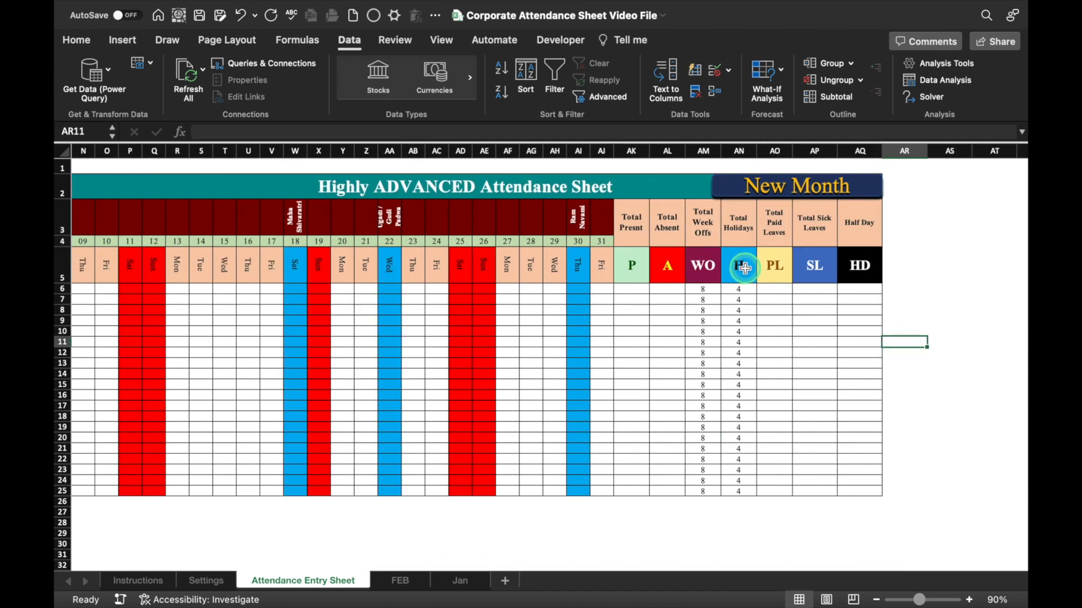
- Try April as the attendance month, check its week-off and holiday totals, and set the month back to March
mouse_move(671, 566)
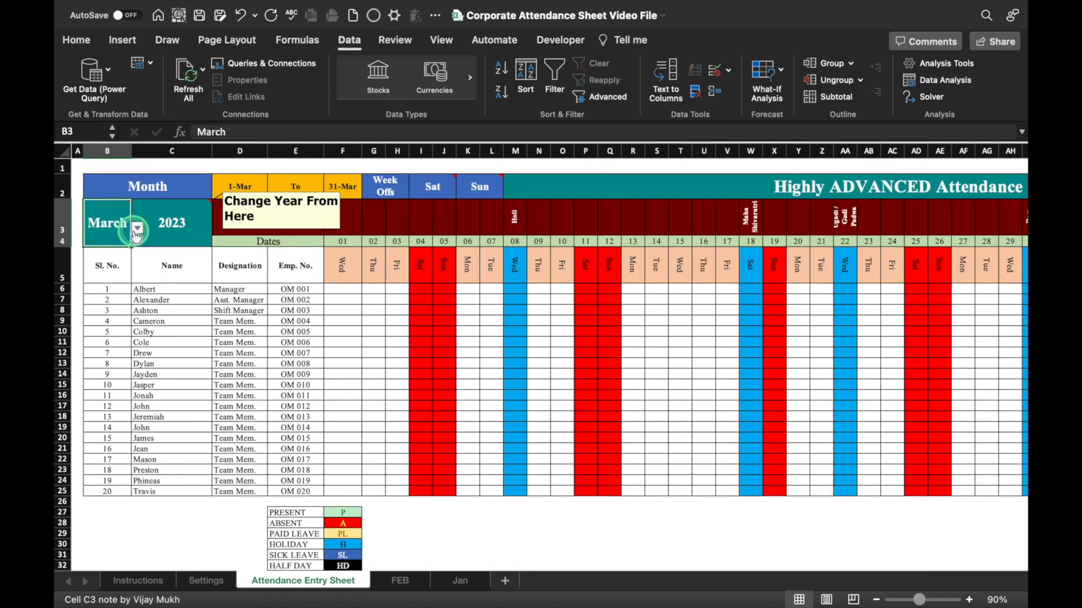
click(136, 229)
click(112, 287)
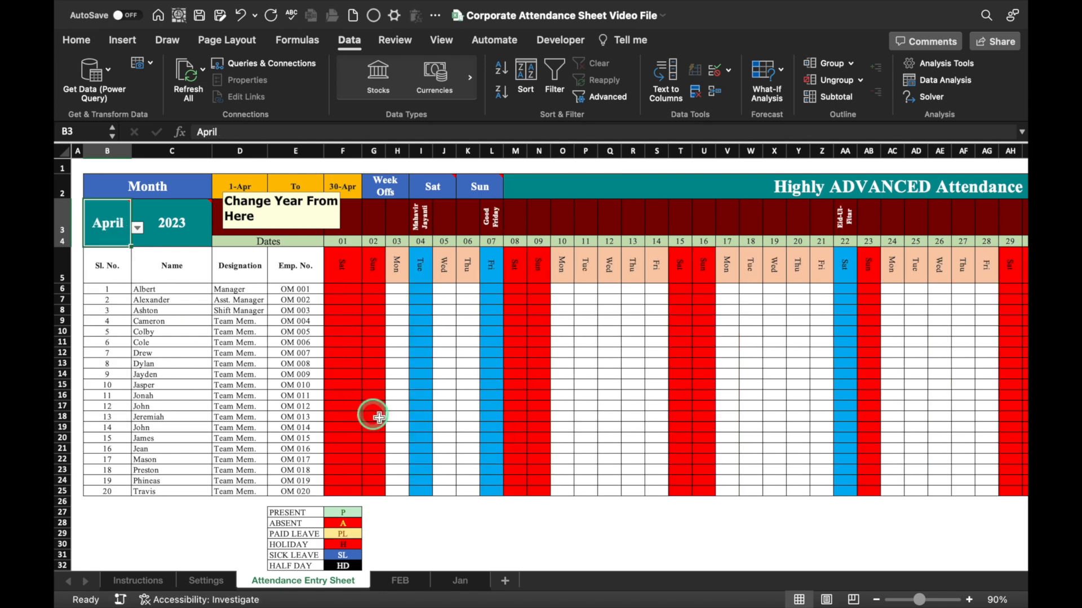
scroll(379, 418, right, 5)
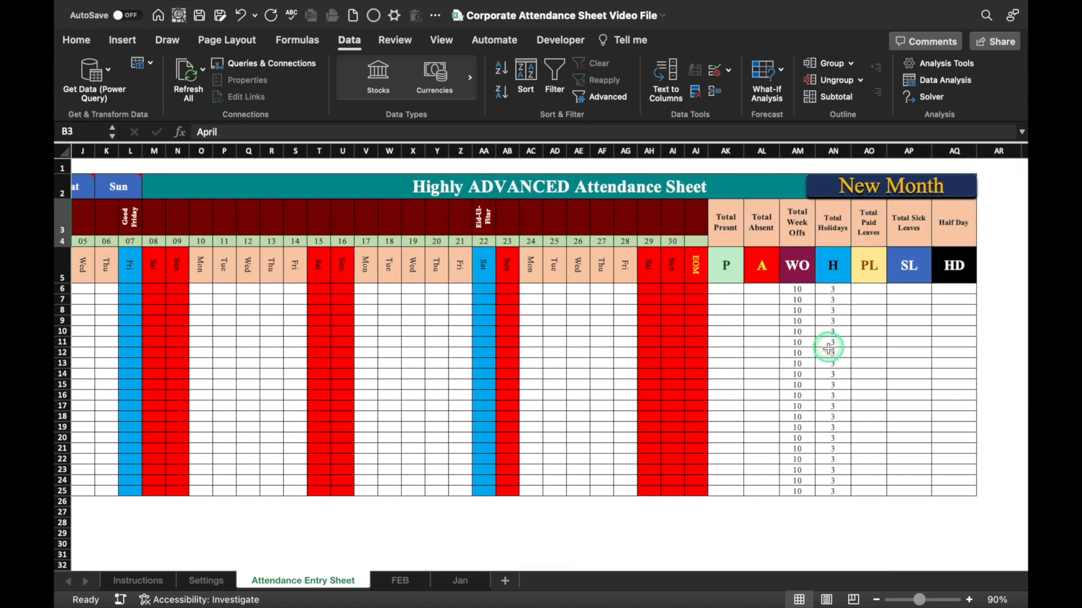
scroll(381, 568, left, 5)
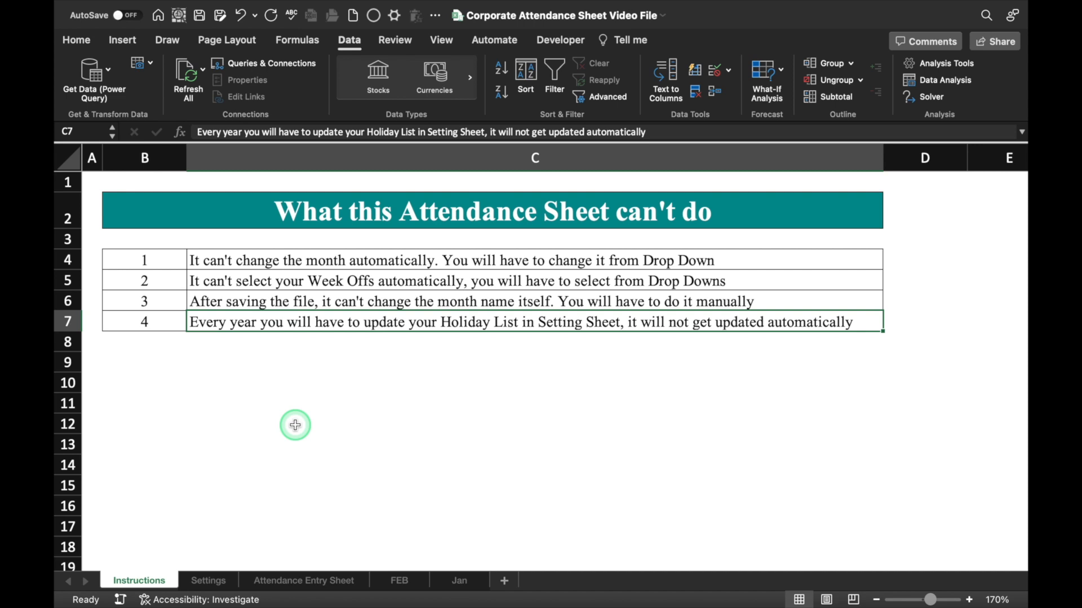
click(303, 580)
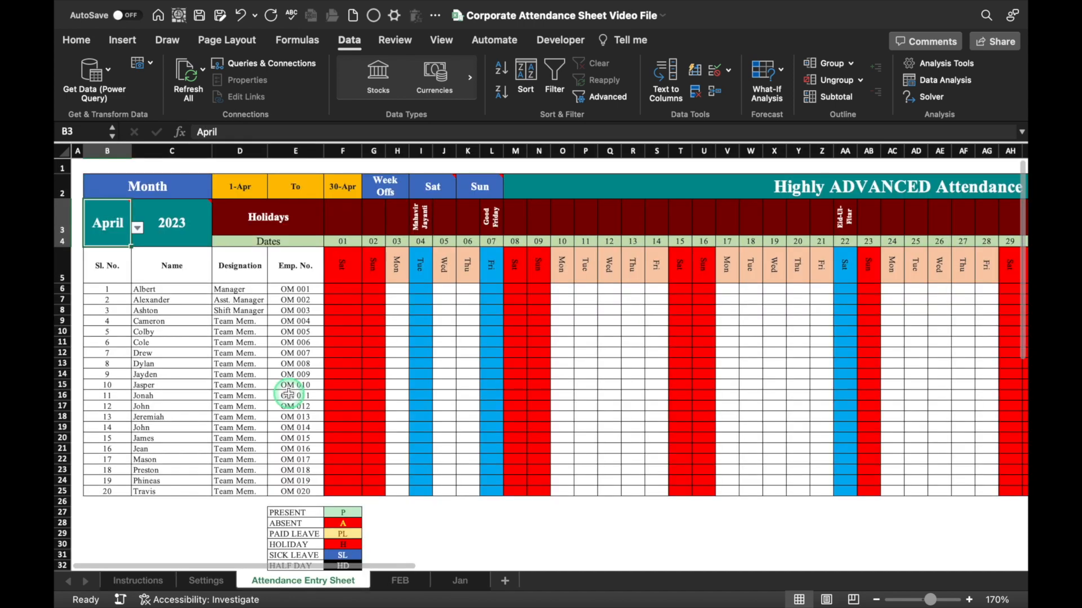
click(138, 228)
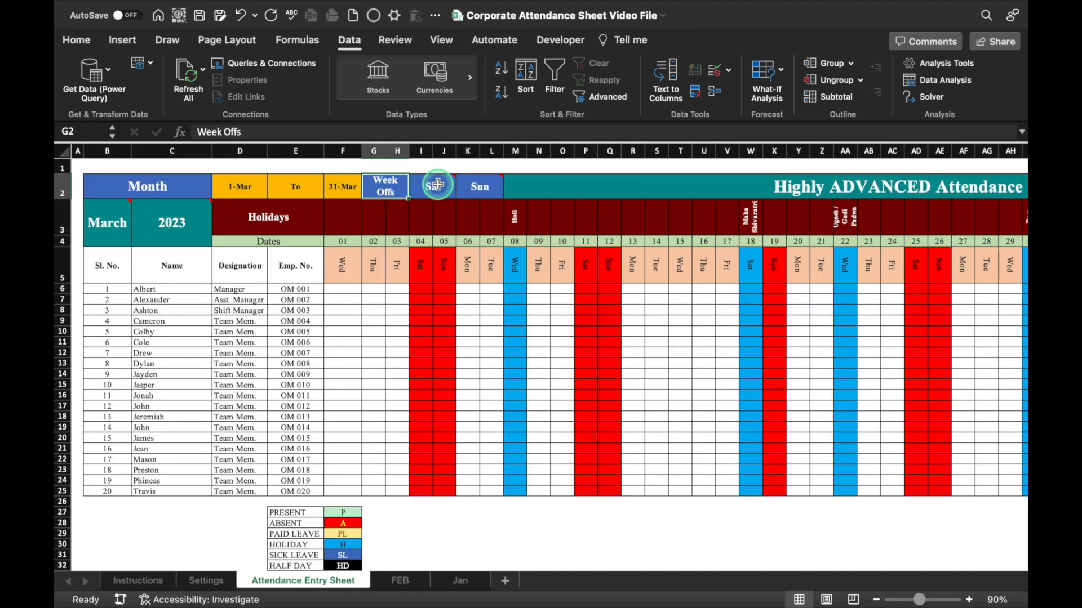
- Set both the first and the second week off to None
click(438, 185)
click(462, 192)
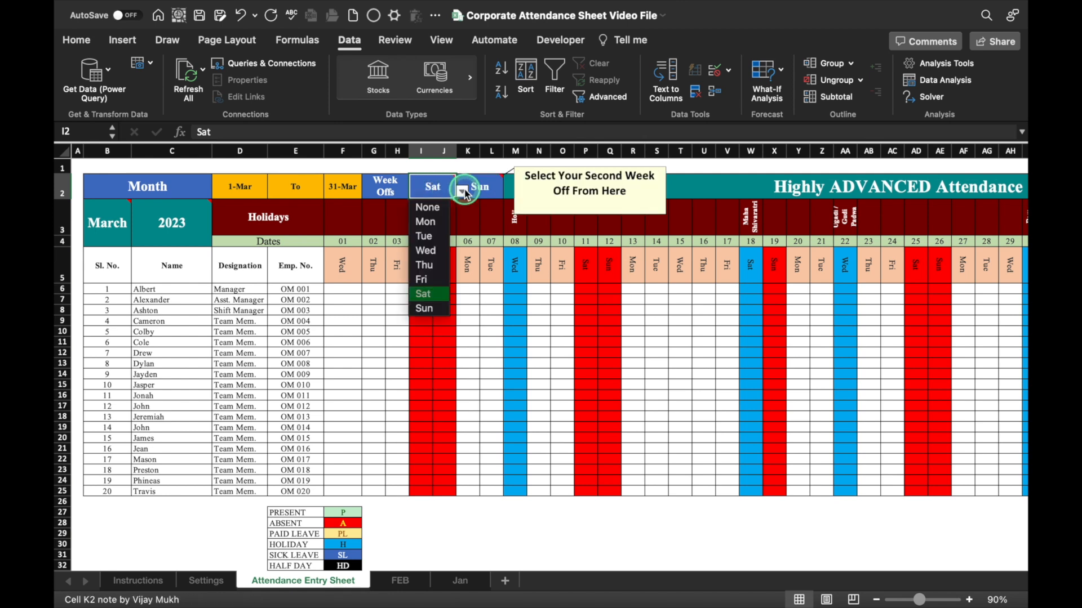
click(428, 208)
click(475, 188)
click(509, 191)
click(480, 208)
- Try Sun as the first week off, and set it to Fri instead
click(439, 188)
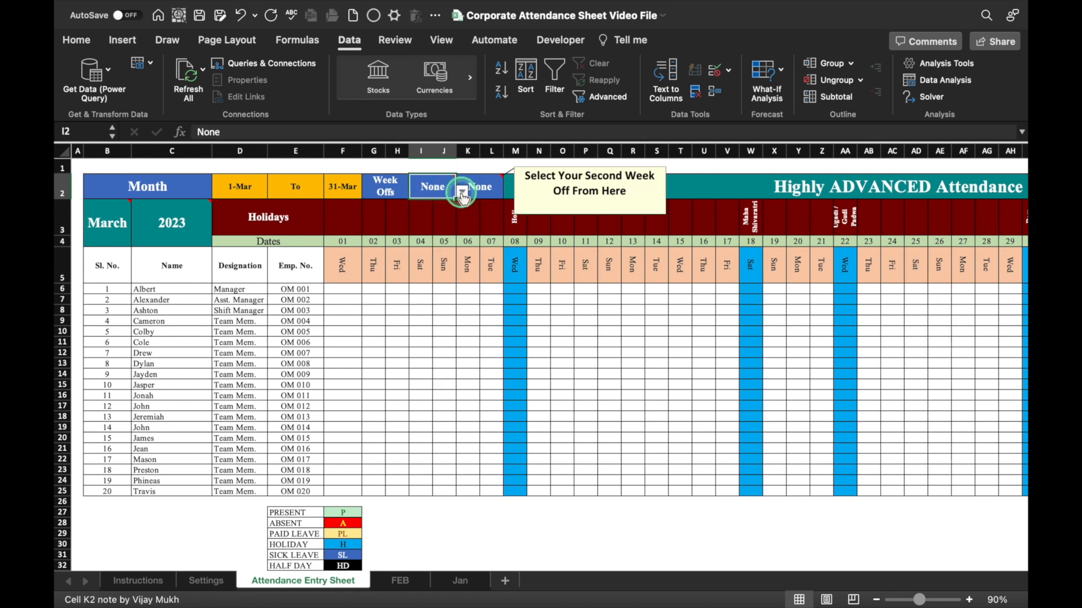
click(462, 193)
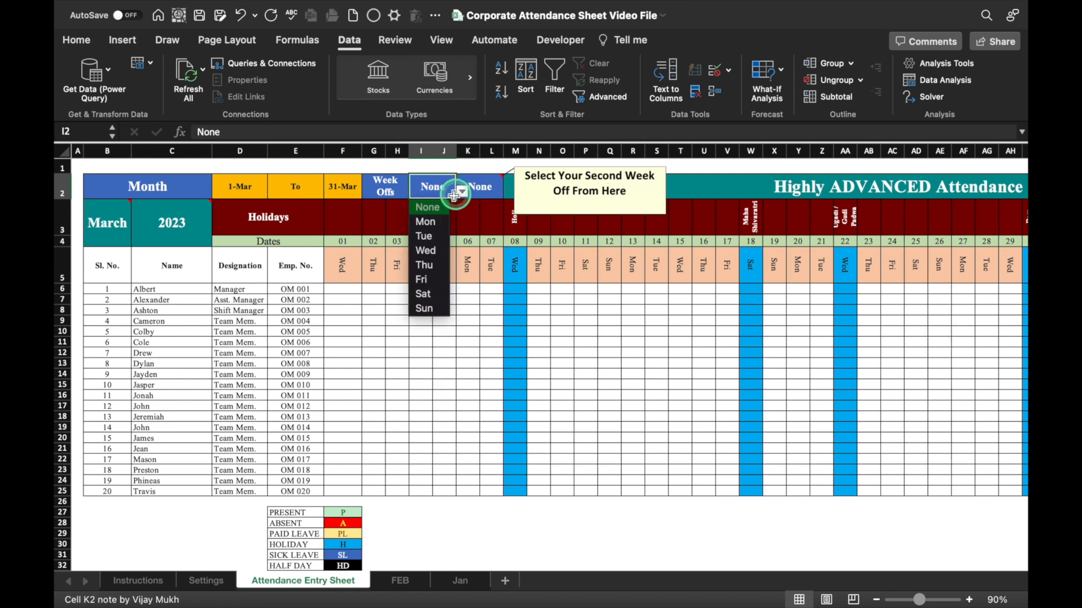
click(436, 307)
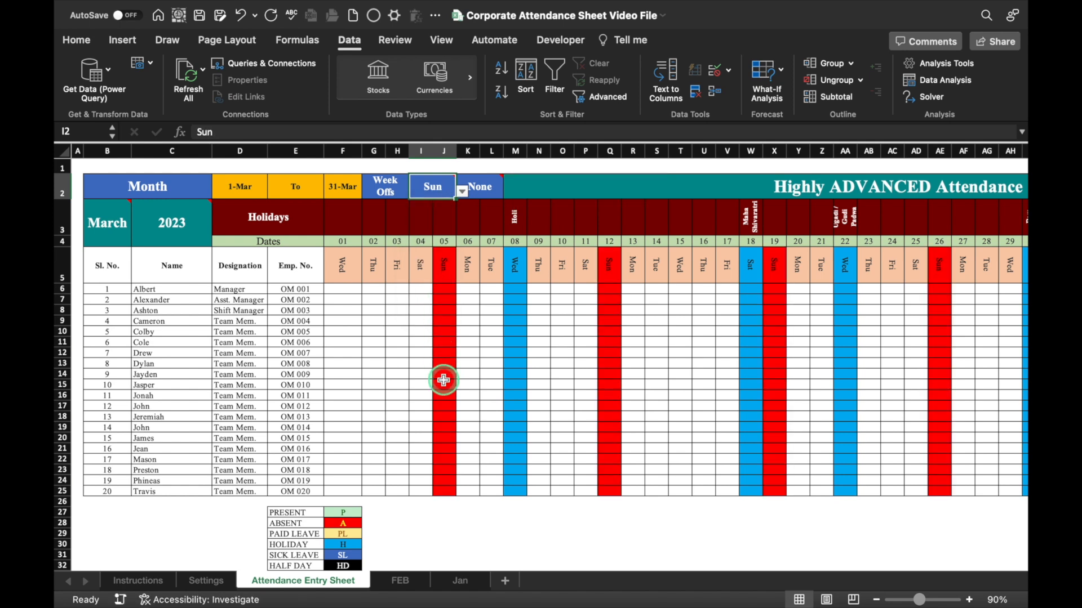
click(462, 192)
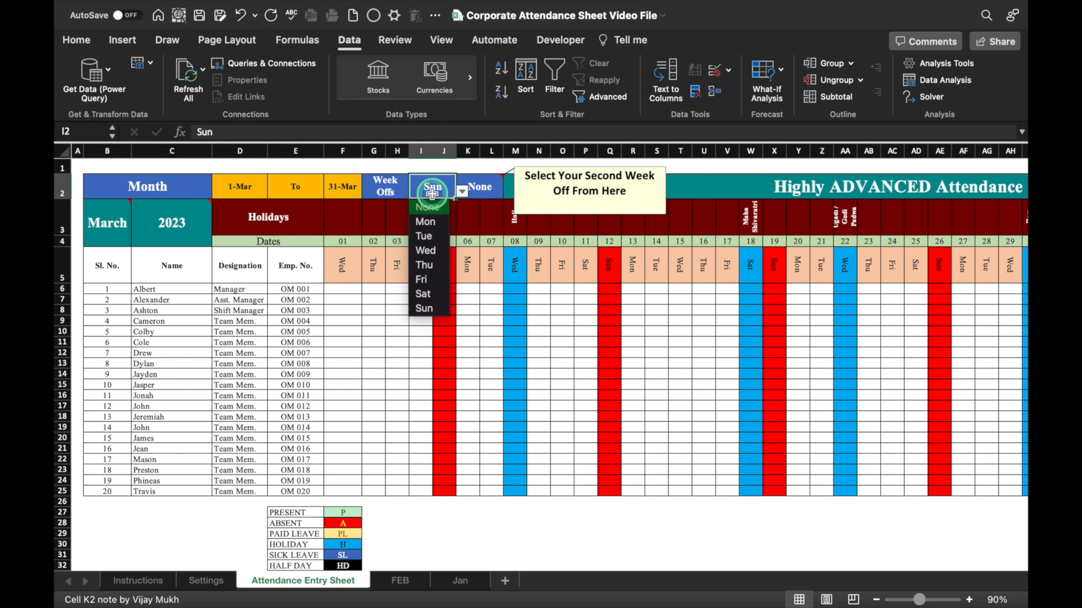
click(431, 280)
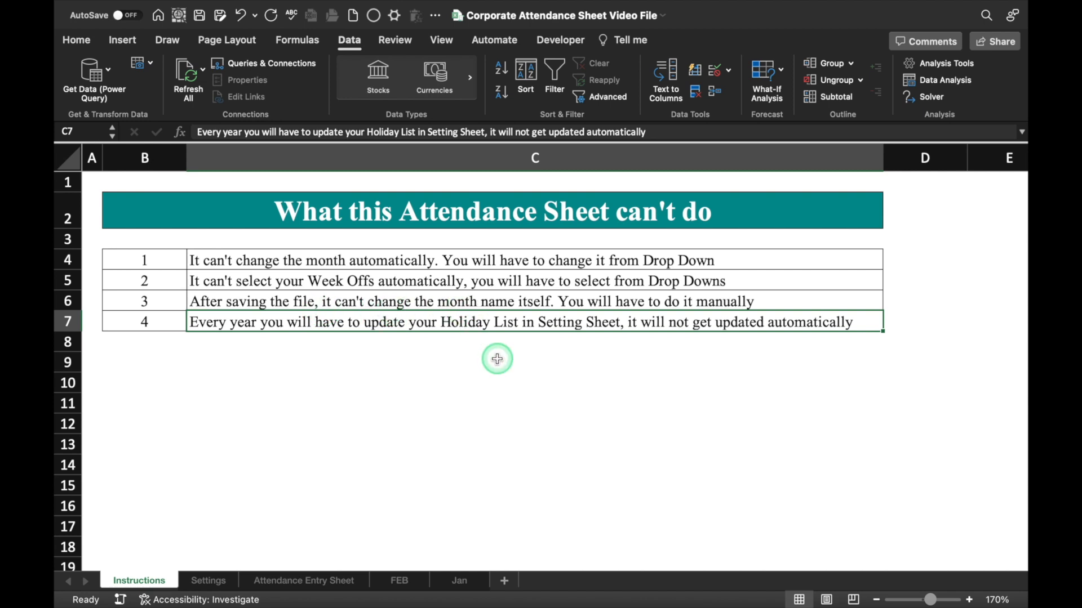
- Run the New Month command on the Attendance Entry Sheet to archive the March sheet
click(319, 582)
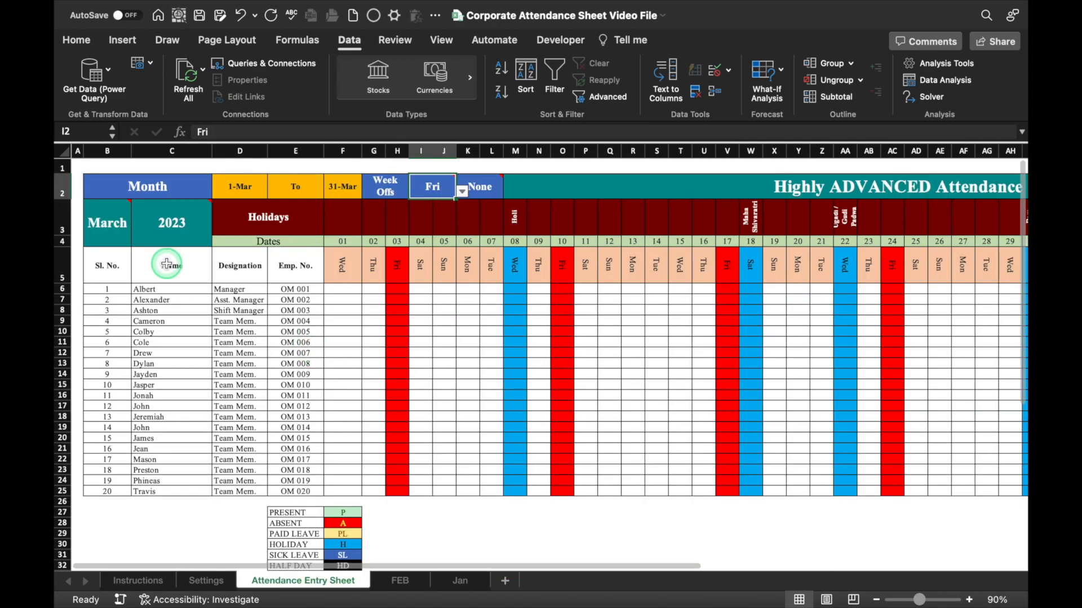
drag(536, 563, 738, 555)
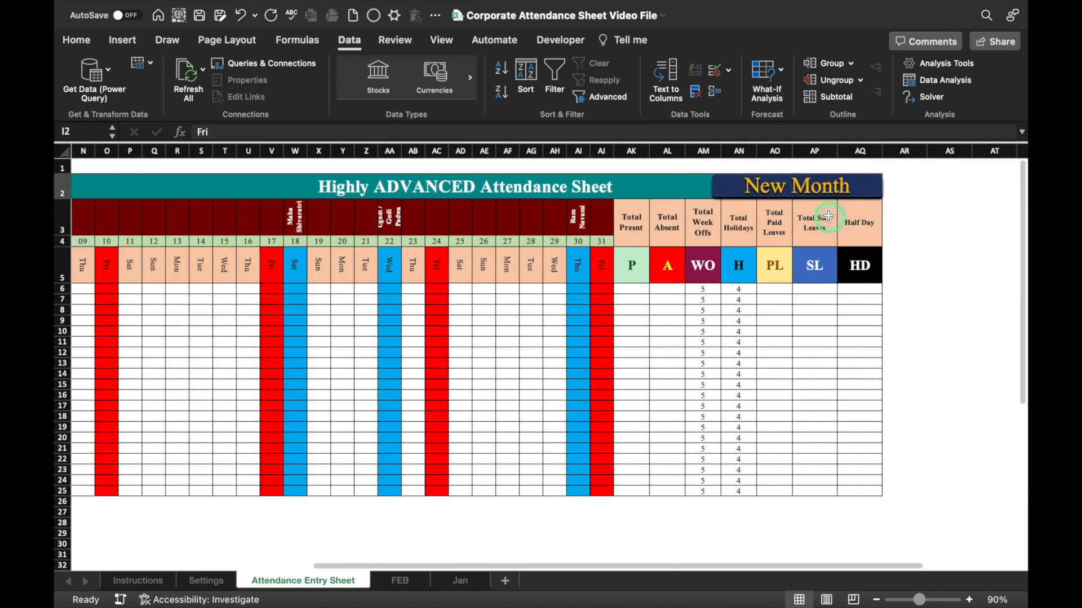
click(818, 193)
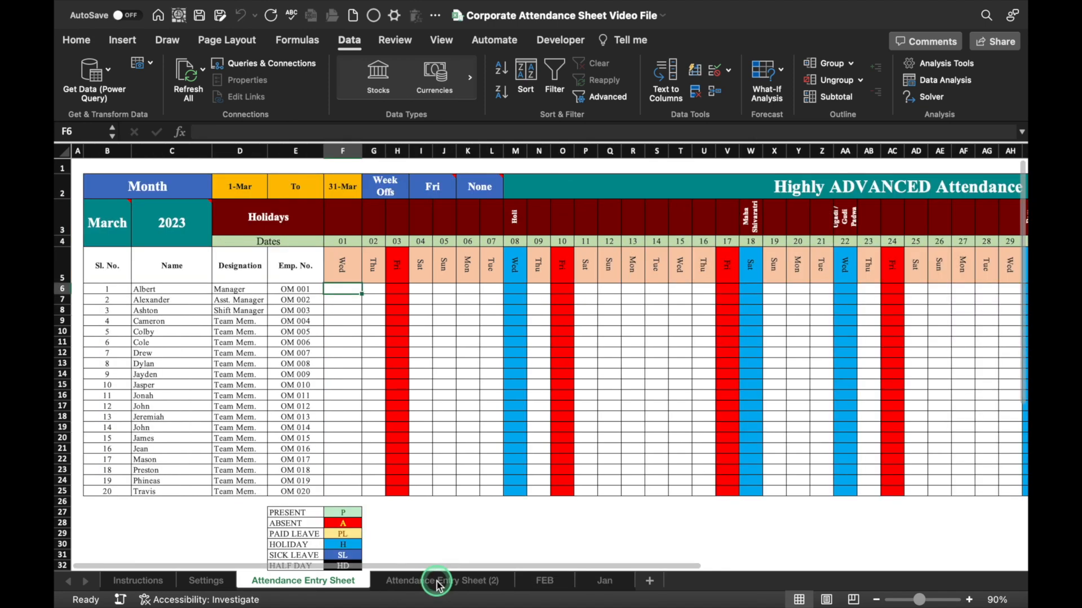
- Rename the sheet Attendance Entry Sheet (2) as March
click(436, 583)
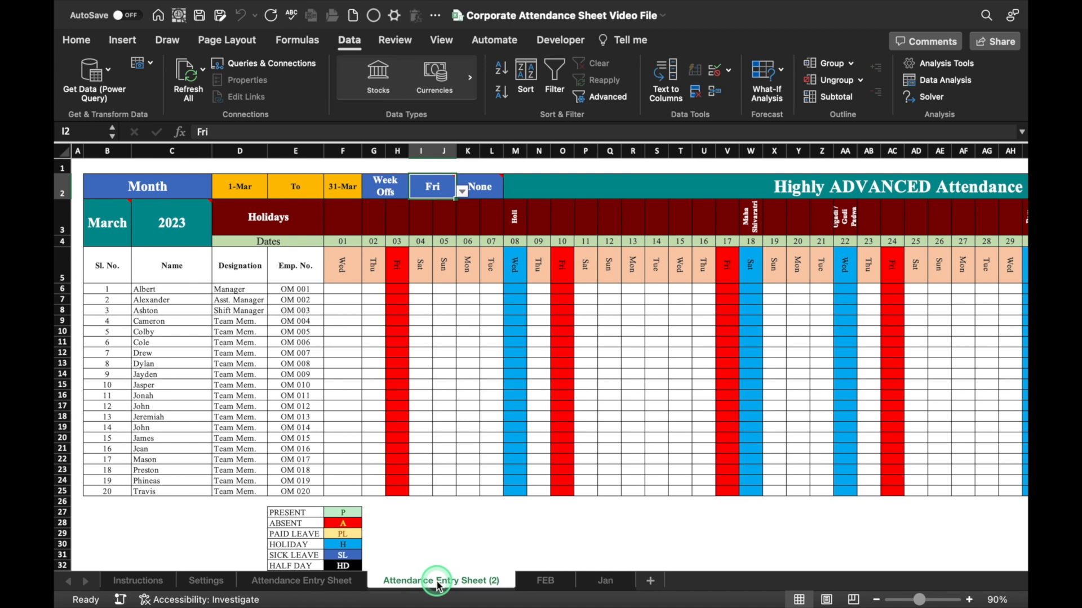
double_click(437, 583)
text(M)
key(Return)
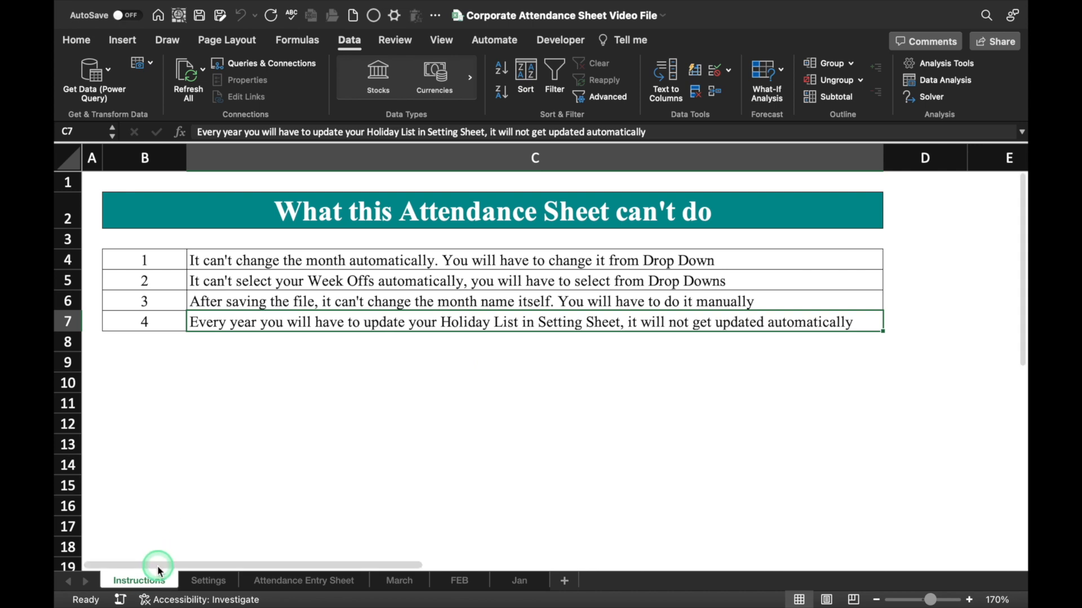
- In the Video File For Corporate Attendance workbook, define the name Holidays for the holiday names in C4:C29 of the Settings sheet
click(203, 586)
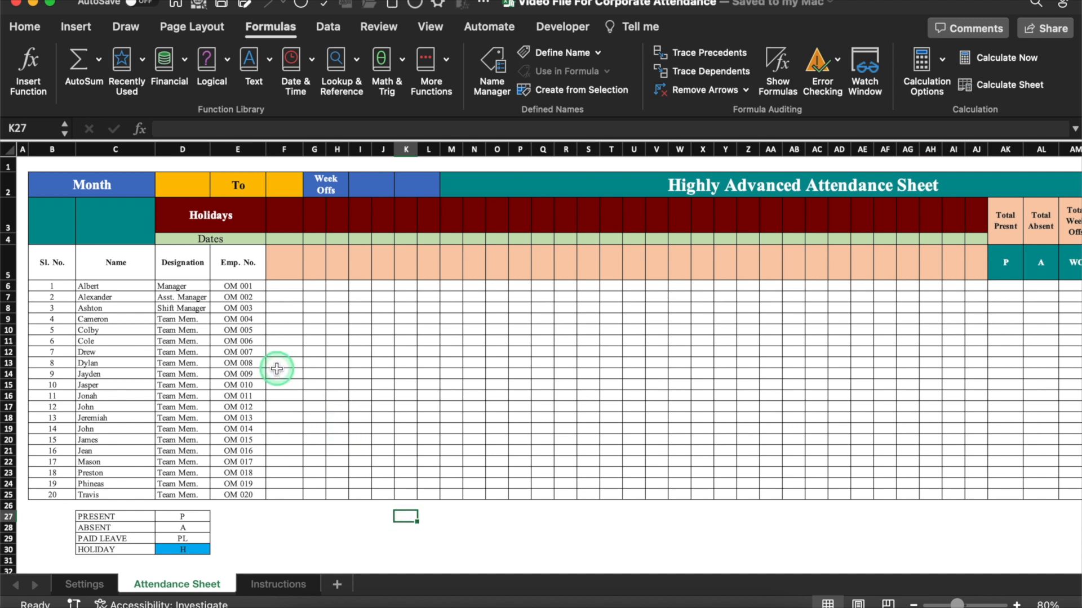
click(85, 584)
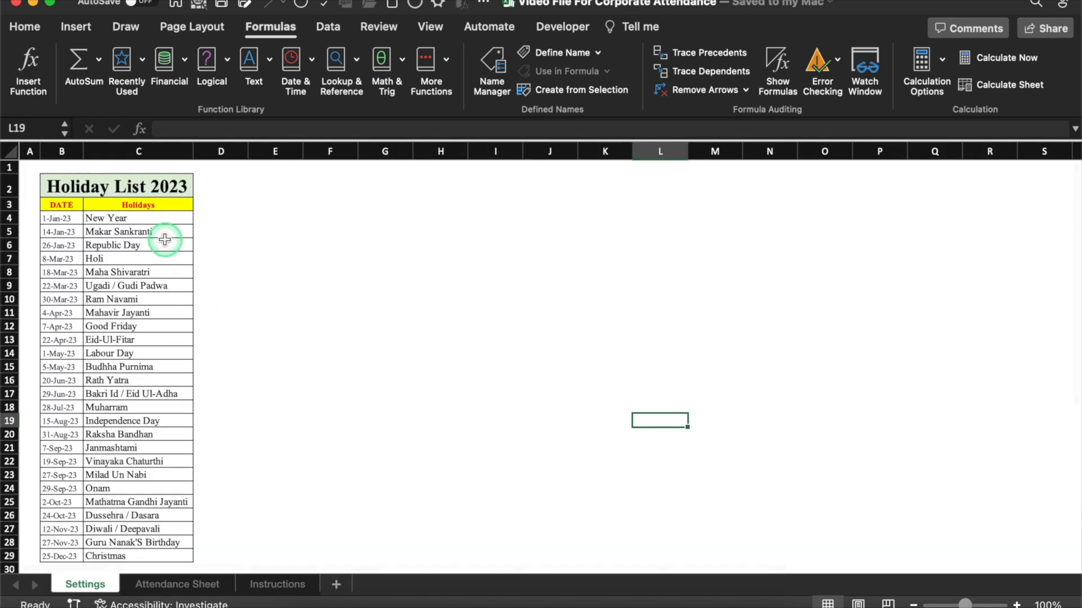
drag(160, 221, 153, 556)
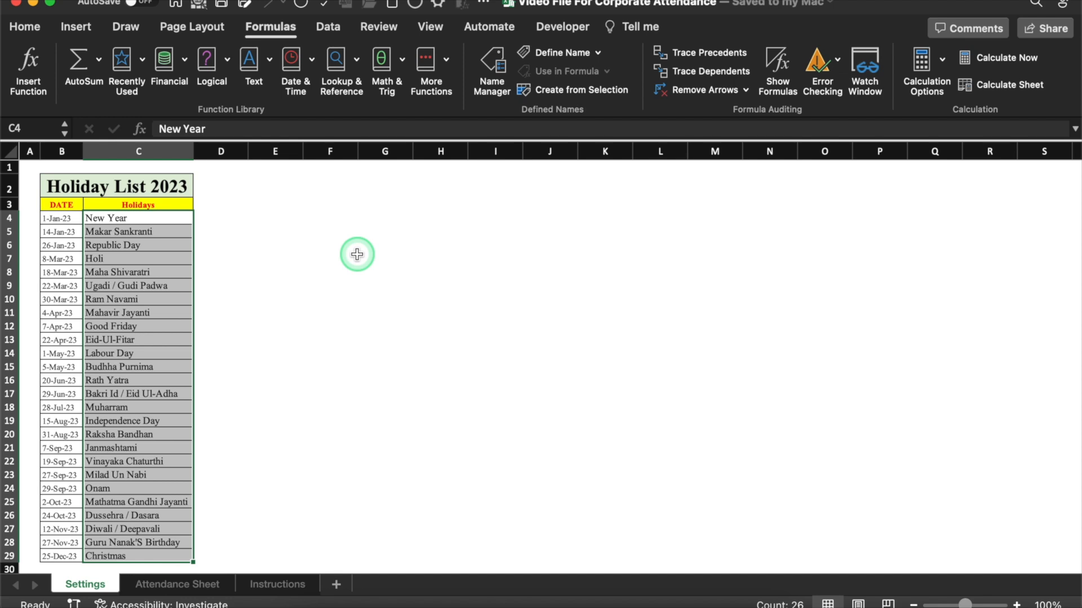
click(557, 52)
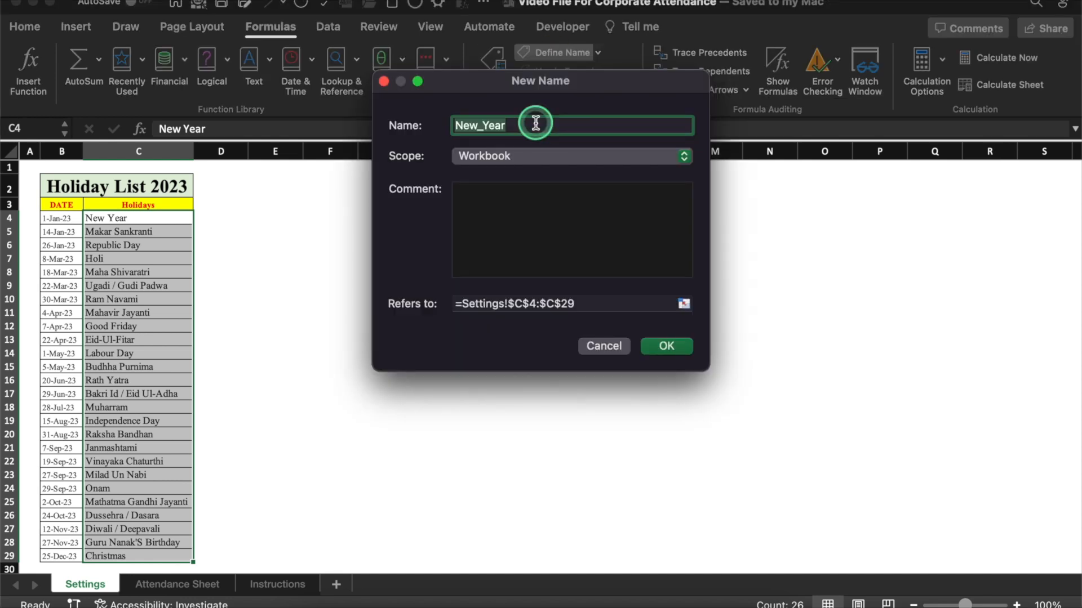
text(Holidays)
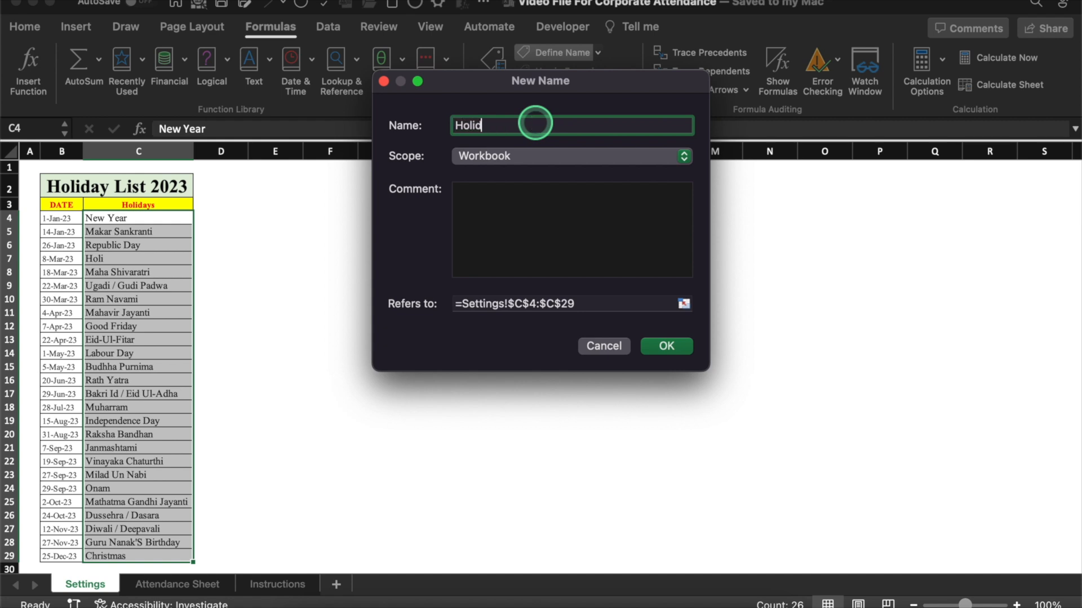
click(666, 347)
click(387, 341)
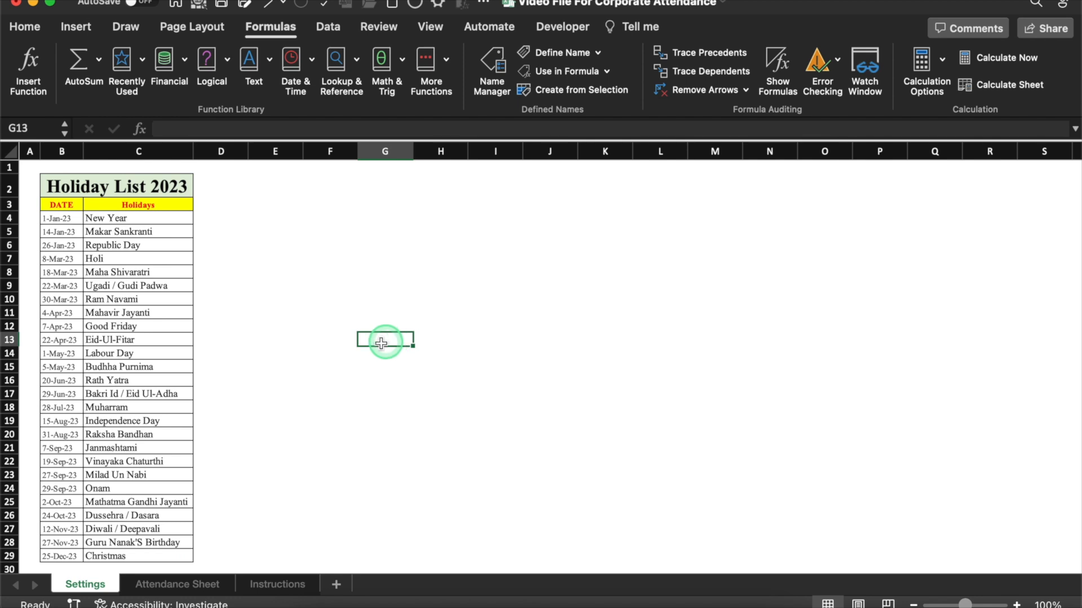
- On the Attendance Sheet, give cell B3 a dropdown list with the source Jan,Feb,March<april,May,June,July,Aug,Sept.Oct.,Nov.,Dec and check its entries
click(189, 586)
click(61, 226)
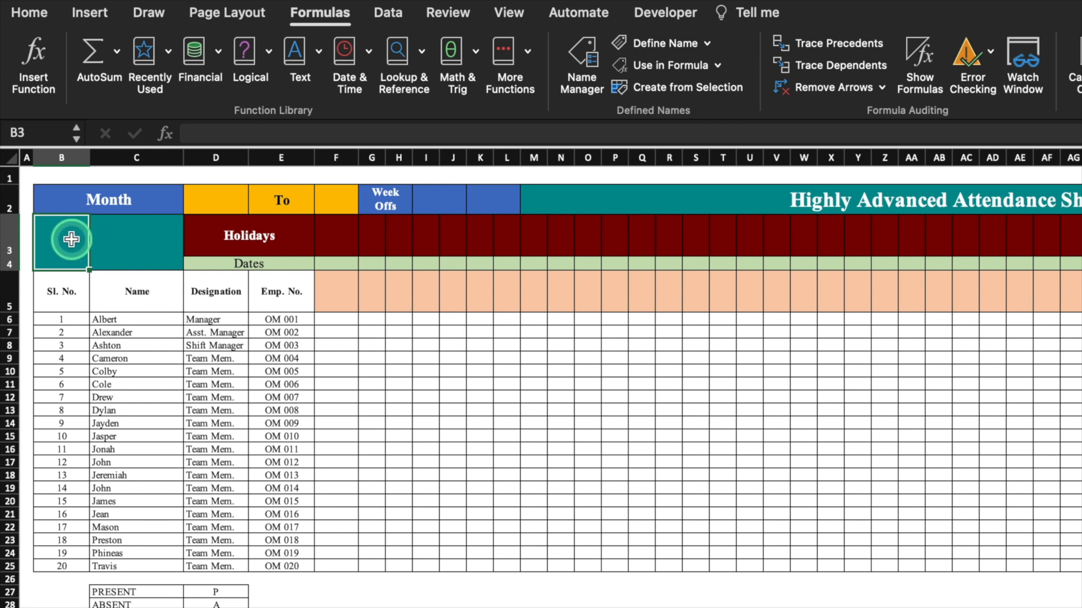
click(387, 12)
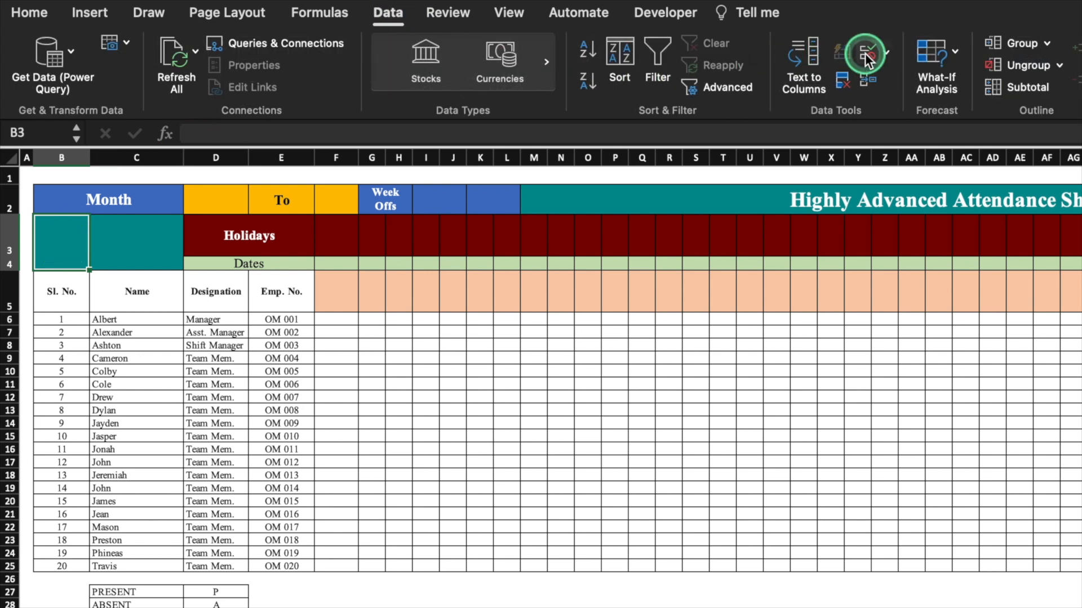
click(886, 57)
click(899, 78)
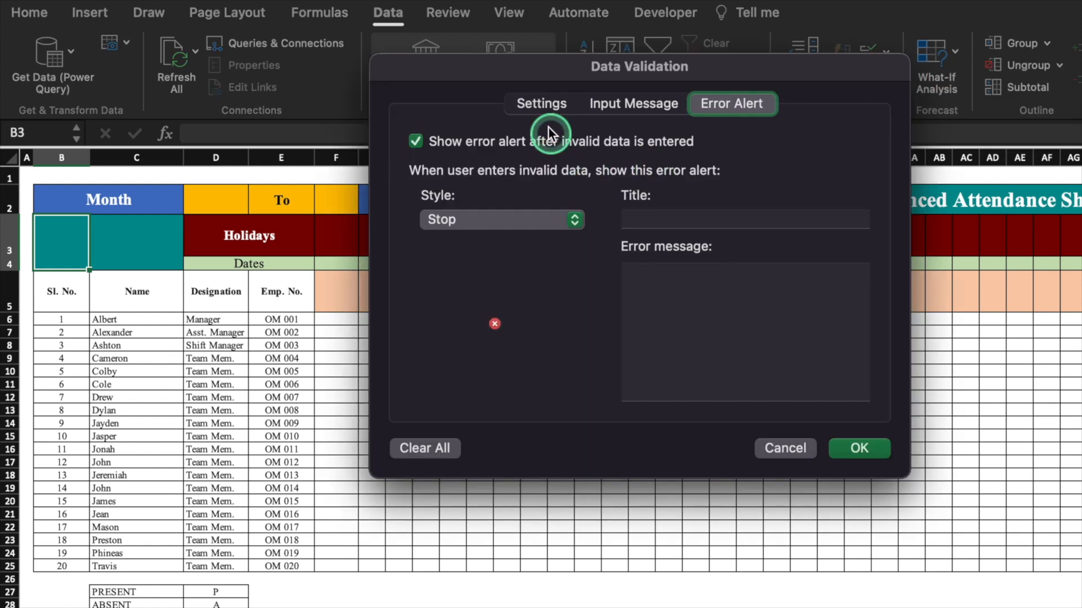
click(538, 104)
click(620, 187)
click(558, 264)
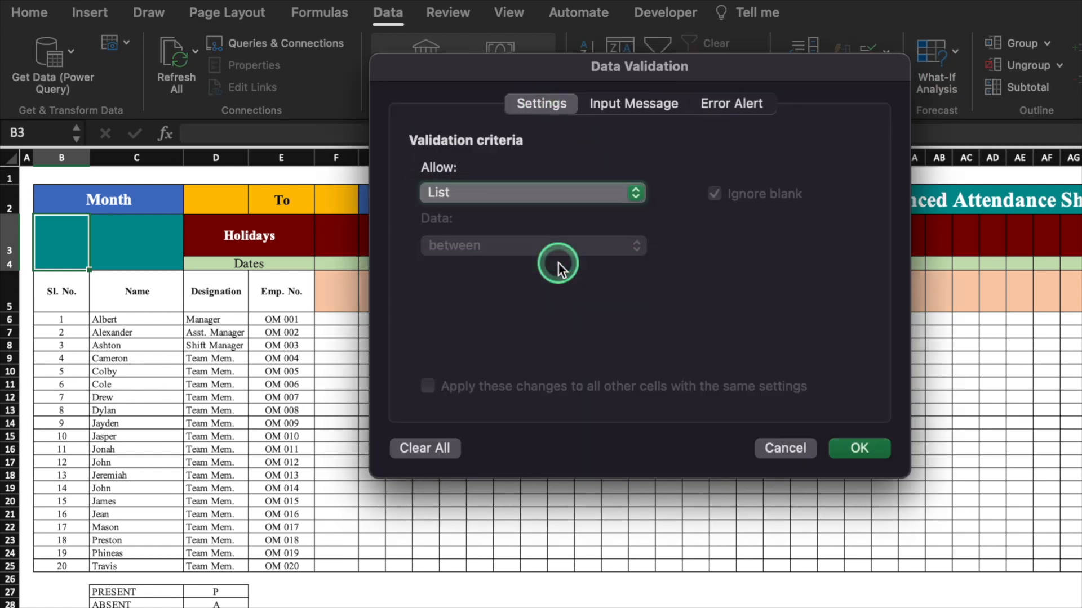
click(586, 299)
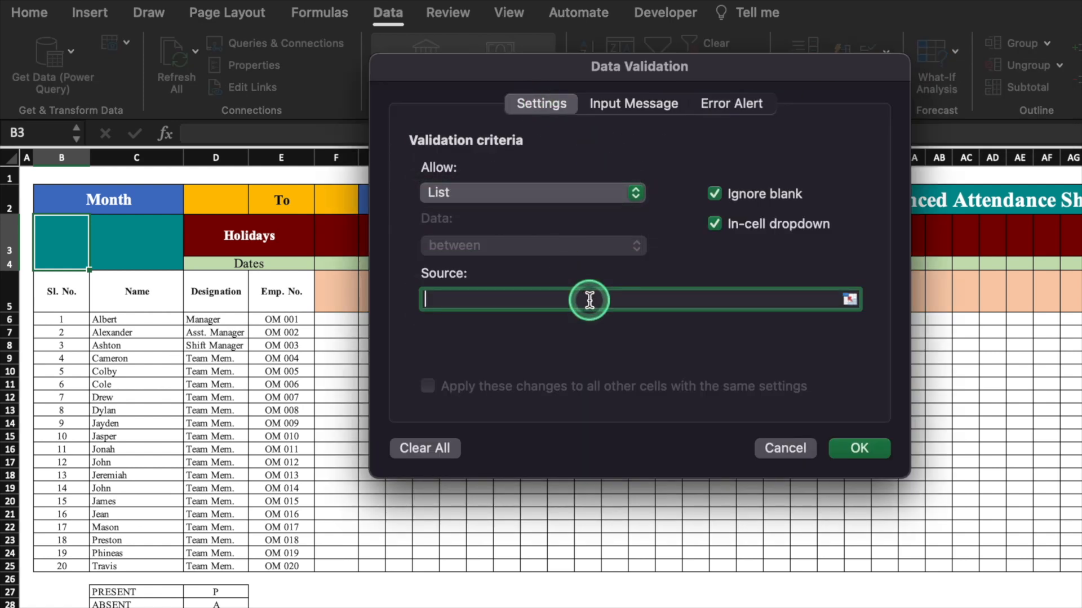
text(Jan,Feb,March<april,May,June,July,Aug,Sept.Oct.,Nov.,Dec)
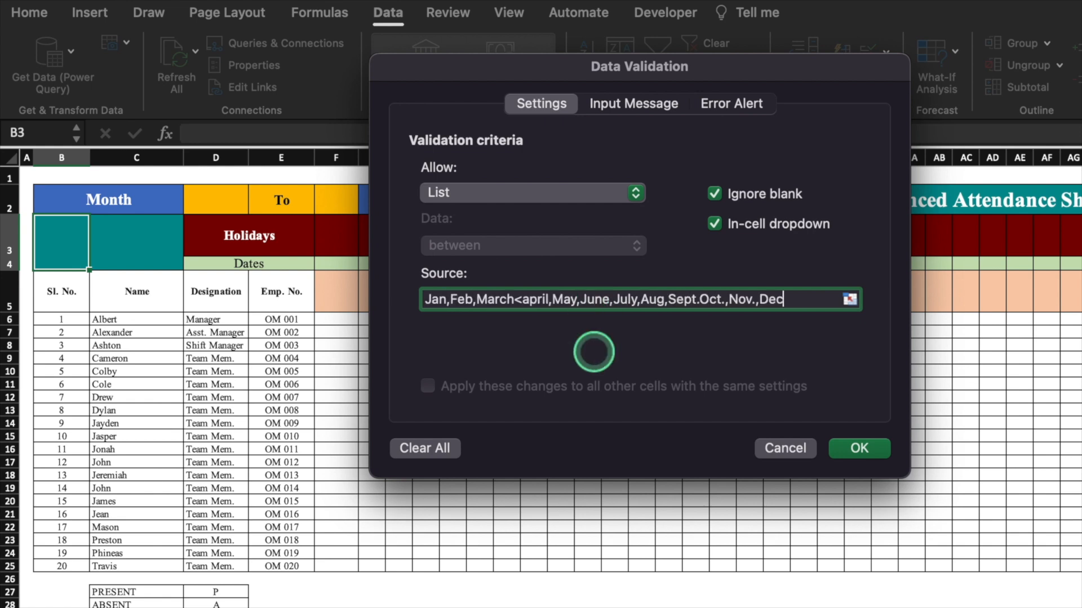
click(857, 448)
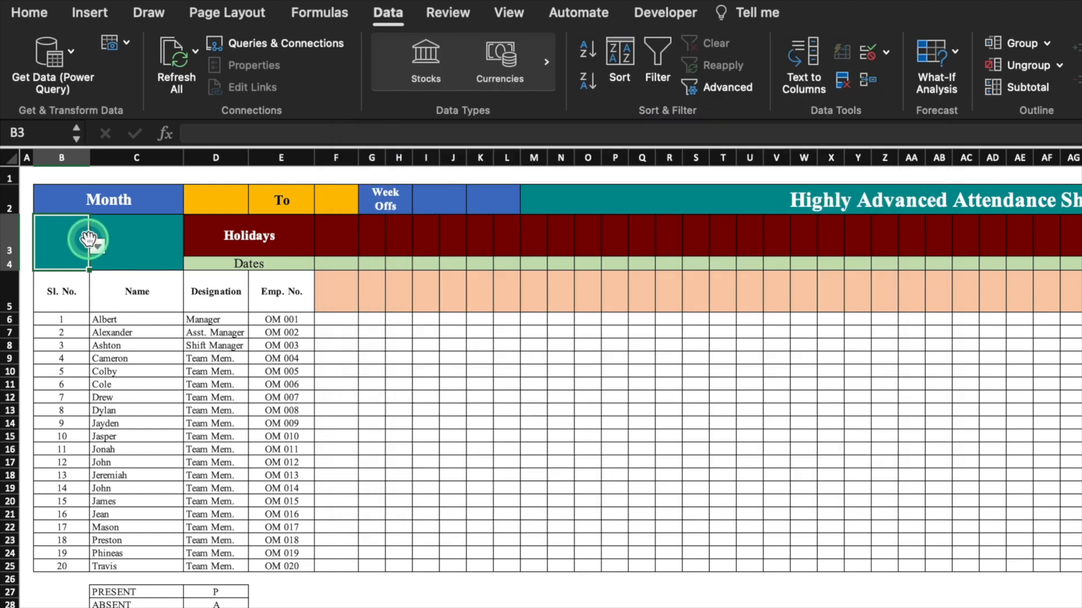
click(97, 247)
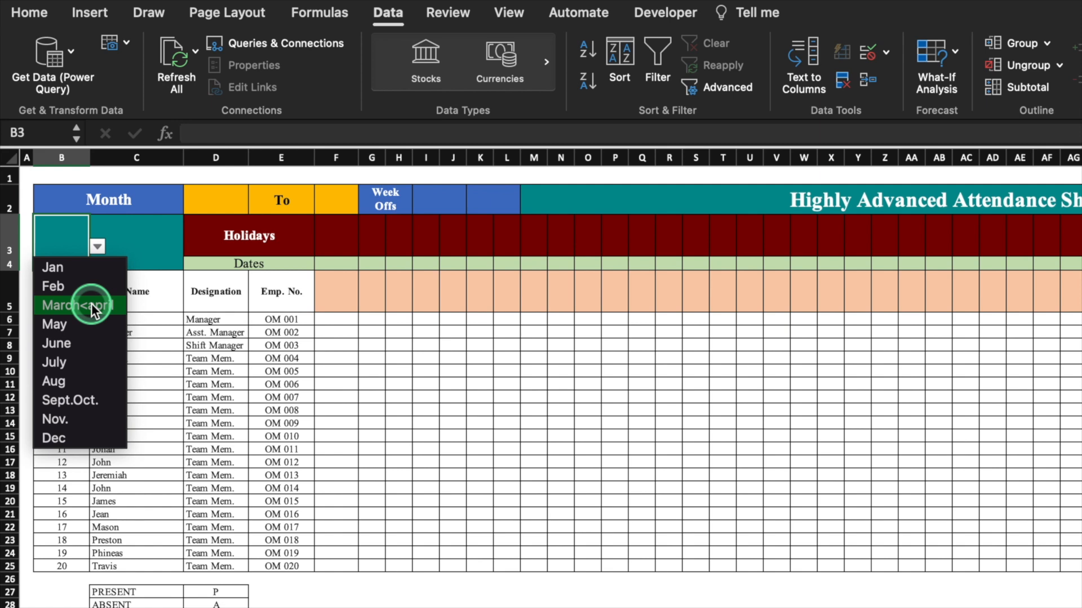
click(72, 242)
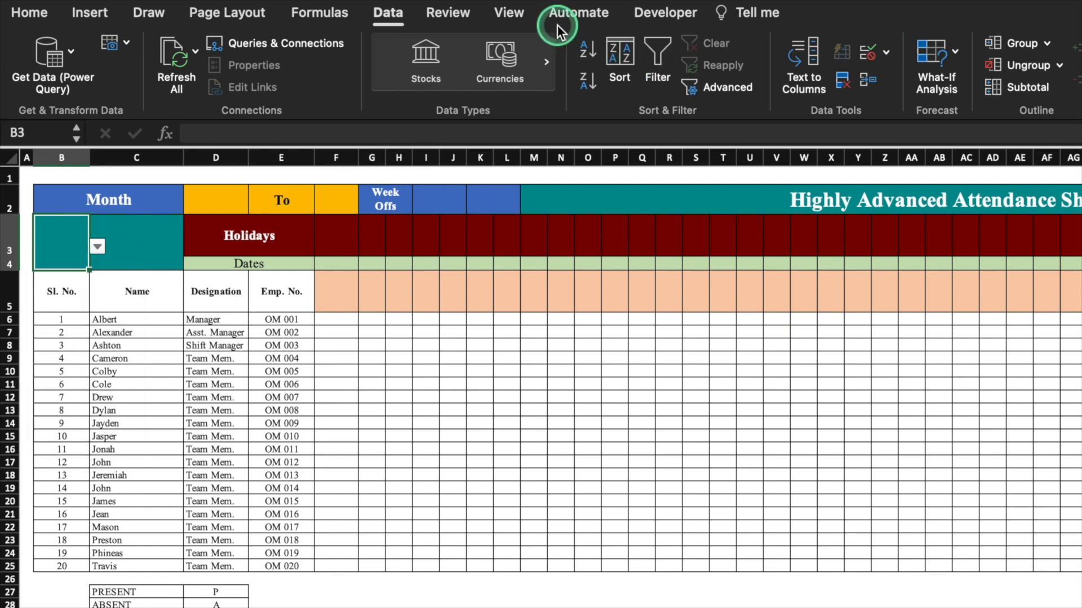
- Correct B3's list source with commas between March and april and between Sept. and Oct., and choose Jan as the month
click(886, 52)
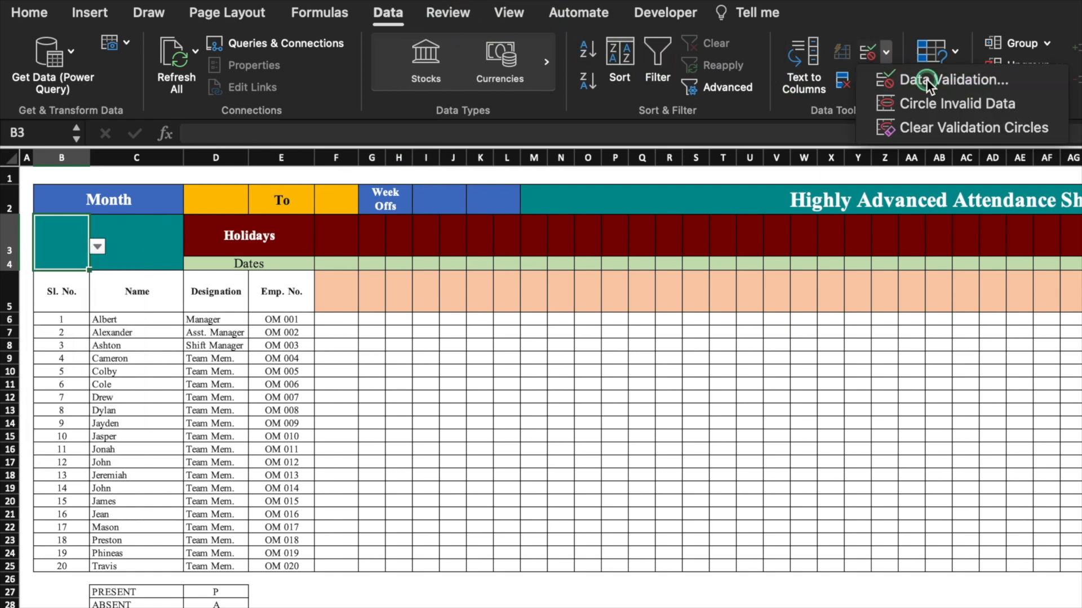
click(926, 82)
click(518, 298)
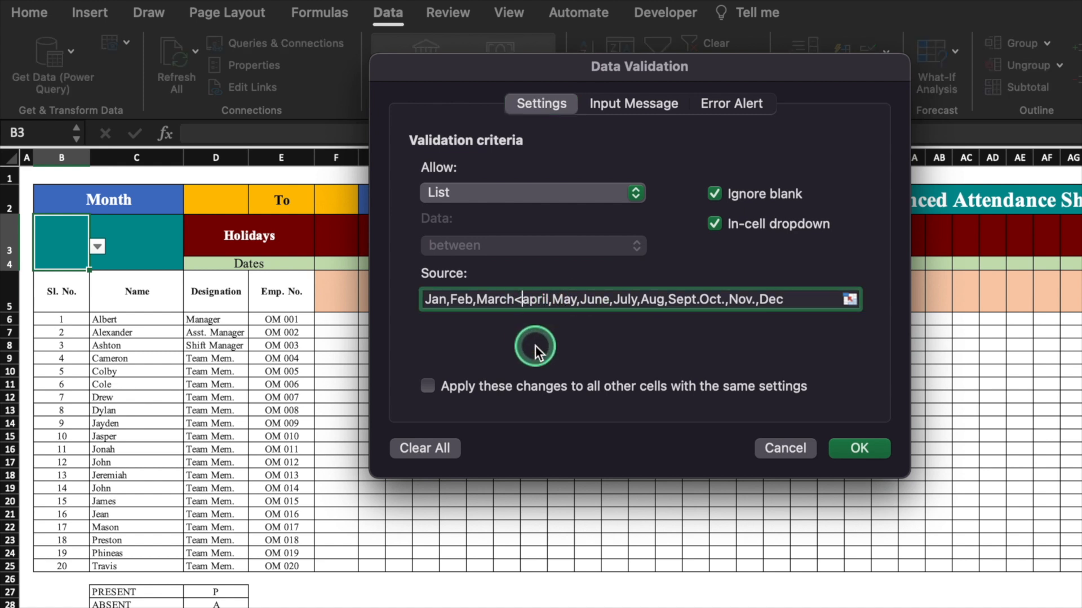
key(BackSpace)
text(,)
click(698, 299)
text(,)
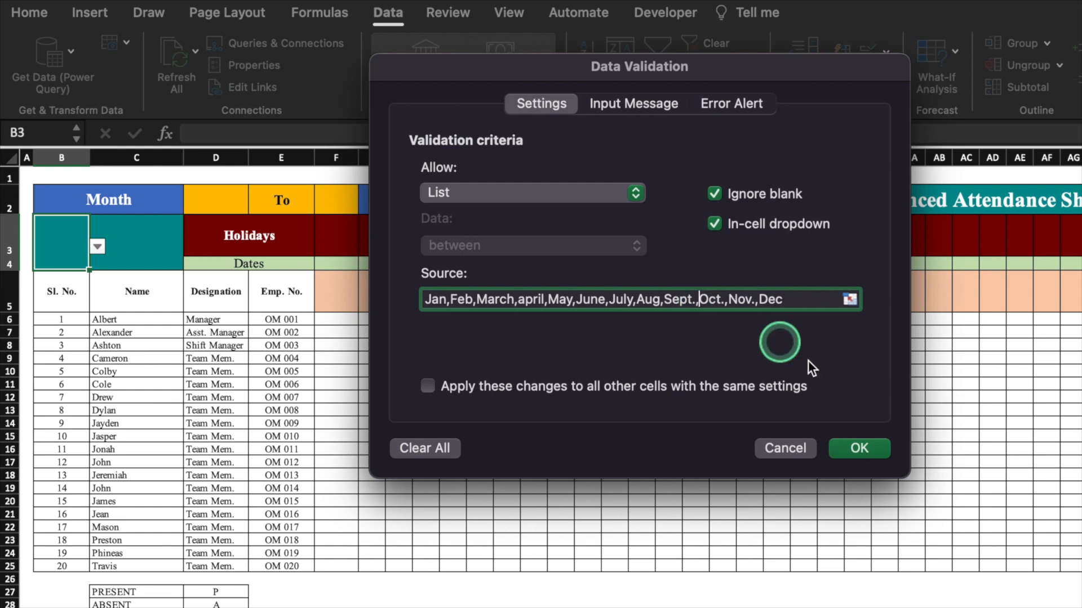
click(859, 448)
click(98, 246)
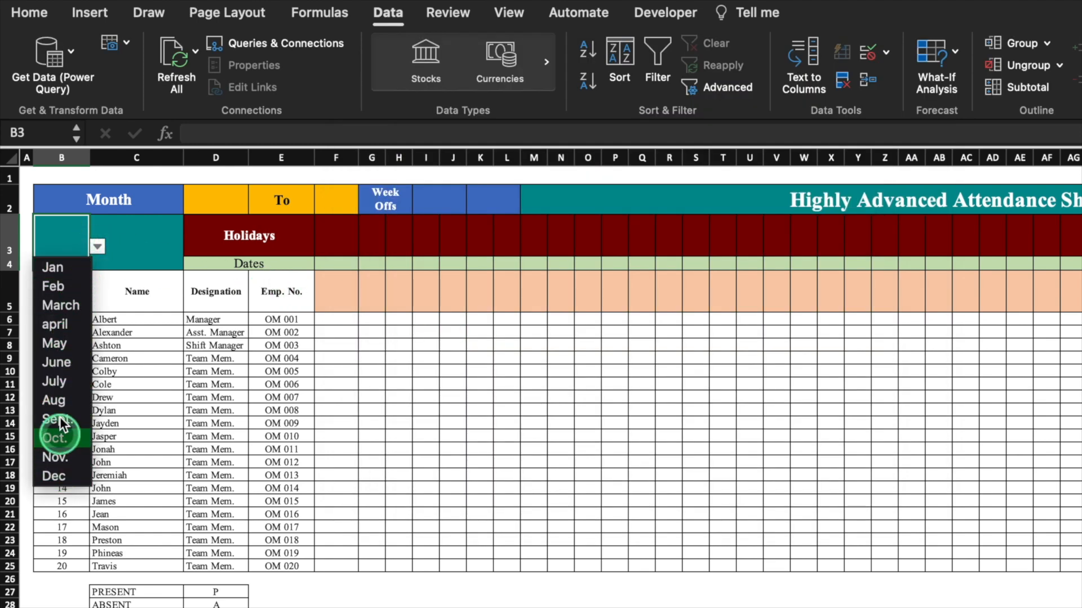
click(55, 268)
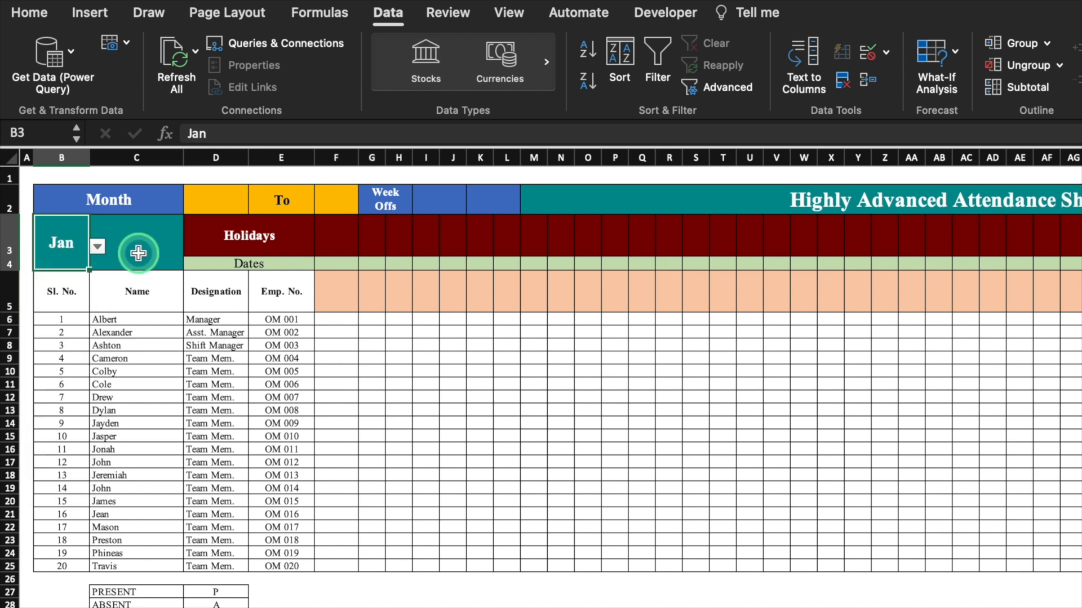
- Give cell C3 a dropdown list of the years 2023,2024,2025,2026,2027,2028,2029,2030
click(138, 253)
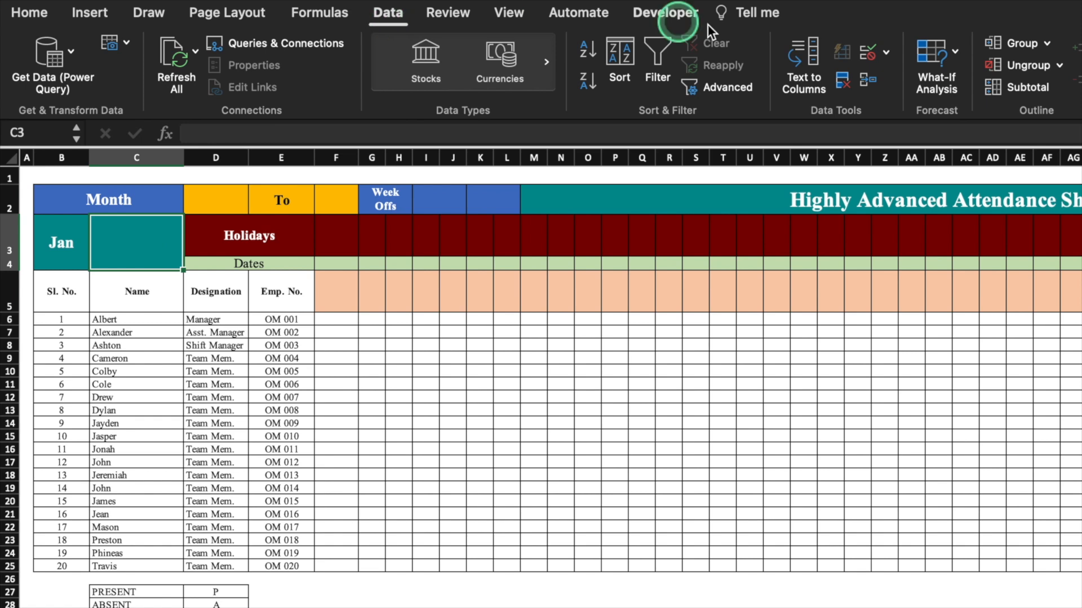
click(887, 56)
click(927, 77)
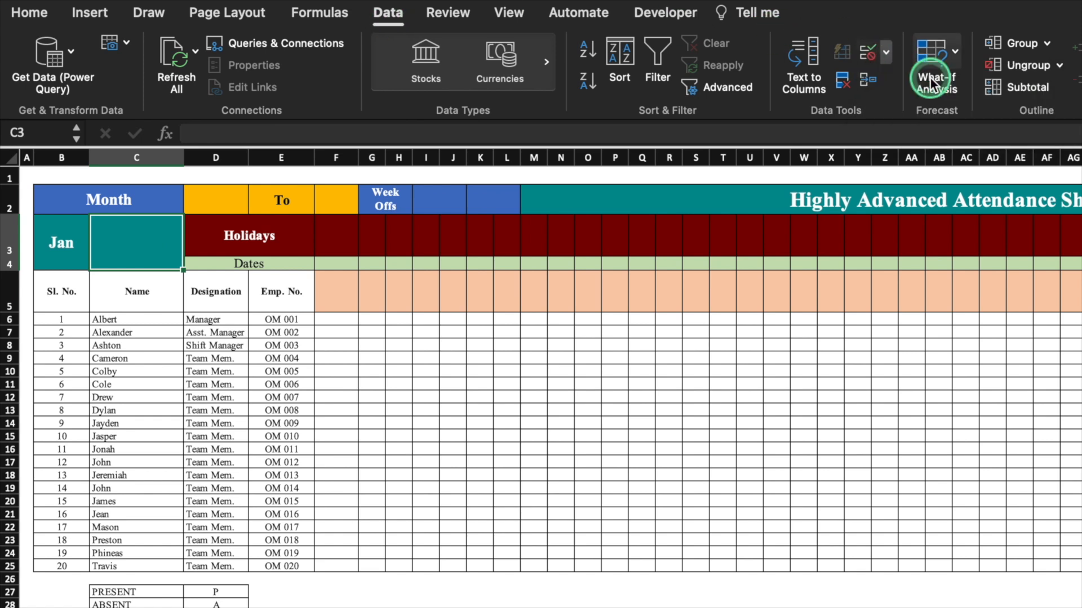
click(634, 194)
click(565, 261)
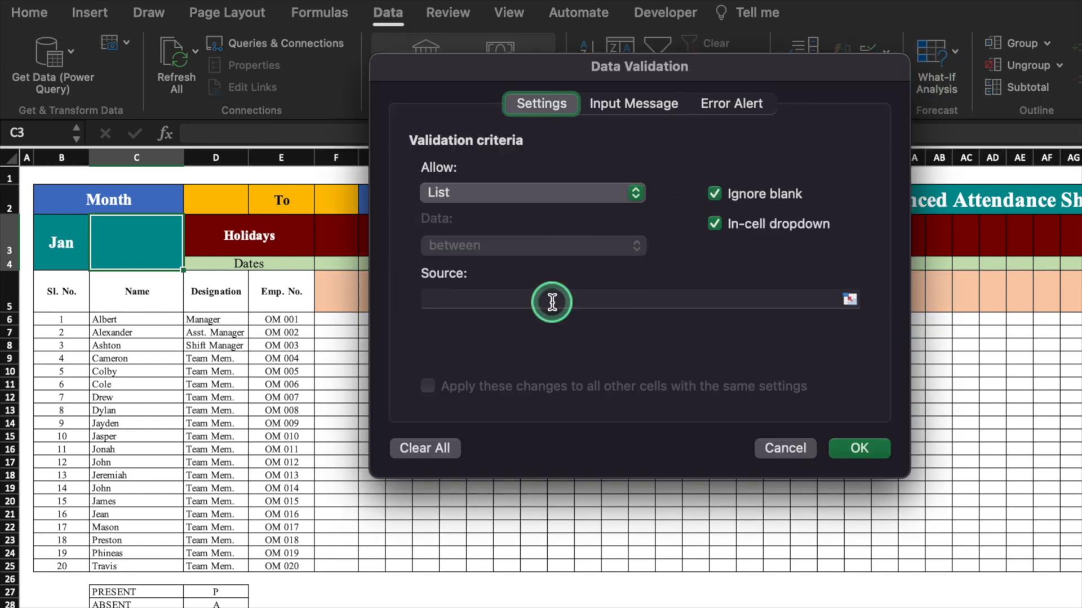
click(552, 301)
text(2023,2024,2025,2026,2027,2028,2)
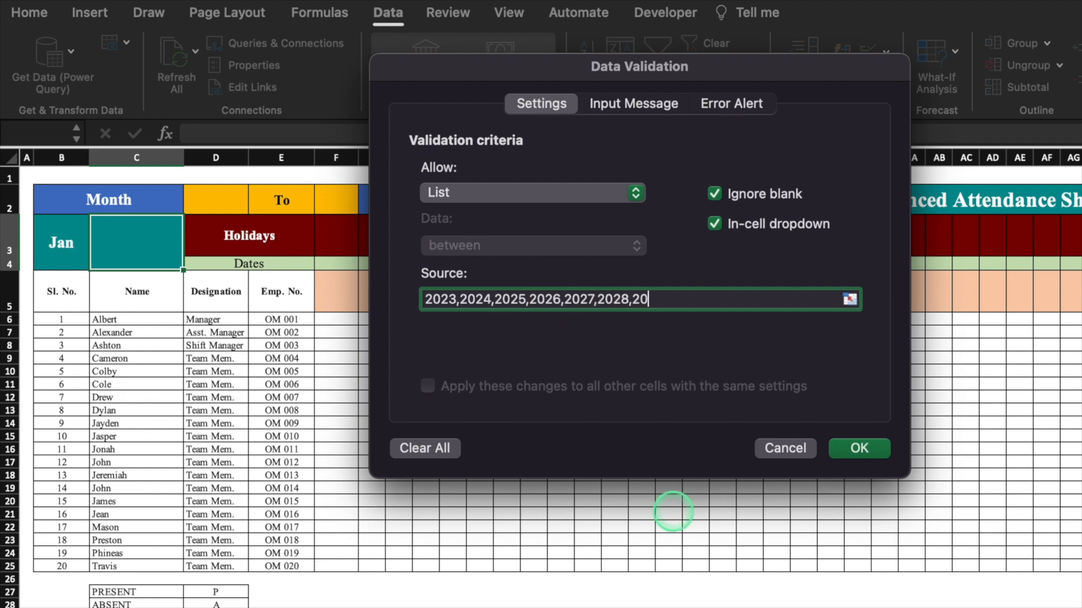
text(0)
click(859, 447)
- Choose 2023 from the year dropdown in C3
click(192, 246)
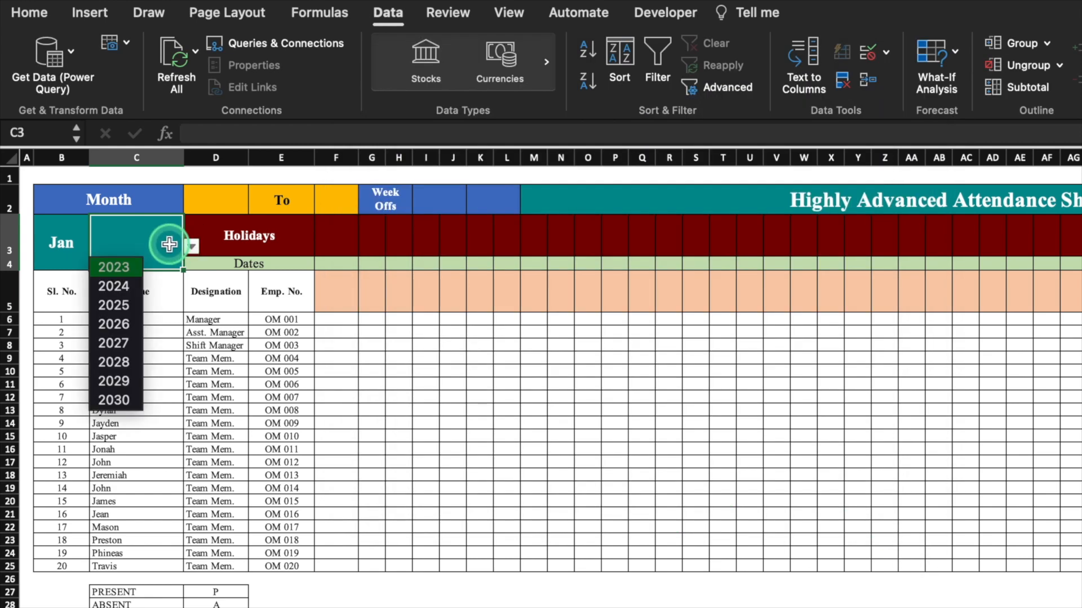
click(169, 244)
click(193, 246)
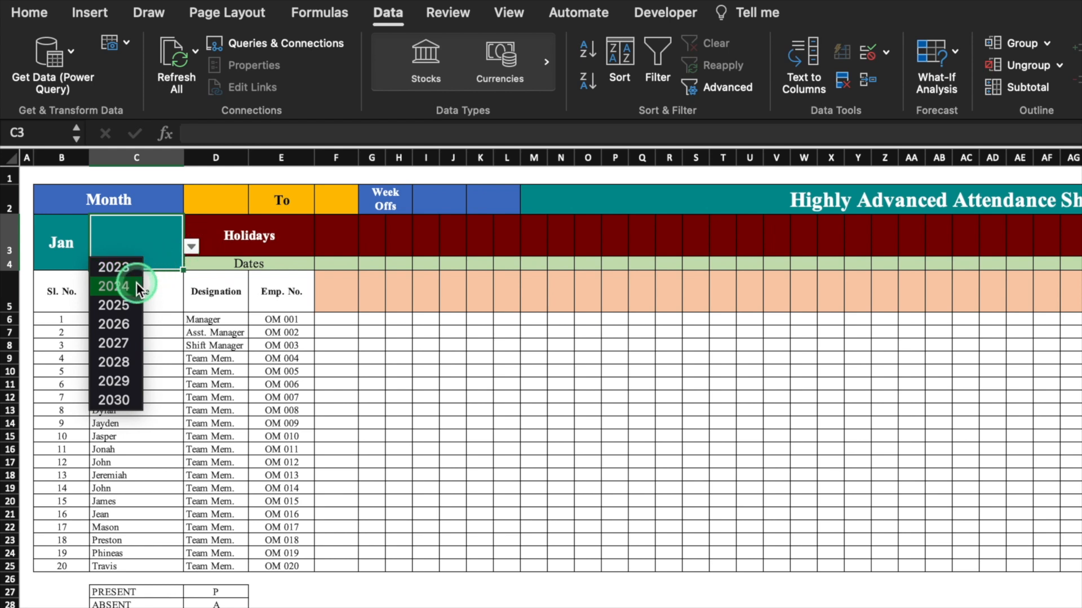
click(131, 267)
- Give the first Week Offs cell, I2, a dropdown list with the source Mon,Tue,Wed,Thu,Fri,Sat,Sun
click(454, 195)
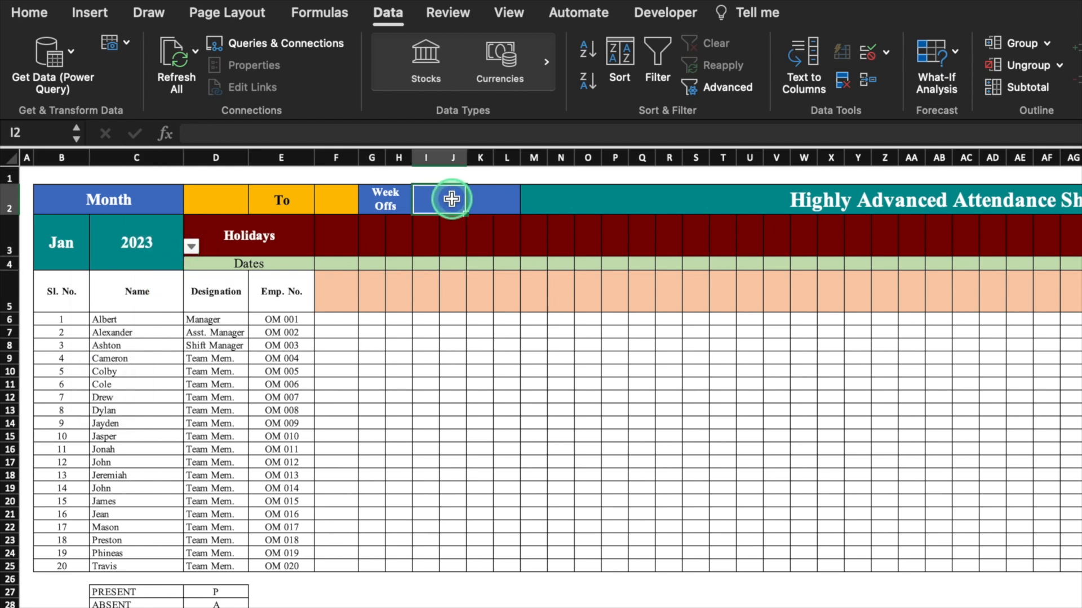
click(886, 53)
click(937, 89)
click(631, 192)
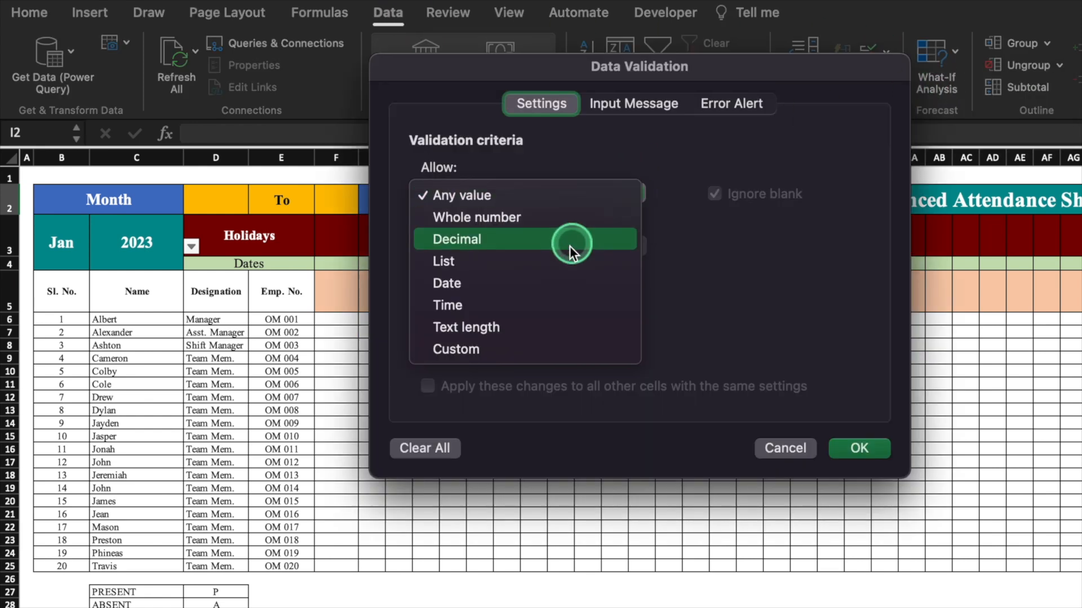
click(565, 270)
click(571, 300)
text(Mon,Tue,Wed,)
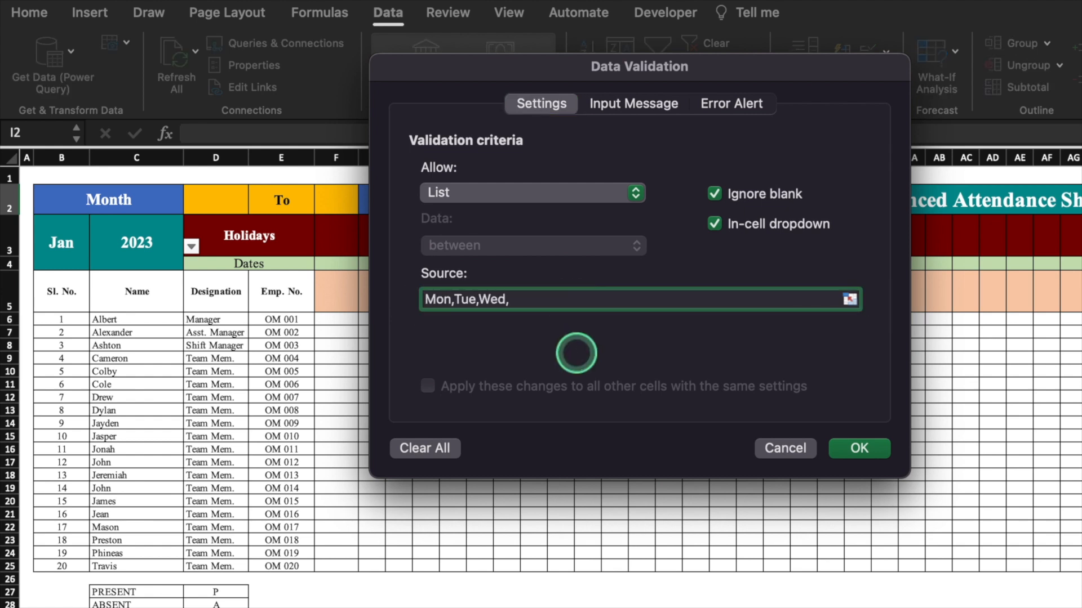
text(Thu,Fri,Sat,Sun)
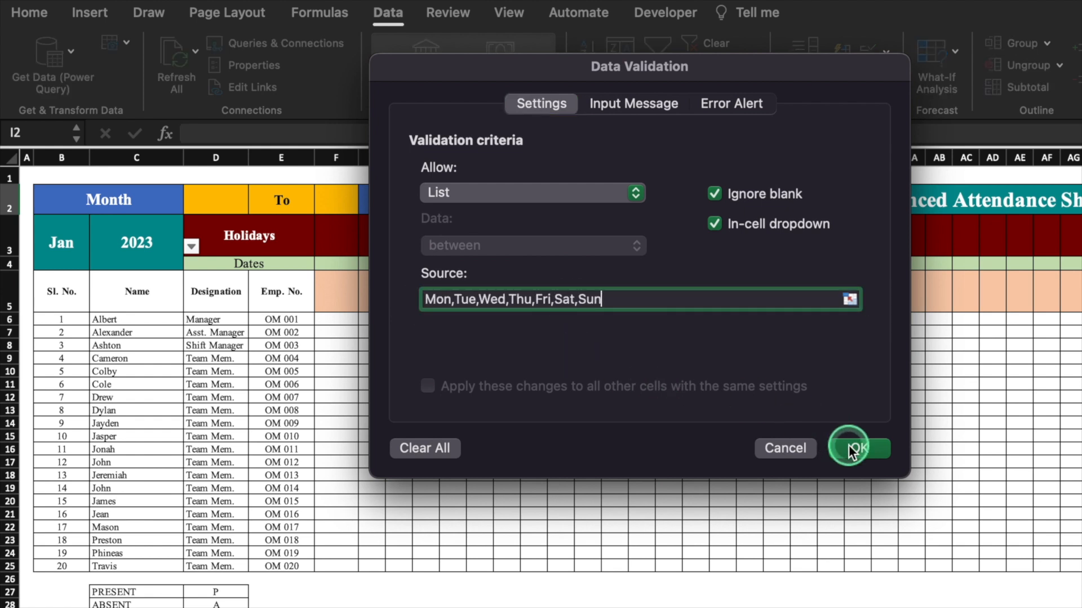
click(849, 449)
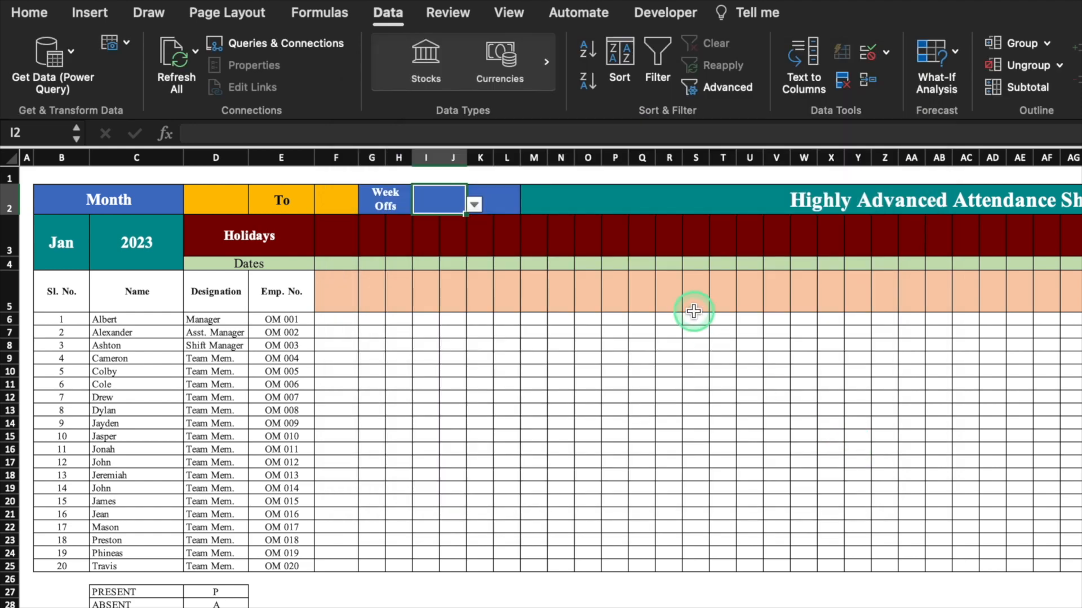
- Choose Sat as the first week off in I2 and autofill it into the neighbouring cell to make the second week off Sun
click(475, 206)
click(439, 226)
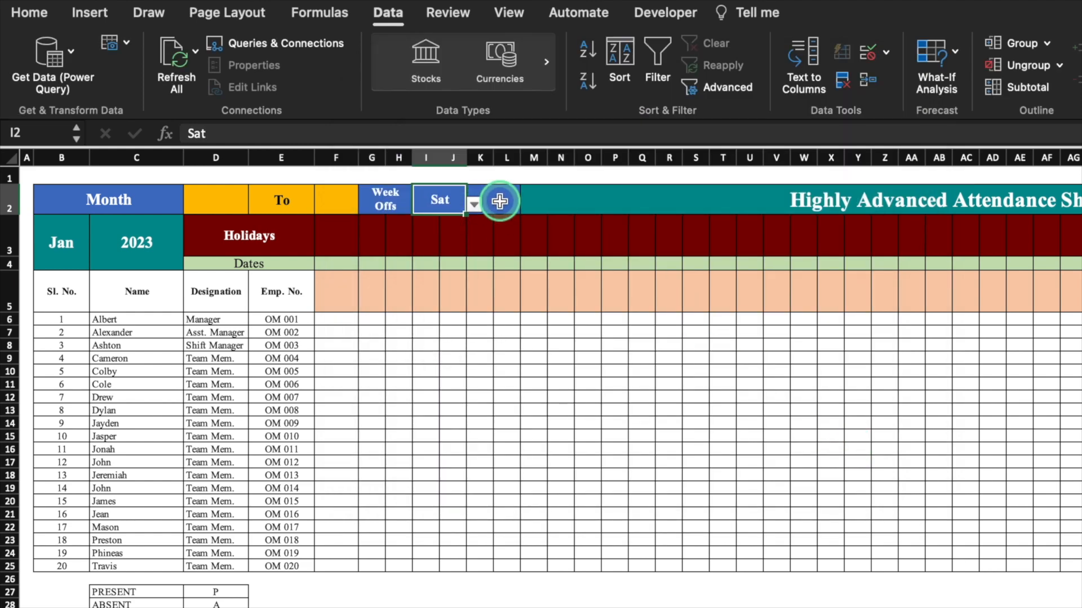
click(499, 201)
click(458, 201)
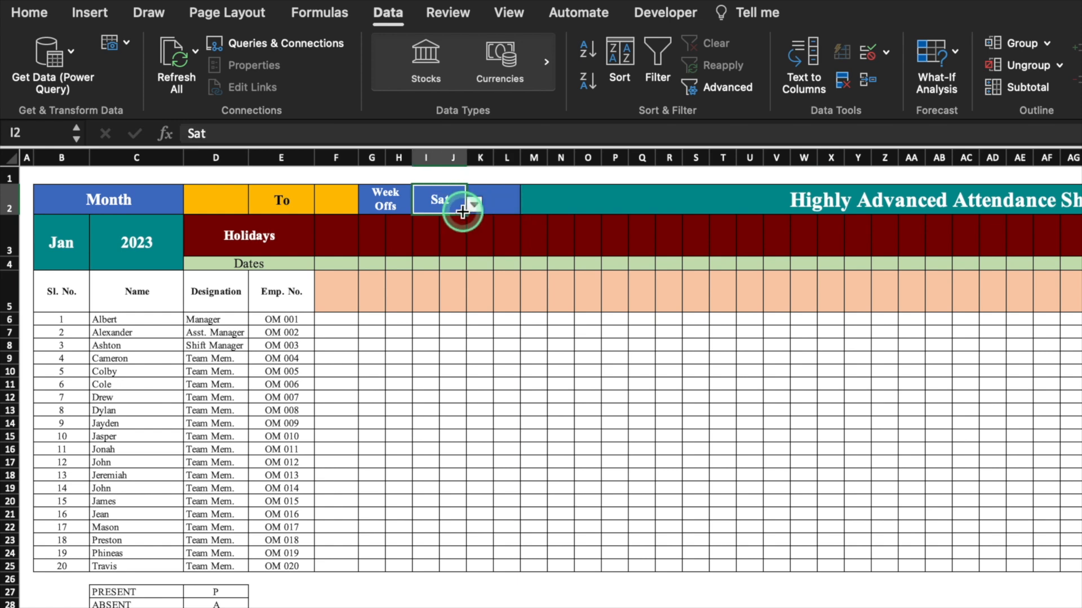
drag(465, 214, 499, 214)
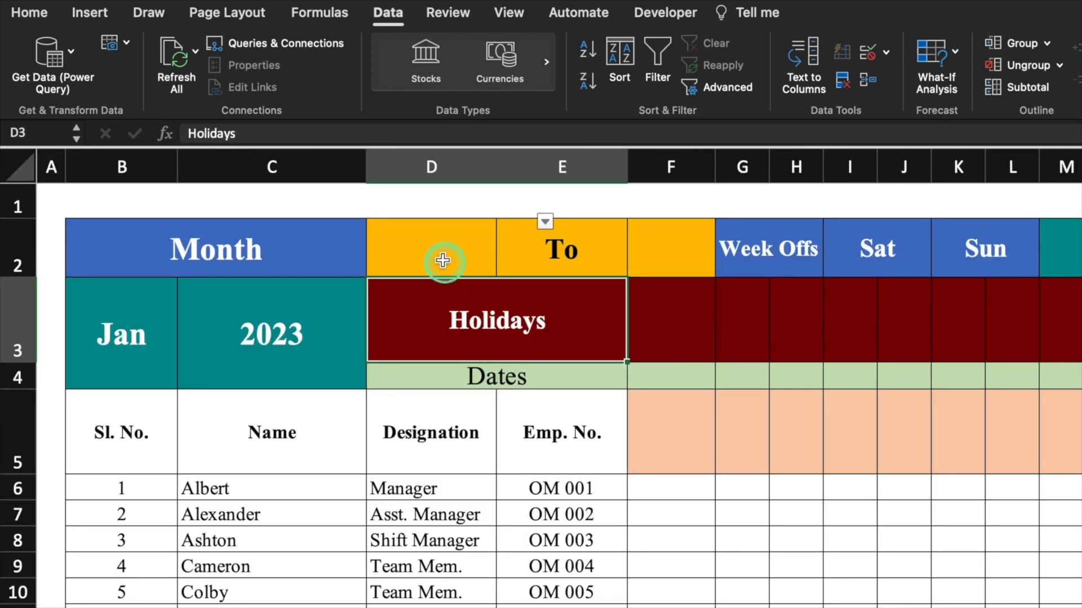
- Enter the month's start date in D2 with the formula =DATEVALUE("1"&B3&C3)
click(459, 248)
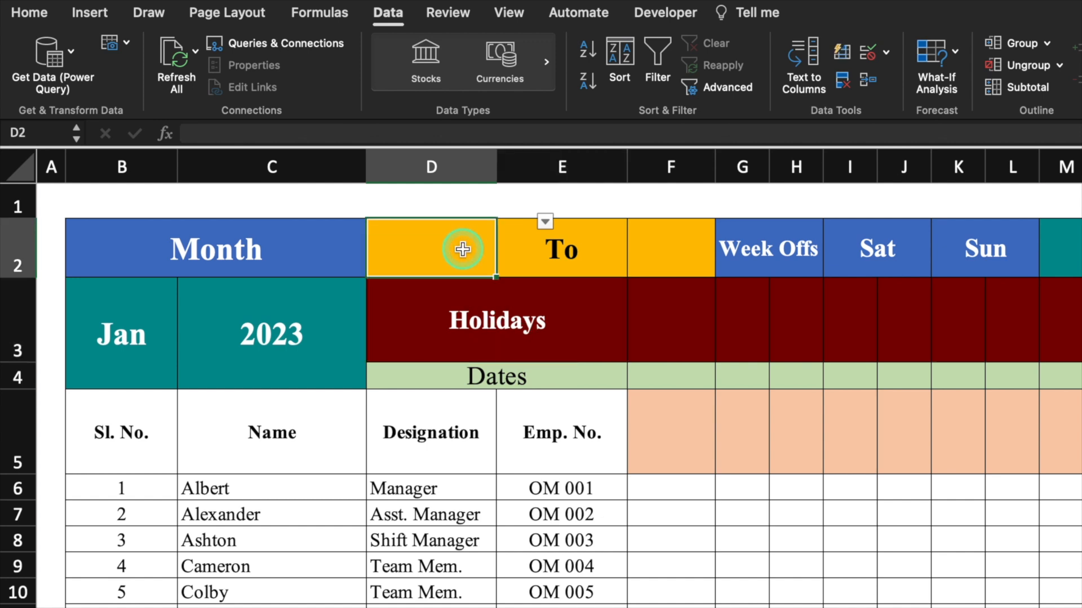
text(=date)
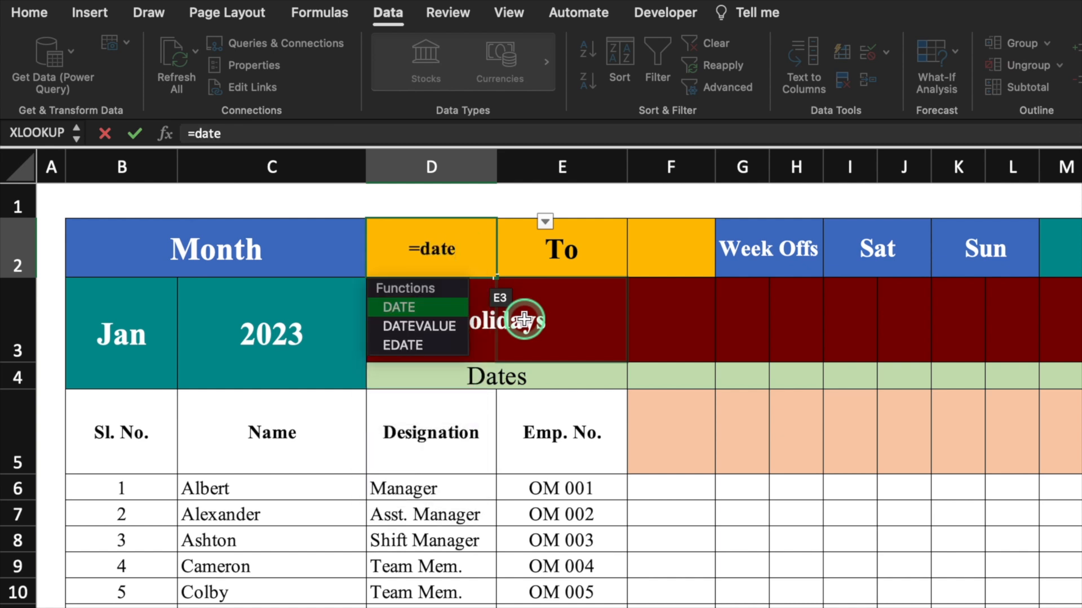
double_click(448, 327)
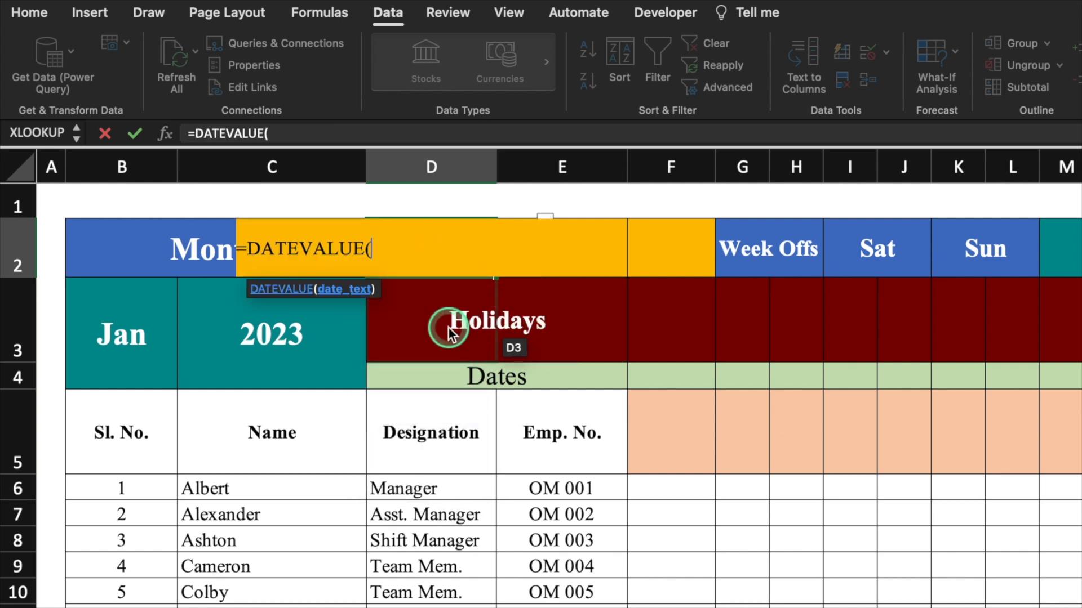
text("1"&)
click(113, 329)
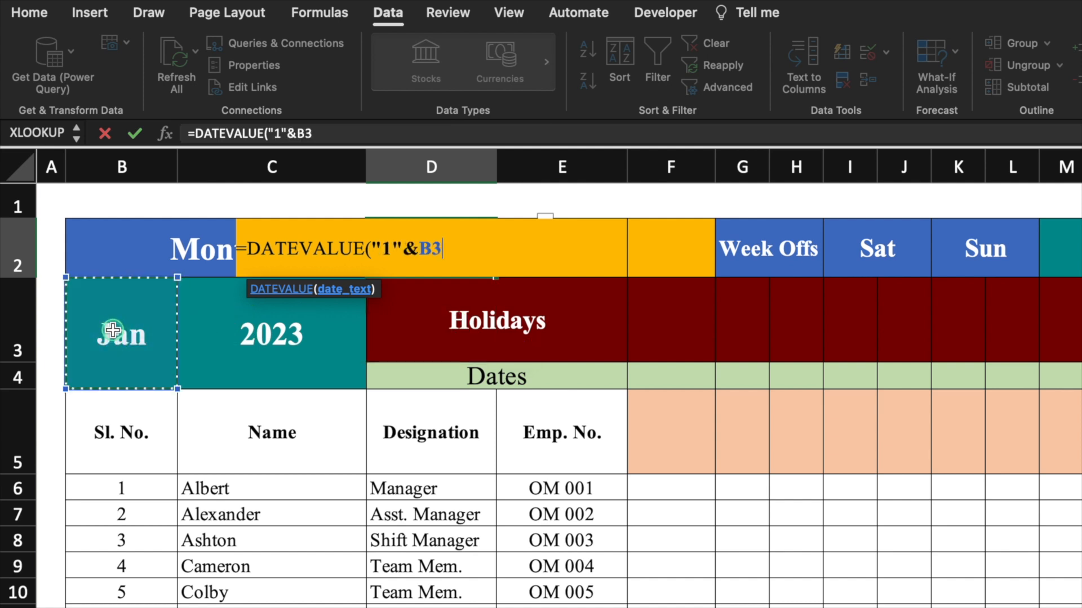
text(&)
click(255, 332)
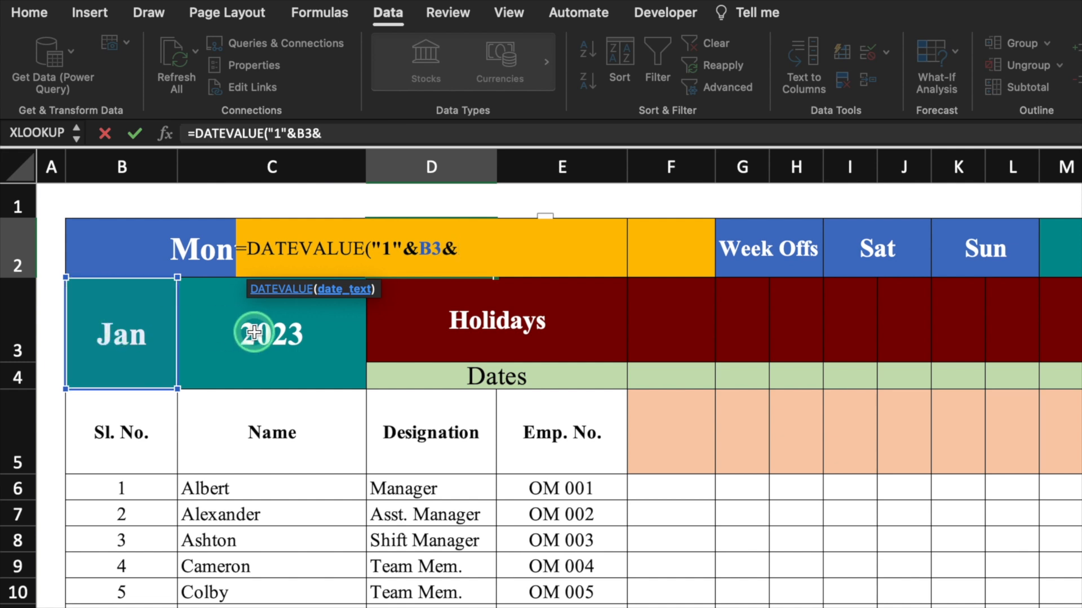
text())
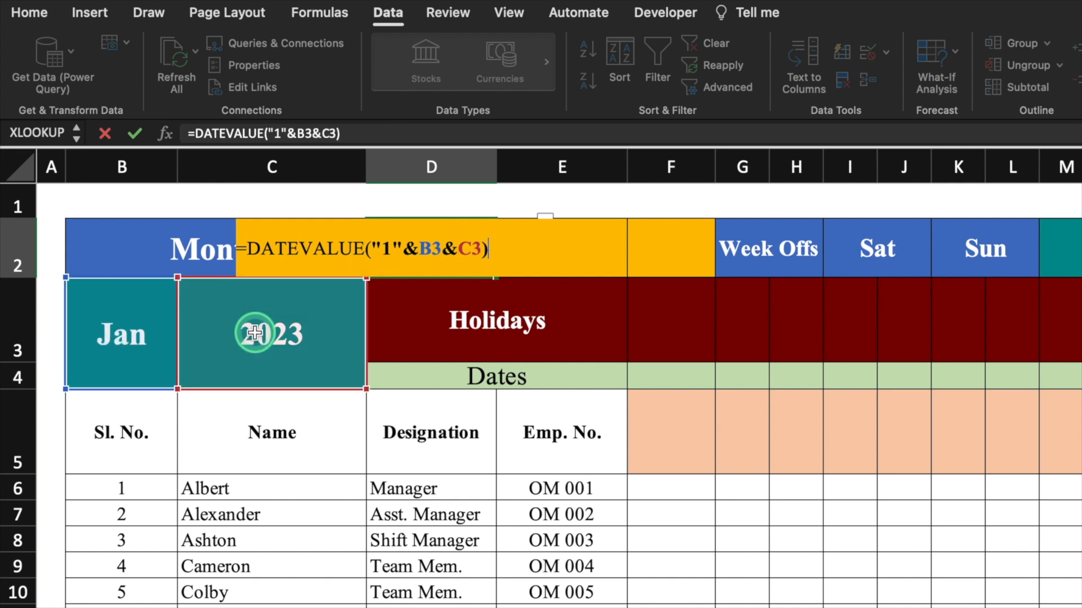
key(Return)
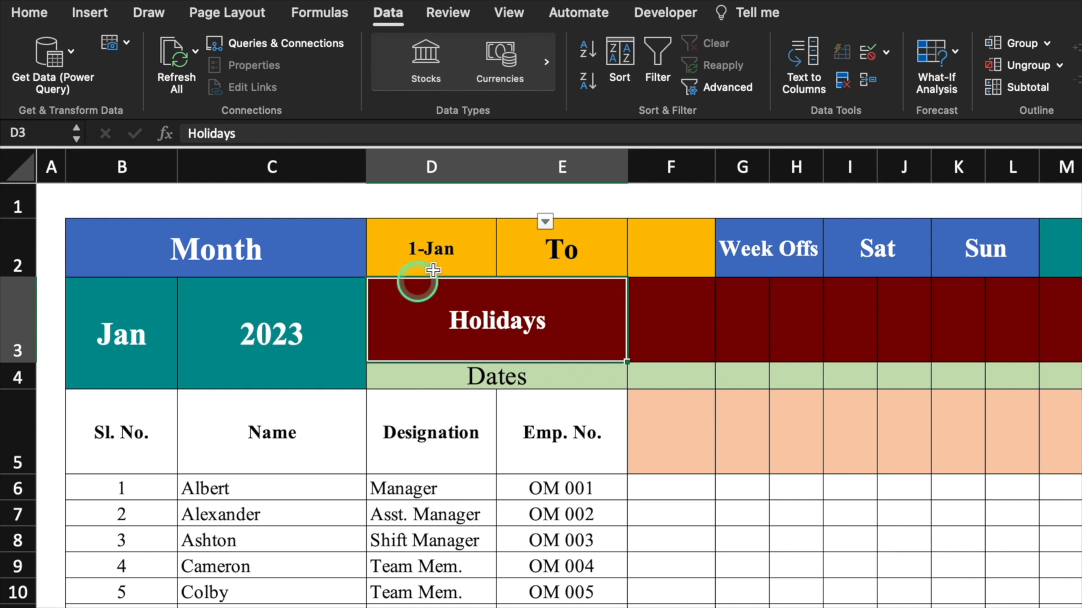
- Choose Feb from the month dropdown in B3 to test the start date
click(138, 328)
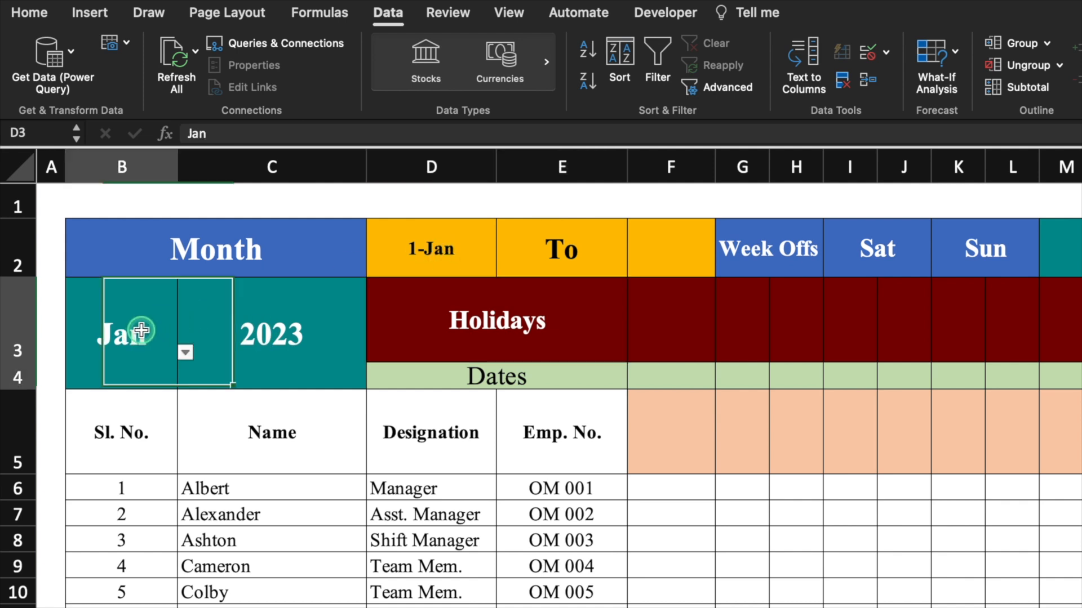
click(185, 353)
click(84, 392)
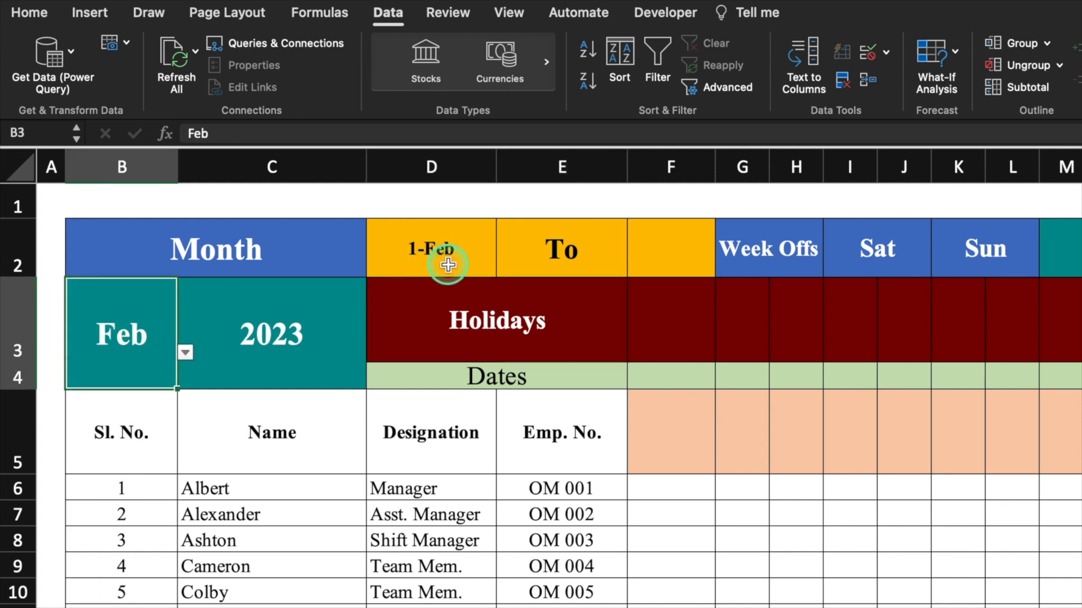
- Enter the month's end date in F2 with the formula =EOMONTH(D2,0)
click(644, 242)
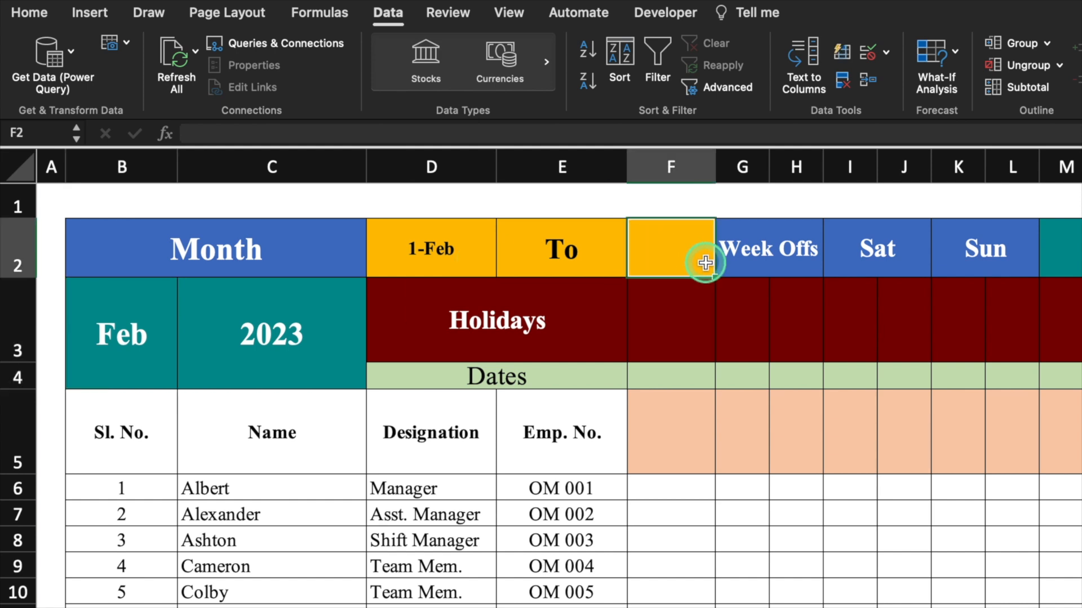
text(=)
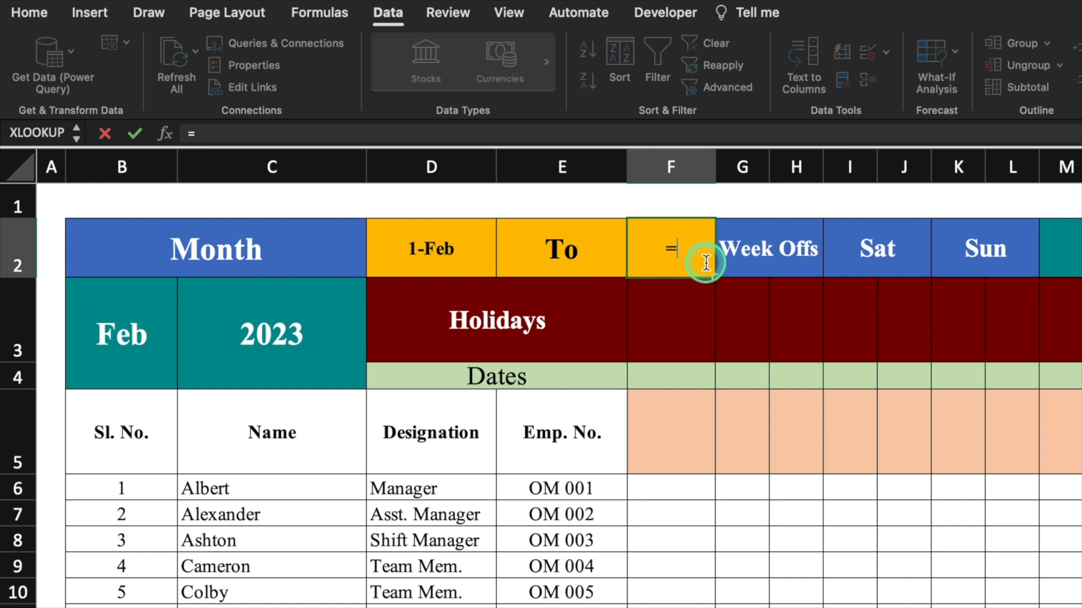
text(eom)
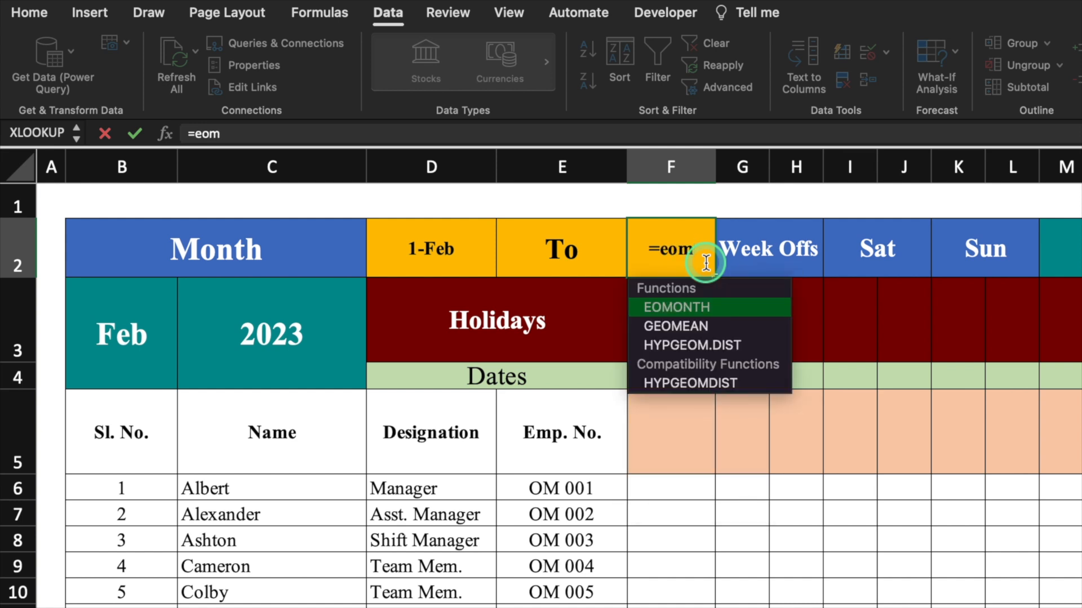
double_click(704, 305)
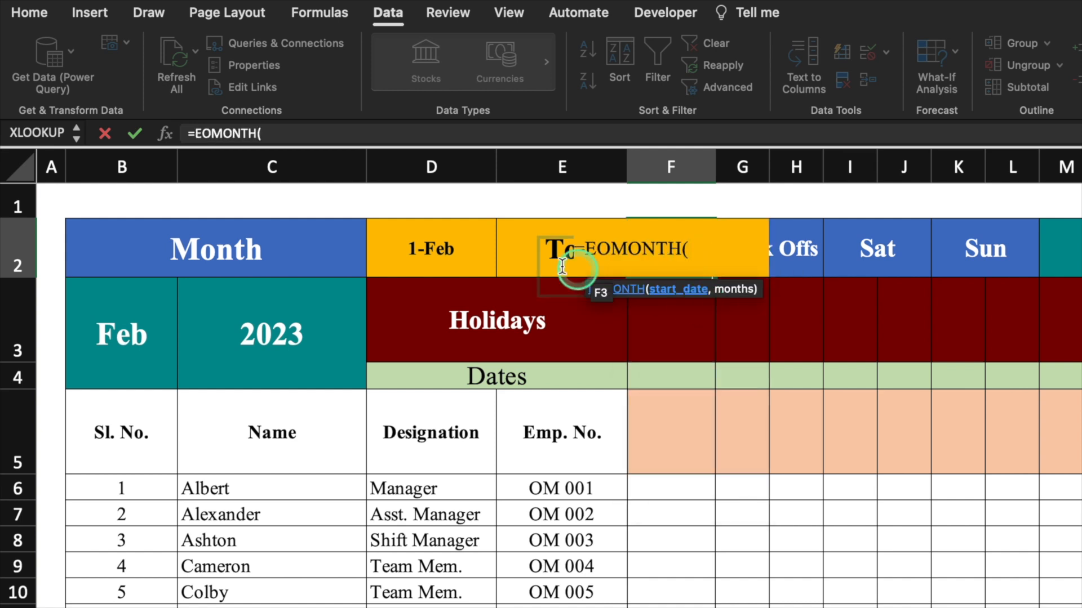
click(441, 248)
text(,)
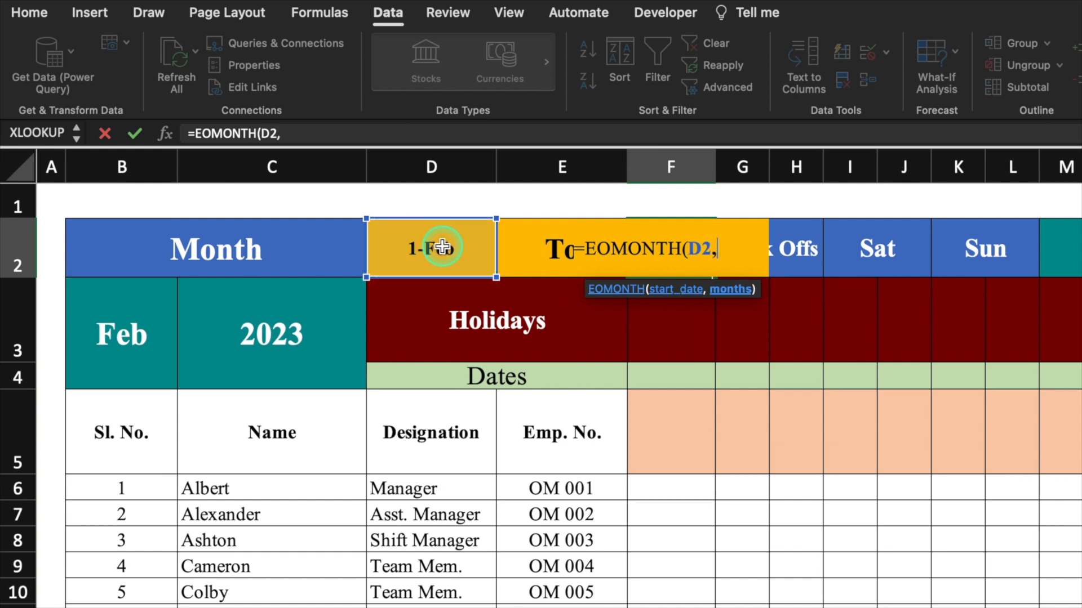
text(0))
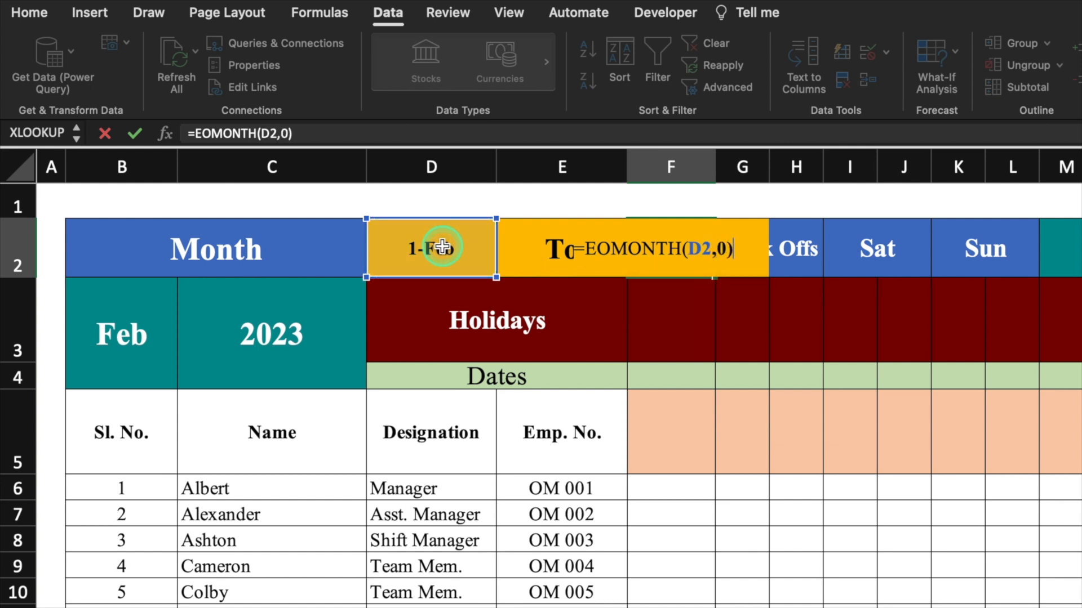
key(Return)
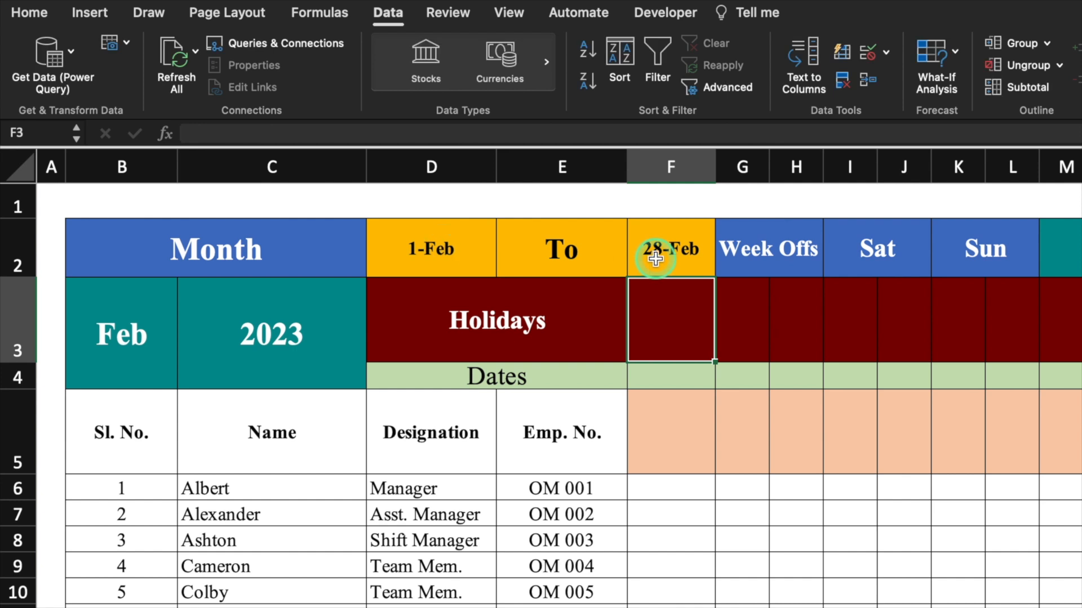
click(647, 255)
- Switch the month in B3 back to Jan to test the end date formula
click(145, 314)
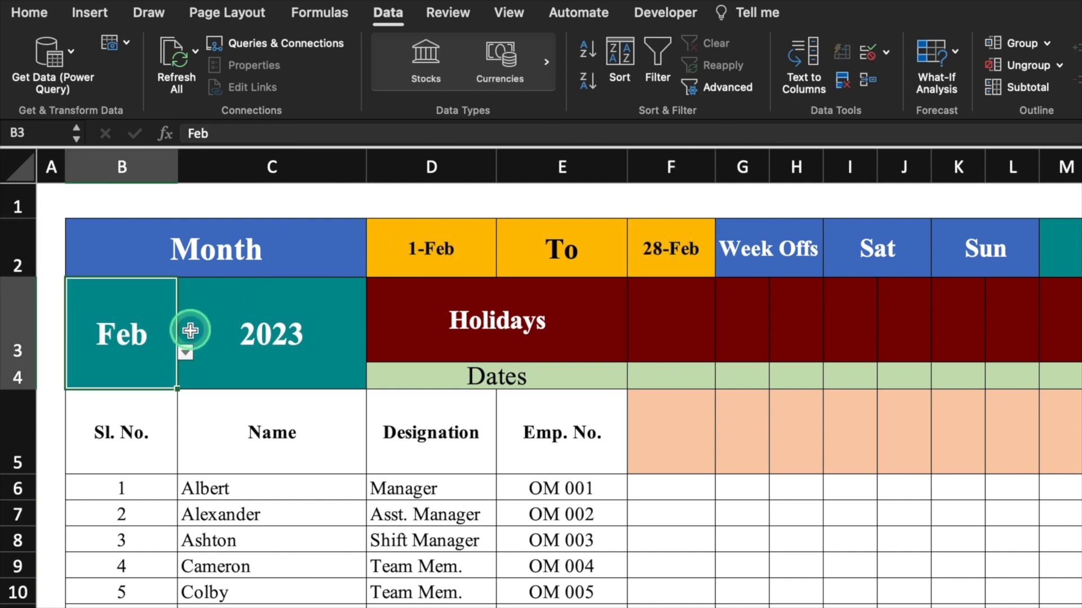
click(186, 352)
click(113, 373)
- Link the first cell of the Dates row, F4, to the month's start date with the formula =D2
click(667, 375)
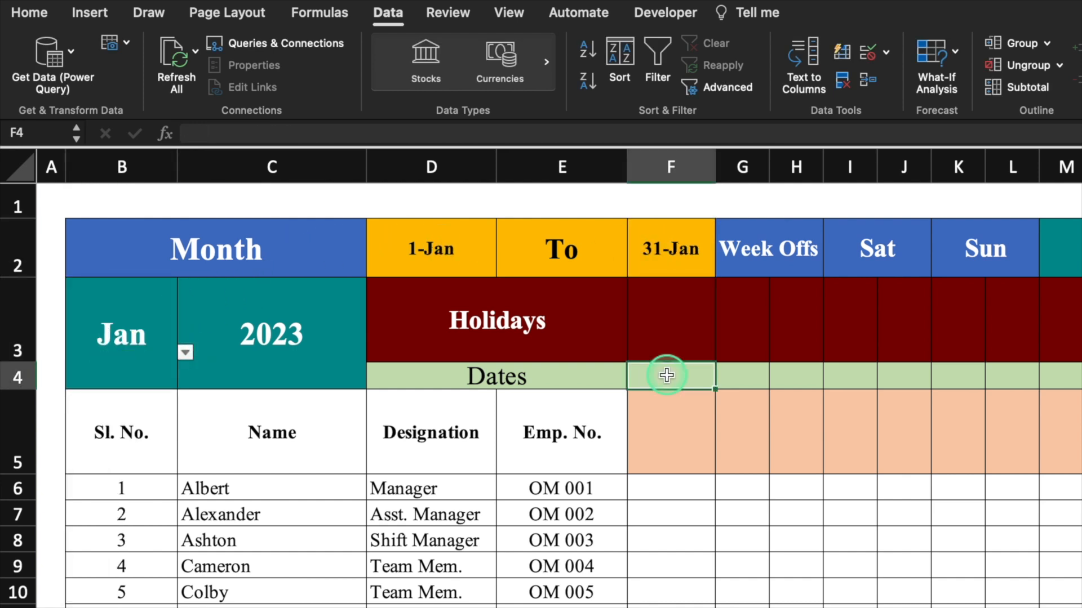
text(=)
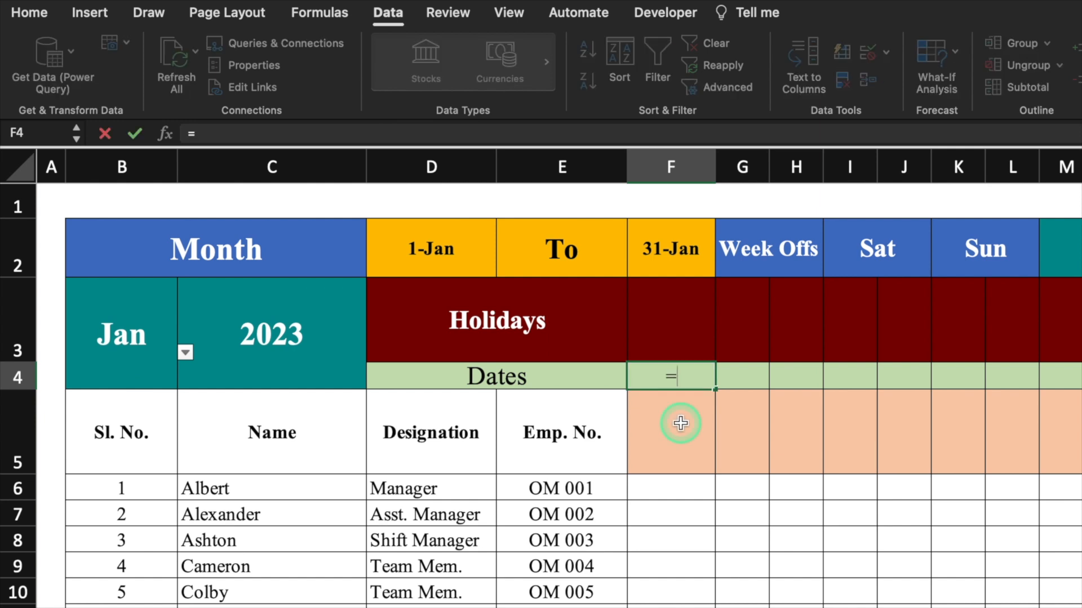
click(445, 250)
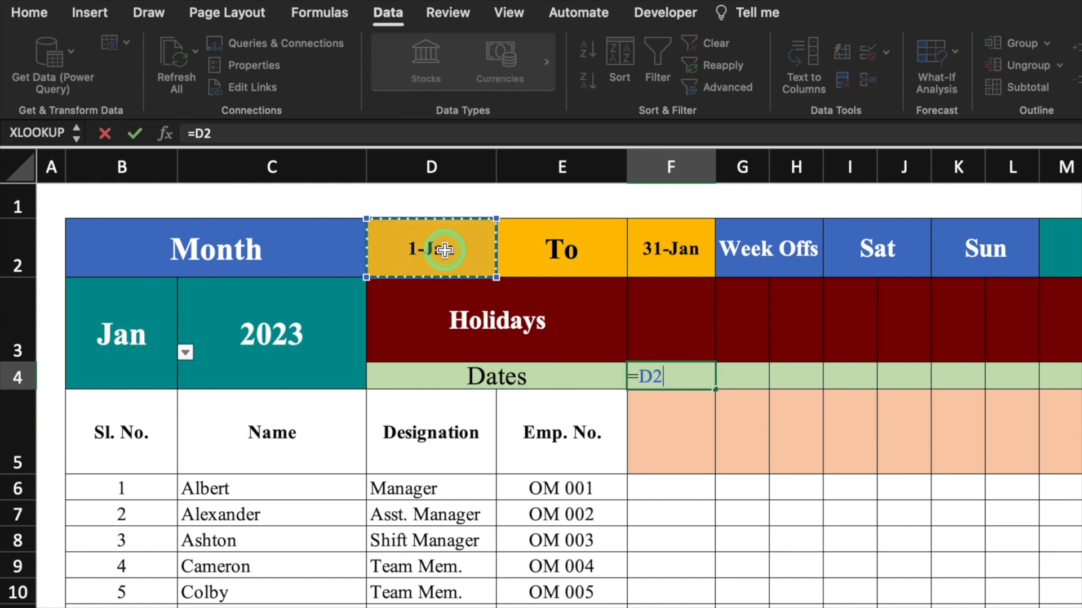
key(Return)
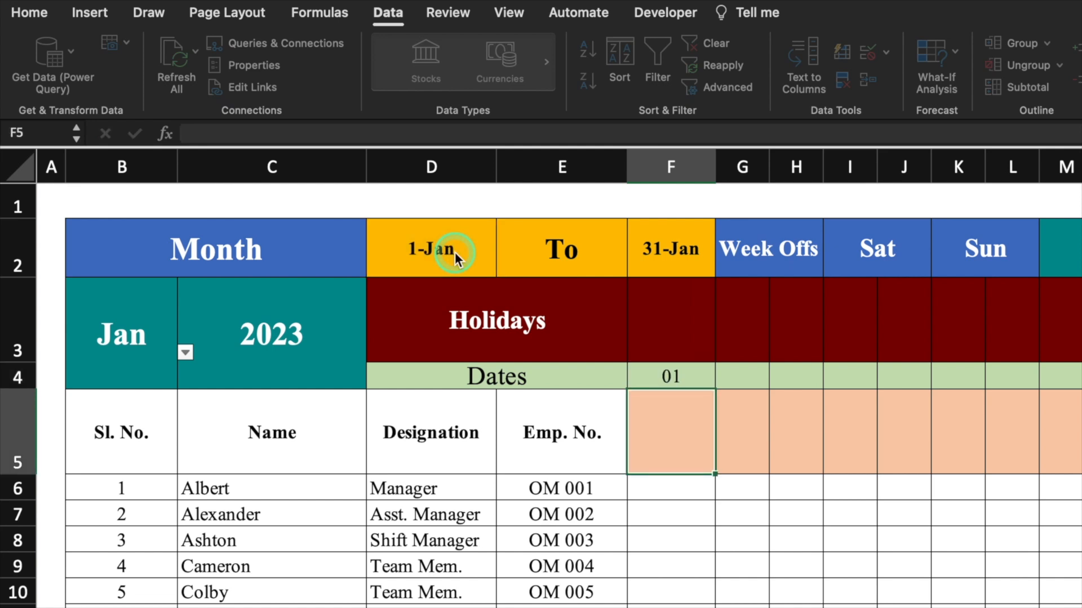
click(683, 376)
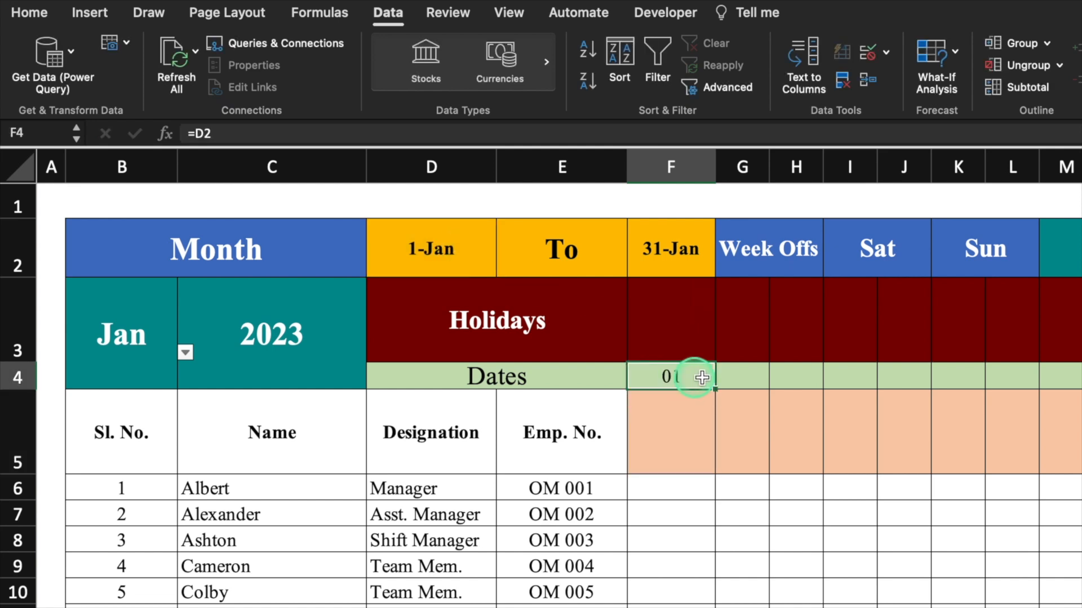
- Enter the next date in G4 with the formula =IF(F4<$F$2,F4+1,"")
click(731, 376)
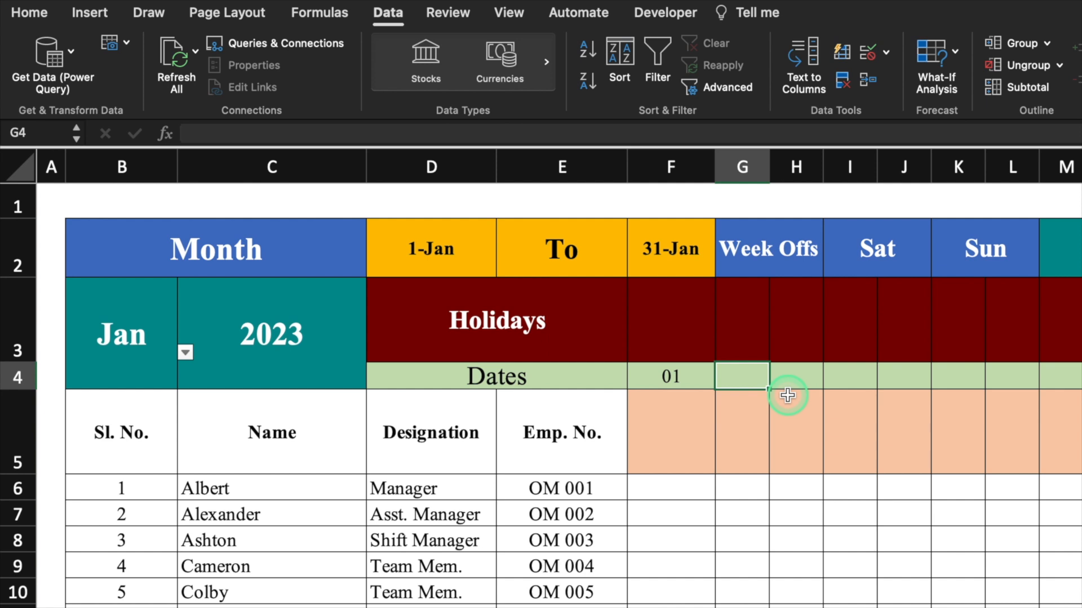
text(=)
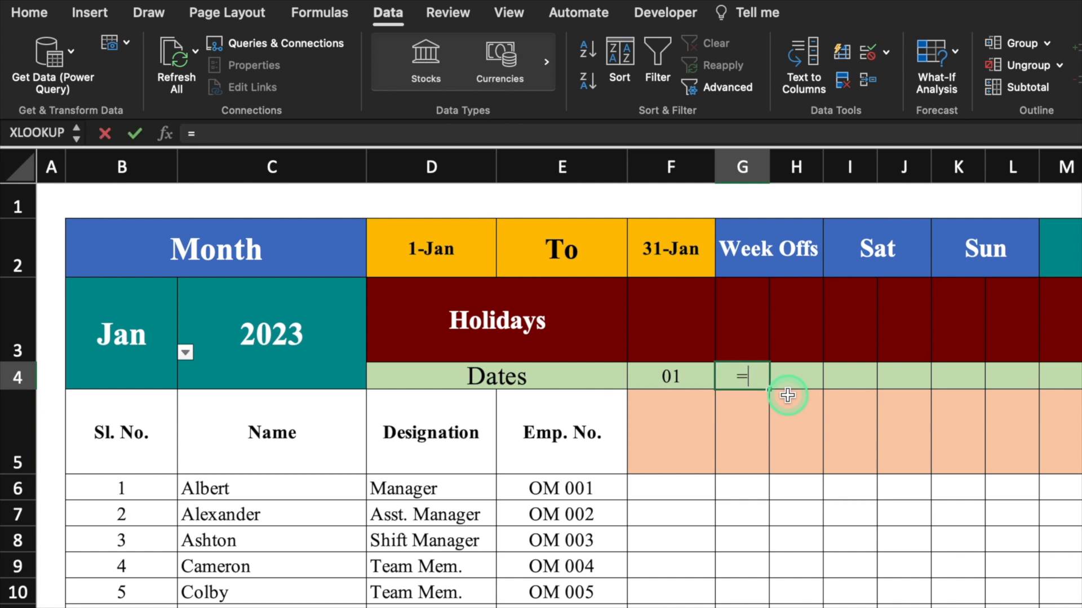
text(if)
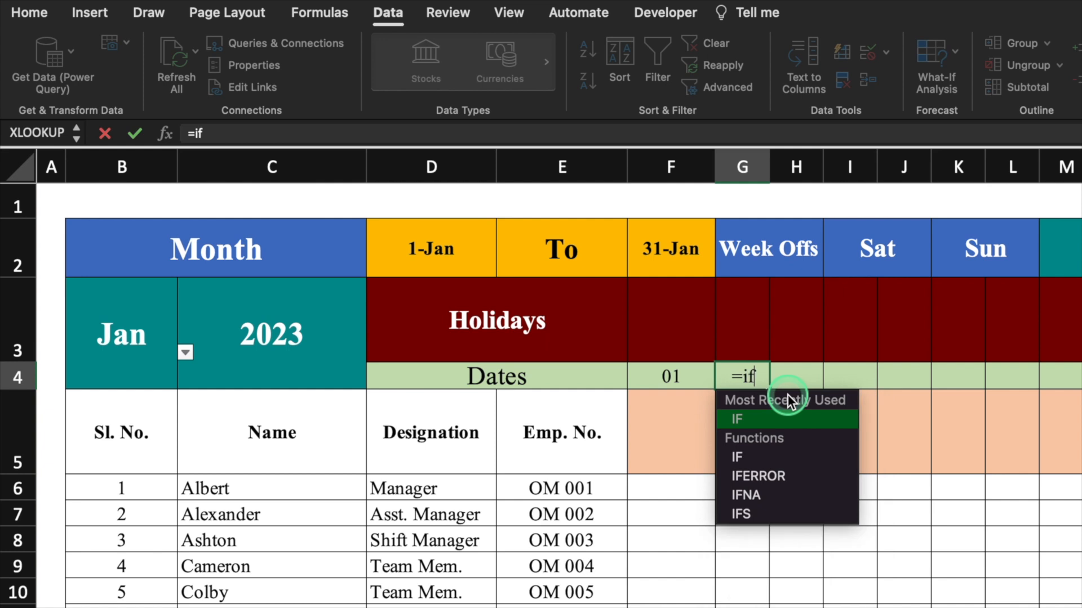
text(()
click(685, 376)
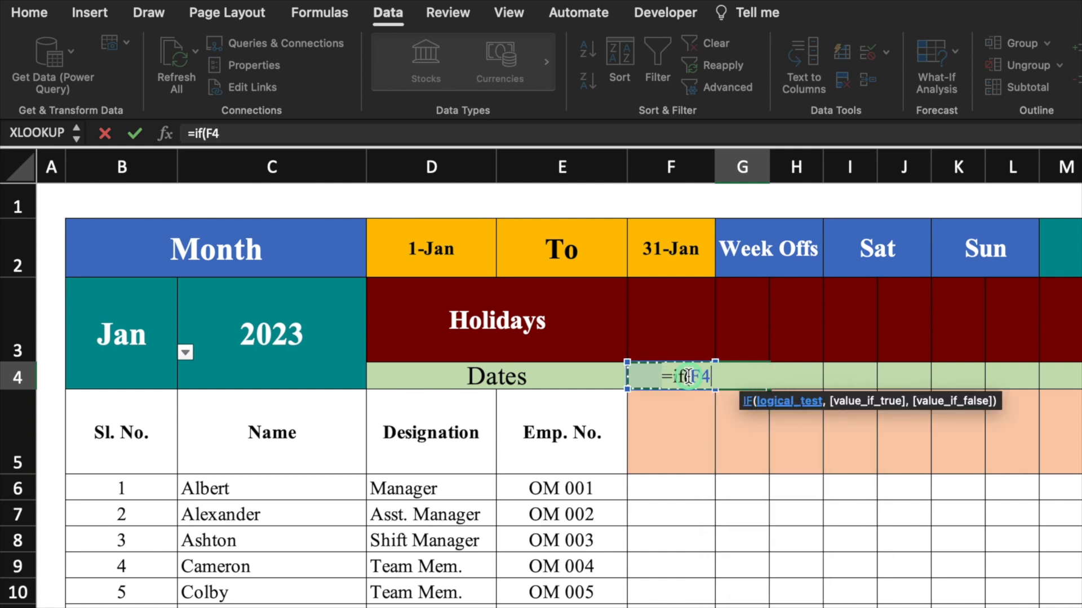
text(<)
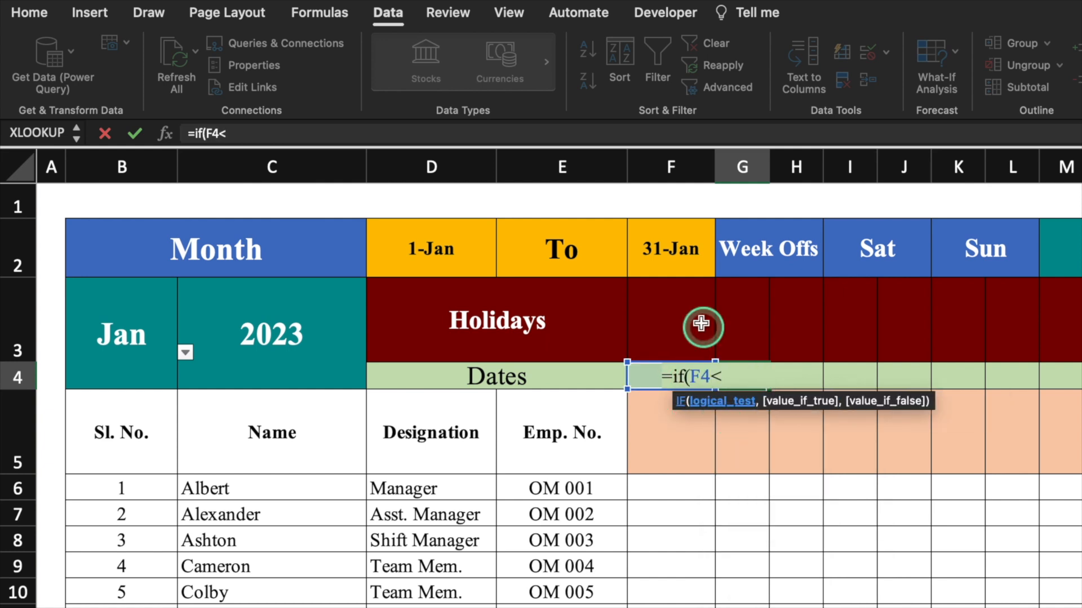
click(678, 254)
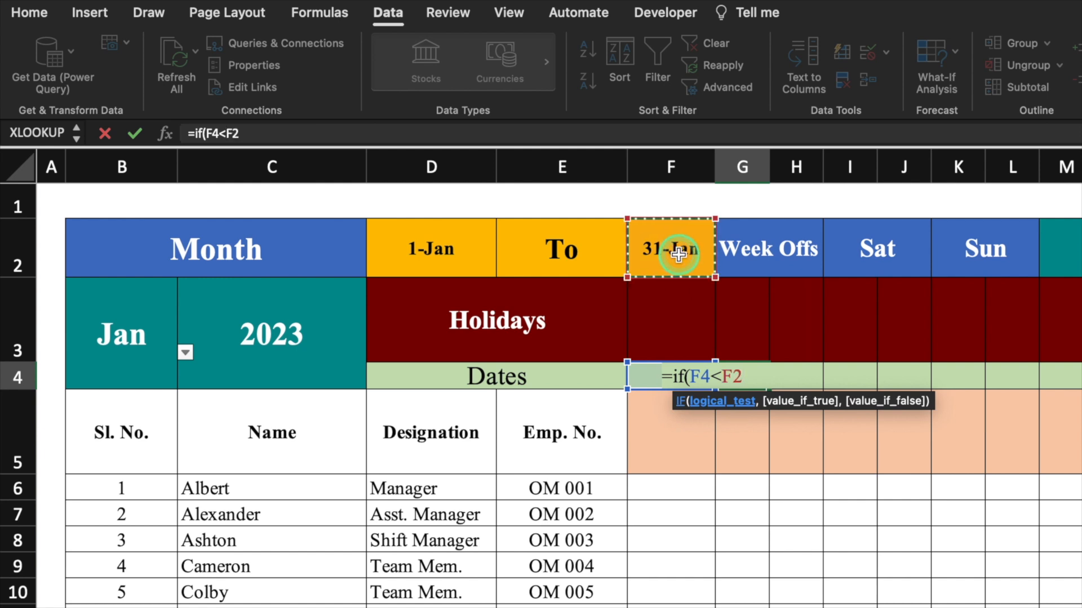
key(F4)
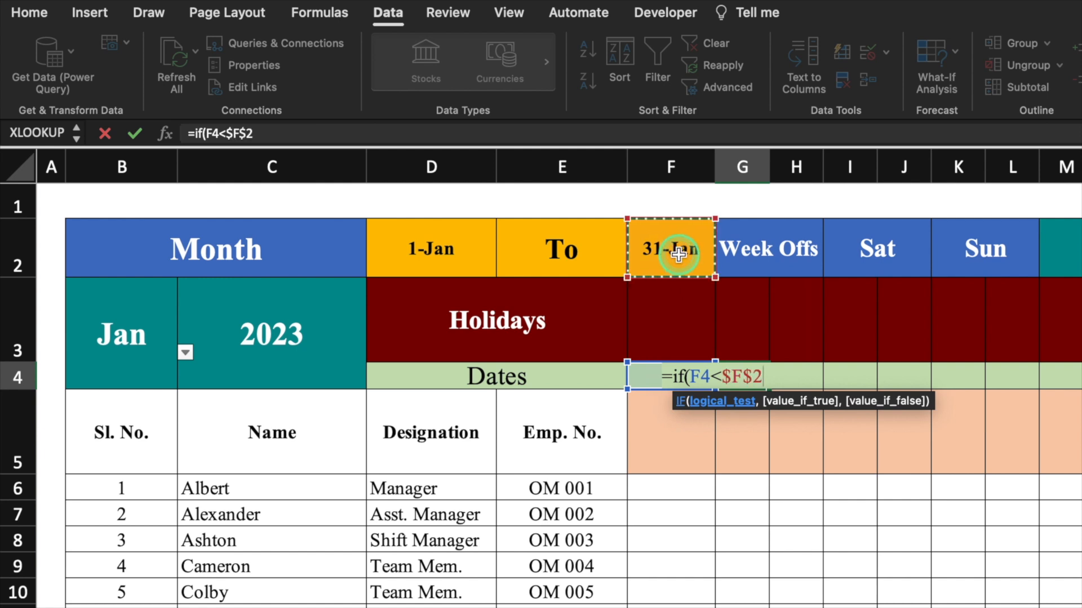
text(,)
click(652, 381)
text(+1)
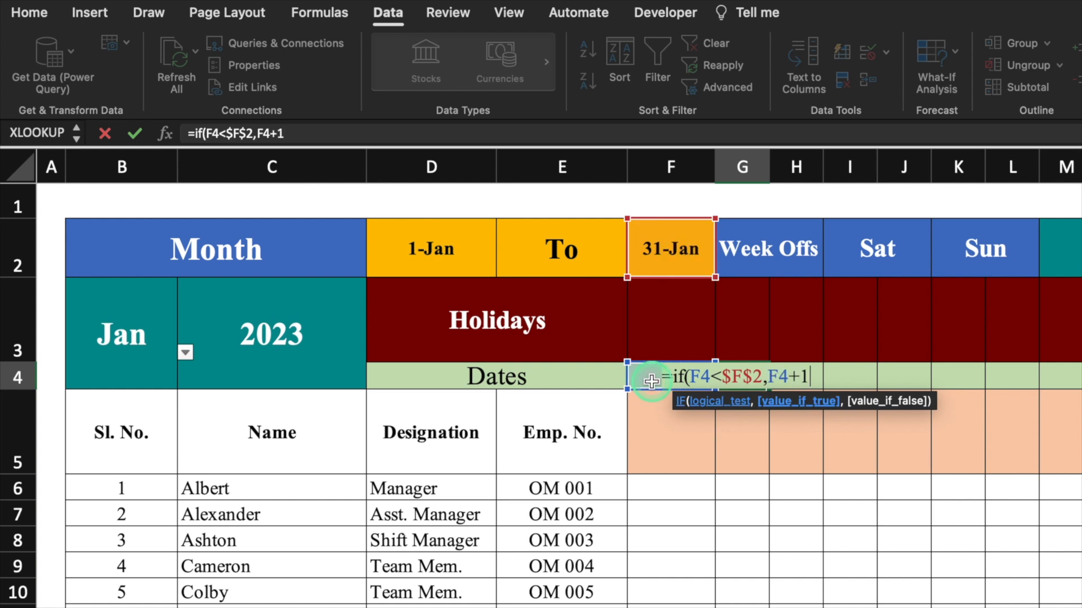
text(,)
text("")
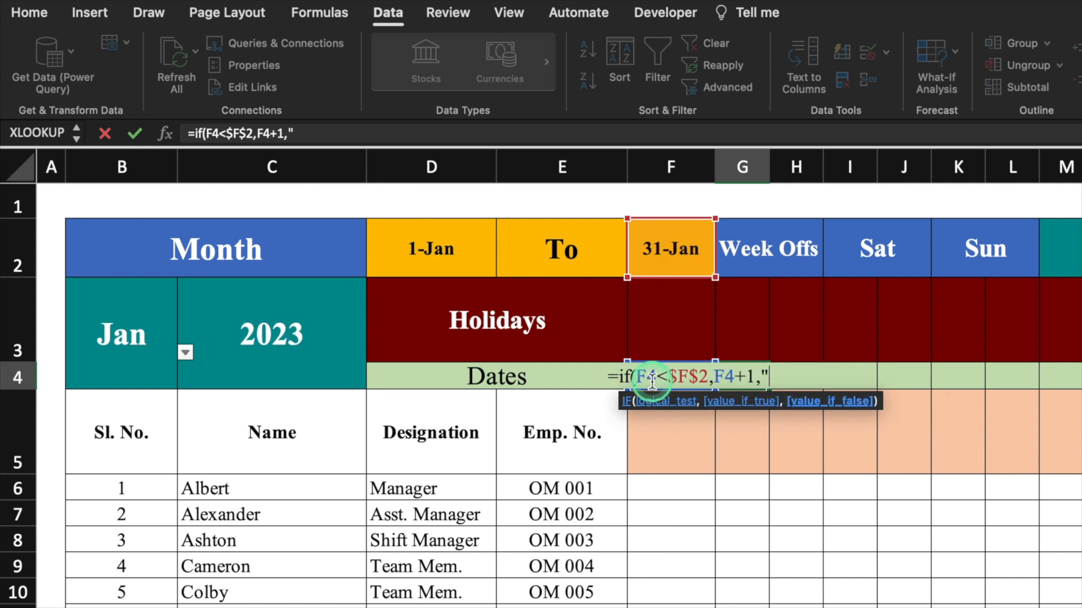
text())
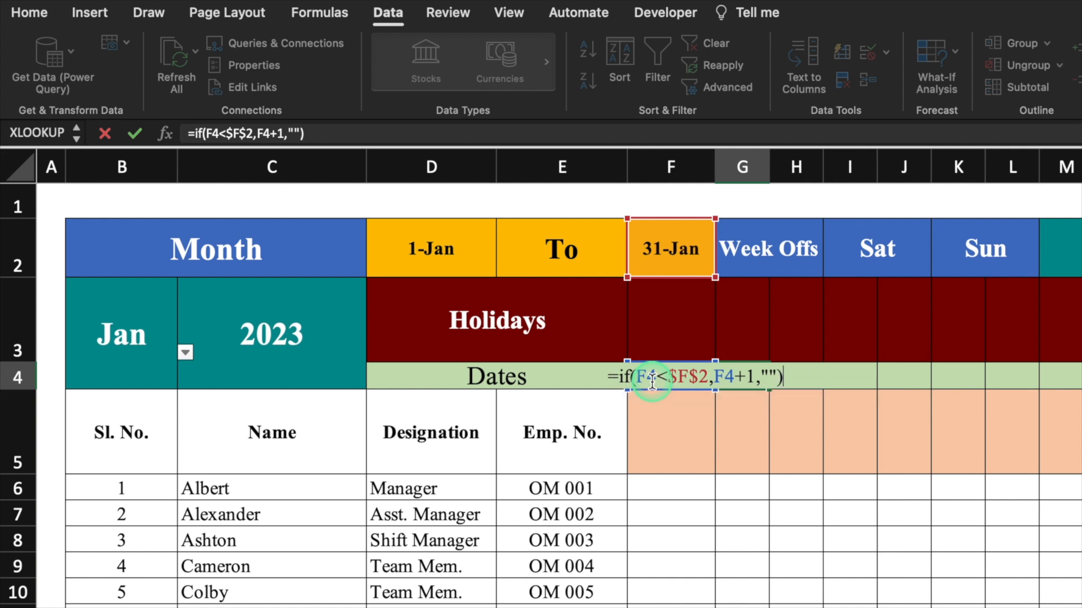
key(Return)
- Fill the date formula from G4 across the Dates row to AJ4
click(741, 374)
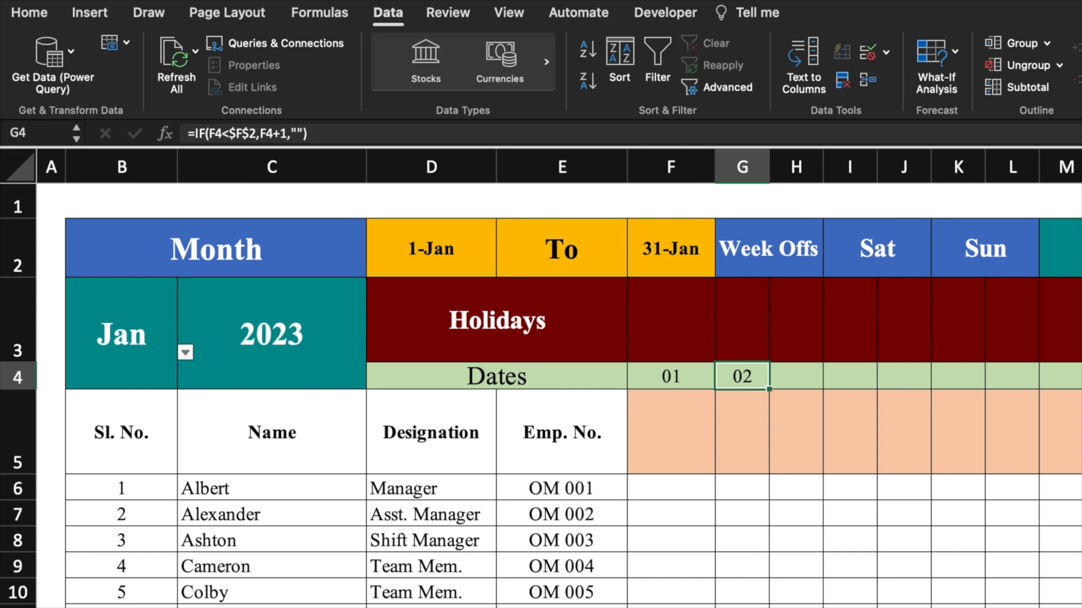
scroll(541, 394, down, 5)
drag(352, 246, 1068, 247)
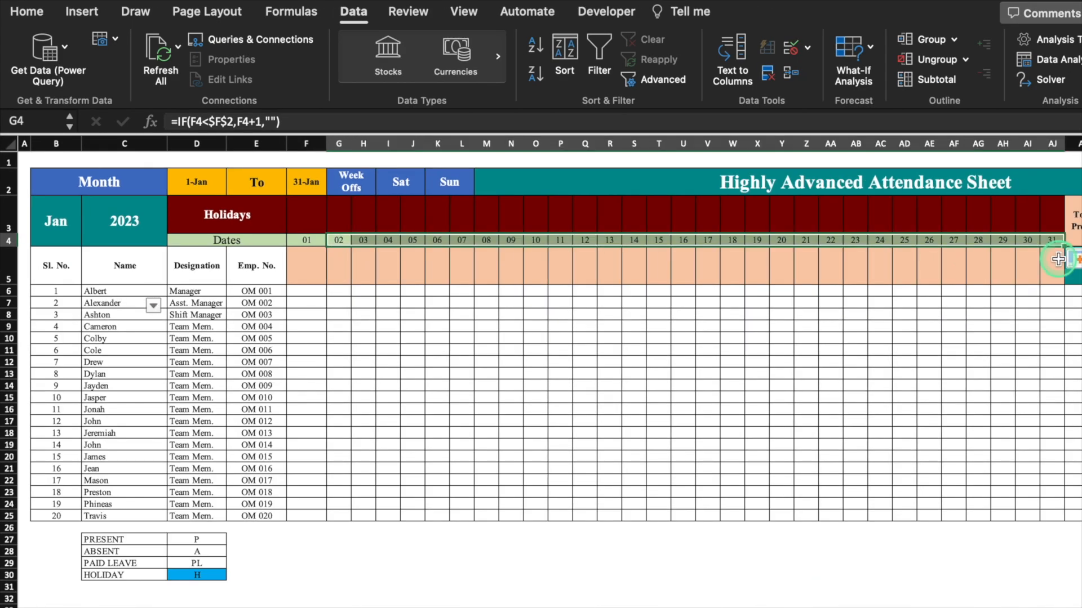
click(312, 269)
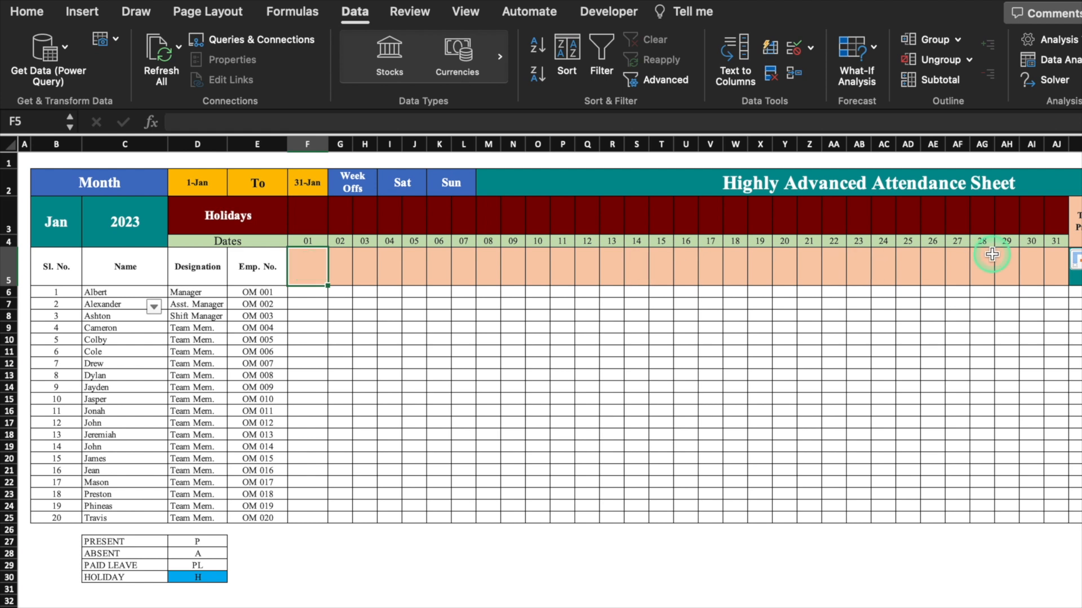
- Set the month in B3 to Feb with the filled Dates row in place
click(66, 222)
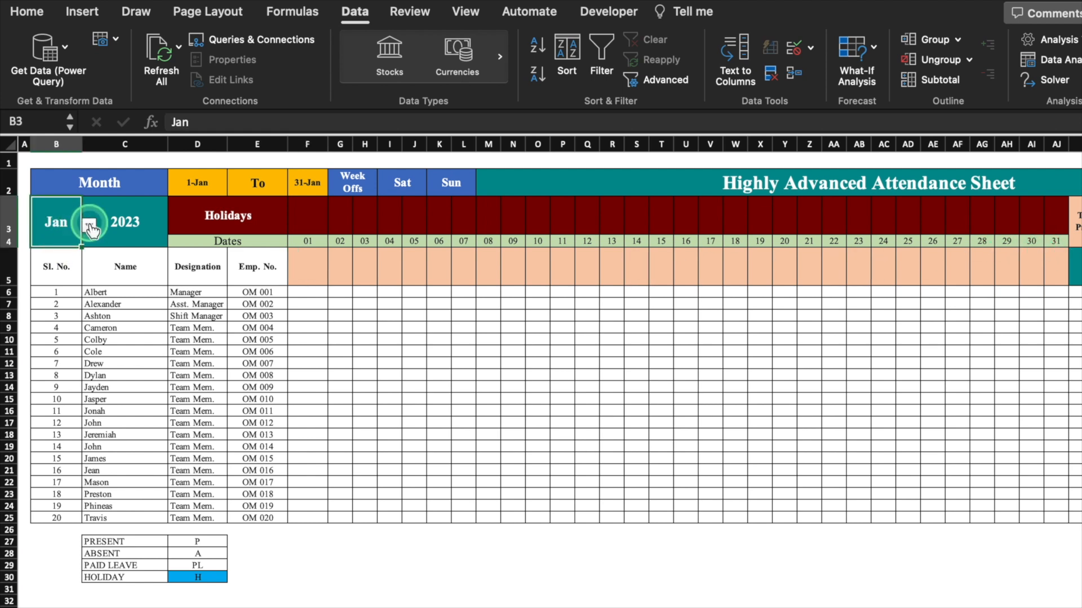
click(89, 226)
click(51, 262)
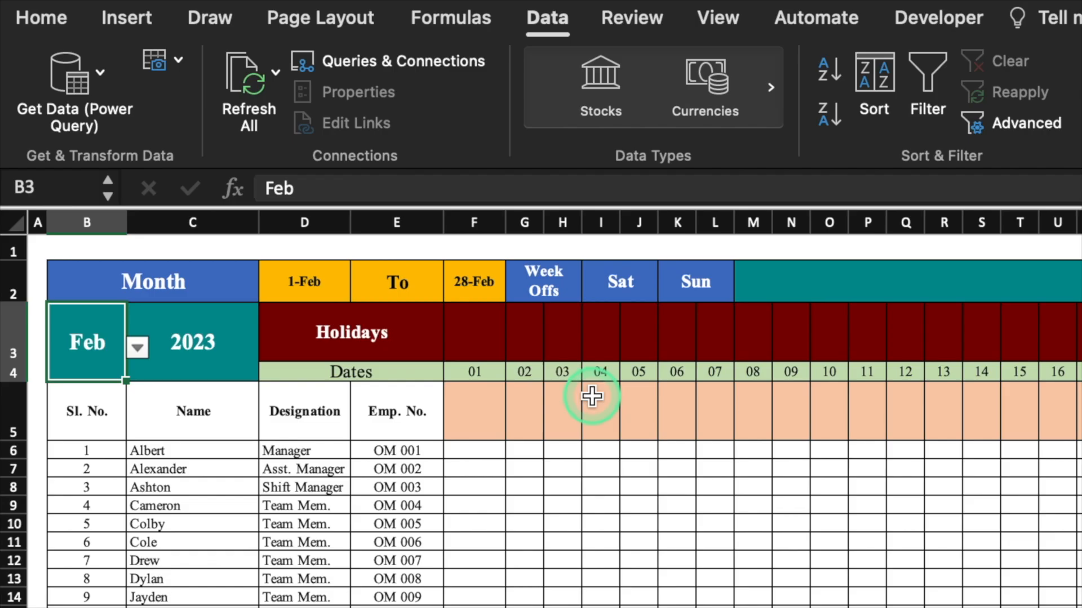
- Enter the weekday formula =TEXT(F4,"DDD") in F5, below the first date
click(490, 408)
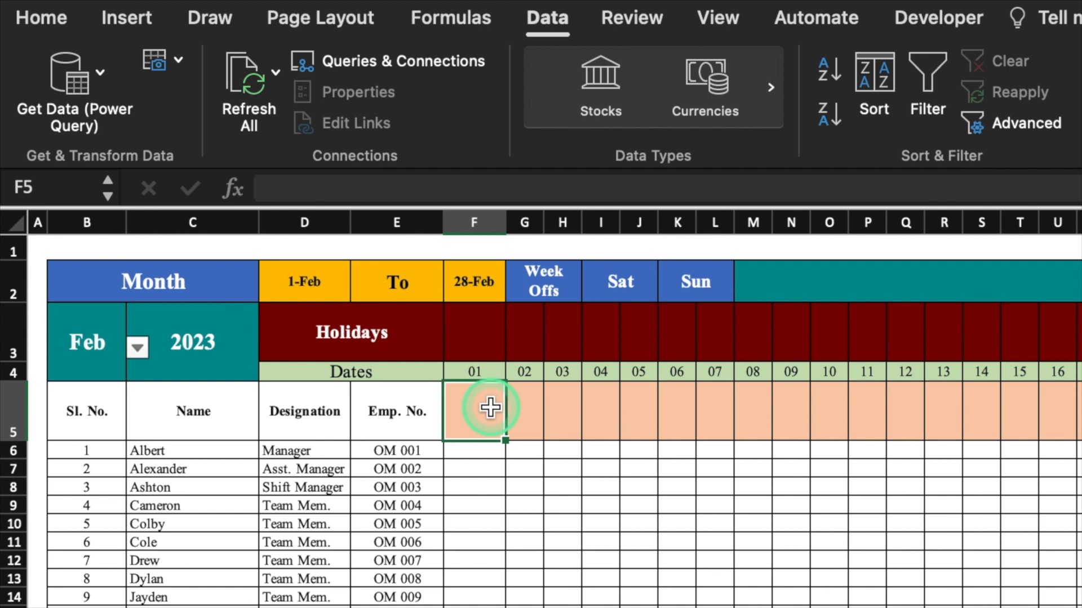
text(=)
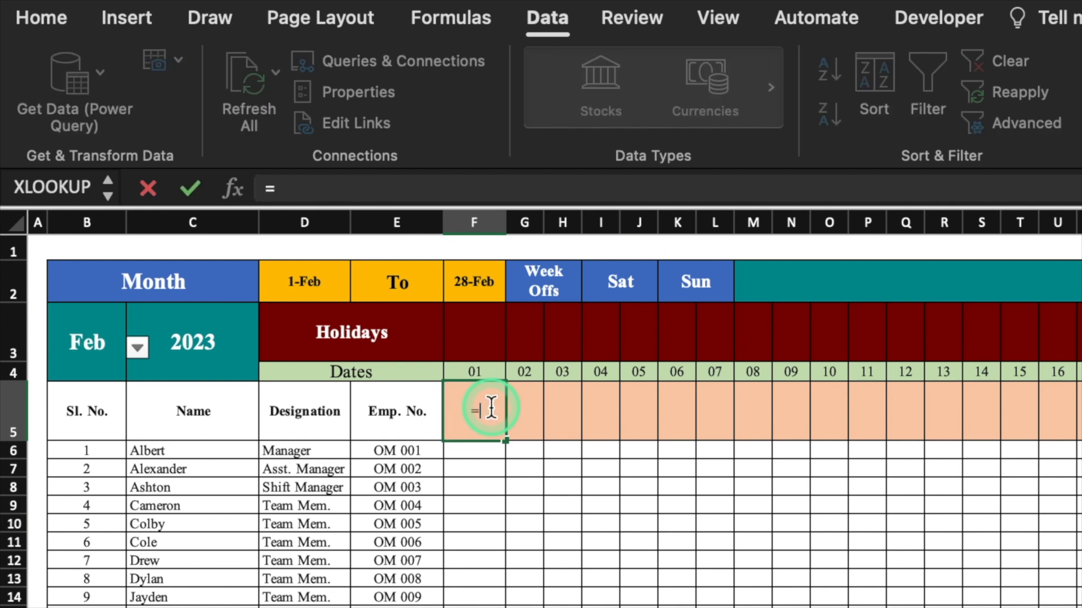
text(text)
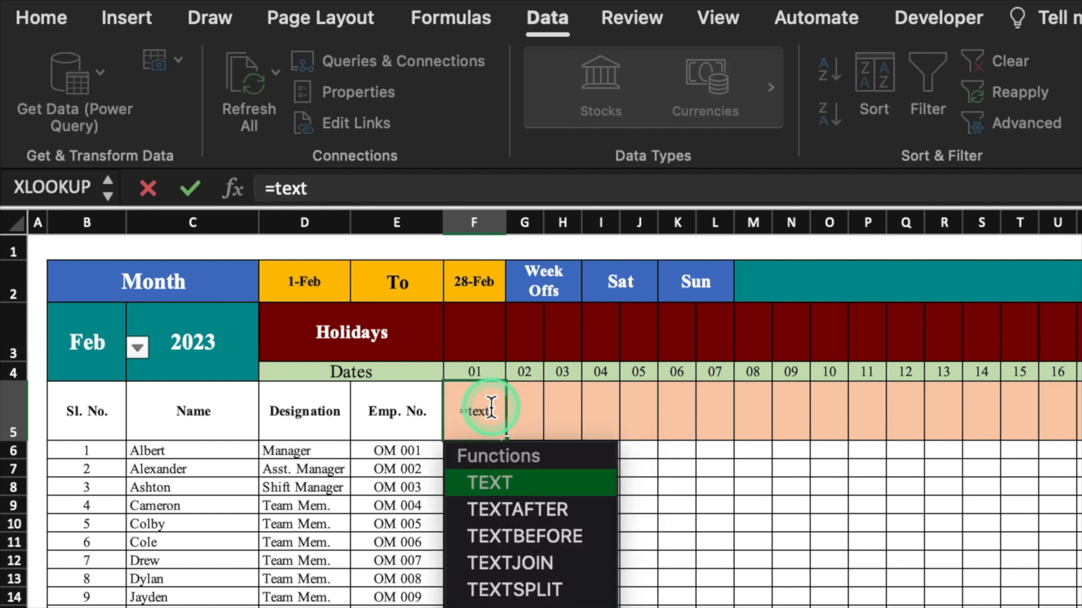
text(()
click(495, 372)
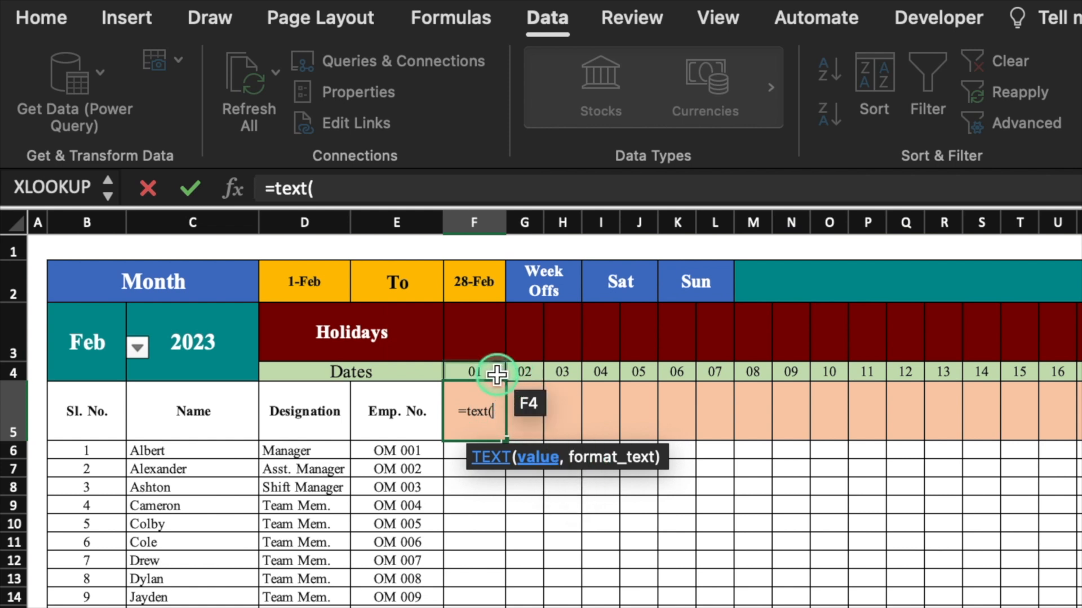
text(,)
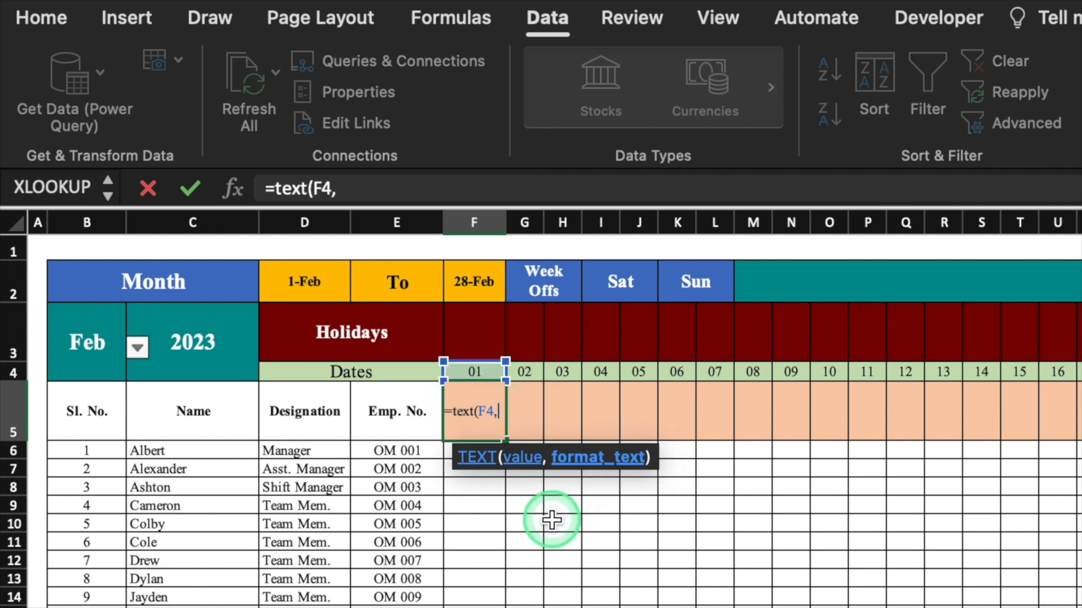
text(")
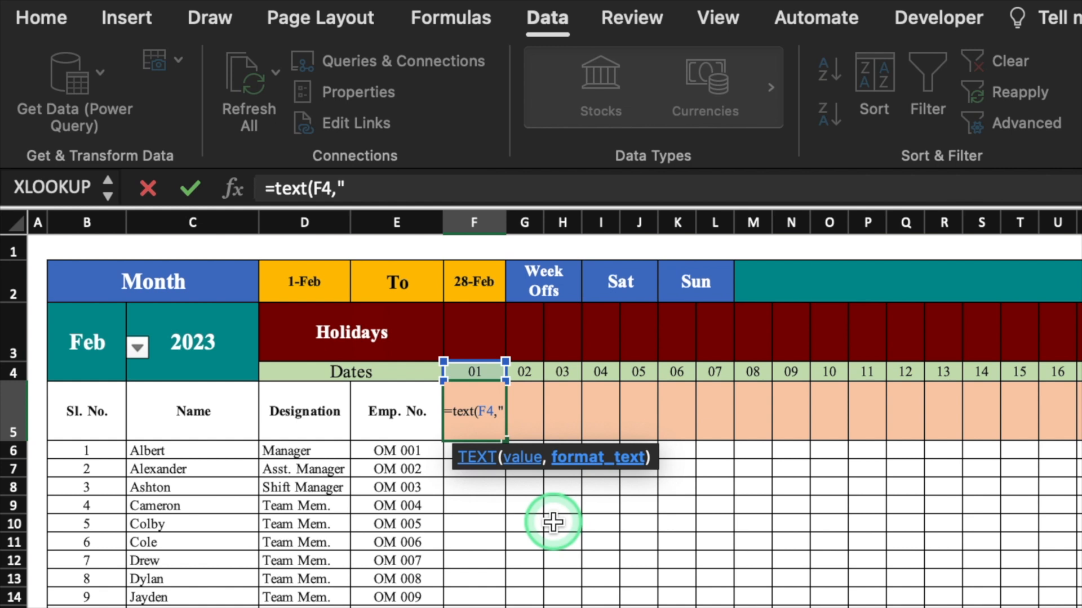
text(DDD"))
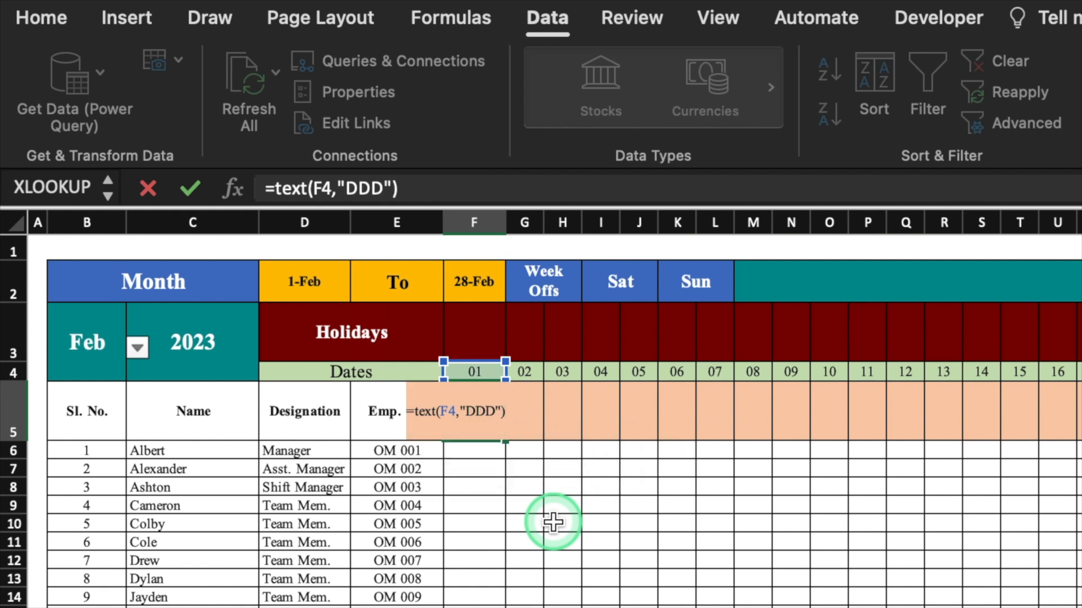
key(ctrl+Return)
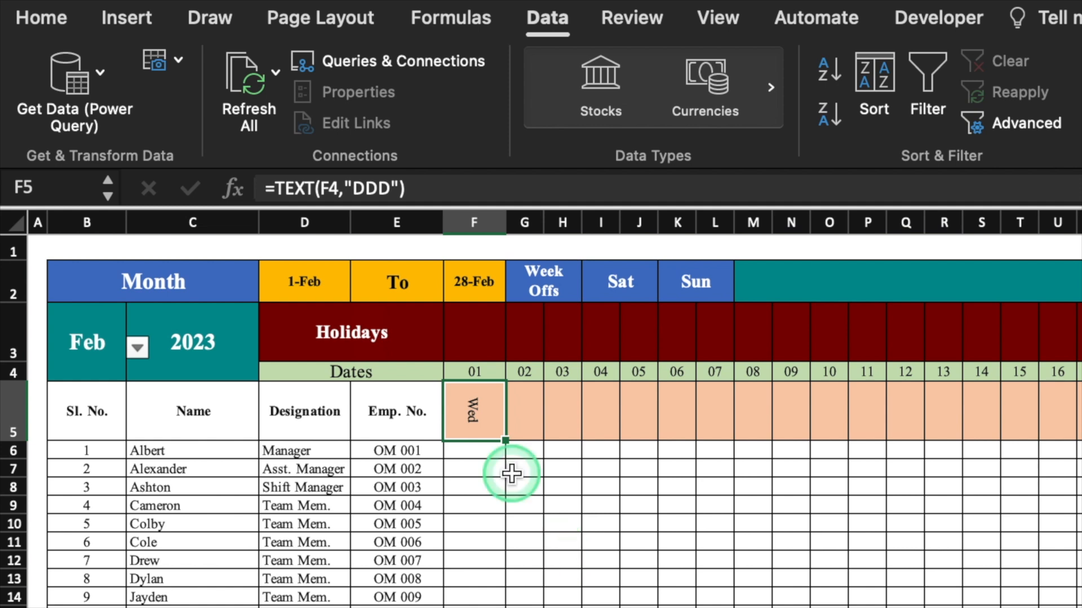
- Wrap the weekday formula in F5 in an IF for blank dates: =IF(F4="","EOM",TEXT(F4,"DDD"))
key(F2)
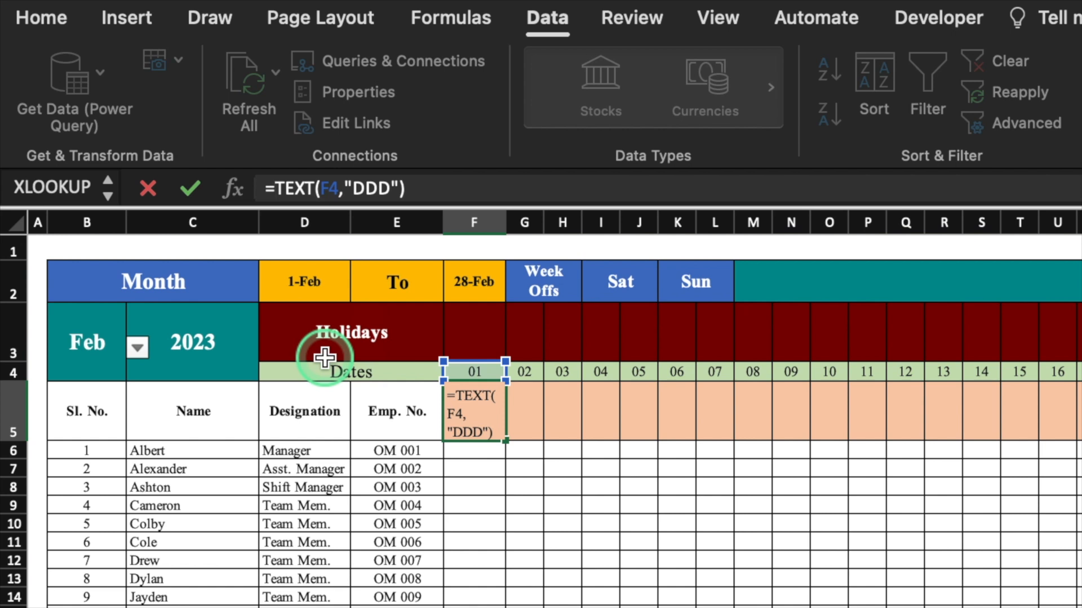
text(if)
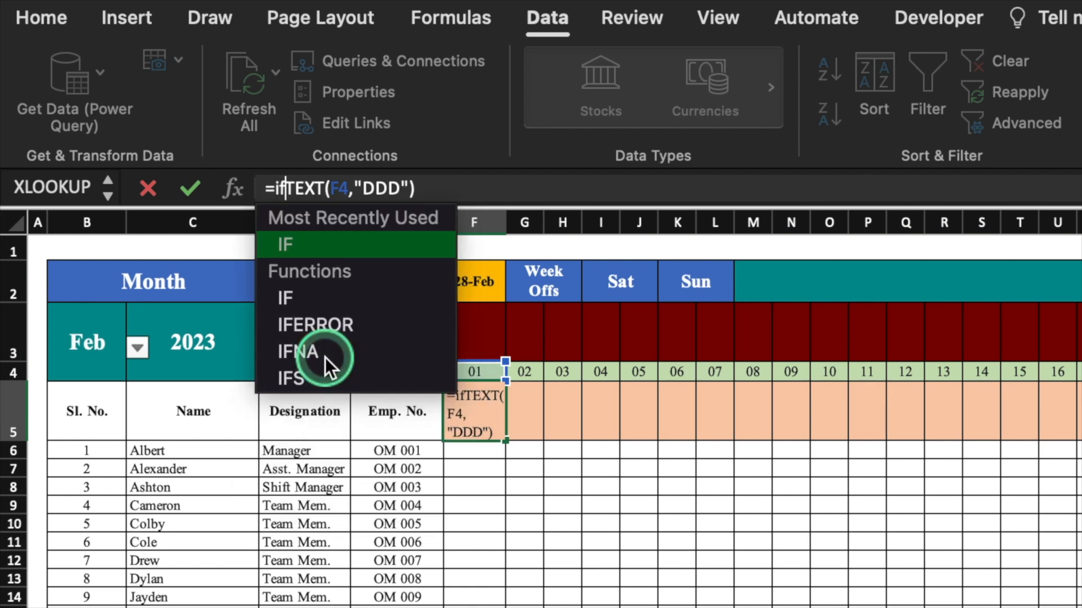
text(()
click(485, 369)
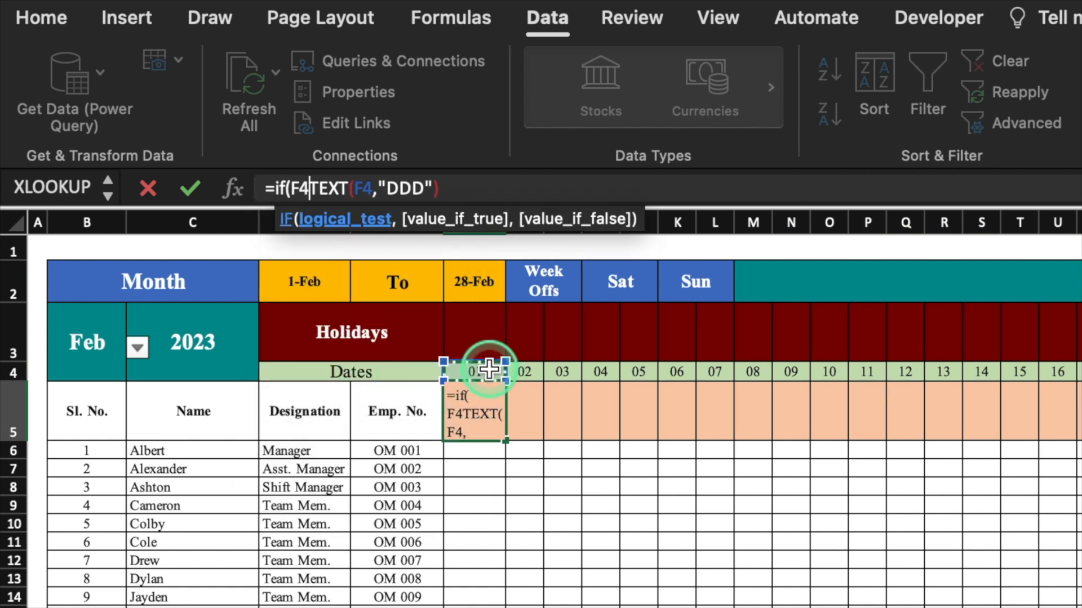
text(=)
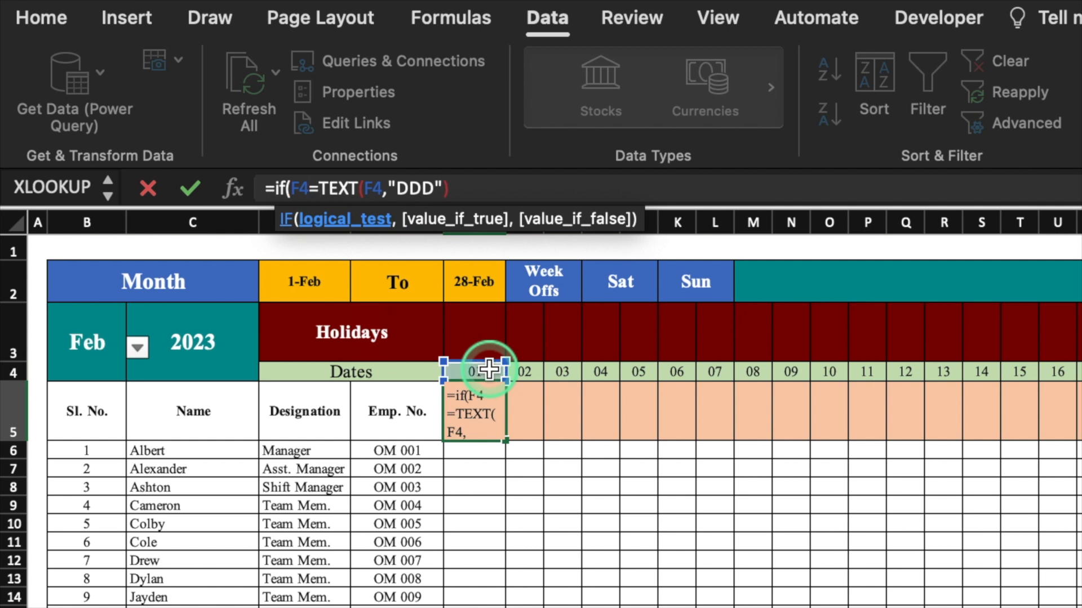
text("")
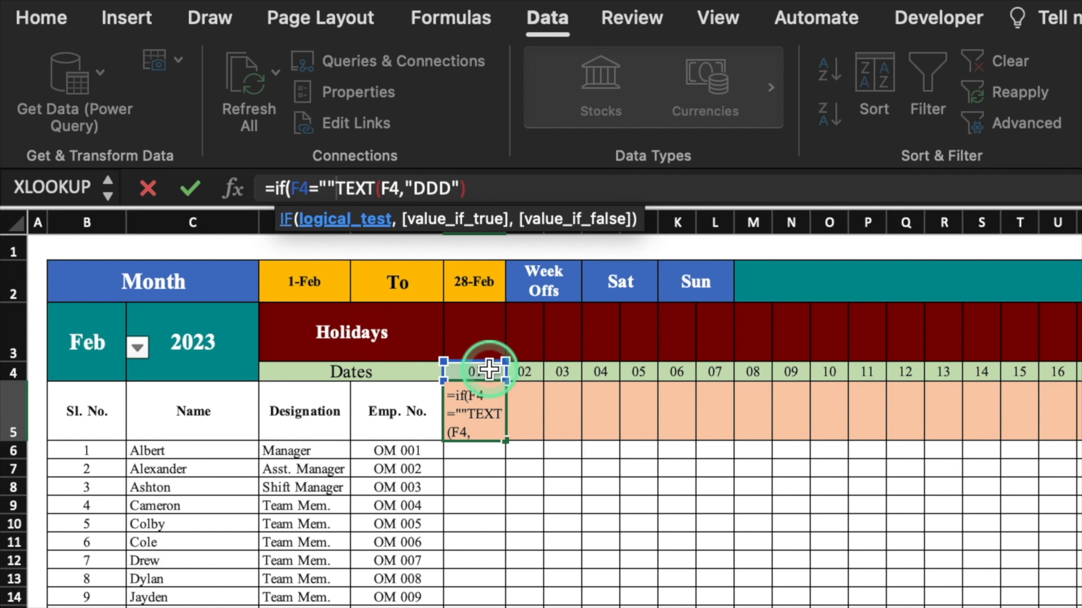
text(,")
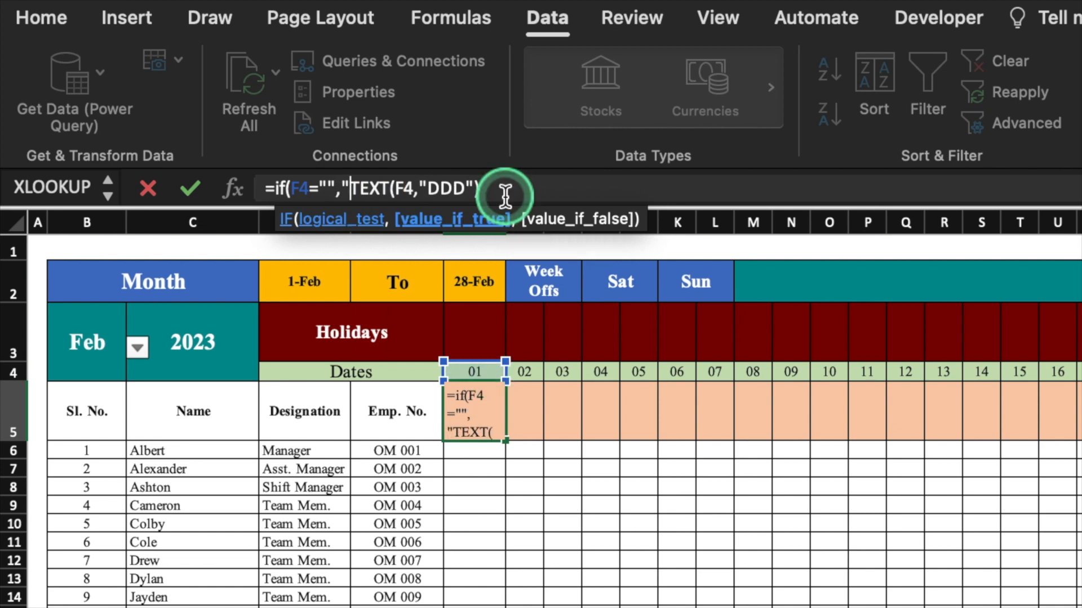
text(EOM)
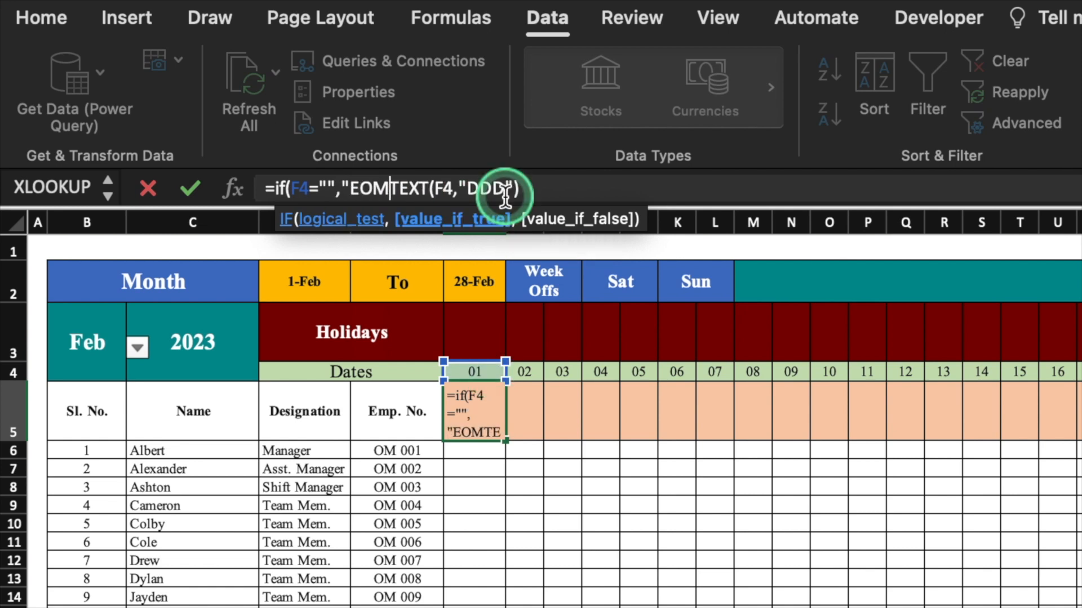
text(")
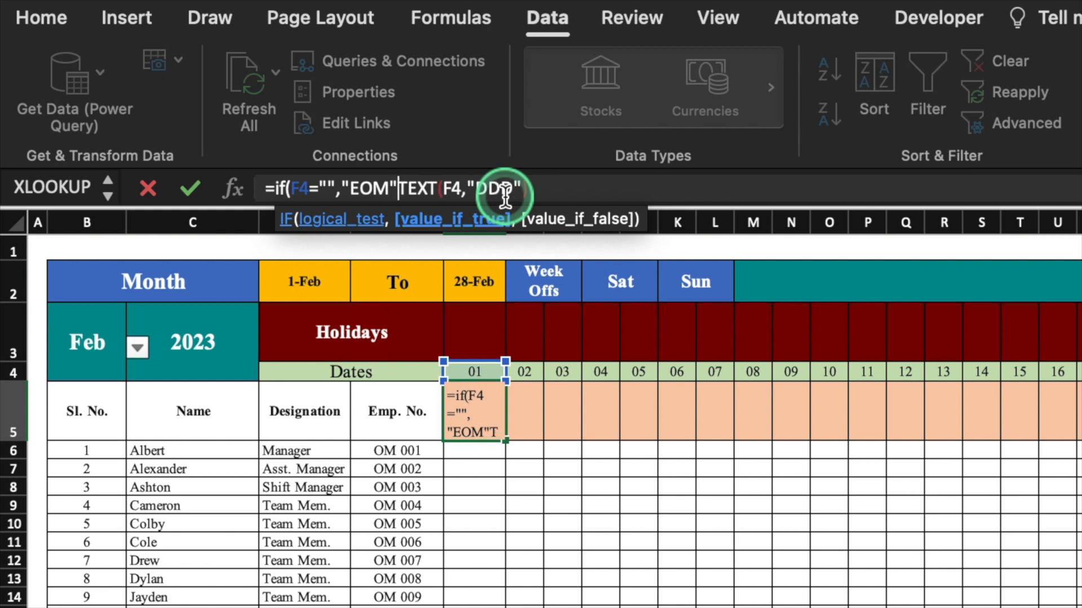
text(,)
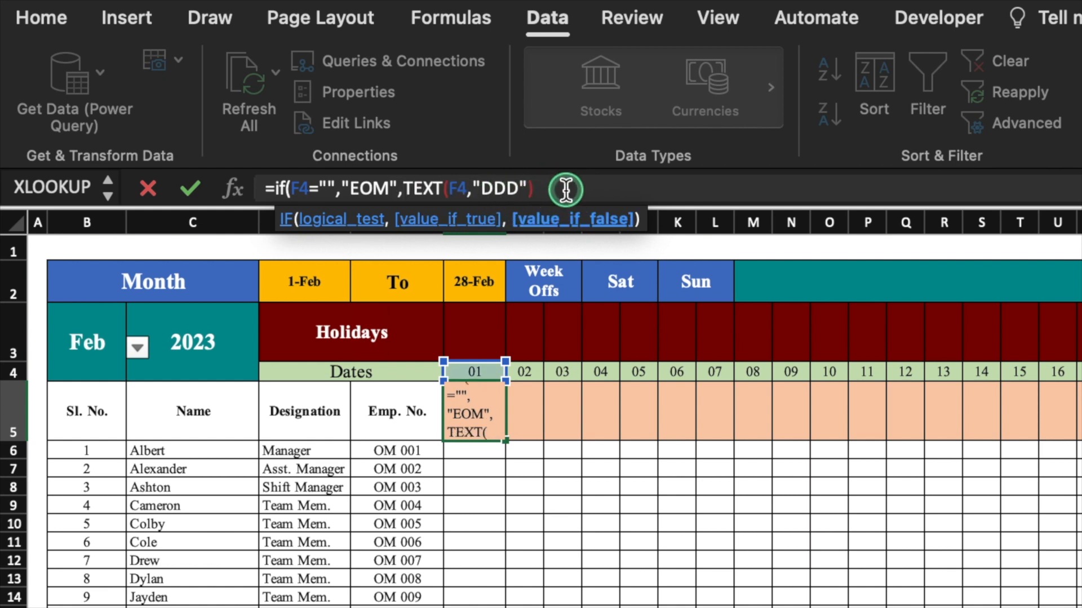
click(565, 190)
text())
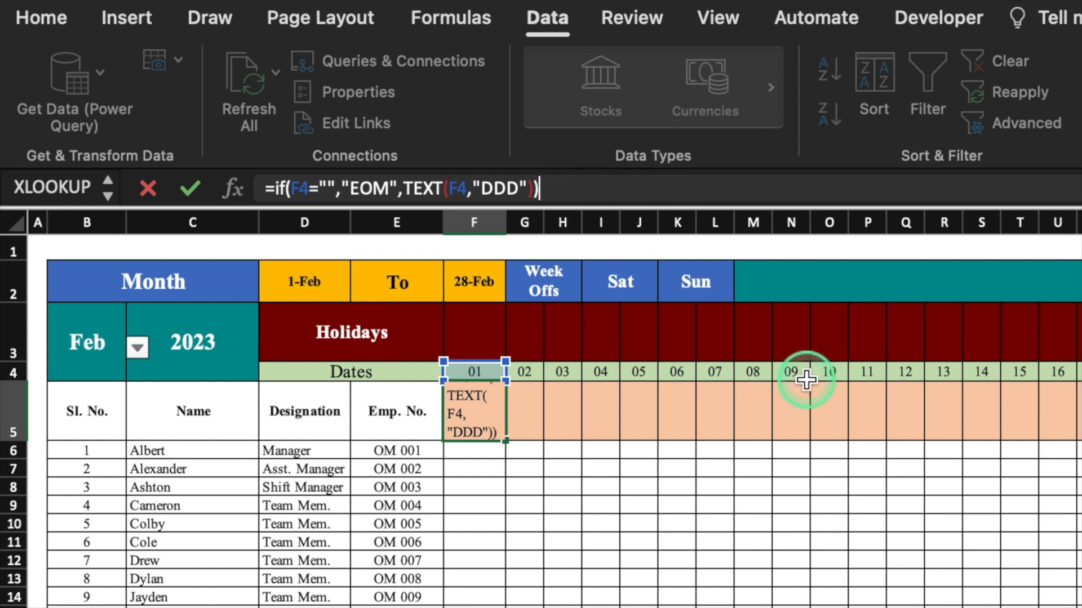
key(Return)
- Fill the weekday formula from F5 across the row to AJ5 and check the copy in AH5
click(502, 423)
drag(505, 440, 1081, 481)
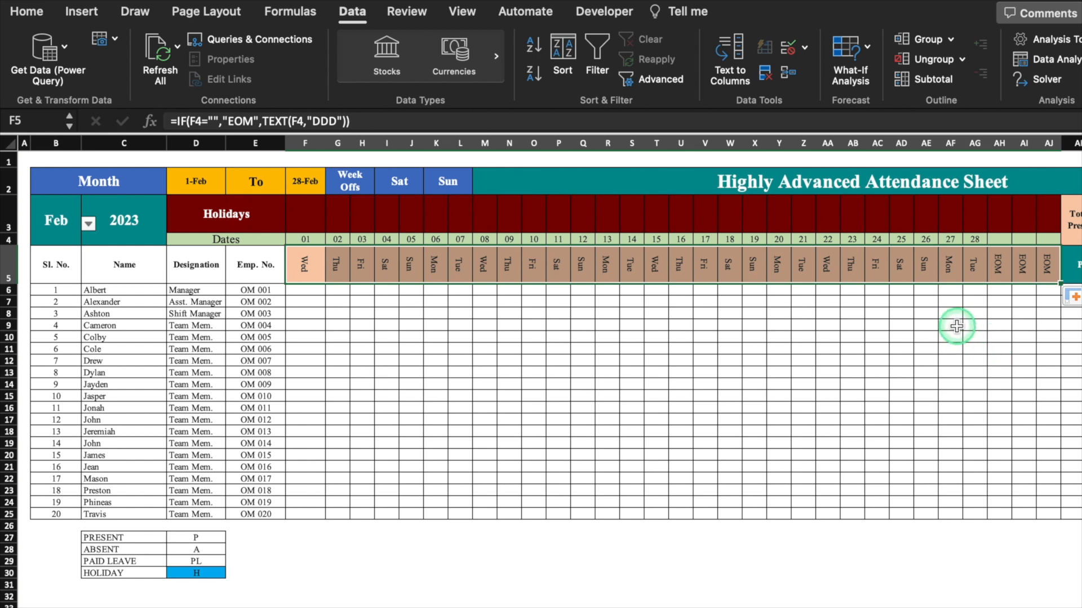
click(999, 265)
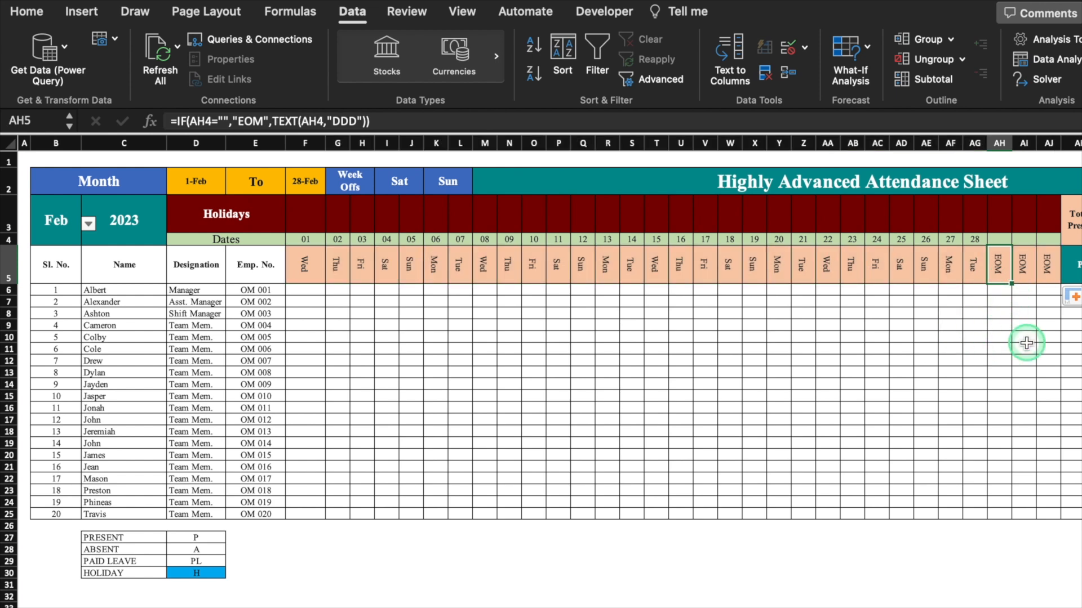
- Set the month in B3 to Jan and check the weekday formula in AI5
click(88, 226)
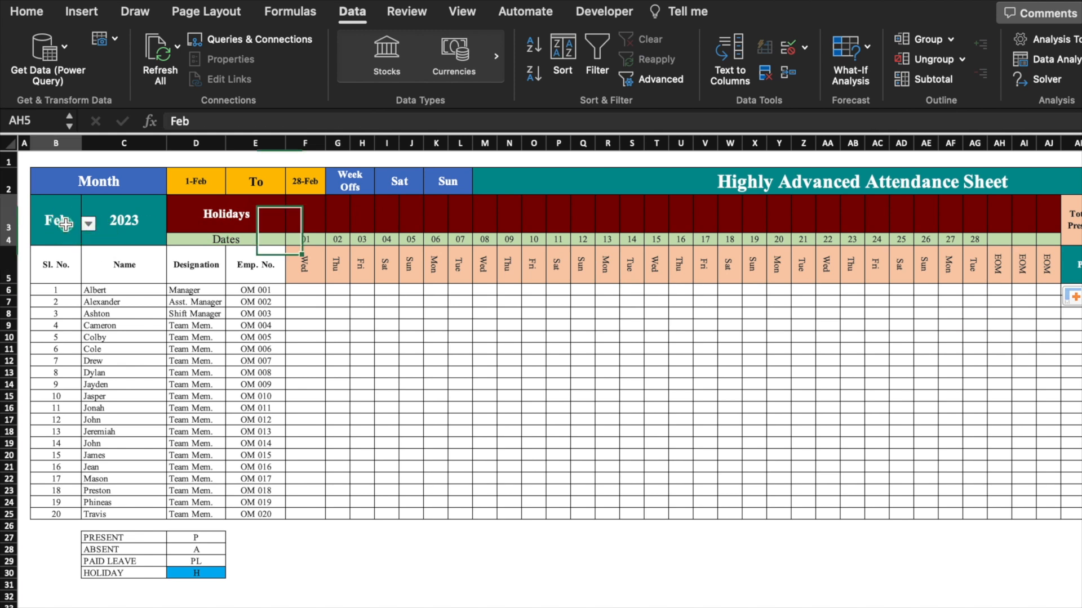
click(89, 225)
click(62, 244)
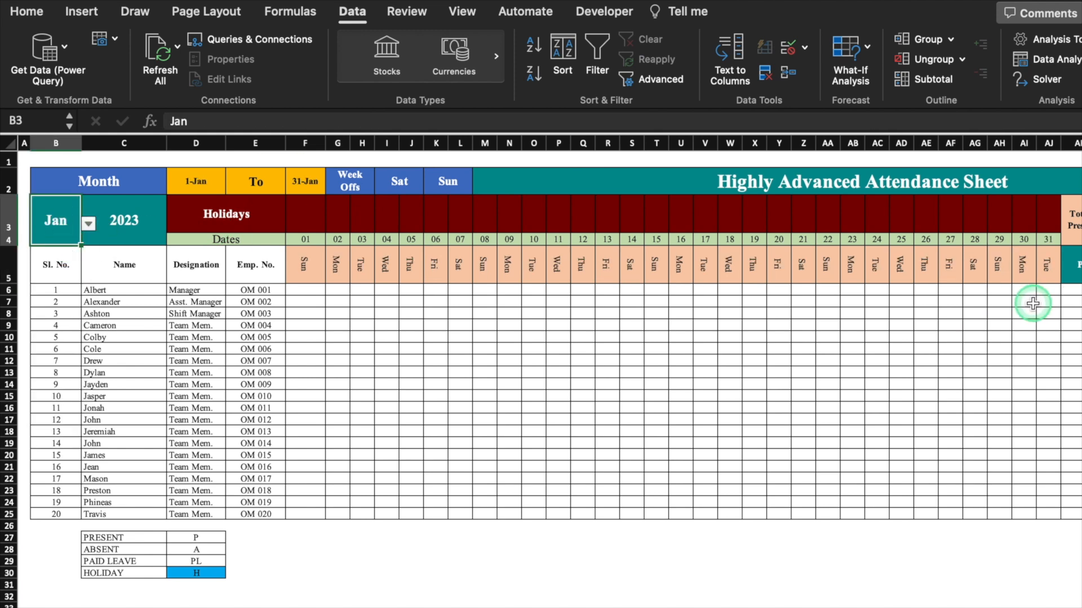
click(1025, 268)
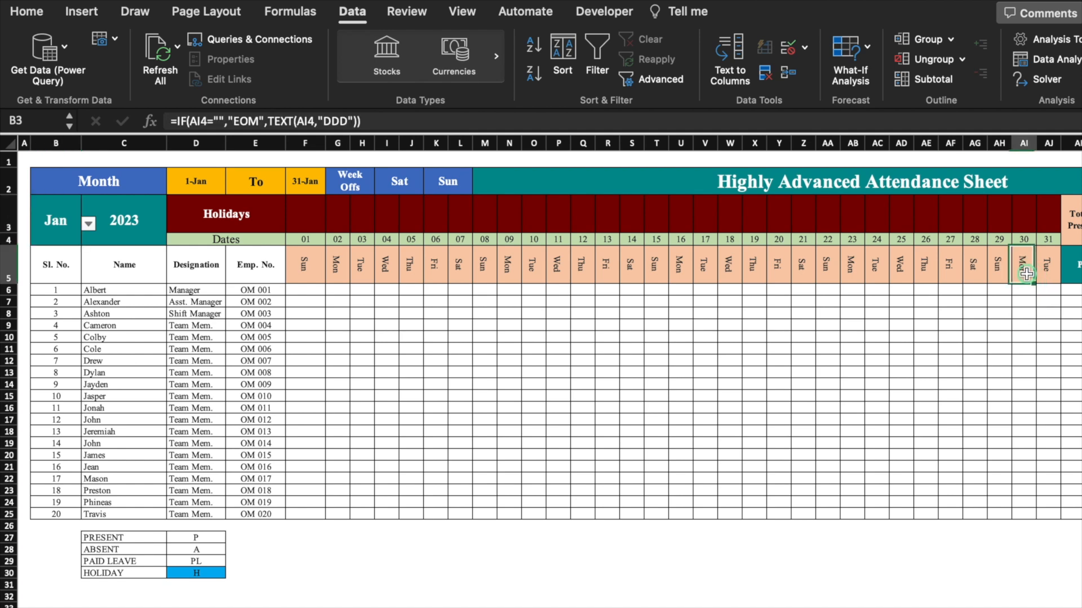
click(1028, 307)
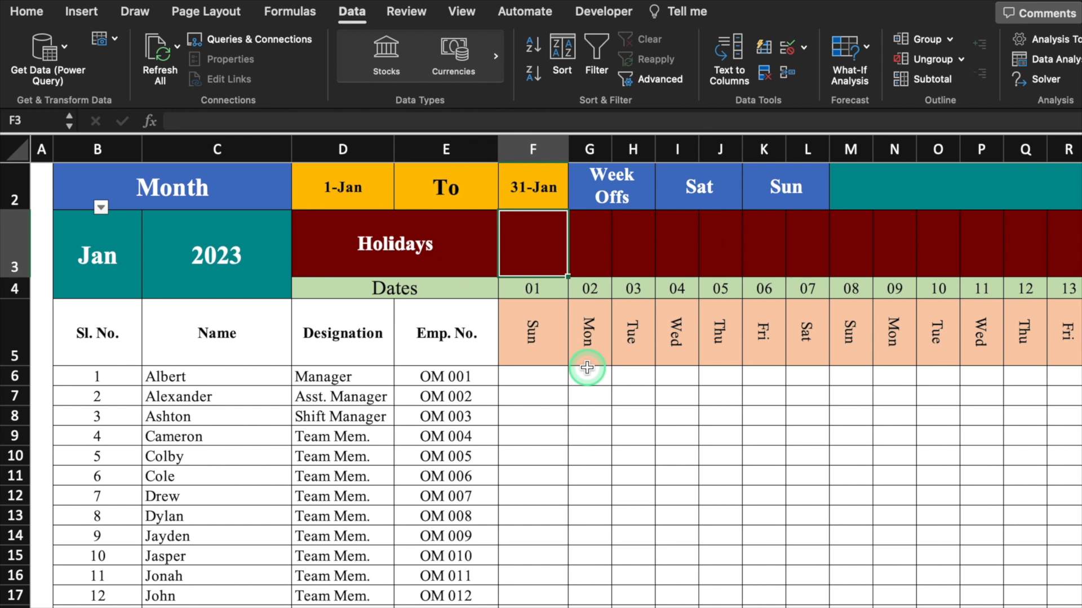
- Look up the holiday name for the first date in F3 with the formula =VLOOKUP(F4,Settings!B4:C29,2,0)
text(=)
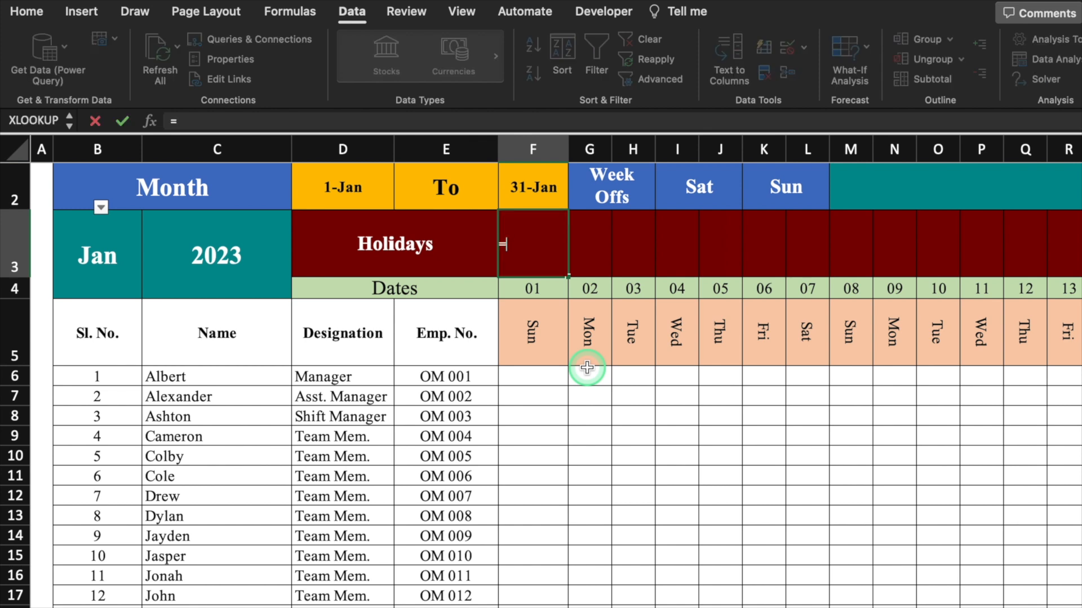
text(vlookup()
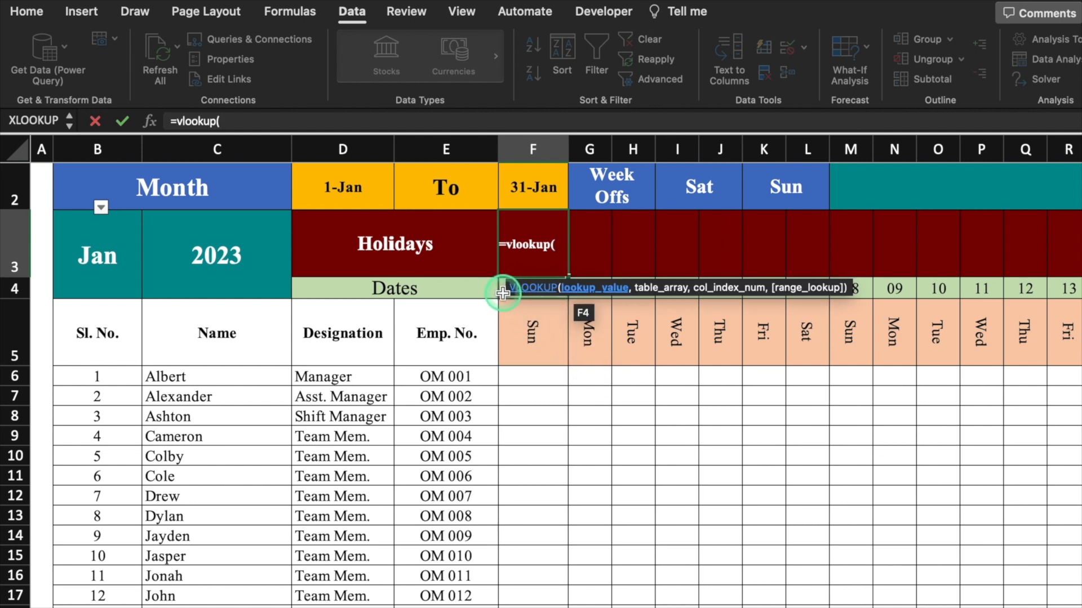
click(503, 293)
text(,)
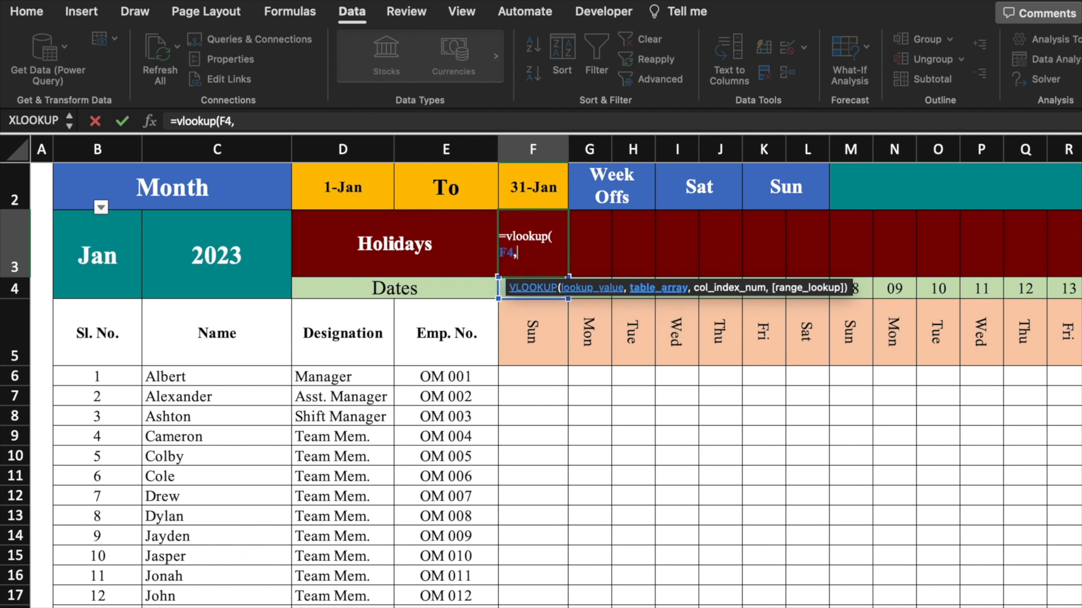
click(360, 607)
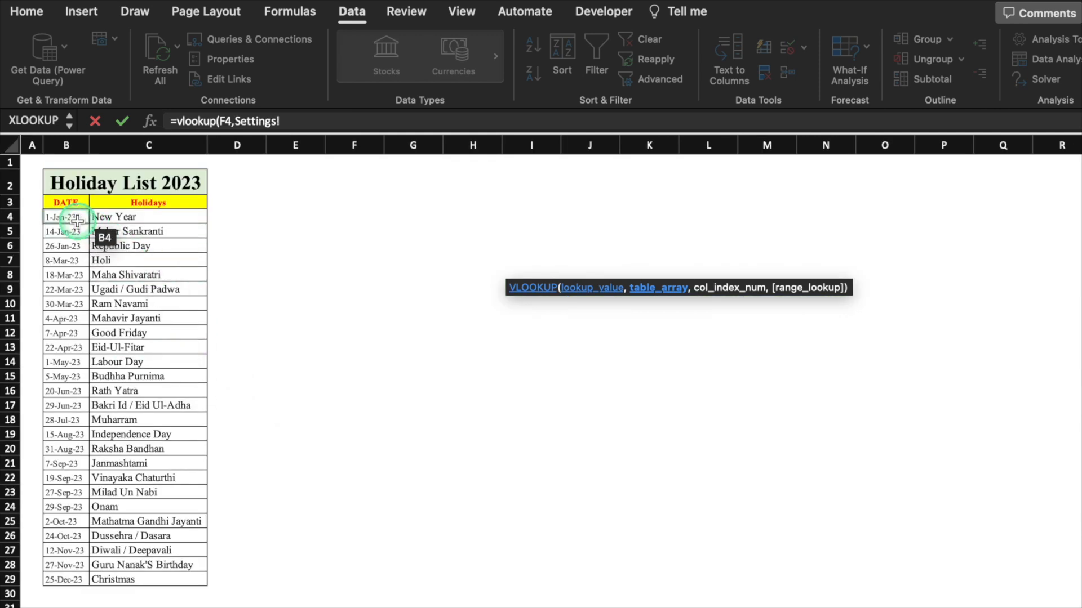
drag(76, 218, 148, 580)
text(,)
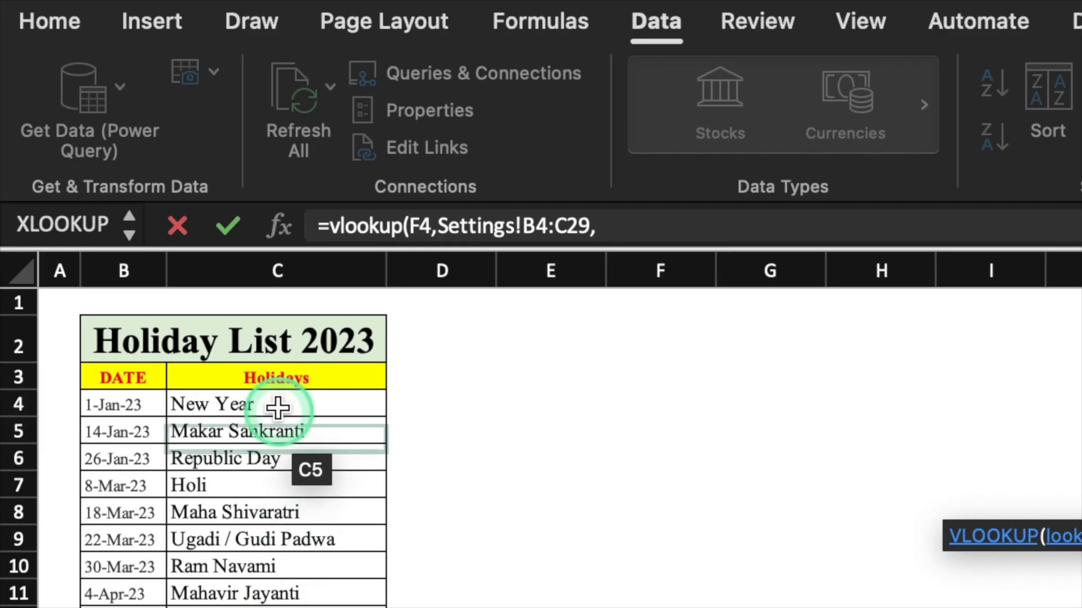
text(2,0)
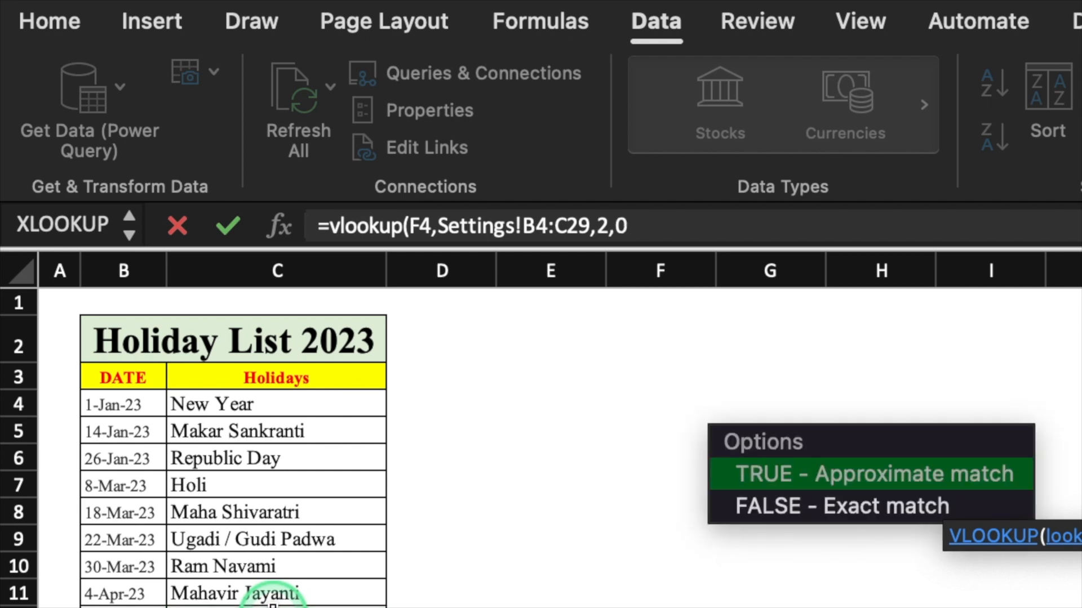
text())
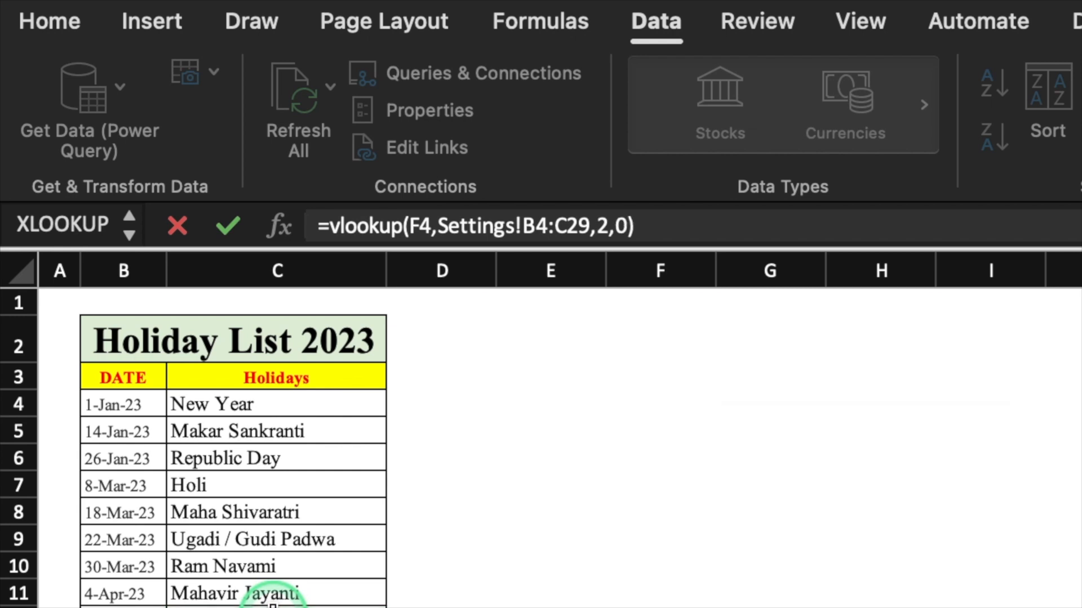
key(Return)
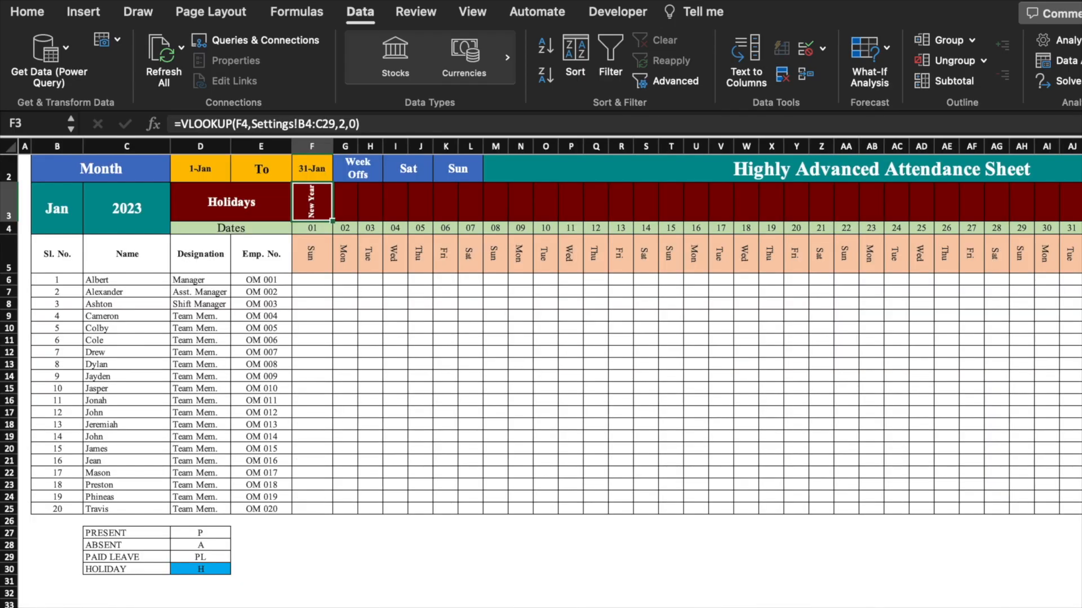
- Lock the lookup table in F3's holiday formula as Settings!$B$4:$C$29 and fill the formula across to AJ3
scroll(918, 495, up, 5)
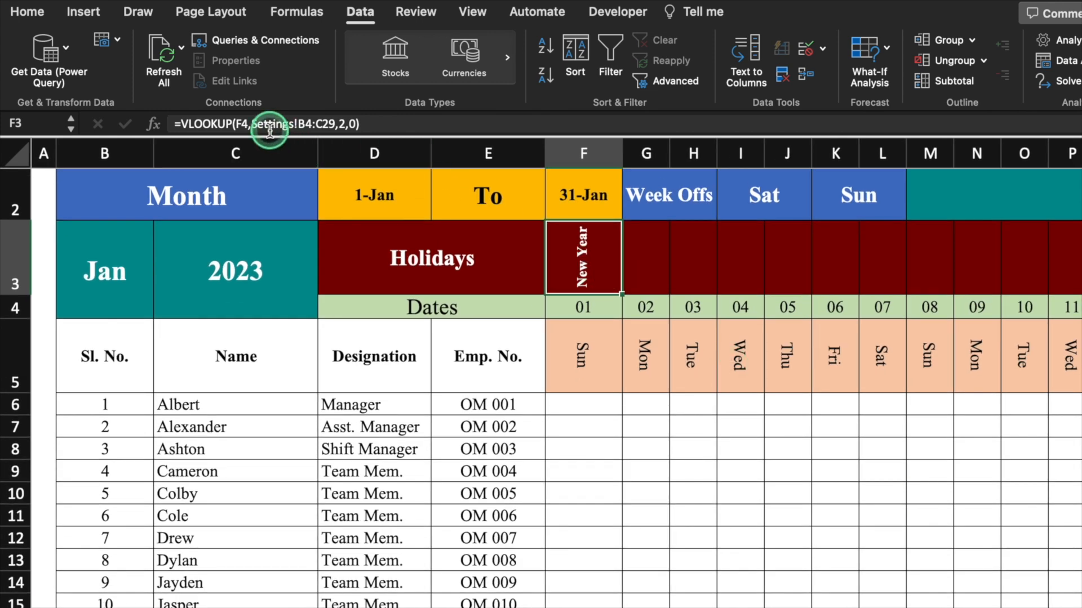
click(304, 125)
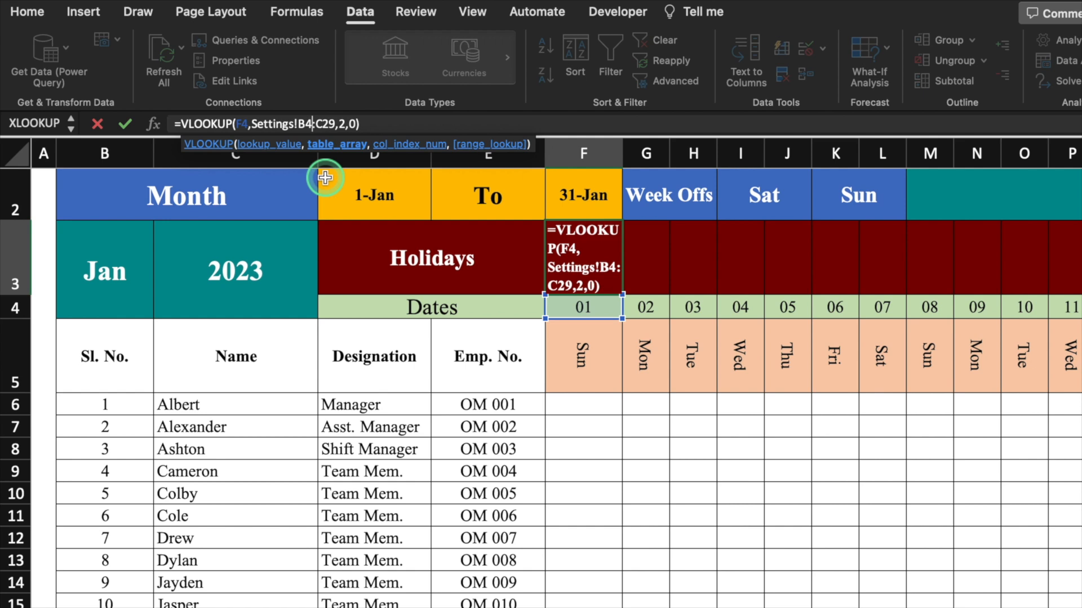
key(F4)
click(349, 124)
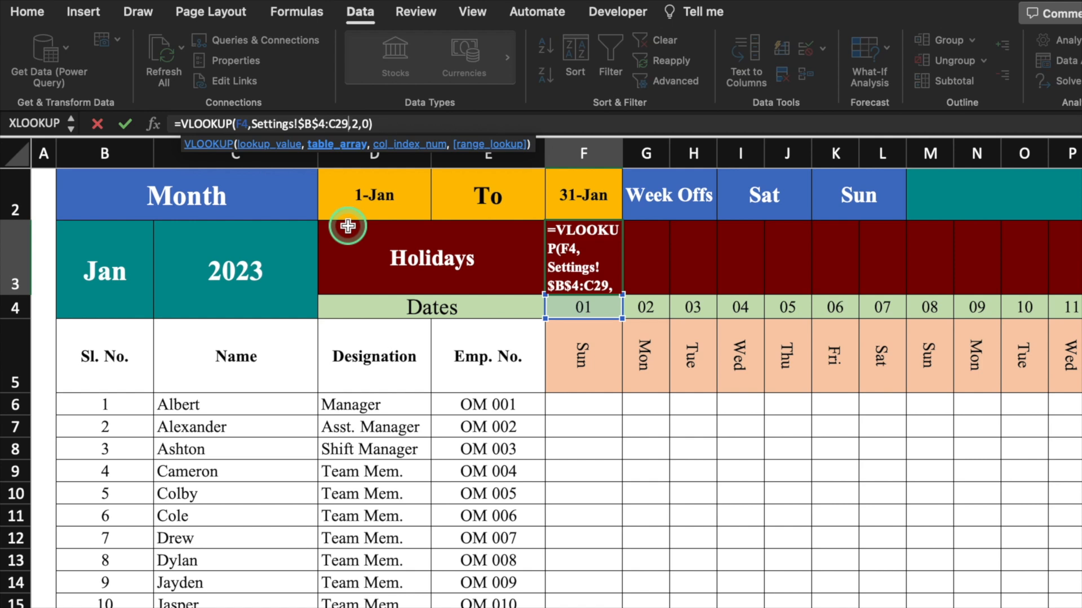
key(F4)
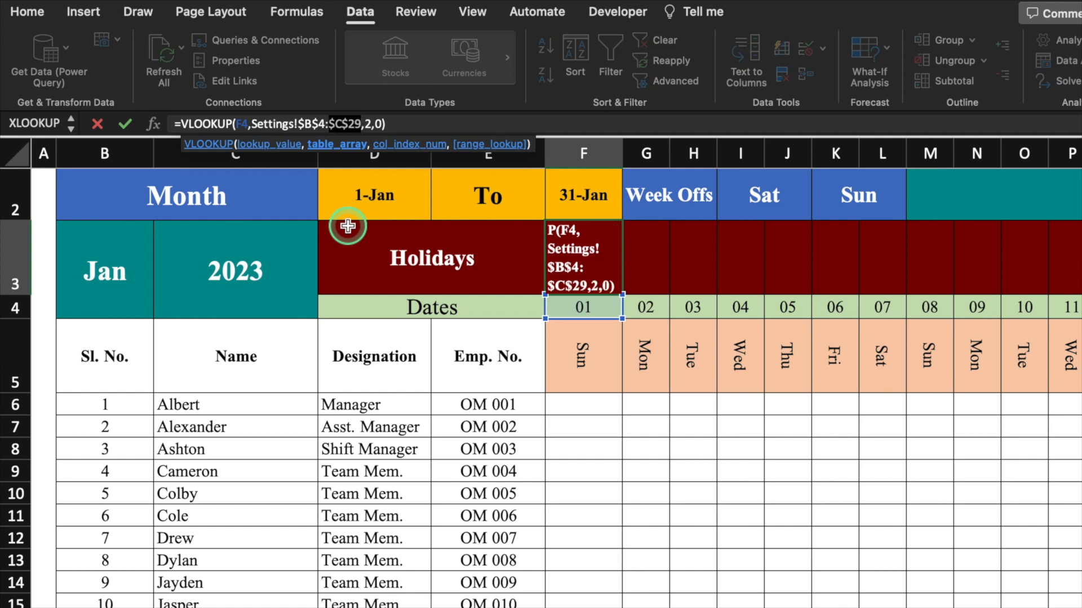
key(Return)
drag(624, 293, 859, 270)
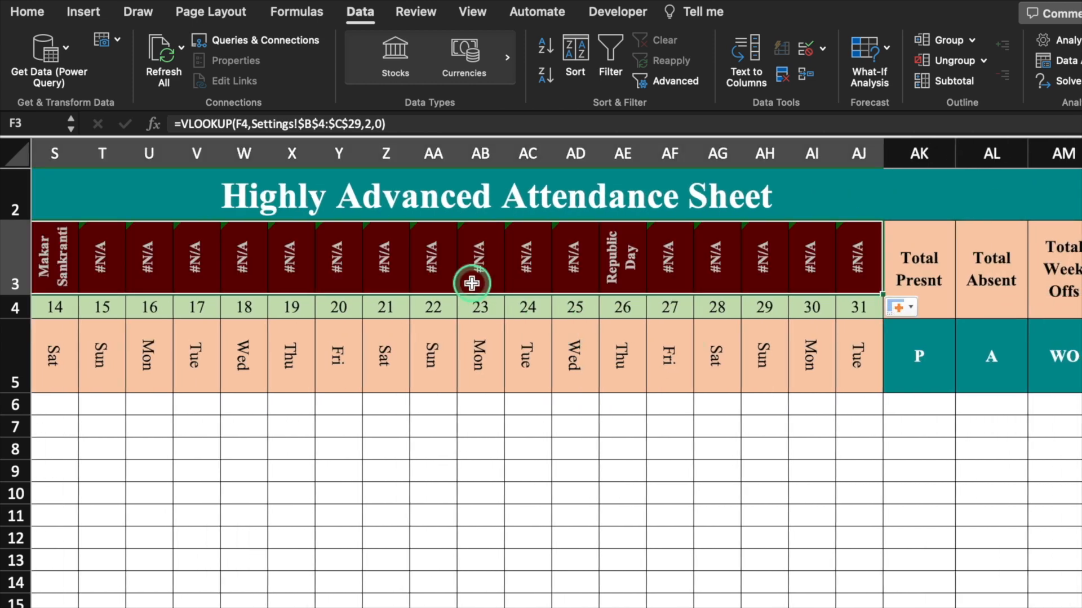
- Wrap the holiday lookup in F3 in IFERROR with a blank fallback: =IFERROR(VLOOKUP(F4,Settings!$B$4:$C$29,2,0),"")
click(179, 124)
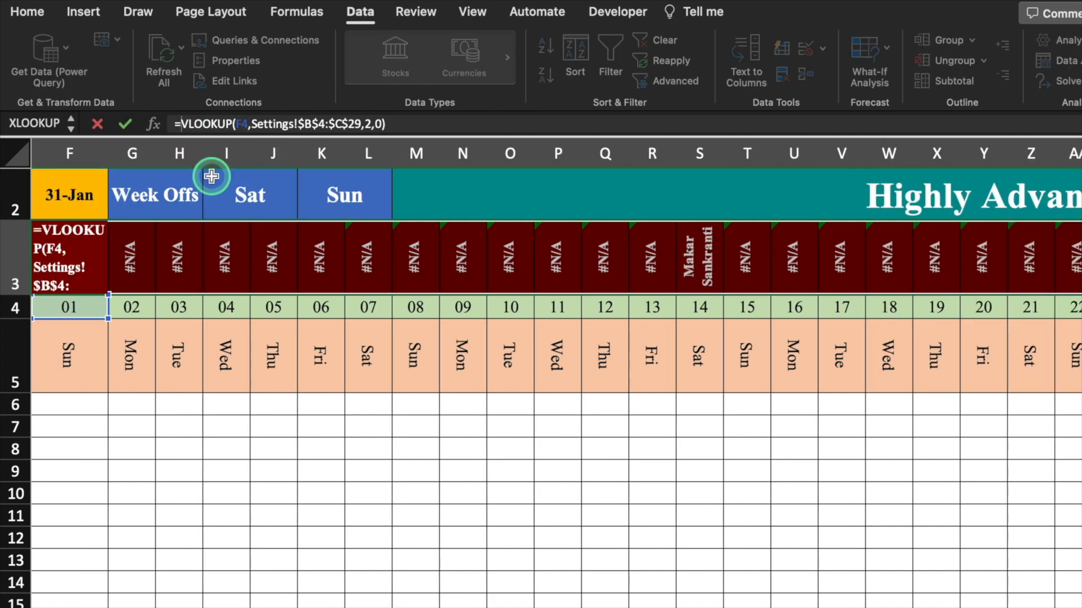
text(iferror)
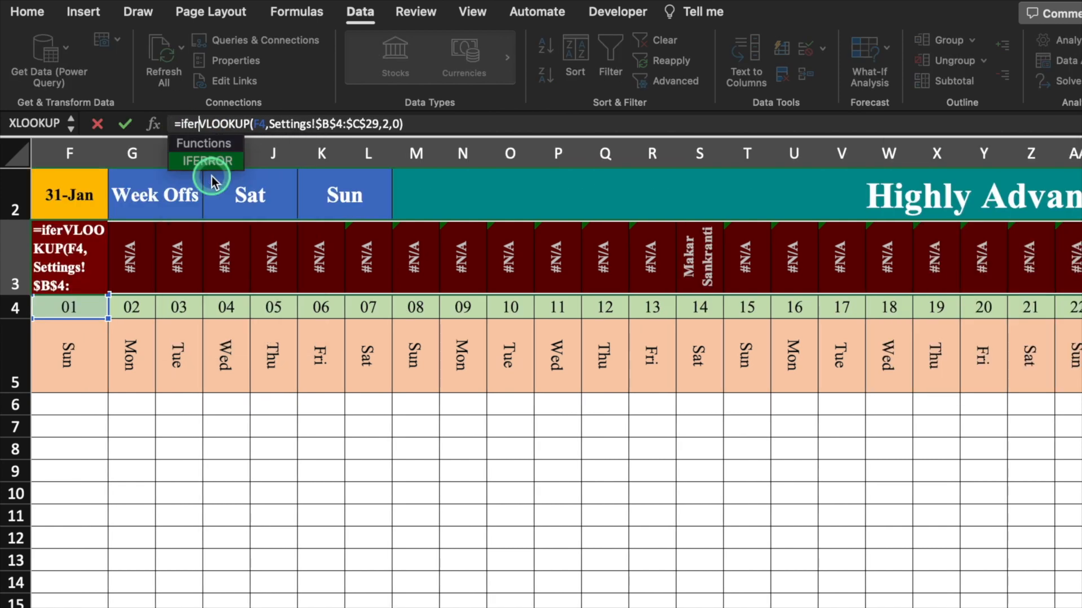
text(()
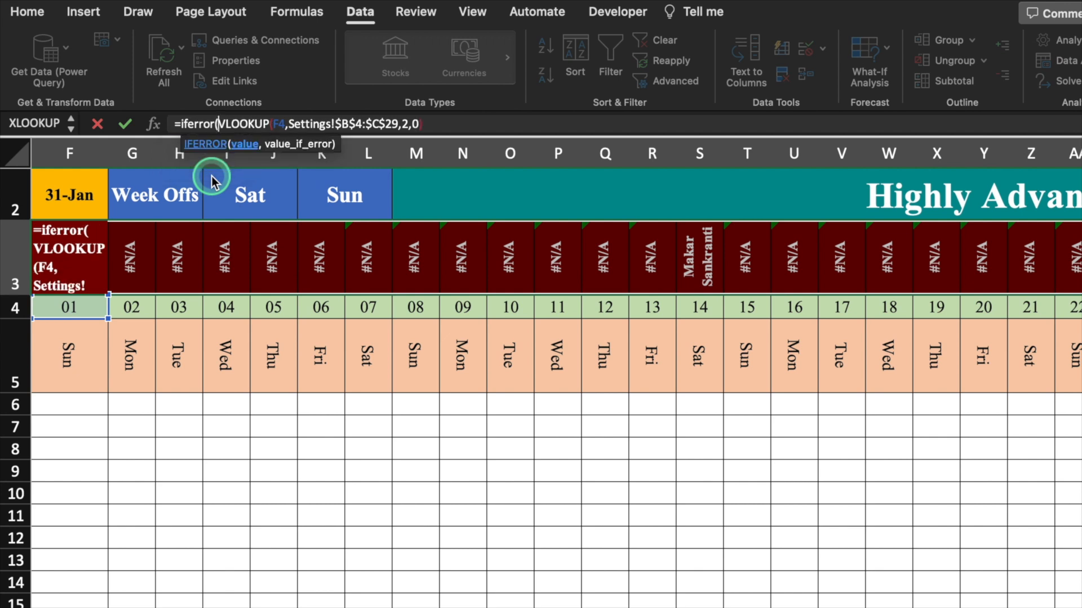
click(456, 127)
text(),"")
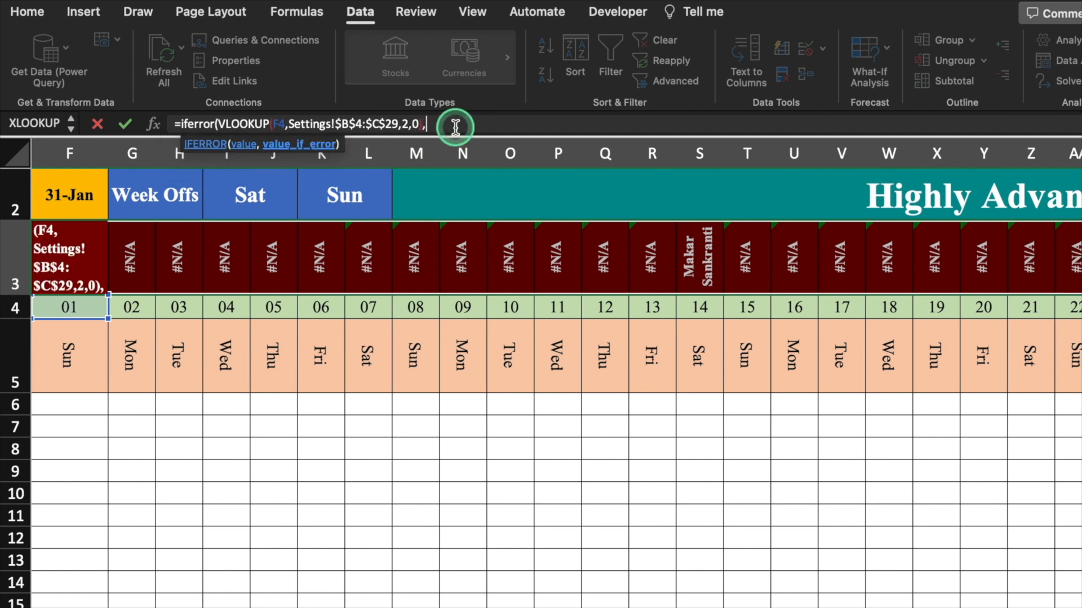
text())
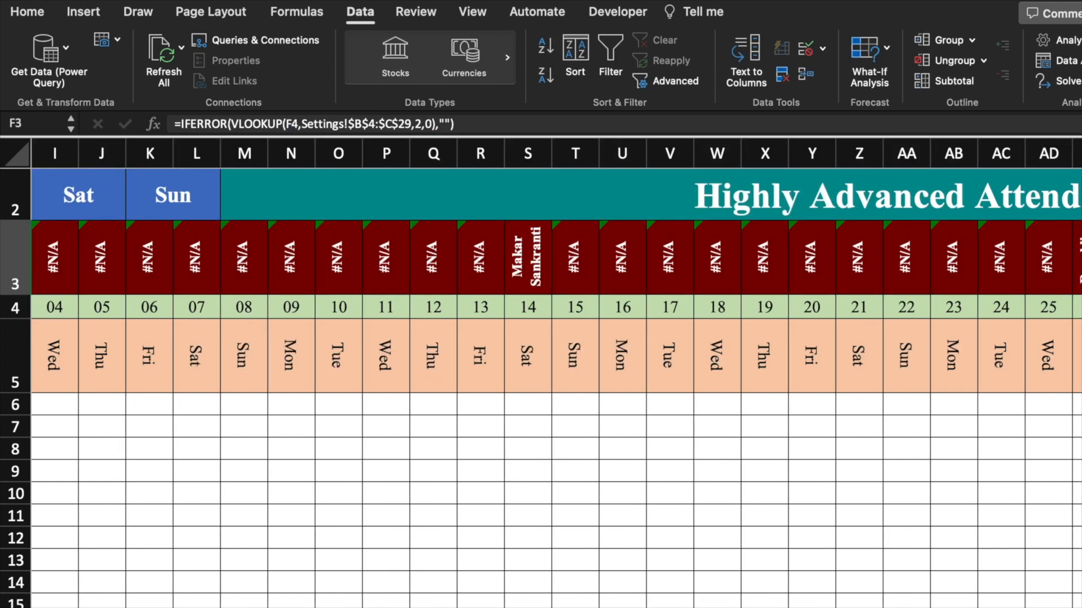
- Fill the IFERROR holiday formula from F3 across the row to AJ3 and check the copy in AG3
scroll(608, 282, left, 10)
drag(624, 291, 1003, 295)
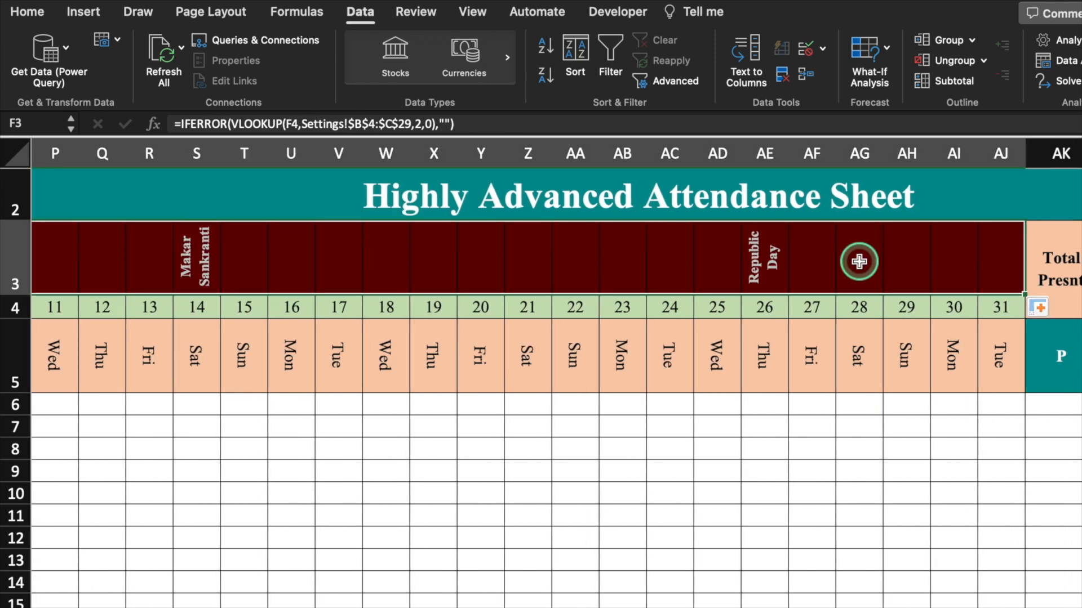
click(858, 261)
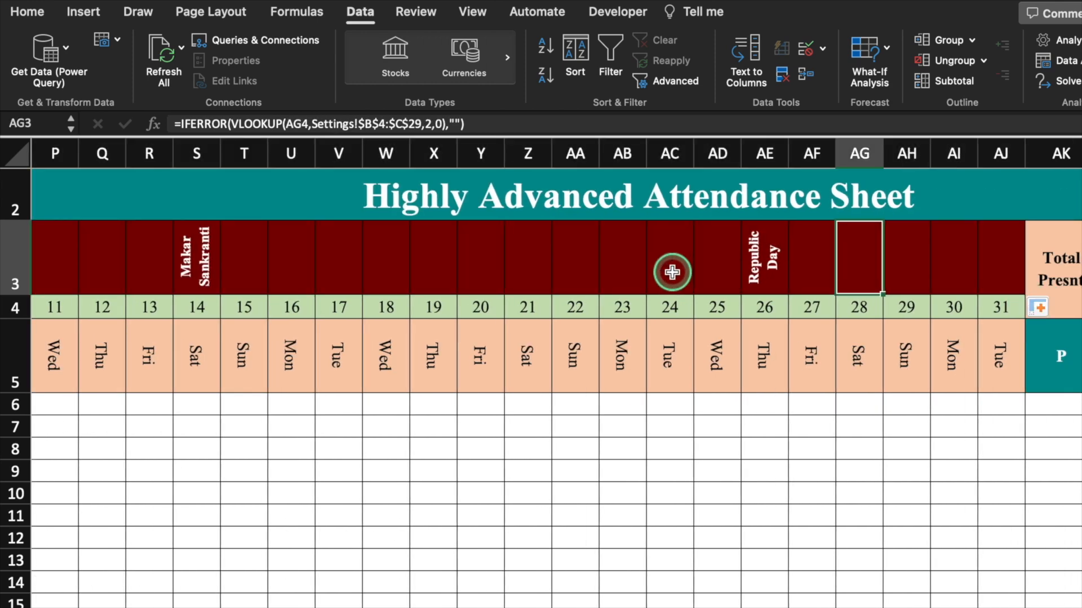
- Switch the month in B3 to Feb and then to March, checking the holiday names along row 3
scroll(556, 372, left, 12)
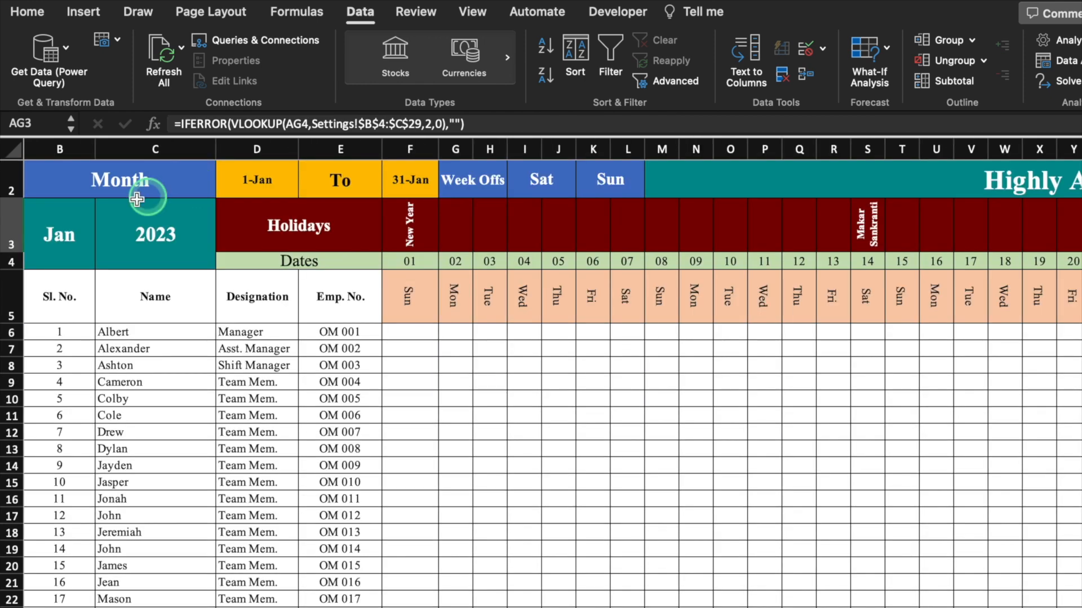
click(48, 225)
click(103, 243)
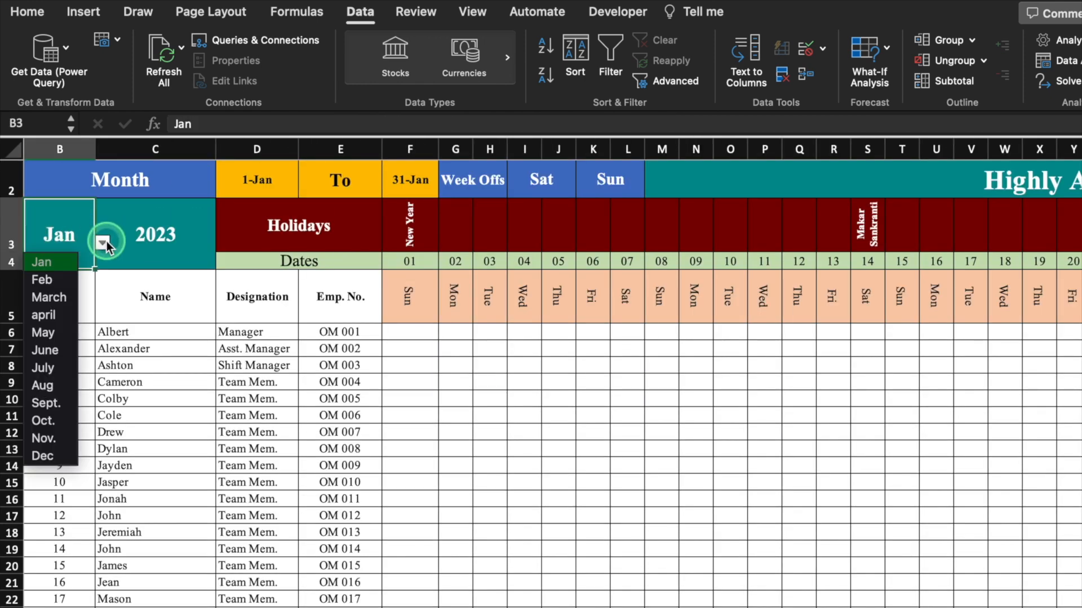
click(67, 275)
click(102, 242)
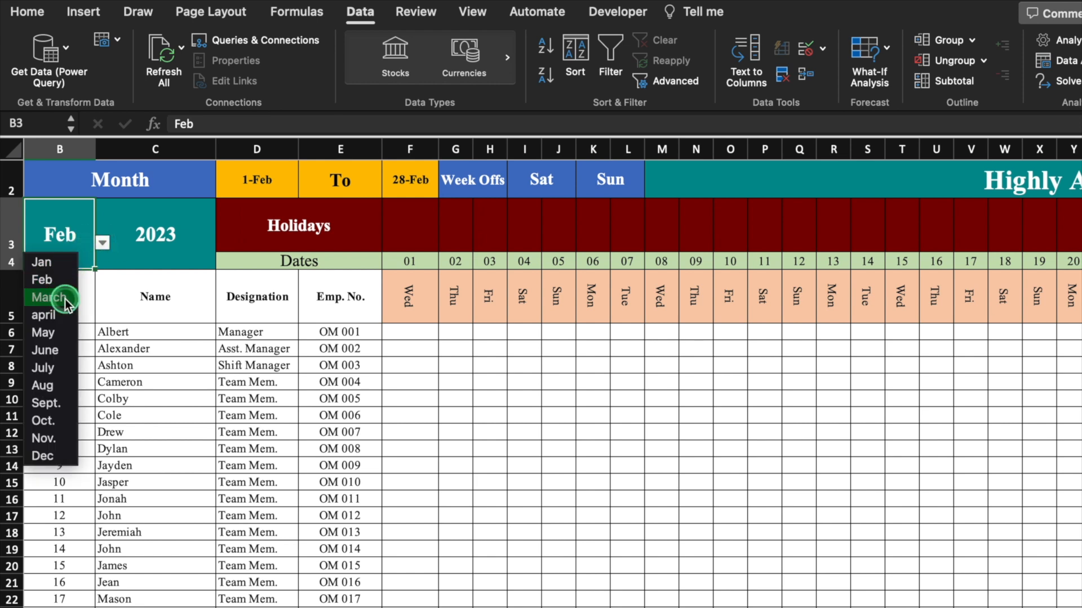
click(67, 298)
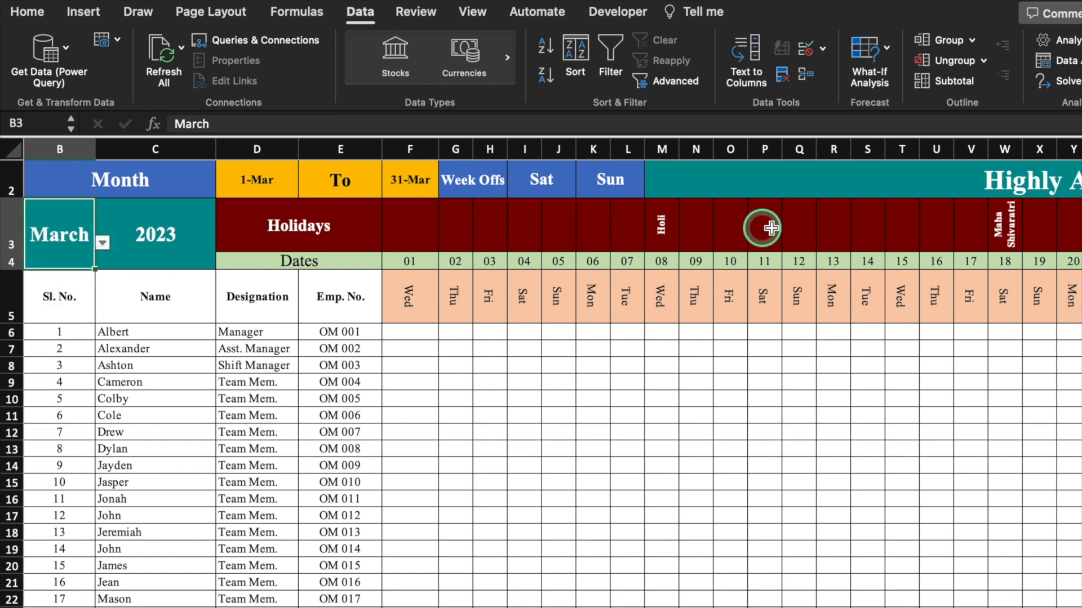
scroll(1033, 213, right, 5)
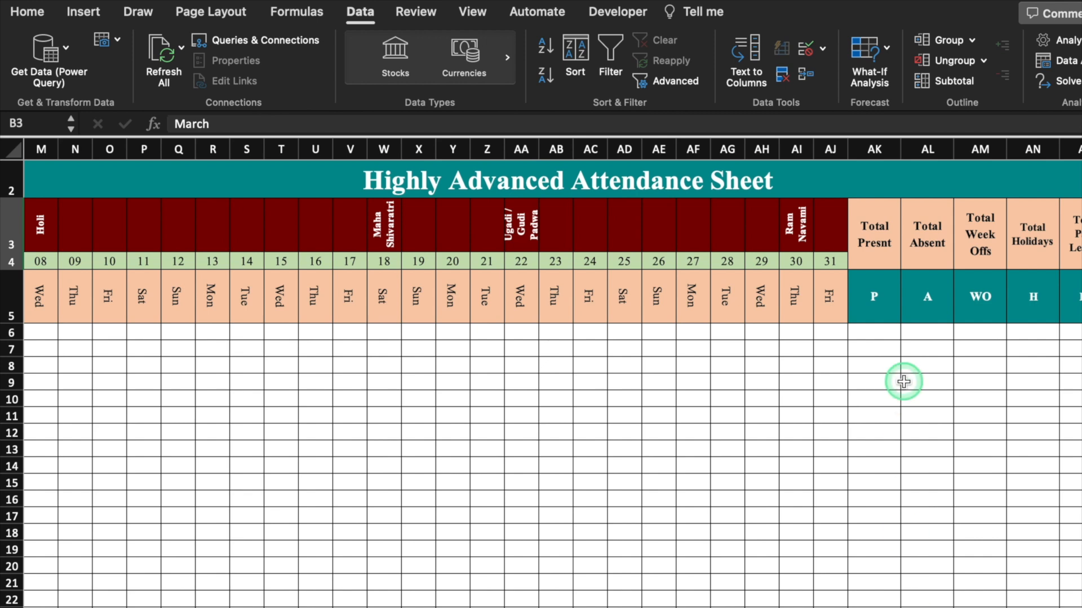
- Begin a COUNTIF in AK6, the first employee's Total Present cell, over the column-locked range $F6:$AJ6
click(875, 333)
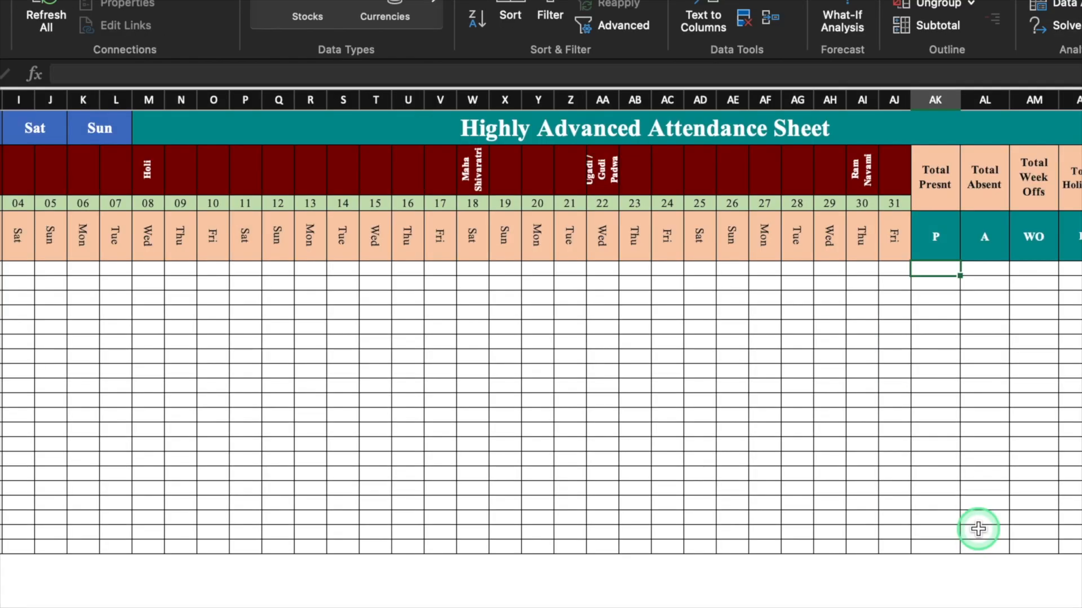
text(=countif()
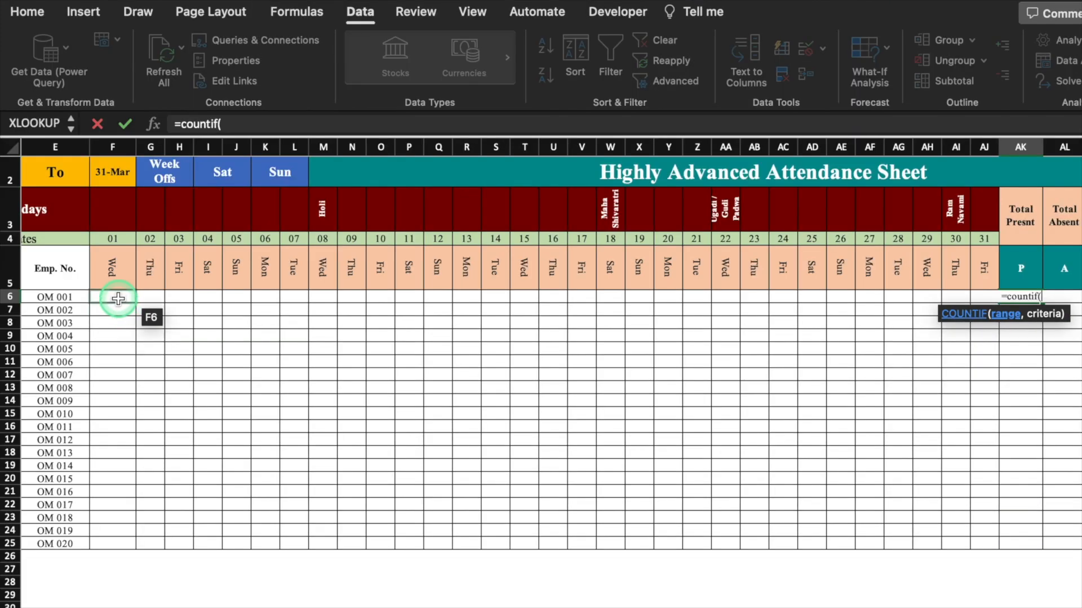
click(118, 297)
drag(118, 297, 983, 296)
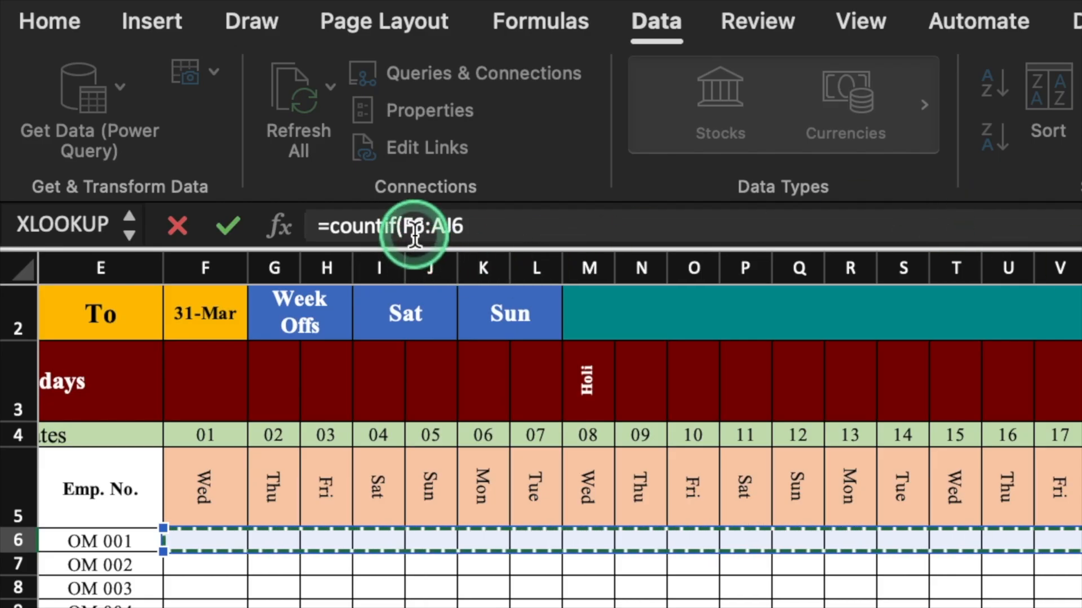
click(415, 231)
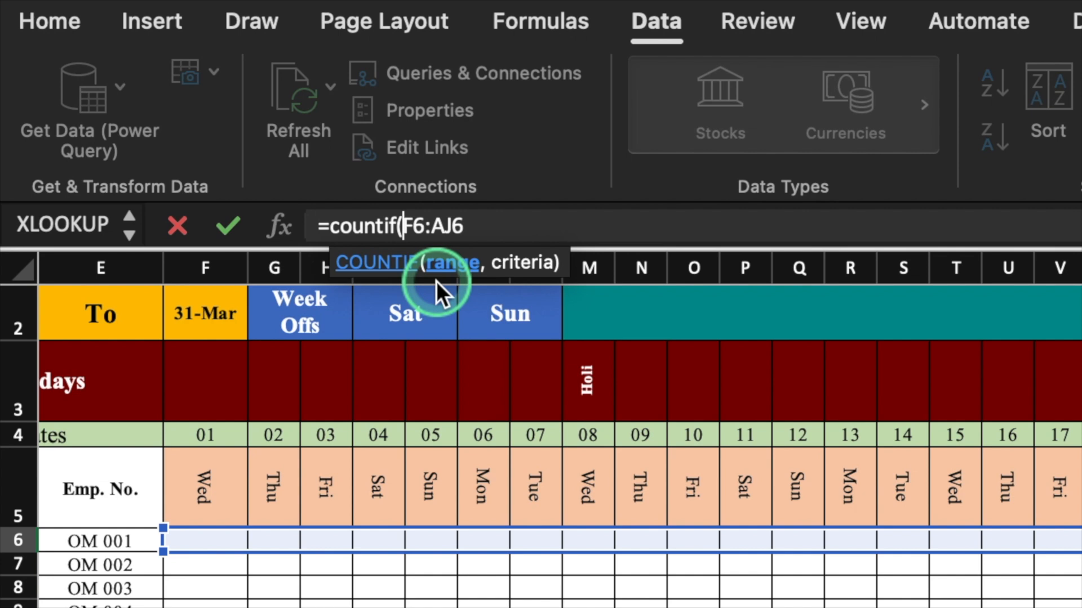
text($)
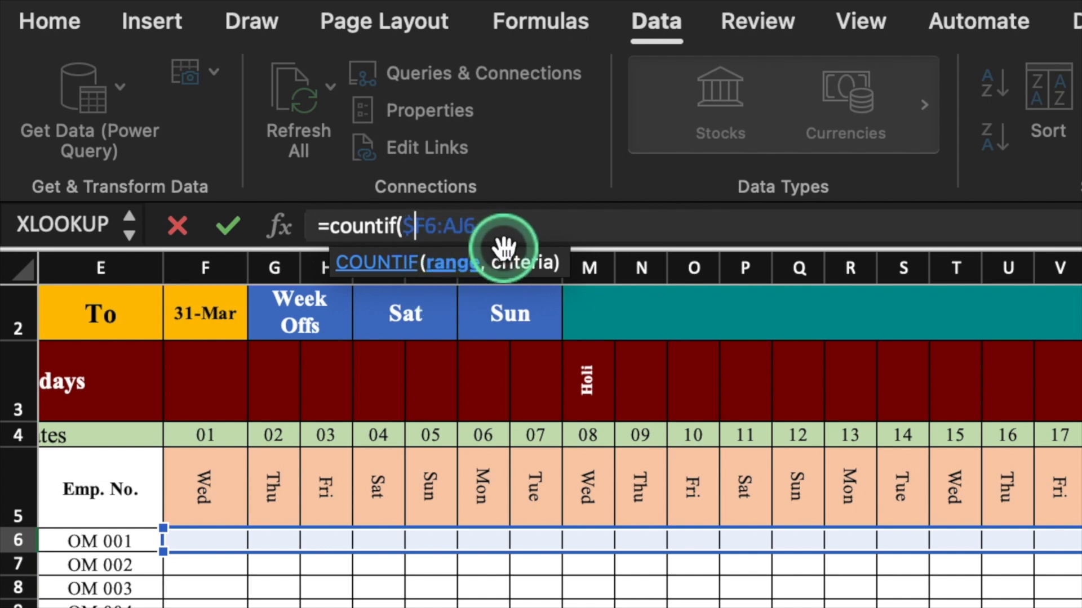
click(444, 226)
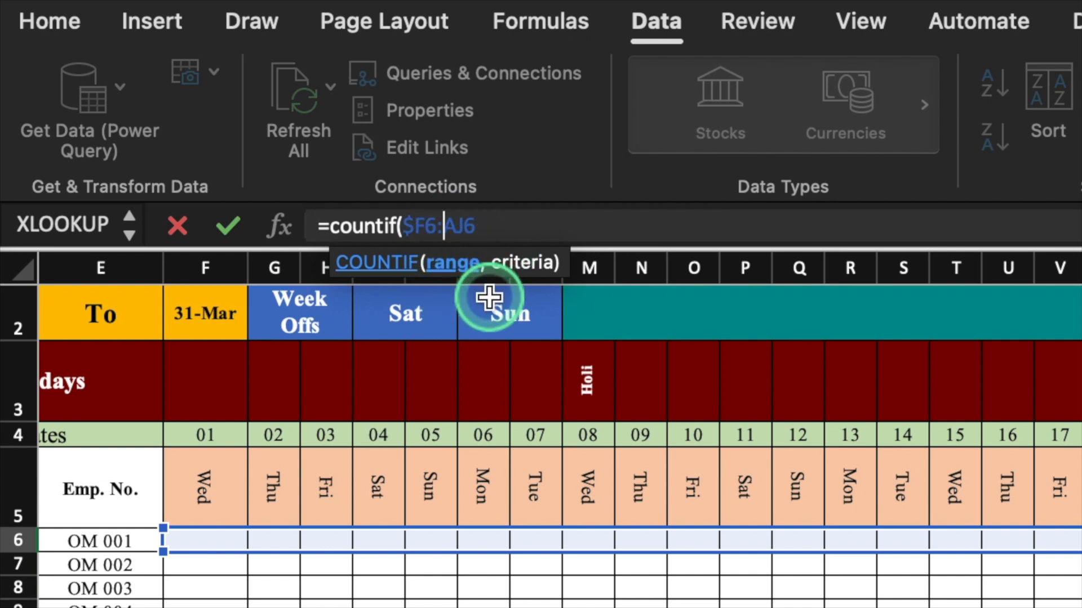
text($)
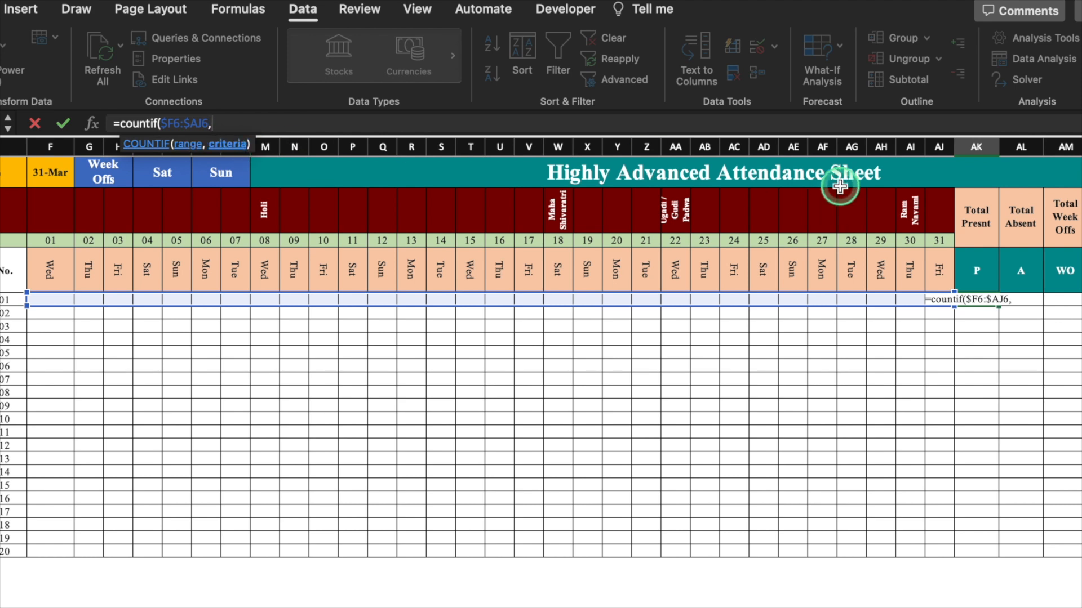
- Complete the Total Present formula with the row-locked P code as criterion: =COUNTIF($F6:$AJ6,AK$5)
click(967, 270)
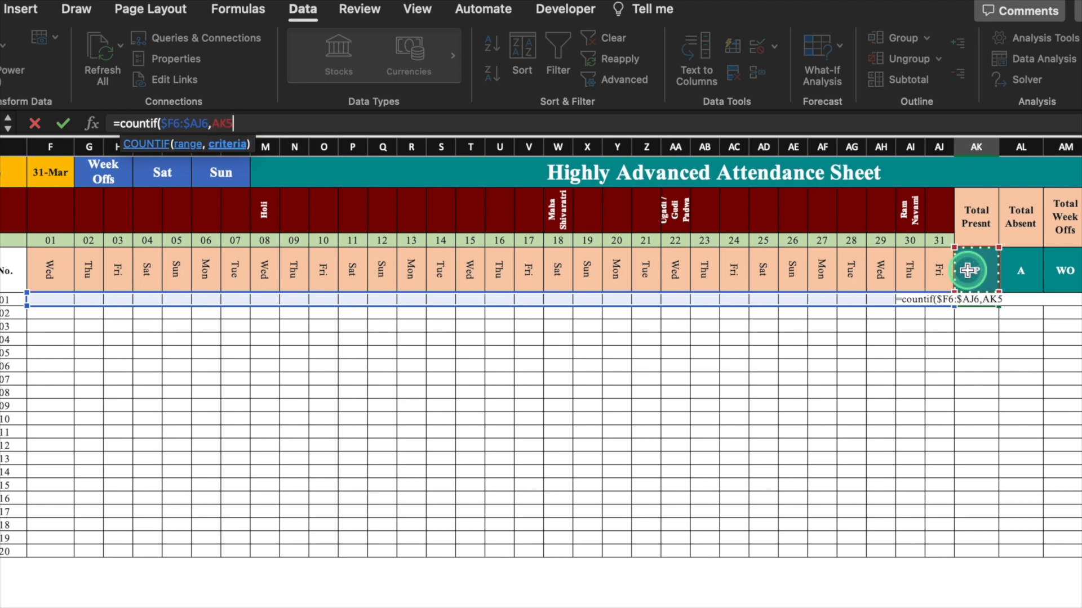
click(228, 123)
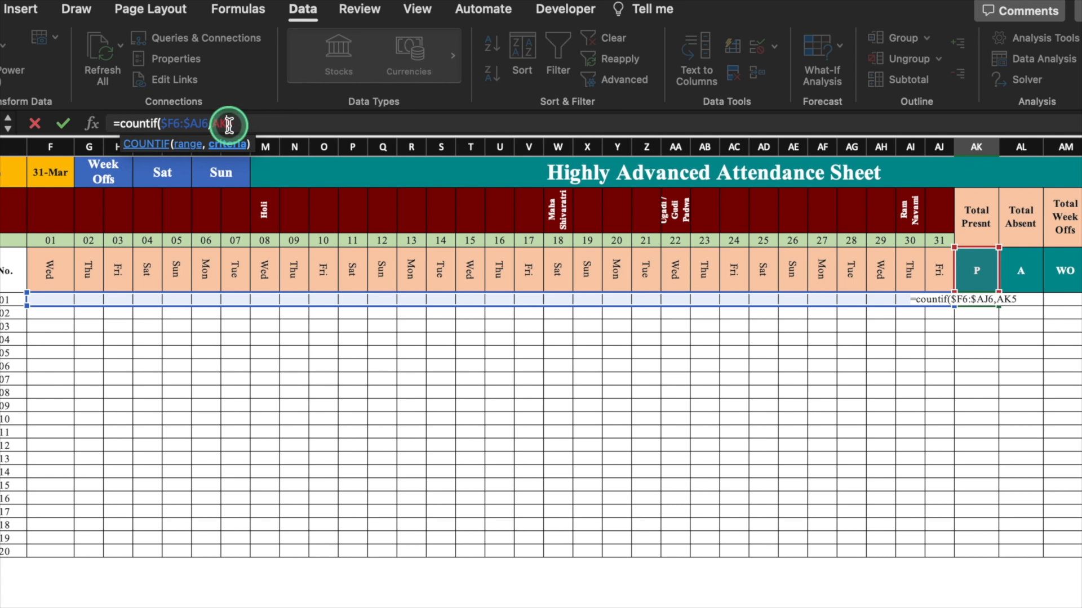
text($)
click(263, 128)
text())
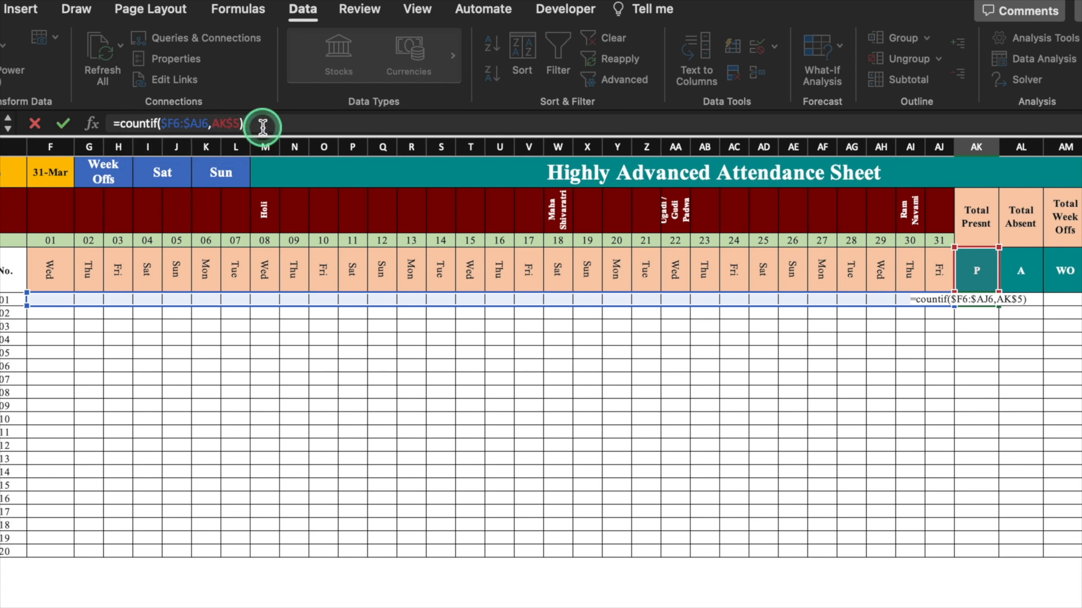
key(Return)
- Fill the COUNTIF from AK6 over all employees through AO25, and clear the Total Week Offs and Total Holidays columns
click(973, 299)
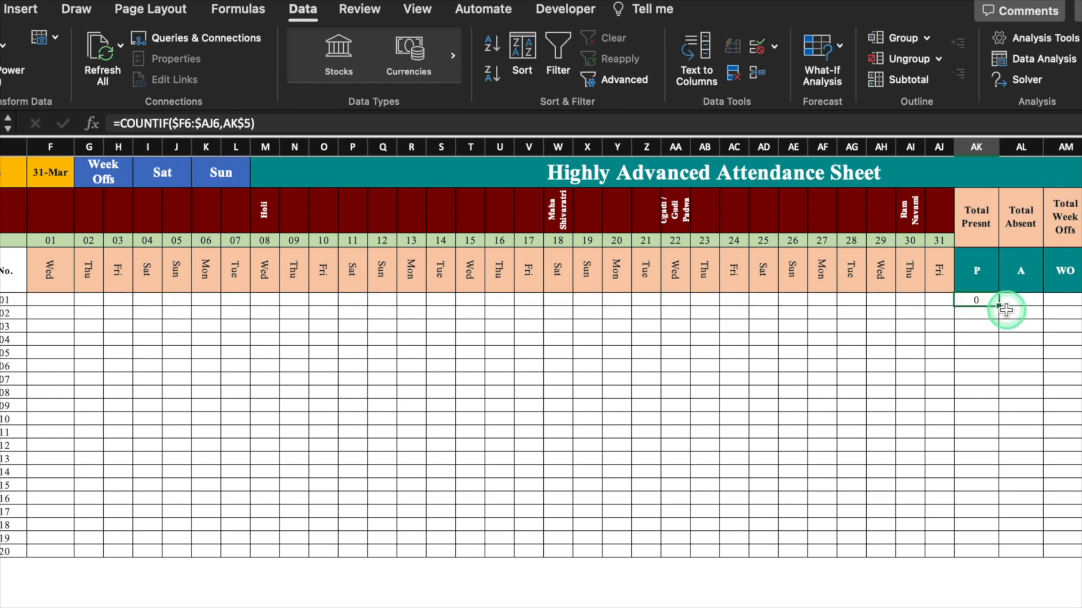
drag(999, 306, 996, 552)
scroll(726, 558, right, 5)
drag(734, 557, 896, 560)
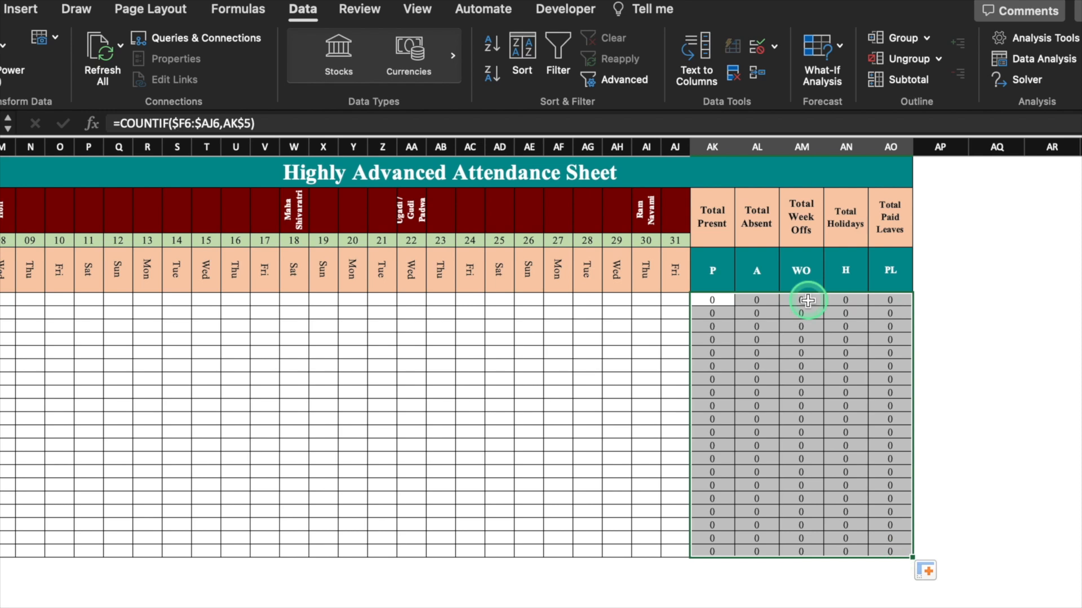
drag(806, 300, 845, 553)
key(Delete)
- Begin the Total Week Offs formula in AM6 with a COUNTIF of the first week-off day over the locked weekday row: =COUNTIF($F$5:$AJ$5,$I$2)
click(806, 302)
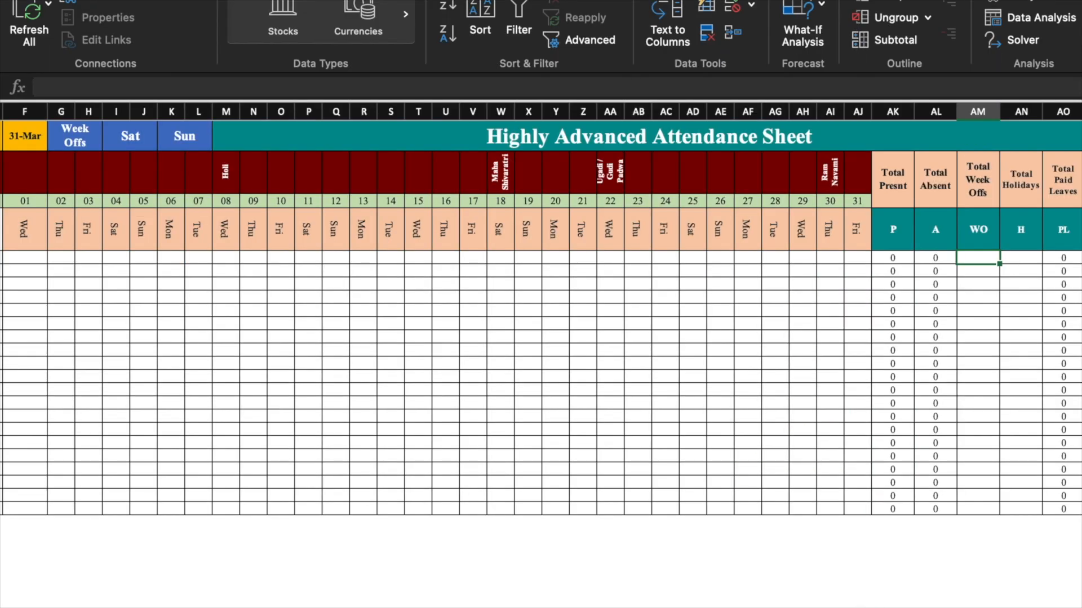
text(=)
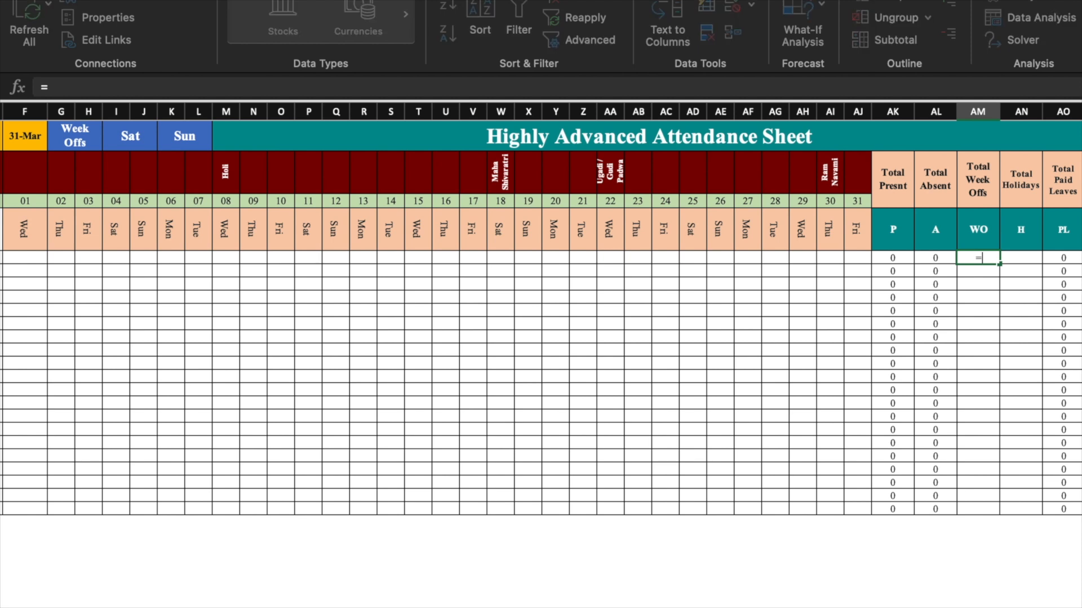
text(countif()
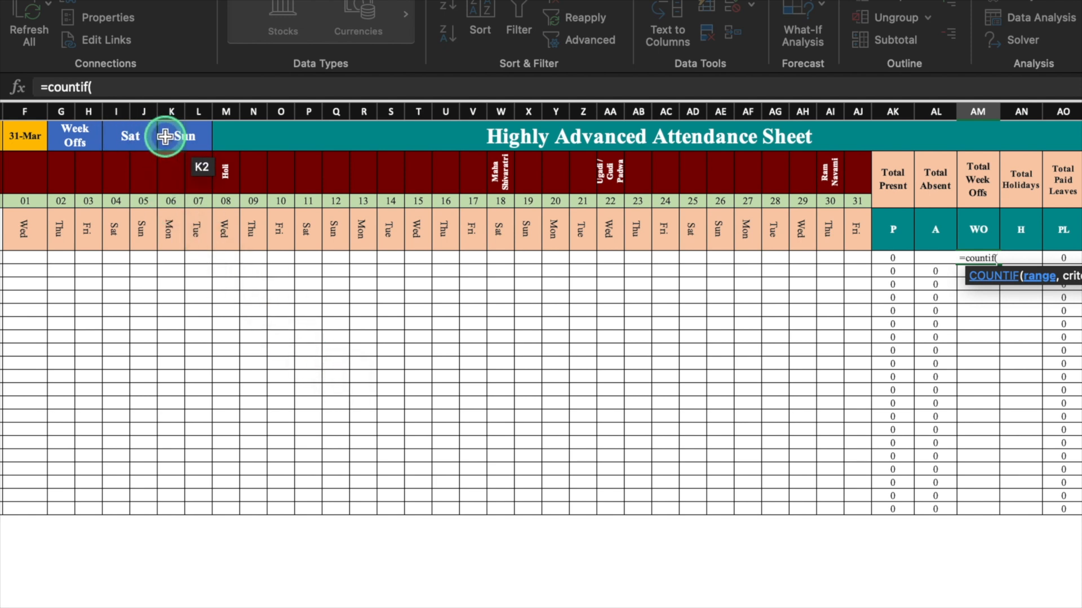
drag(23, 229, 857, 230)
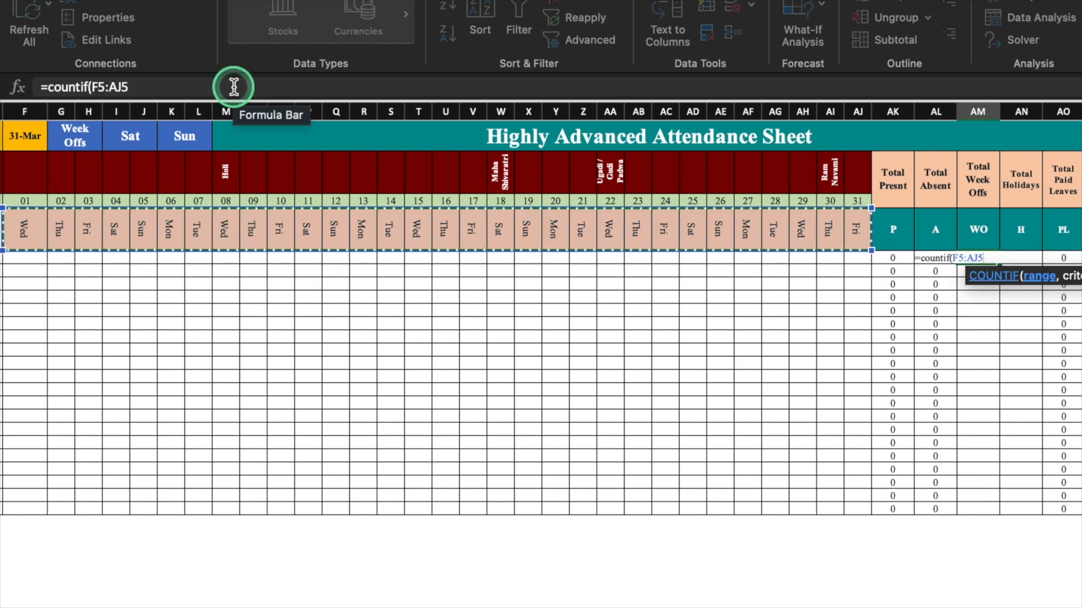
key(F4)
text(,)
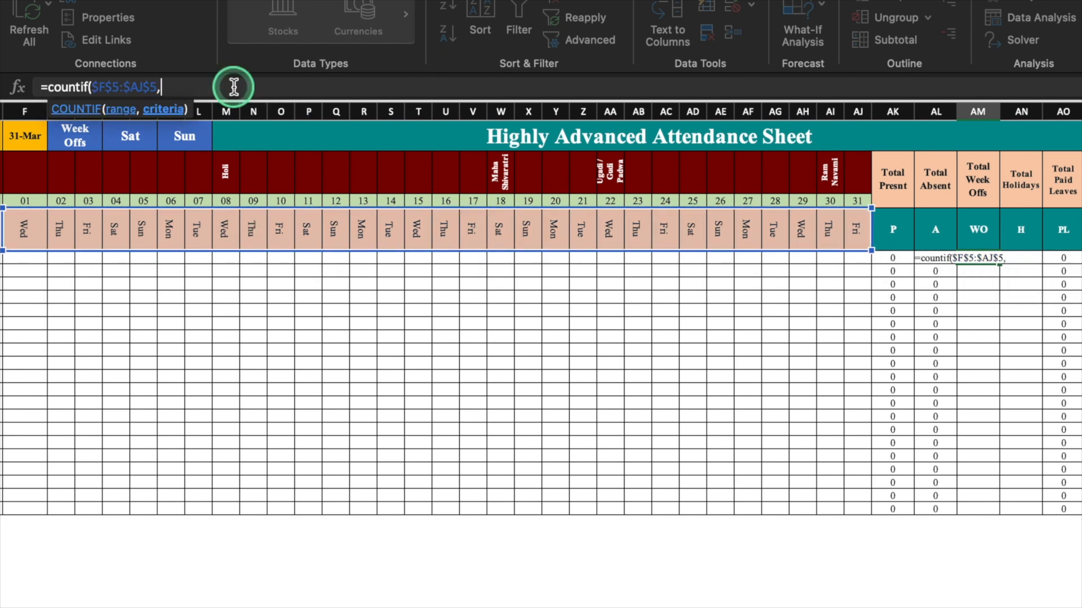
click(134, 134)
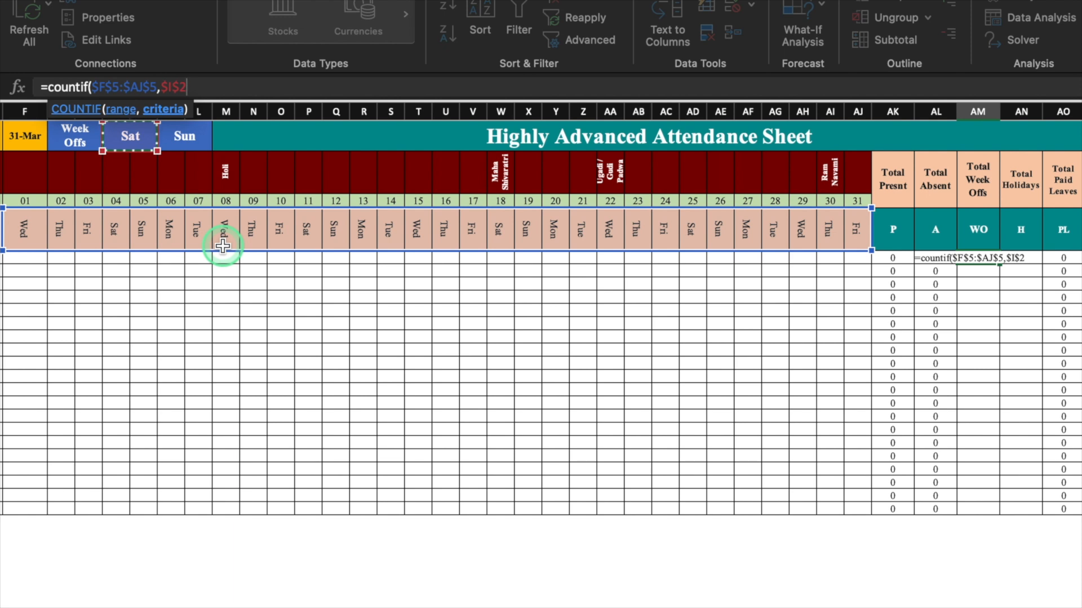
- Add +COUNTIF($F$5:$AJ$5,$K$2) for the second week-off day to the AM6 formula and fill it down through AM25
text()+coun)
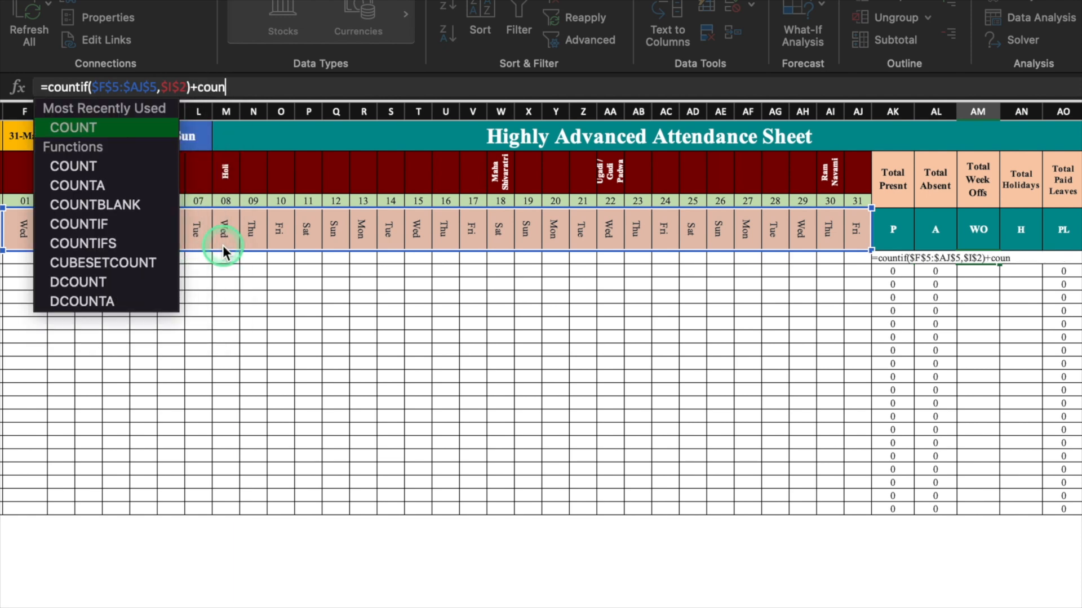
text(tif()
drag(24, 224, 855, 242)
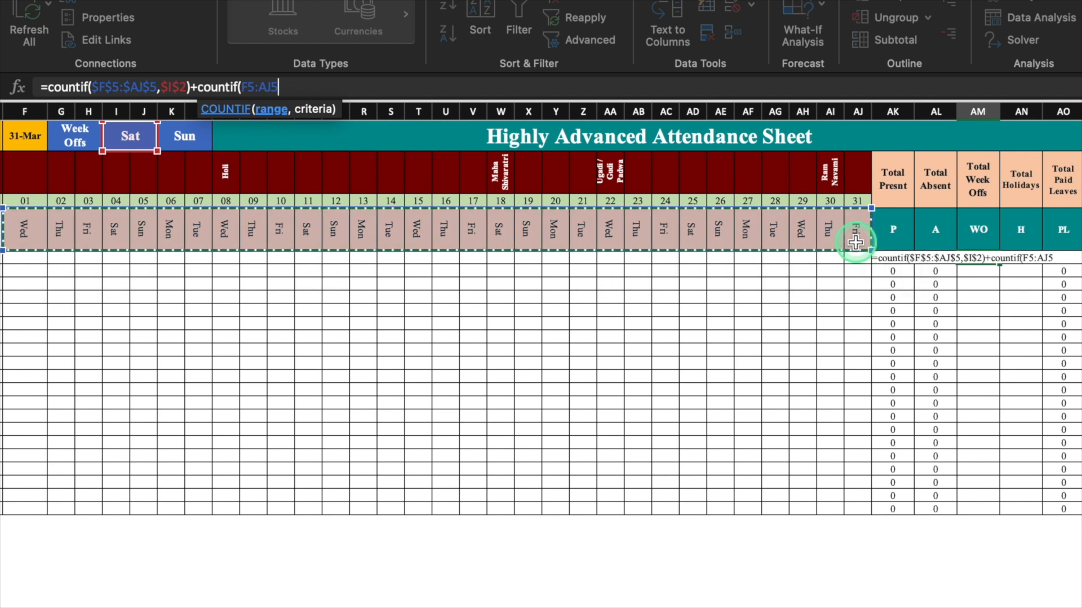
key(F4)
text(,)
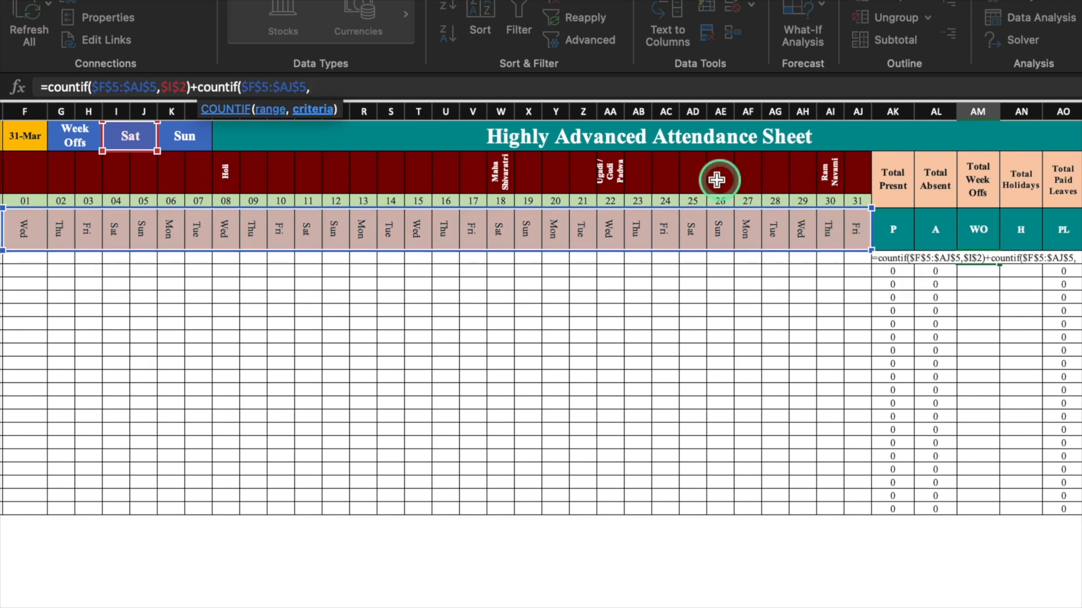
click(183, 136)
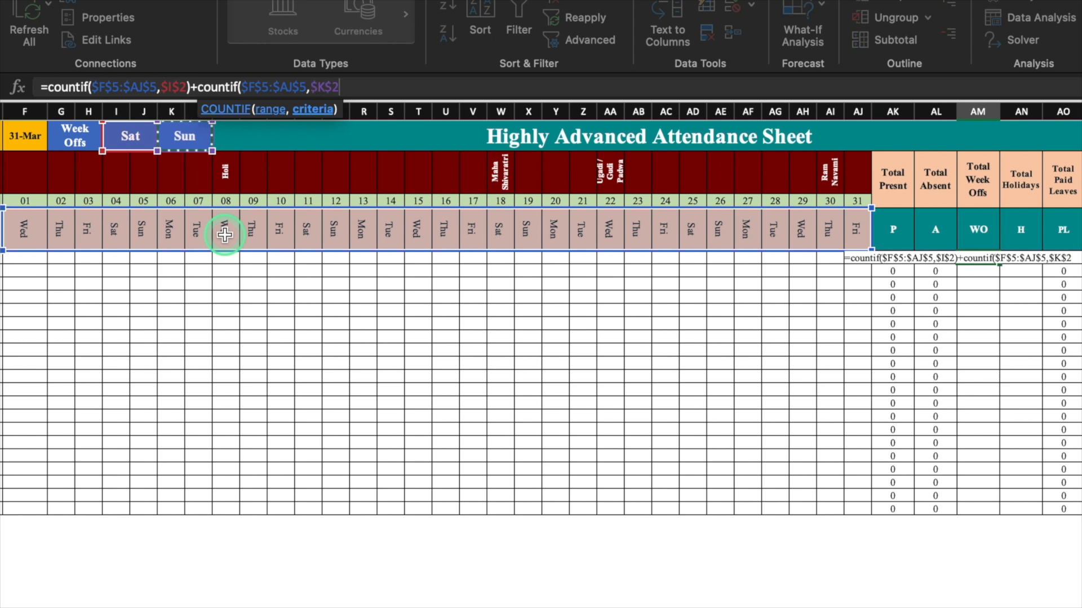
text())
key(Return)
click(981, 255)
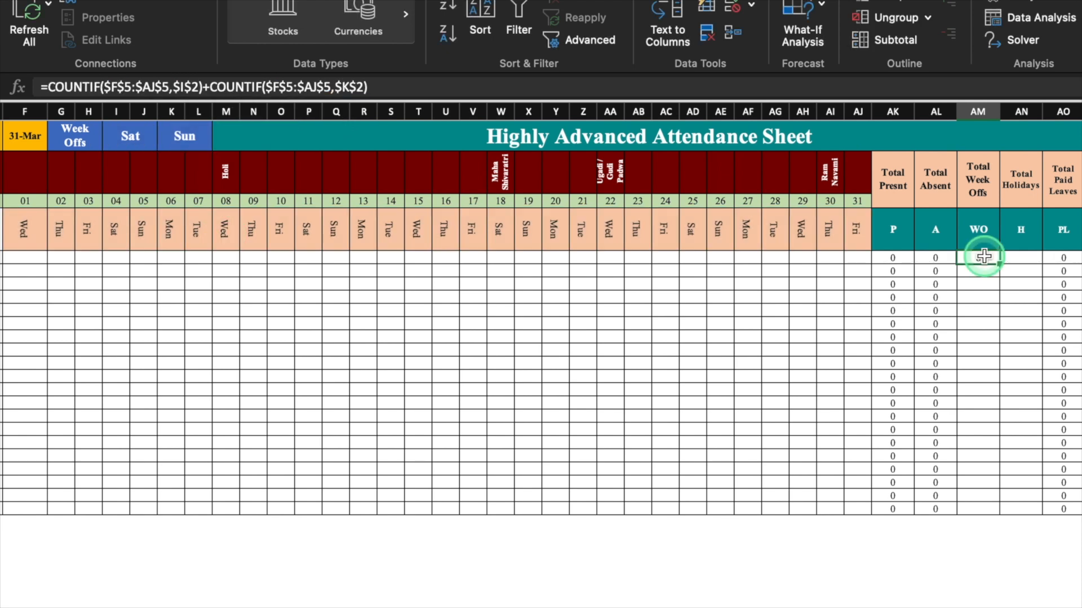
drag(999, 264, 999, 510)
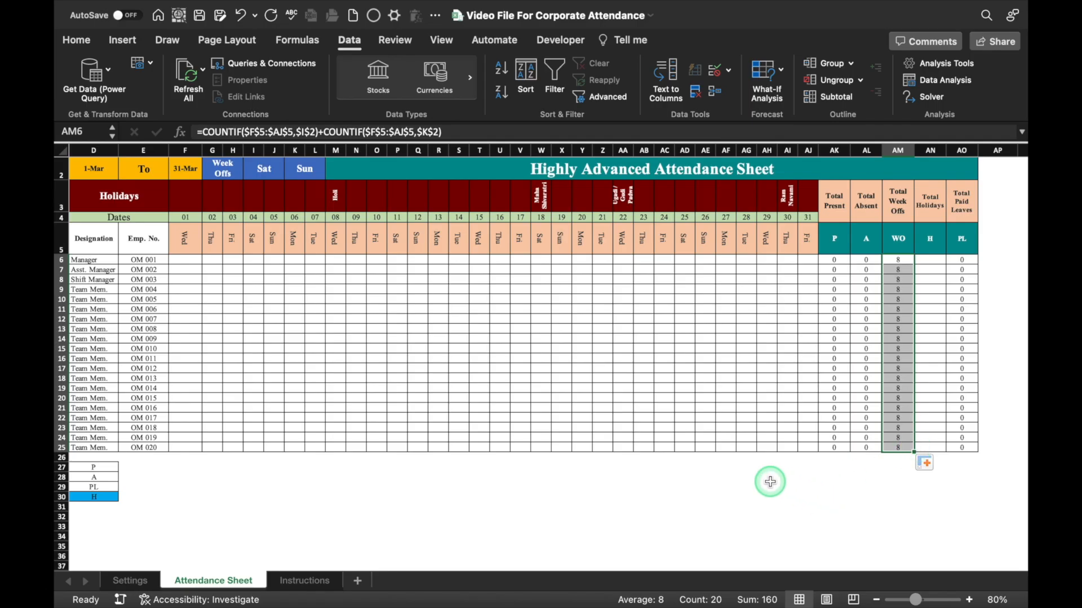
- Switch the month in B3 through Jan, Feb, March, april and back to Jan, checking the Total Week Offs column
drag(624, 565, 616, 565)
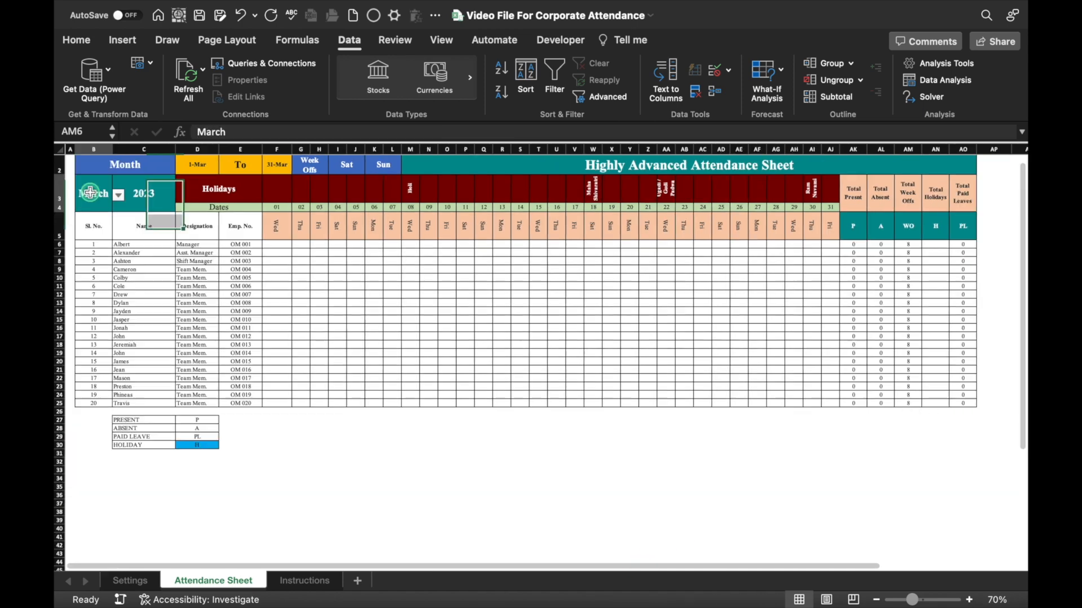
click(119, 194)
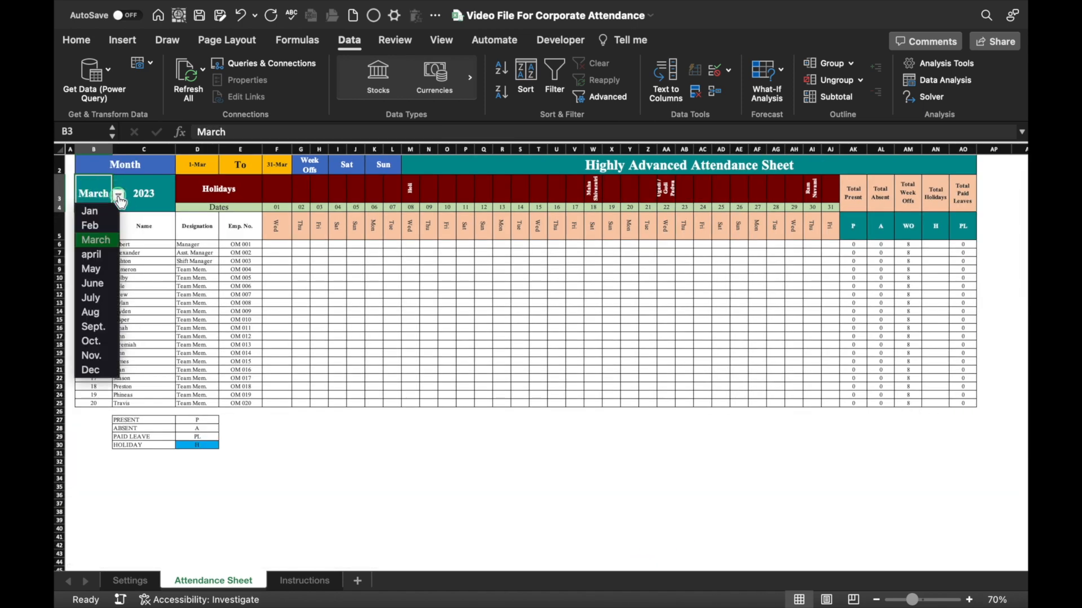
click(92, 211)
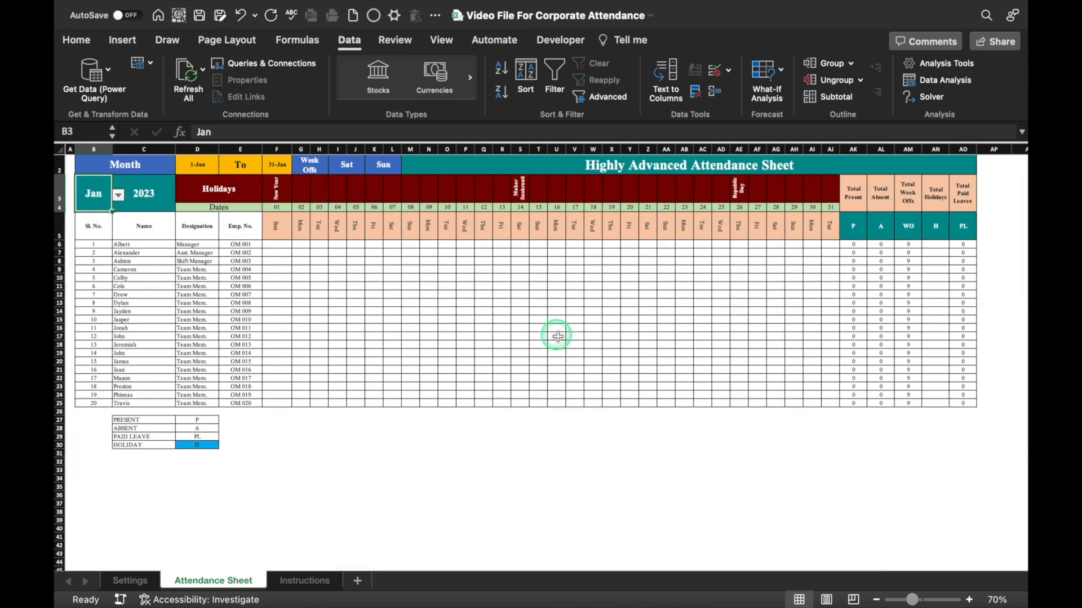
click(121, 195)
click(93, 226)
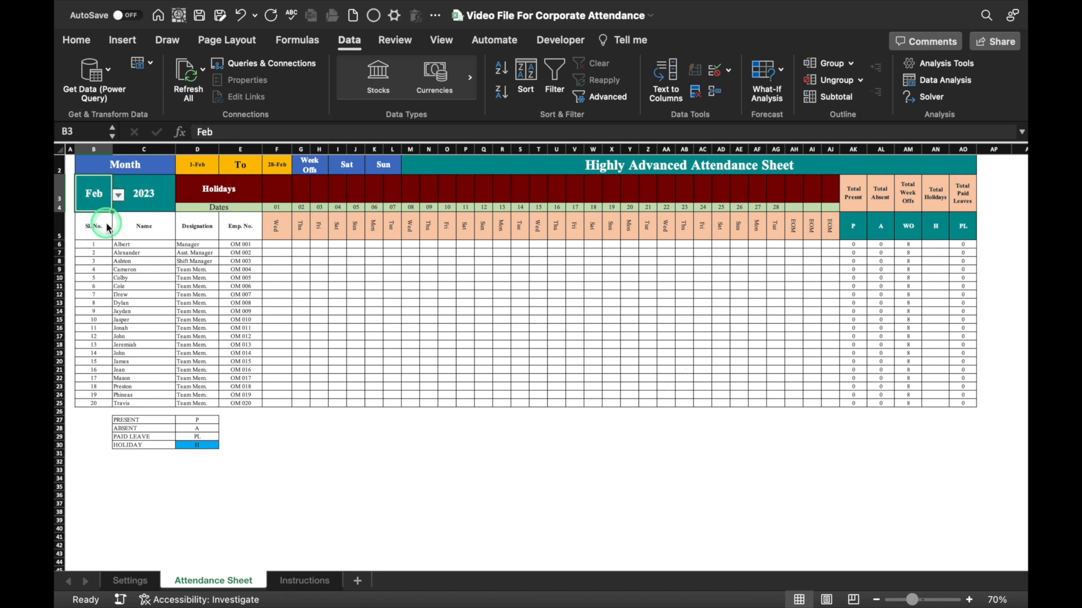
click(120, 195)
click(94, 240)
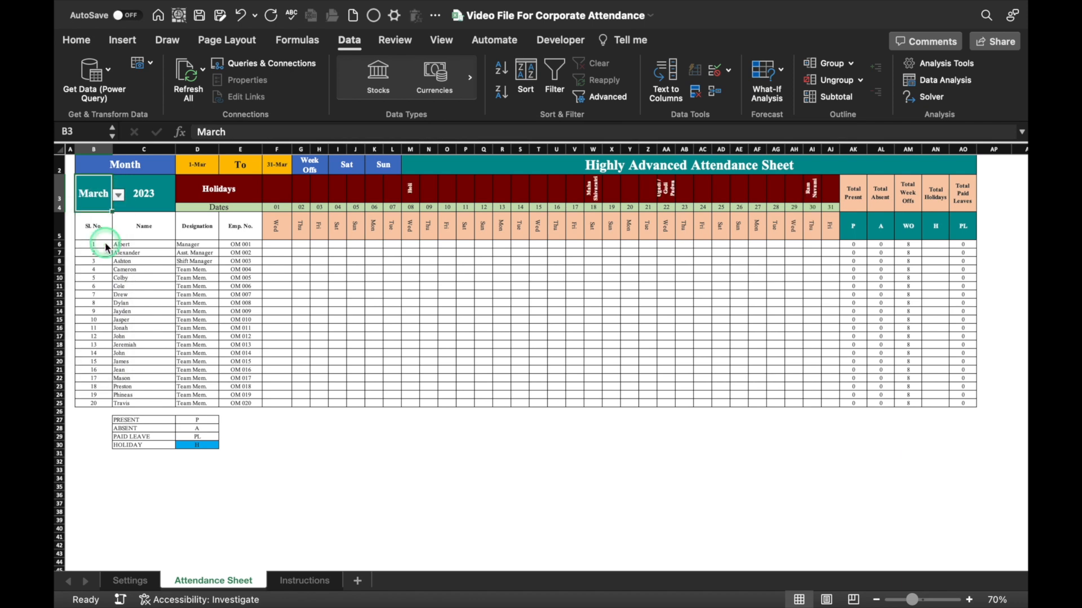
click(118, 195)
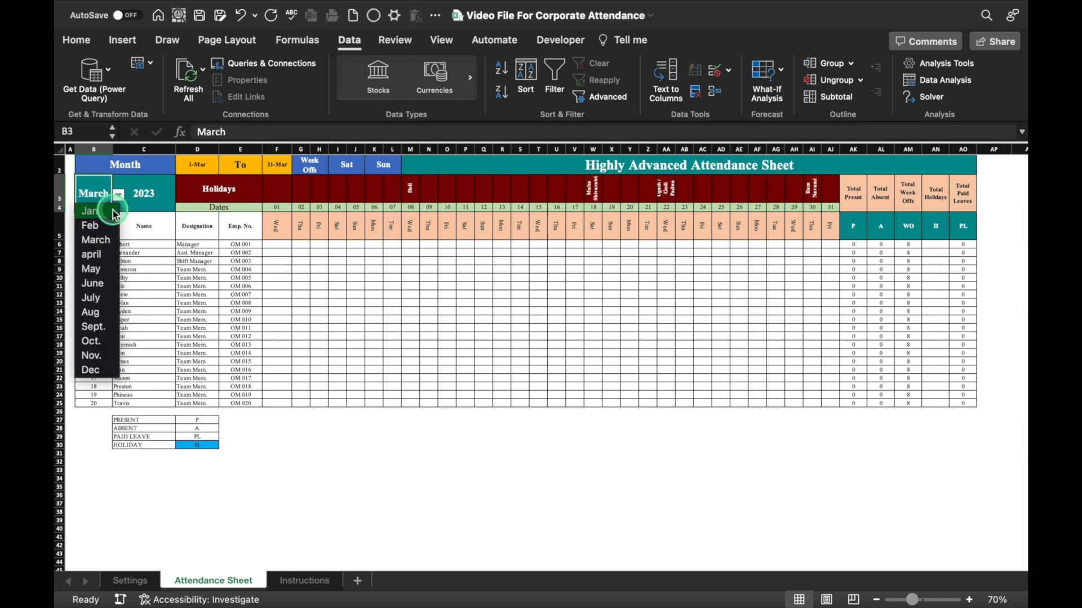
click(105, 255)
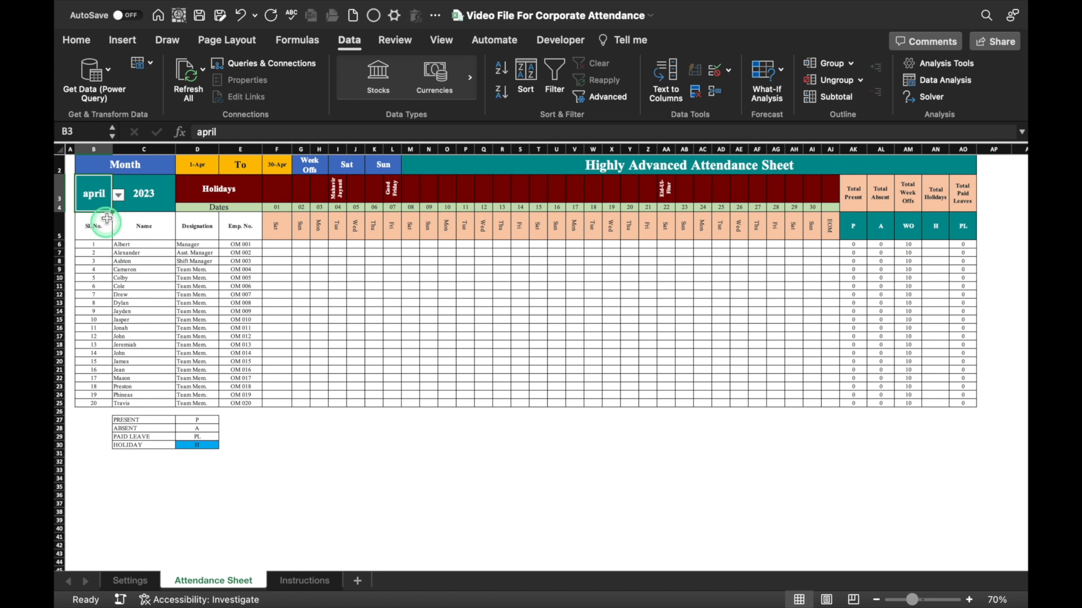
click(118, 195)
click(106, 209)
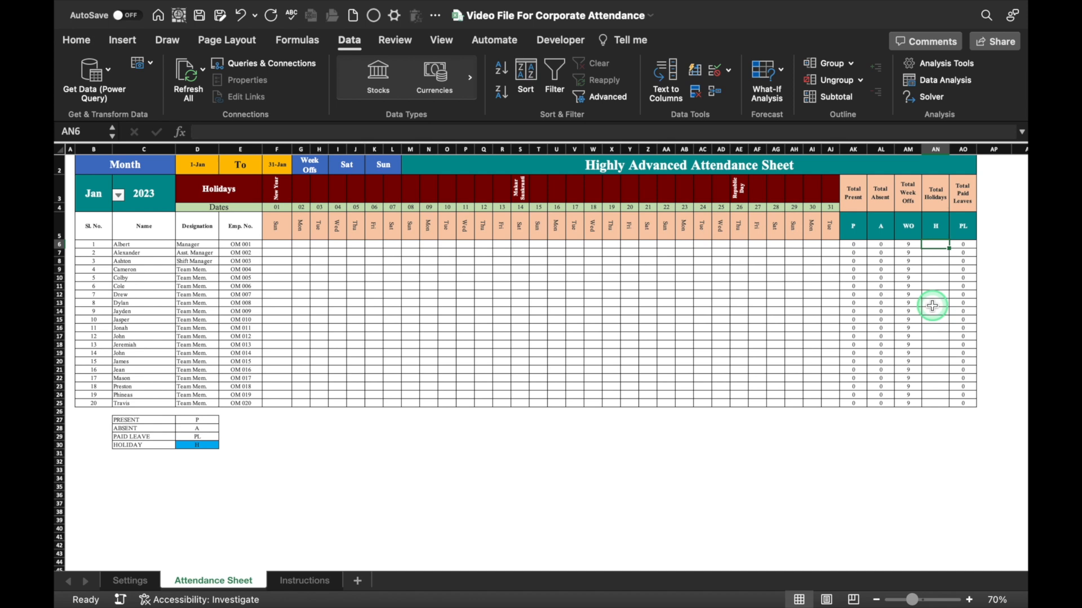
- Begin a COUNTA formula in AN6, the first employee's Total Holidays cell, over the holiday-name range F3:AJ3
text(=co)
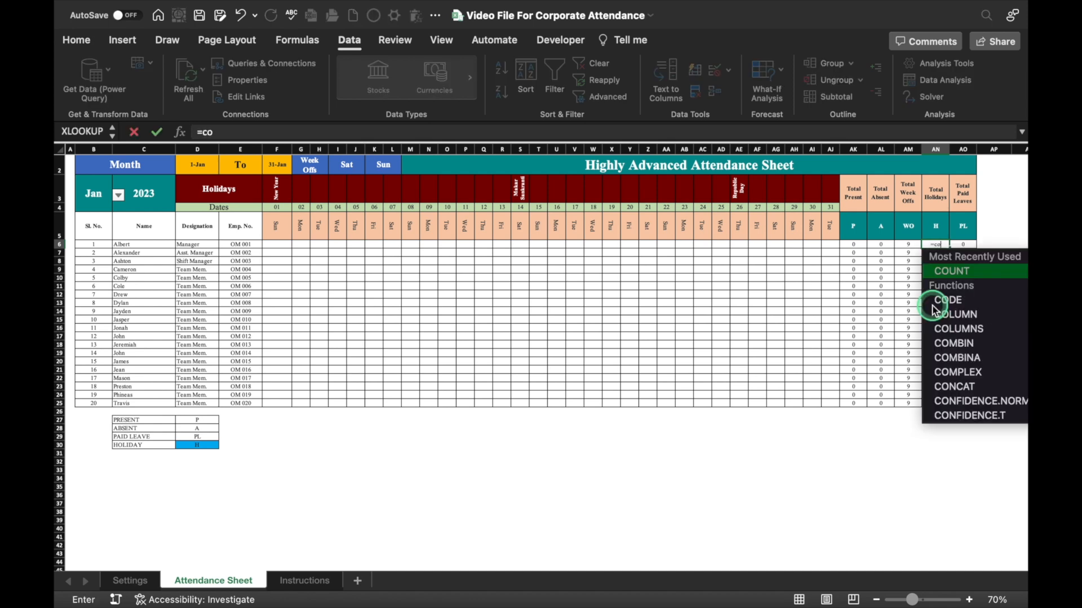
text(unta()
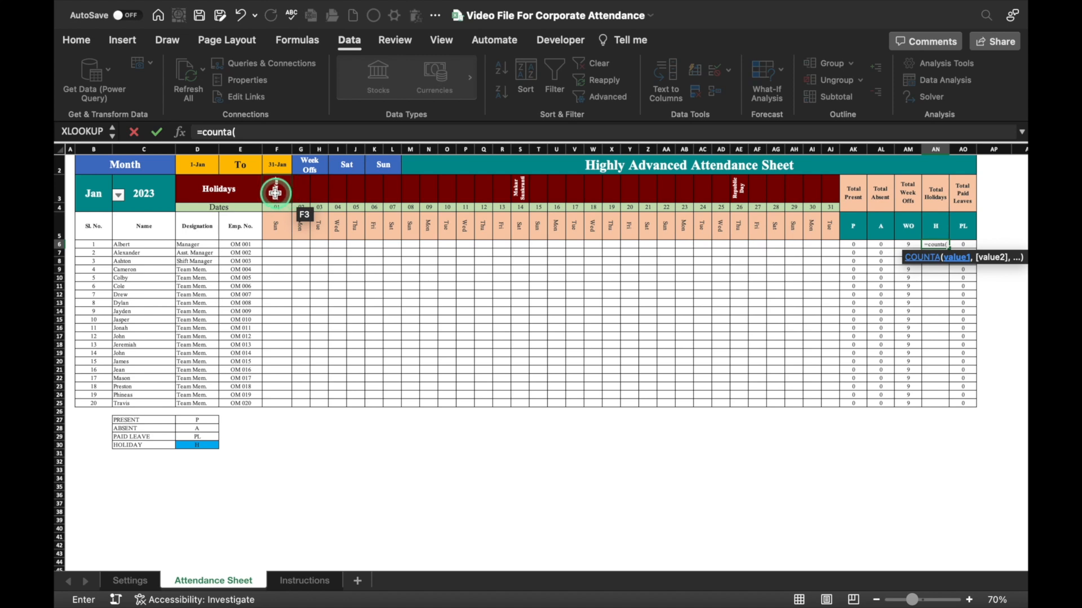
drag(275, 191, 837, 194)
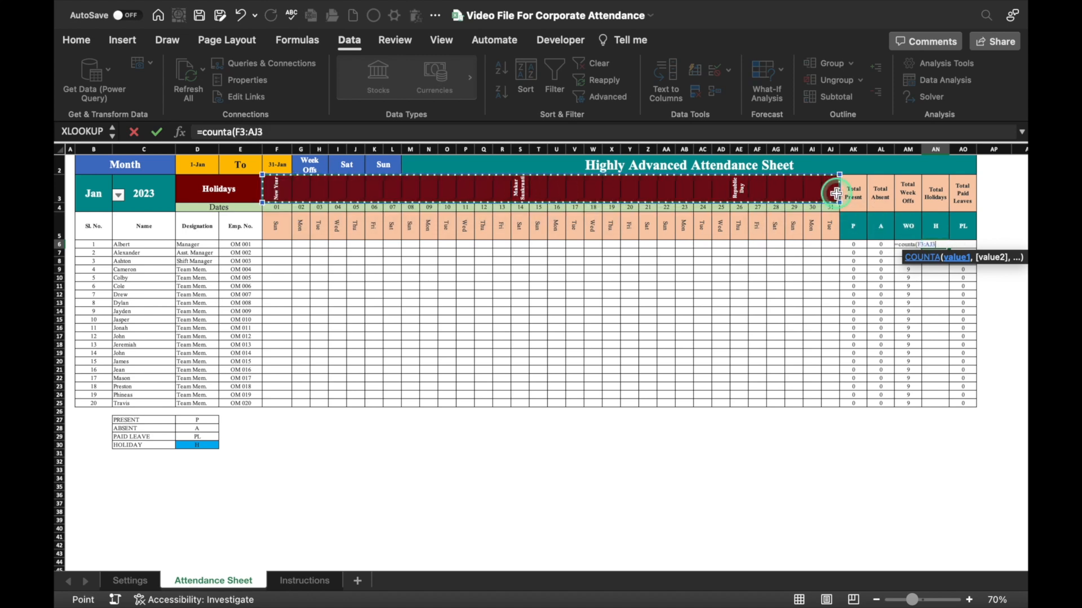
- Complete the Total Holidays formula in AN6 as =COUNTA($F$3:$AJ$3)-COUNTBLANK($F$3:$AJ$3) and fill it down to AN25
key(F4)
text()-countblank()
drag(276, 189, 828, 191)
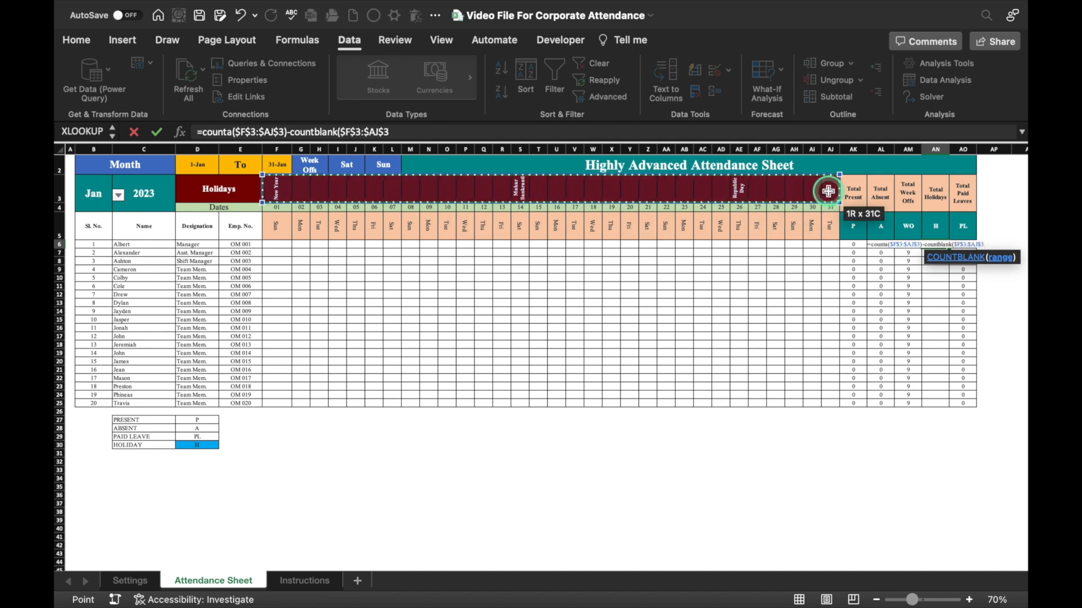
key(F4)
text())
key(Return)
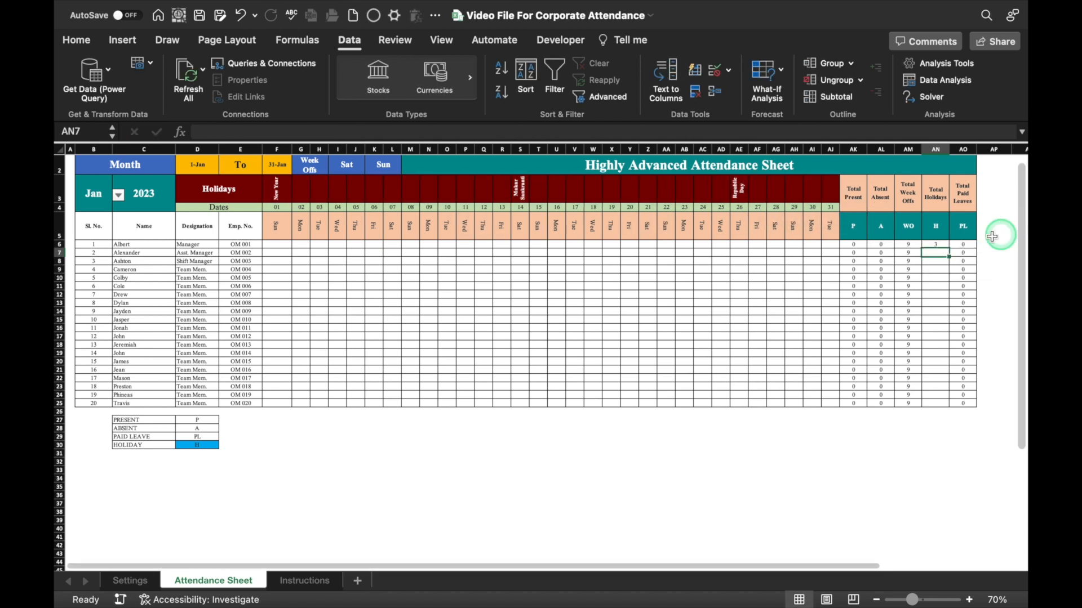
click(937, 246)
drag(951, 248, 950, 407)
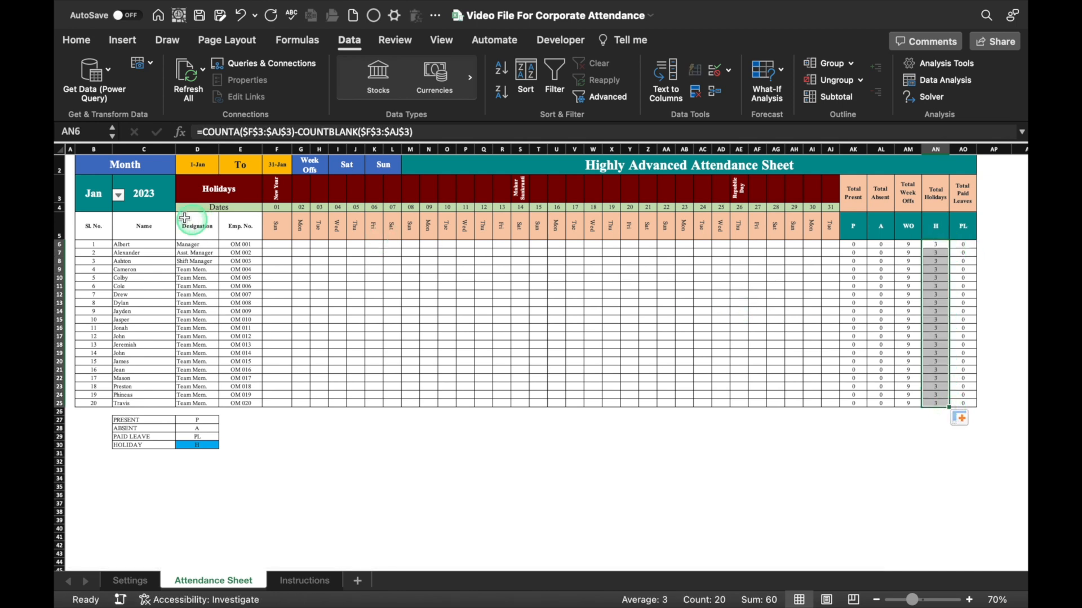
- Switch the month to Feb and then to March to check the Total Holidays column
click(119, 195)
click(118, 195)
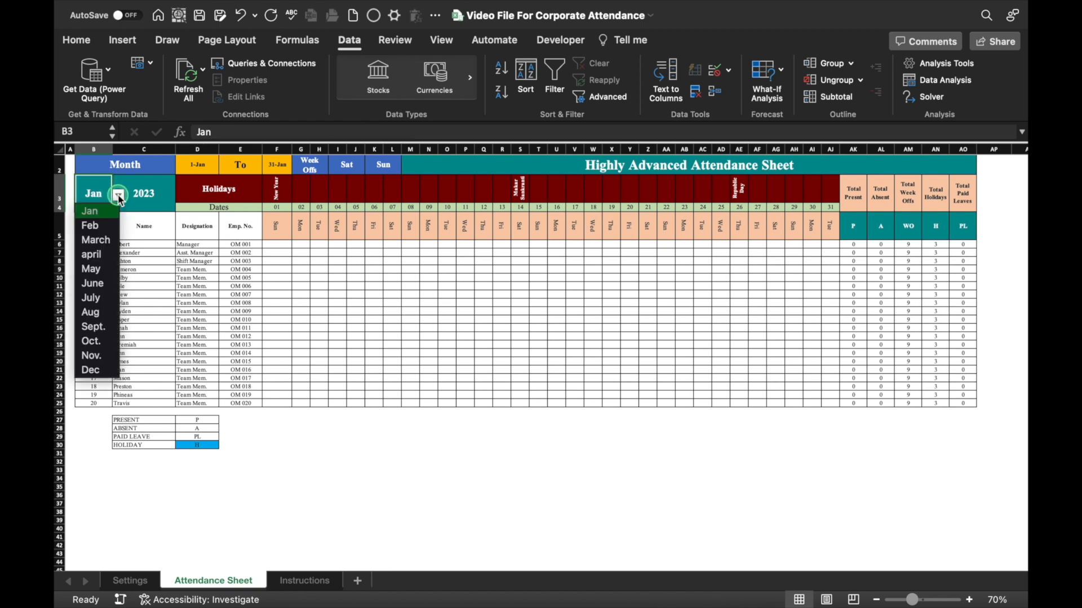
click(107, 226)
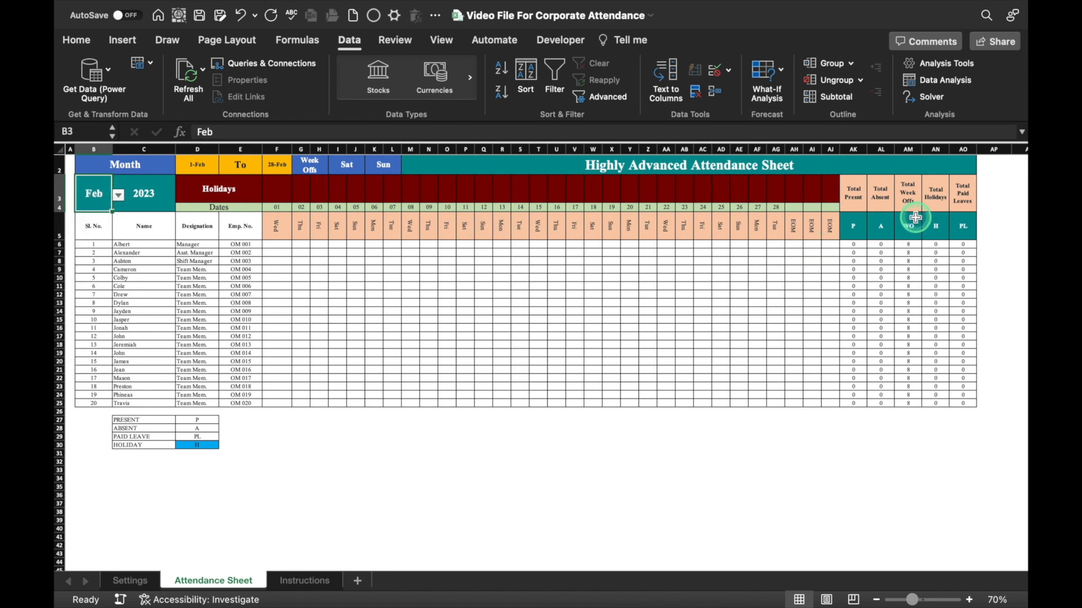
click(118, 195)
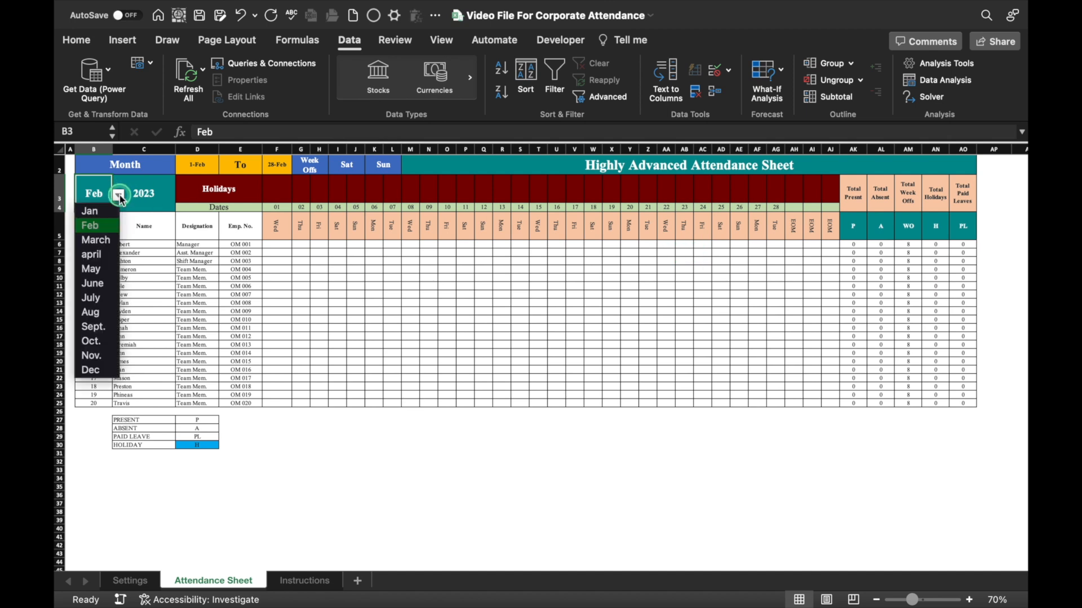
click(107, 241)
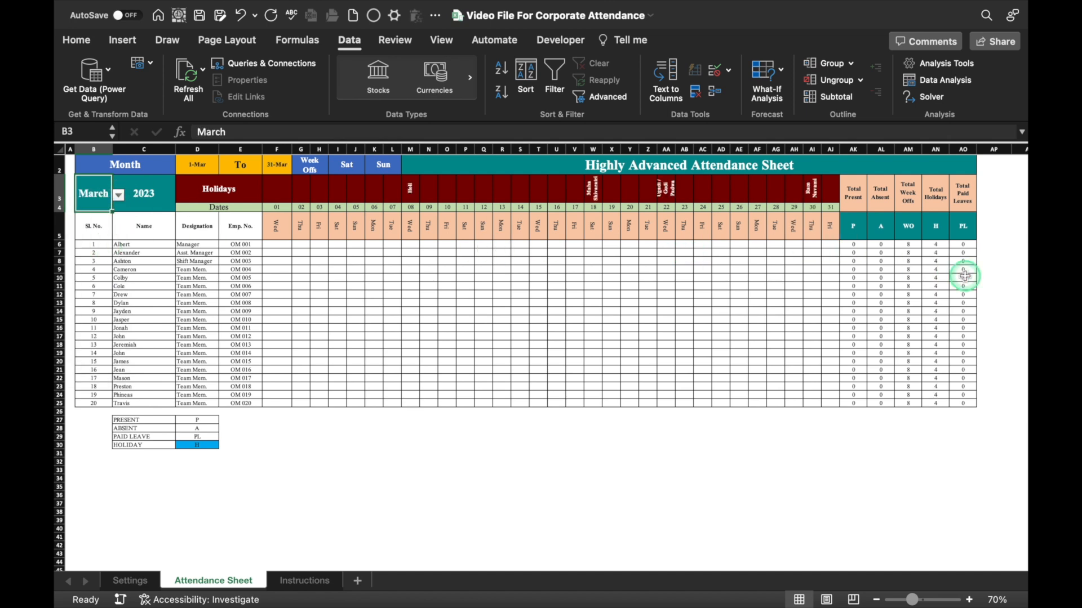
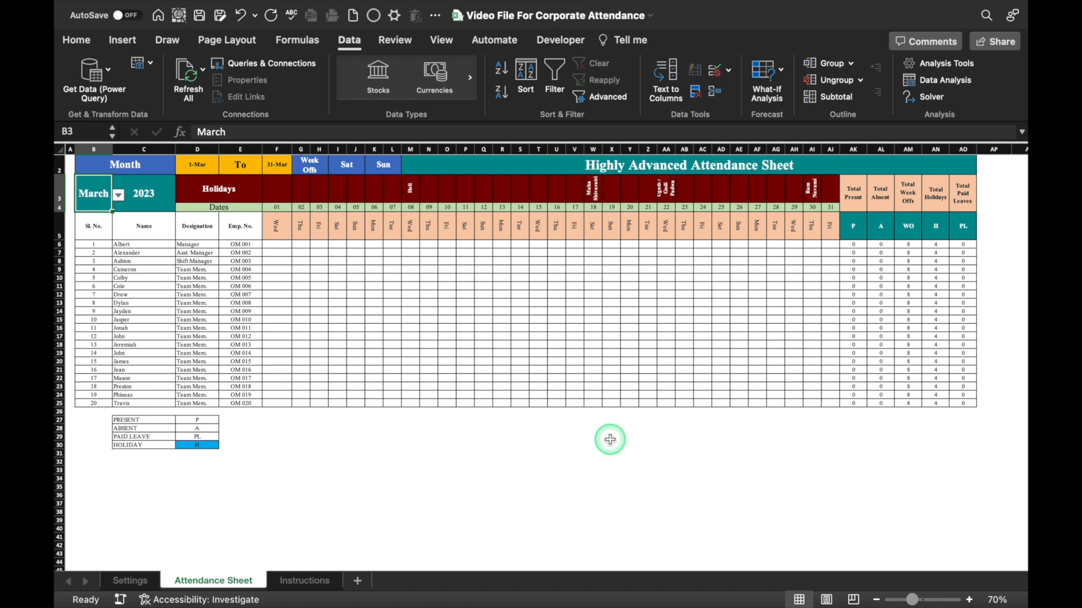
- Add an Equal To conditional formatting rule to F6:AJ25 that gives cells containing P a green fill with dark green text
click(282, 246)
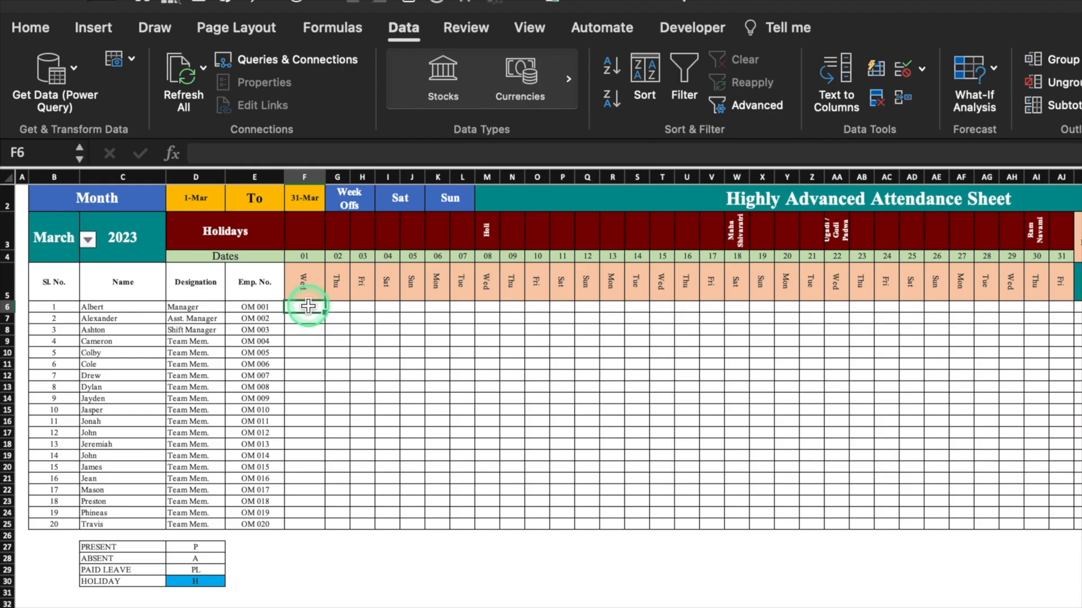
drag(282, 246, 678, 372)
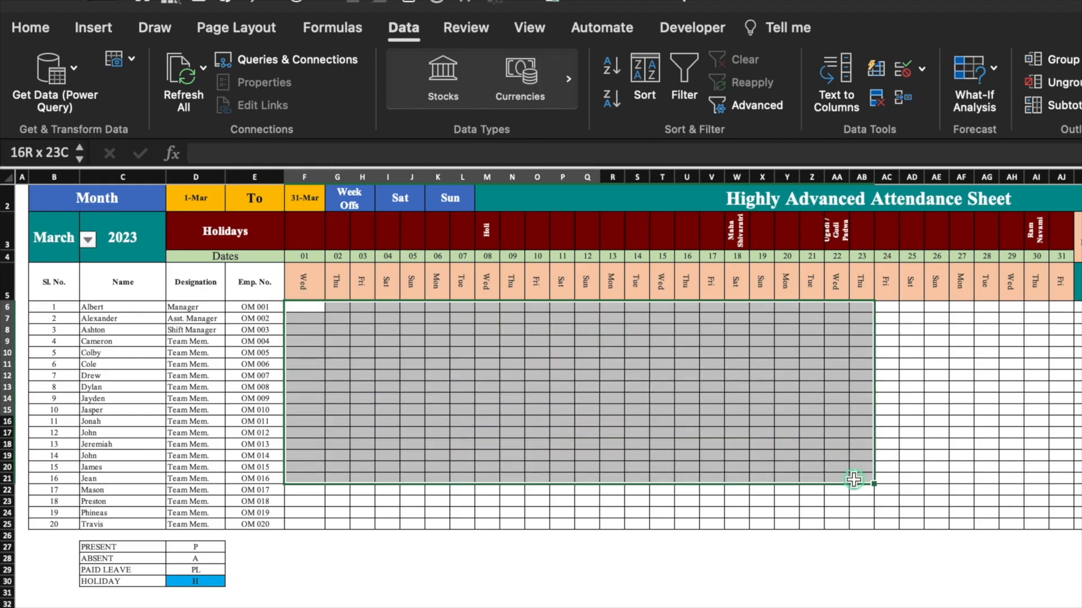
drag(854, 479, 1061, 524)
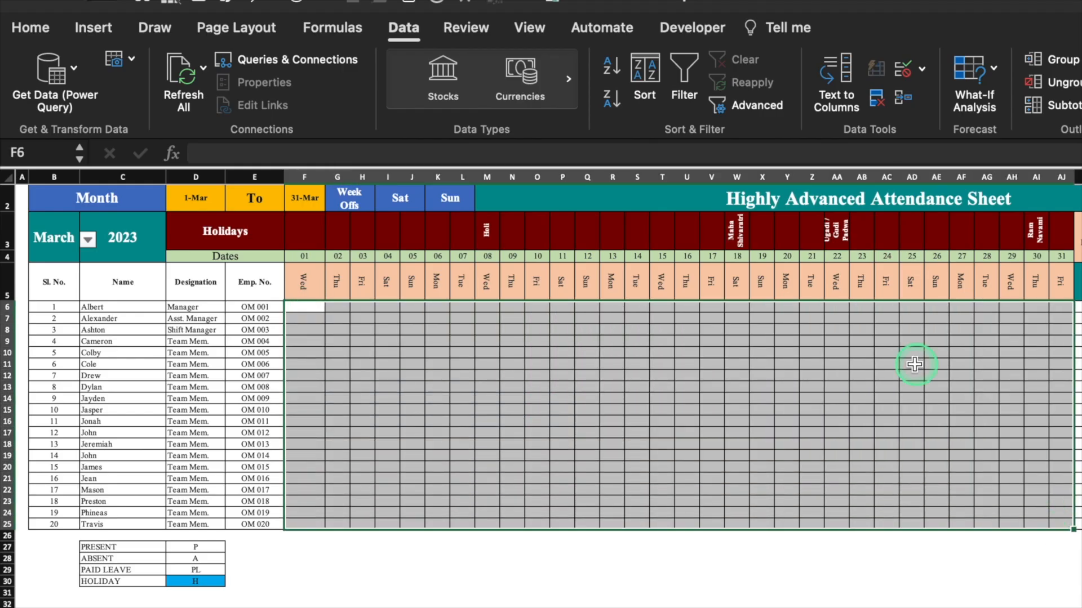
click(48, 33)
click(862, 69)
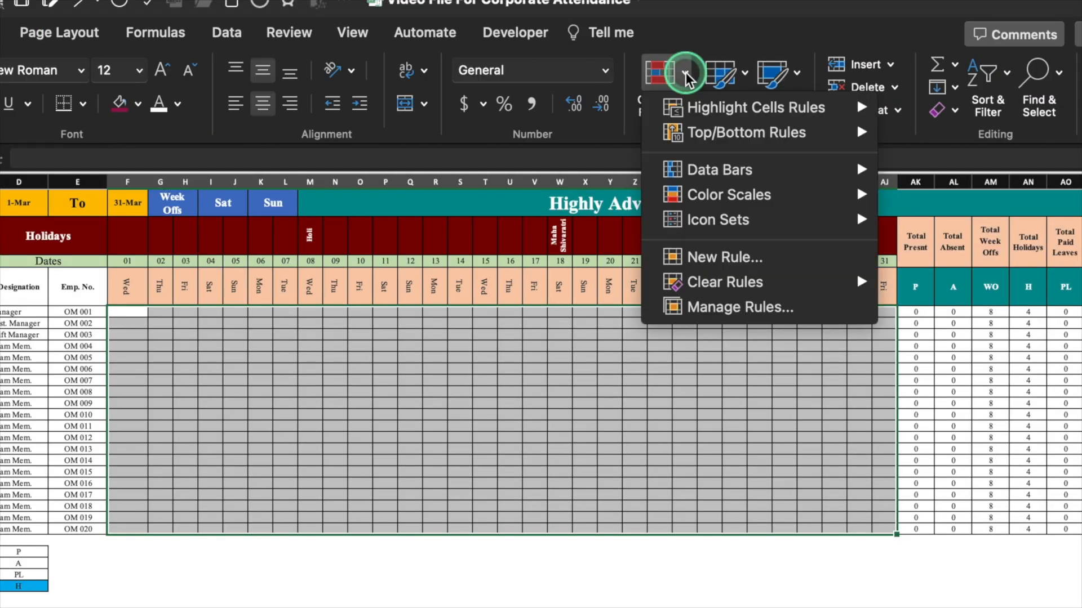
mouse_move(760, 111)
click(968, 188)
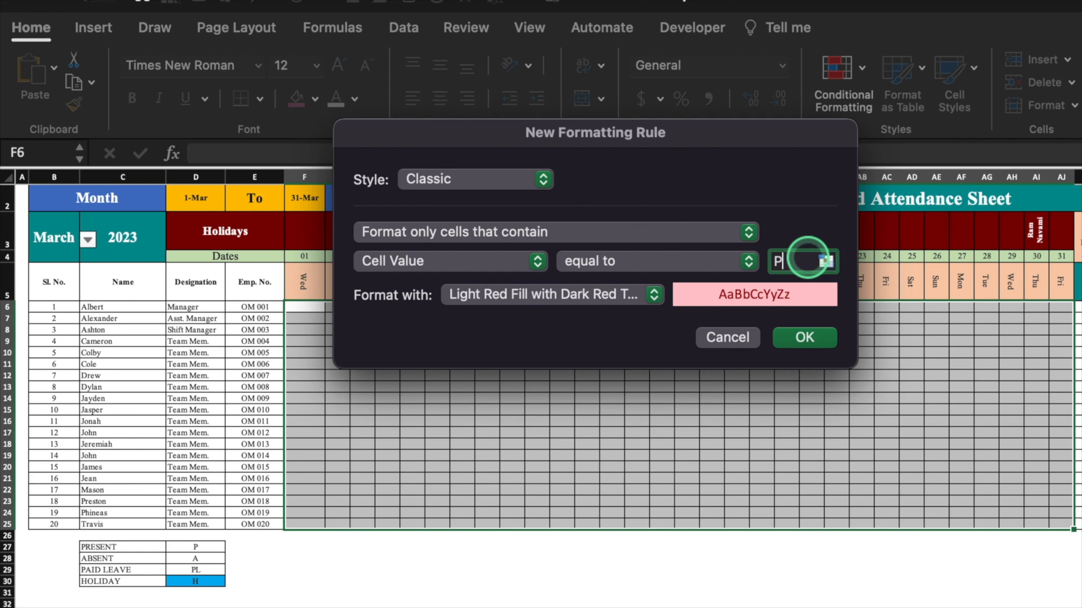
text(P)
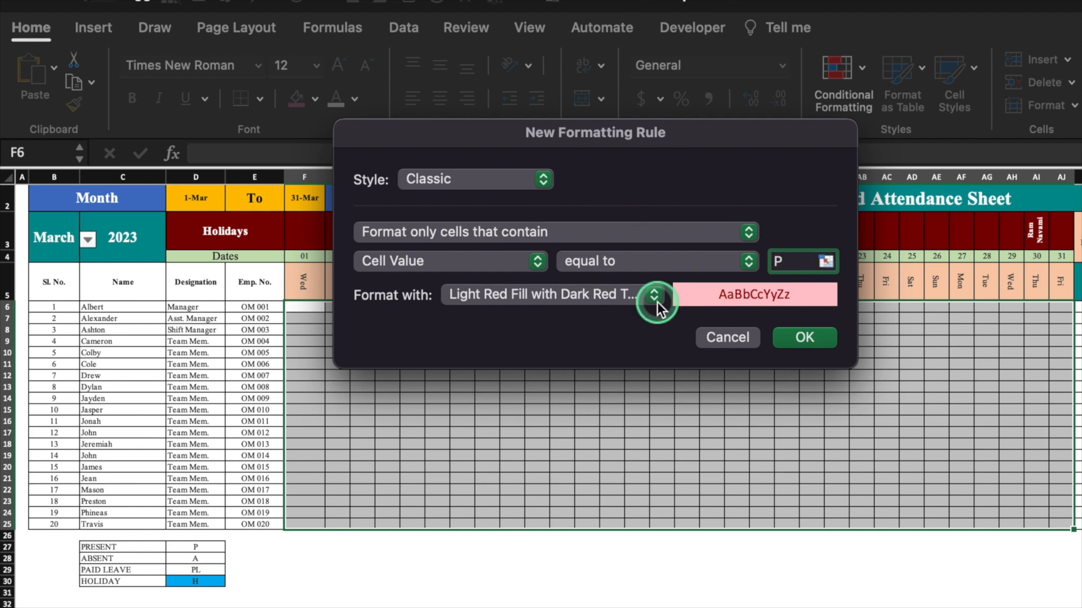
click(653, 295)
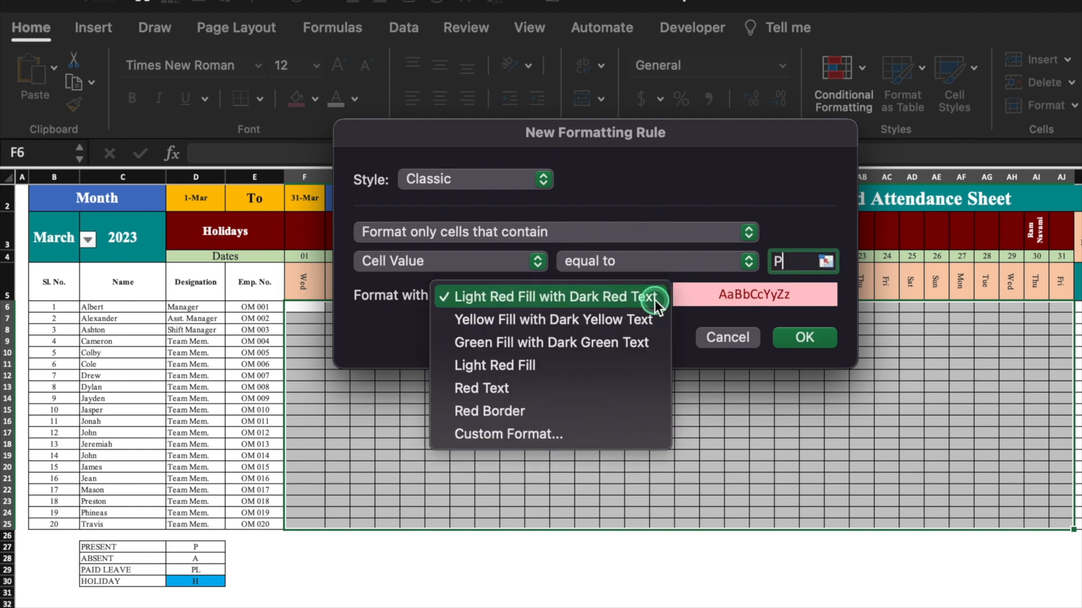
click(616, 340)
click(805, 337)
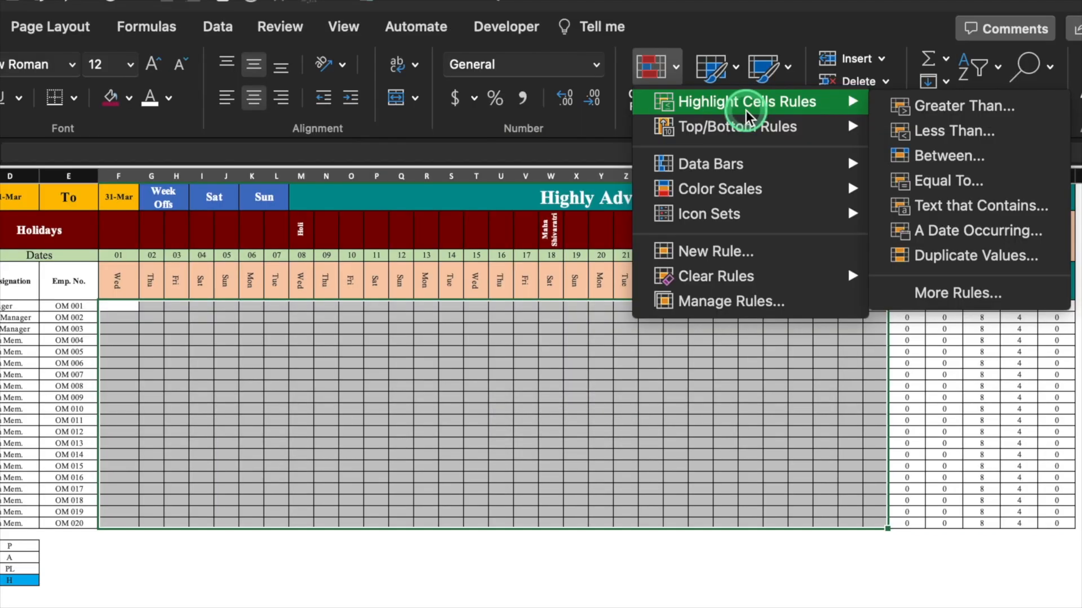
- Add an Equal To rule to the same range that gives cells containing A a light red fill with dark red text
click(677, 68)
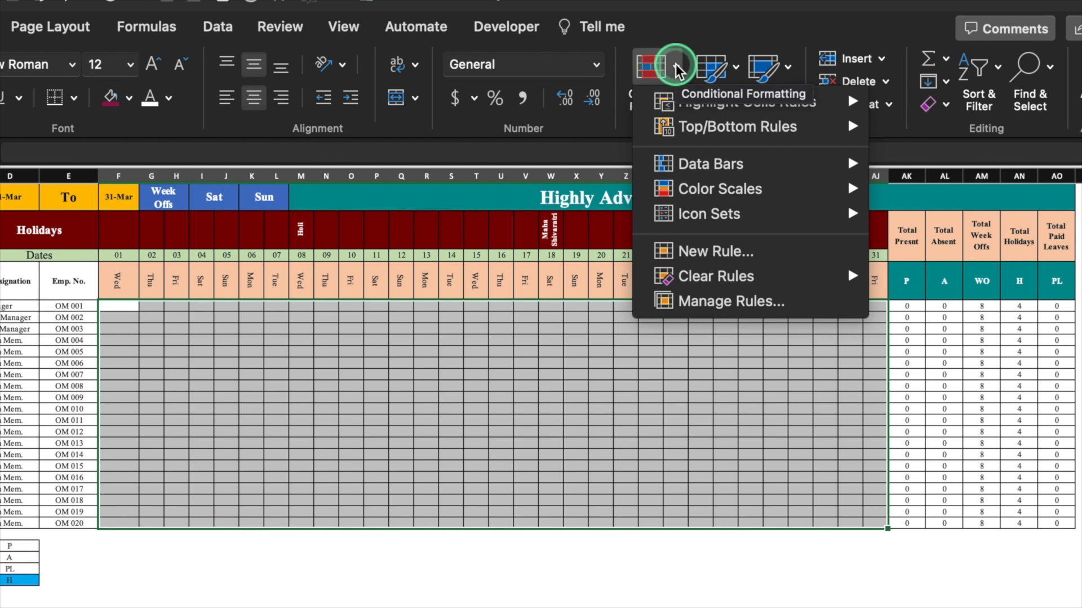
click(744, 106)
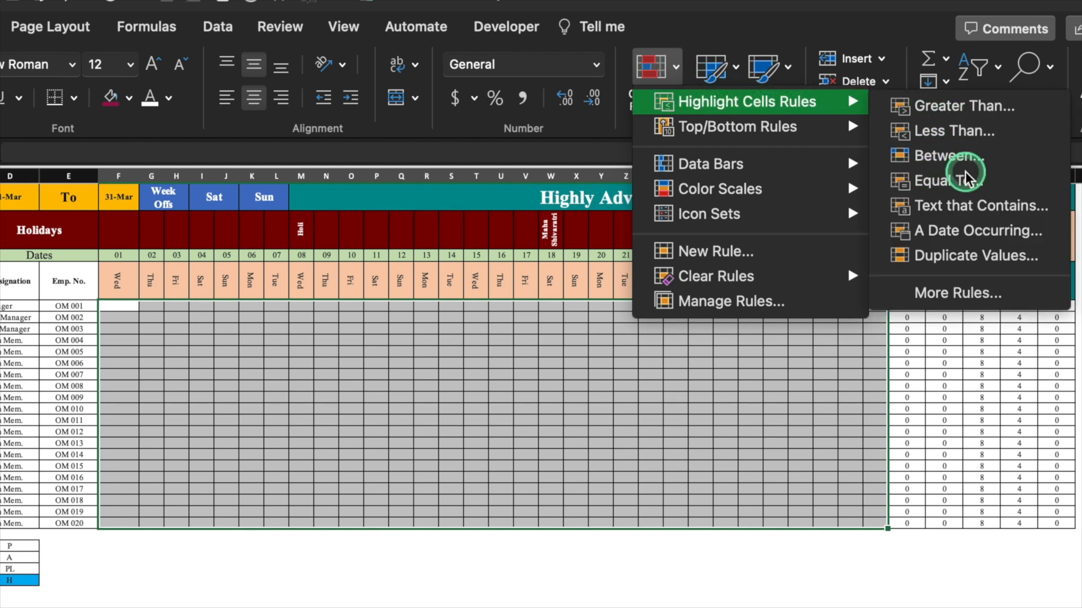
click(902, 179)
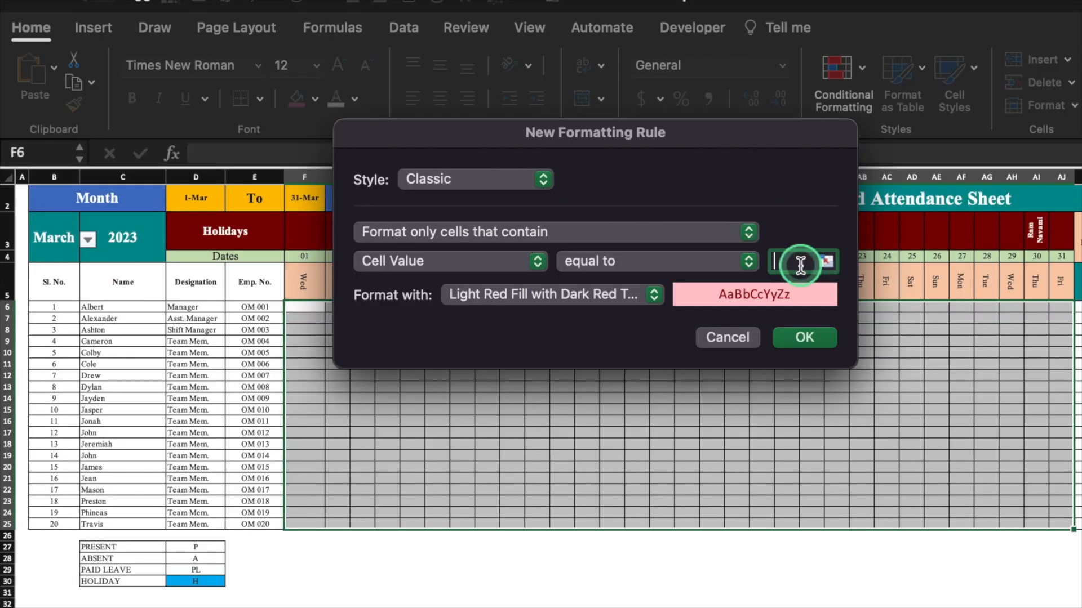
click(811, 336)
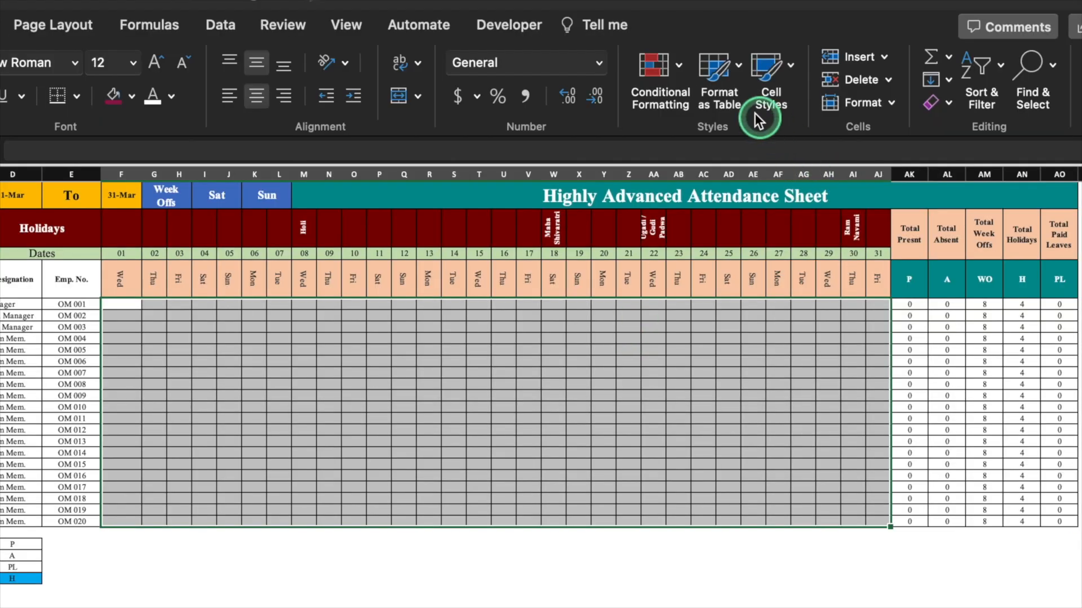
- Add an Equal To rule to the same range that gives cells containing PL a yellow fill with dark yellow text
click(680, 71)
click(746, 101)
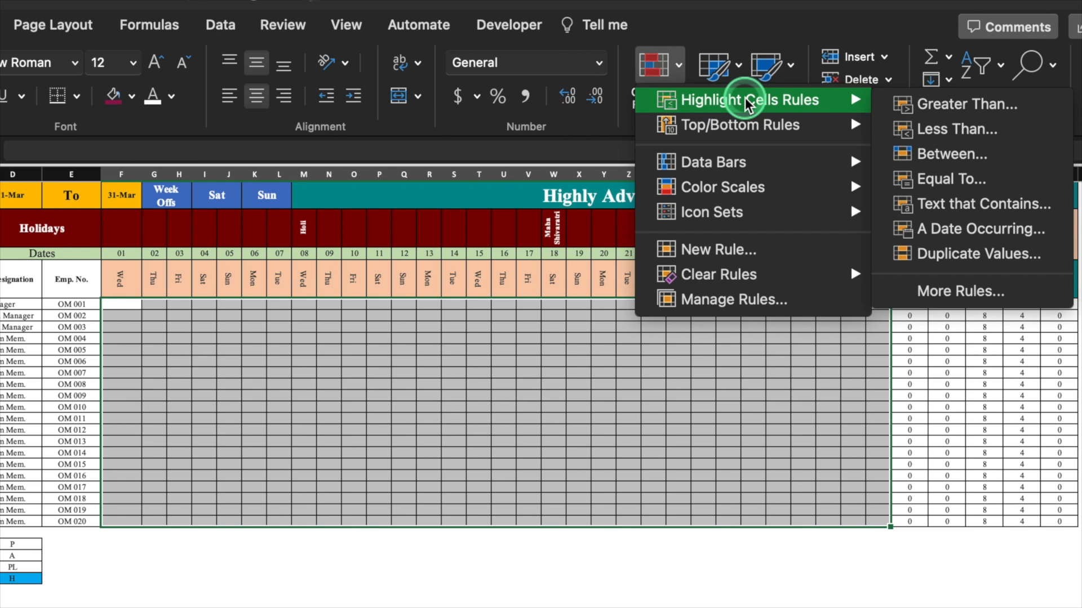
click(908, 180)
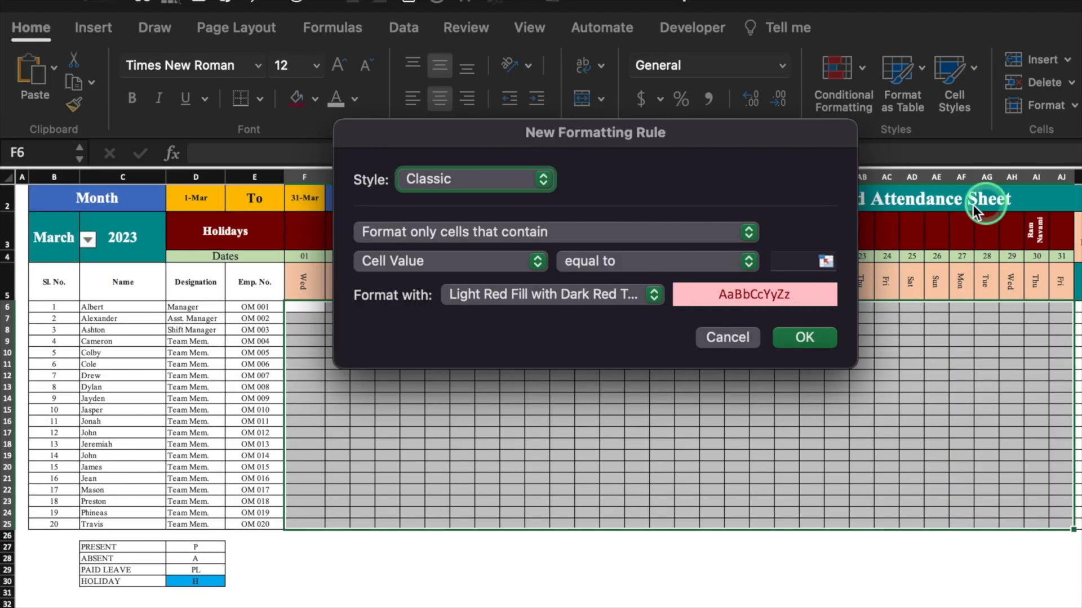
click(791, 257)
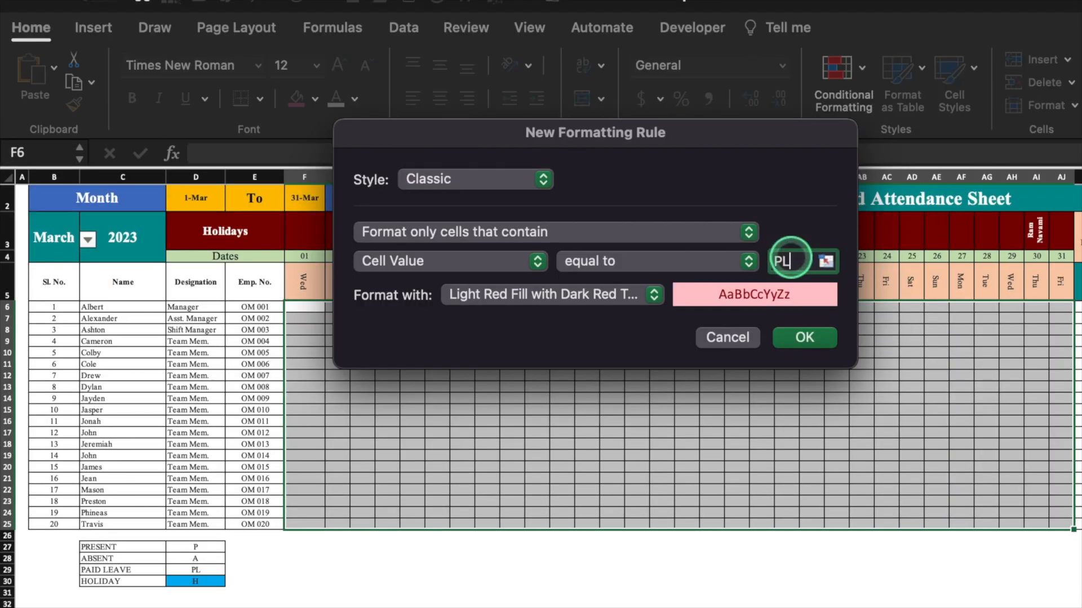
click(655, 295)
click(624, 318)
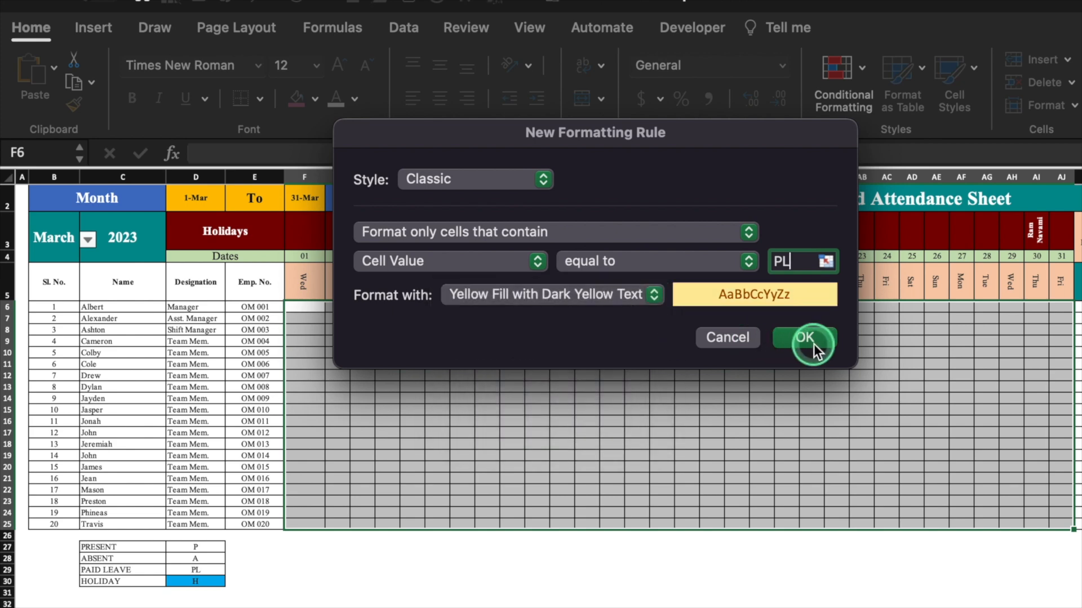
click(806, 338)
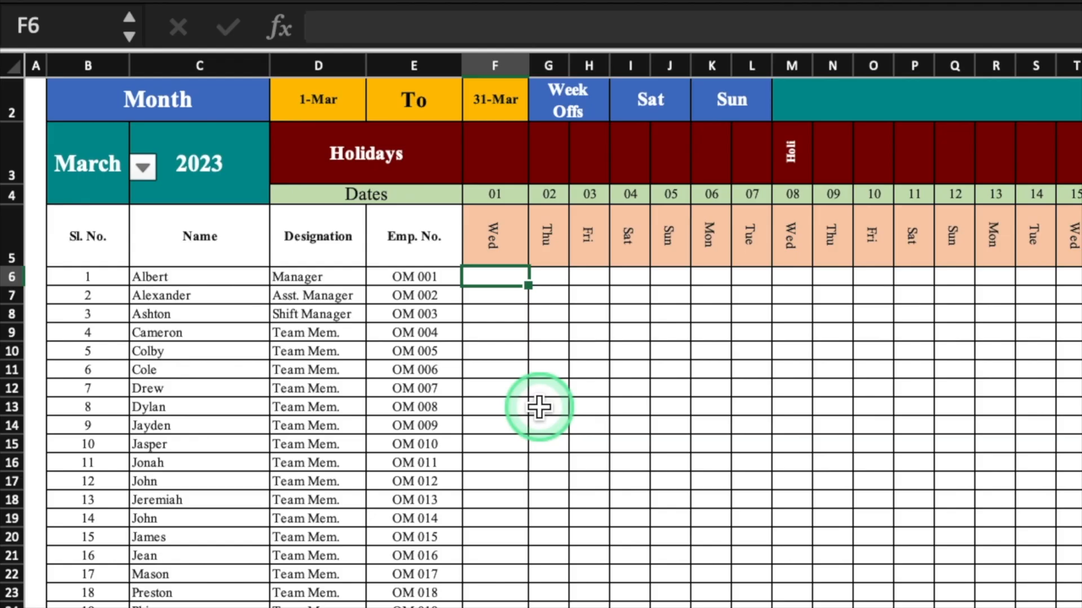
- Enter P in F6, A in F7 and Pl in F8 to test the attendance colour rules
text(P)
click(539, 407)
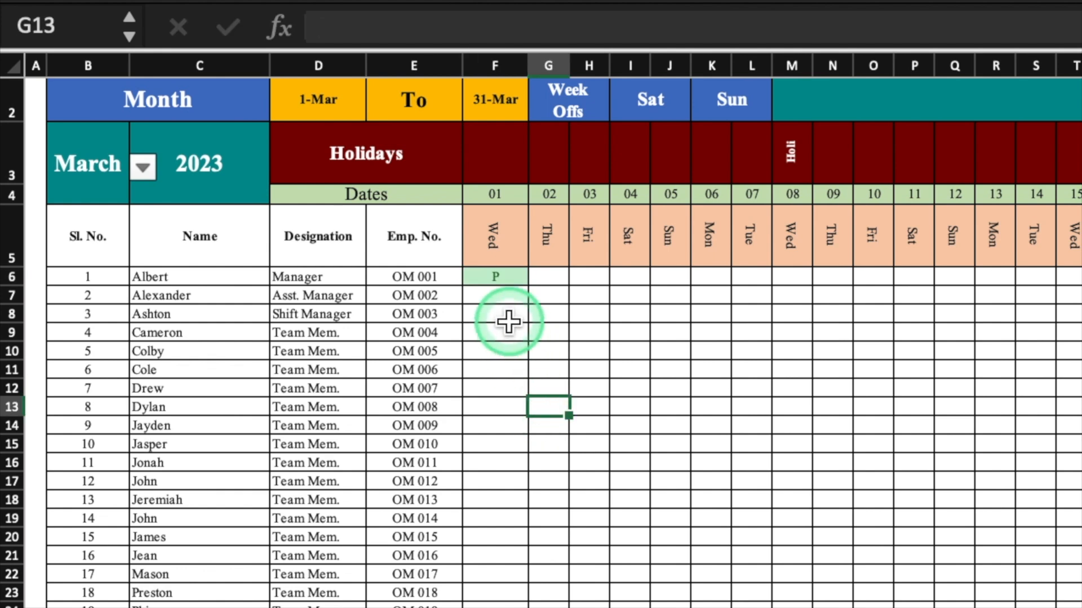
click(500, 295)
text(A)
click(534, 345)
click(495, 314)
text(Pl)
click(605, 500)
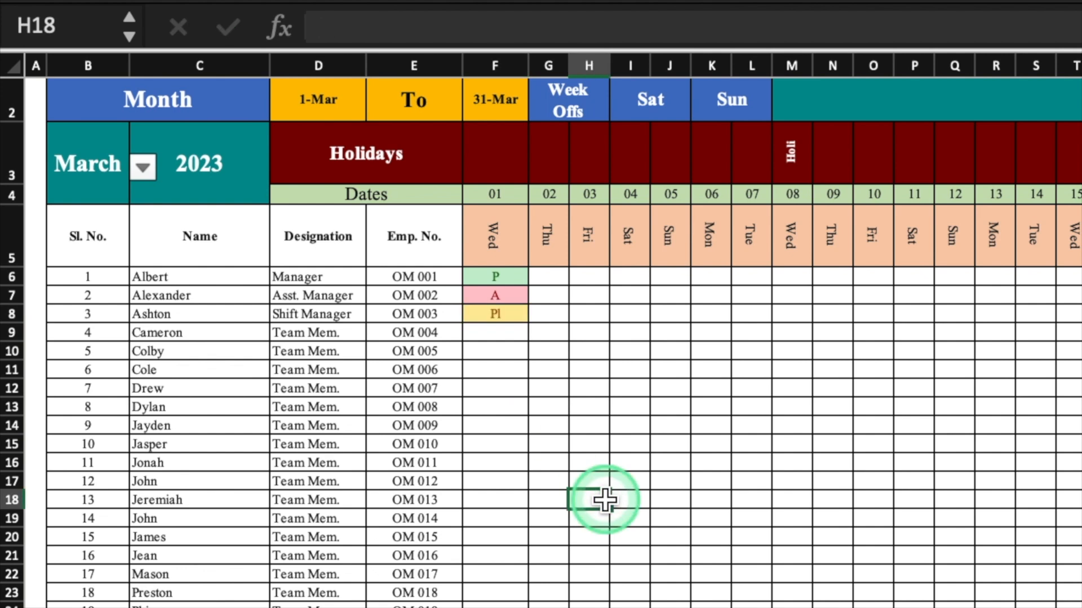
- Clear the test attendance entries from F6:F8
drag(495, 276, 501, 310)
key(Delete)
click(678, 408)
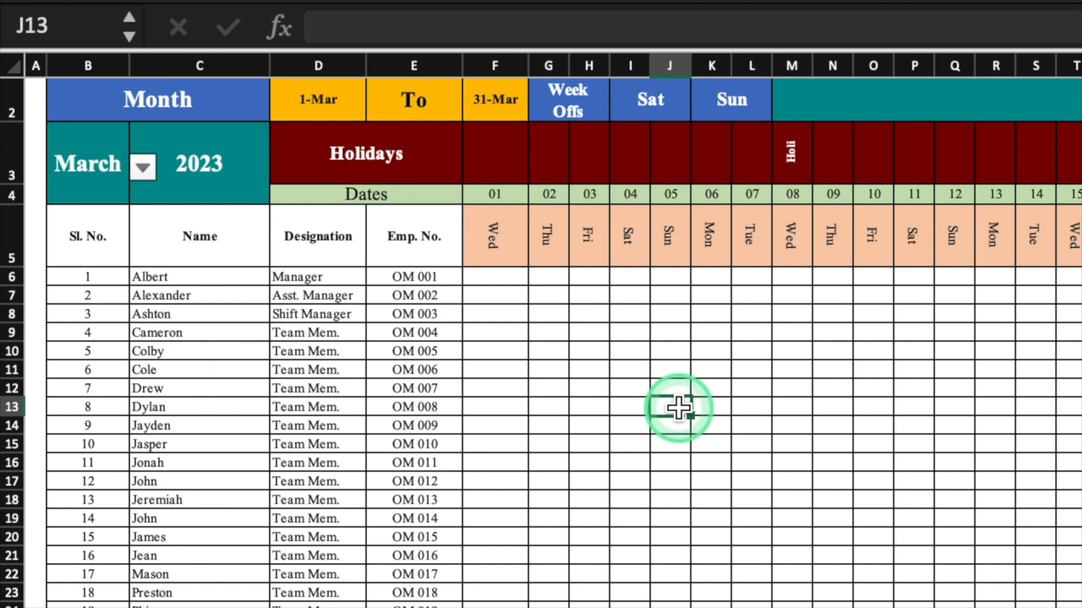
- Change the attendance sheet's month to Feb
click(99, 164)
click(143, 168)
click(79, 234)
- Start a new Classic conditional formatting rule for F4:AJ25 that uses a formula to determine which cells to format
drag(494, 194, 754, 253)
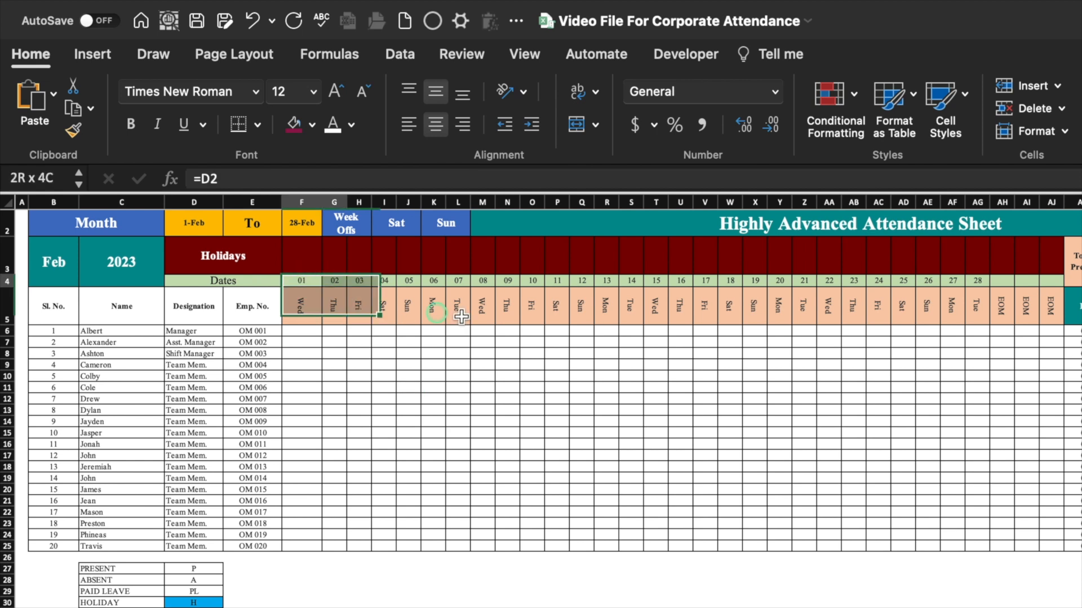
drag(461, 317, 1055, 541)
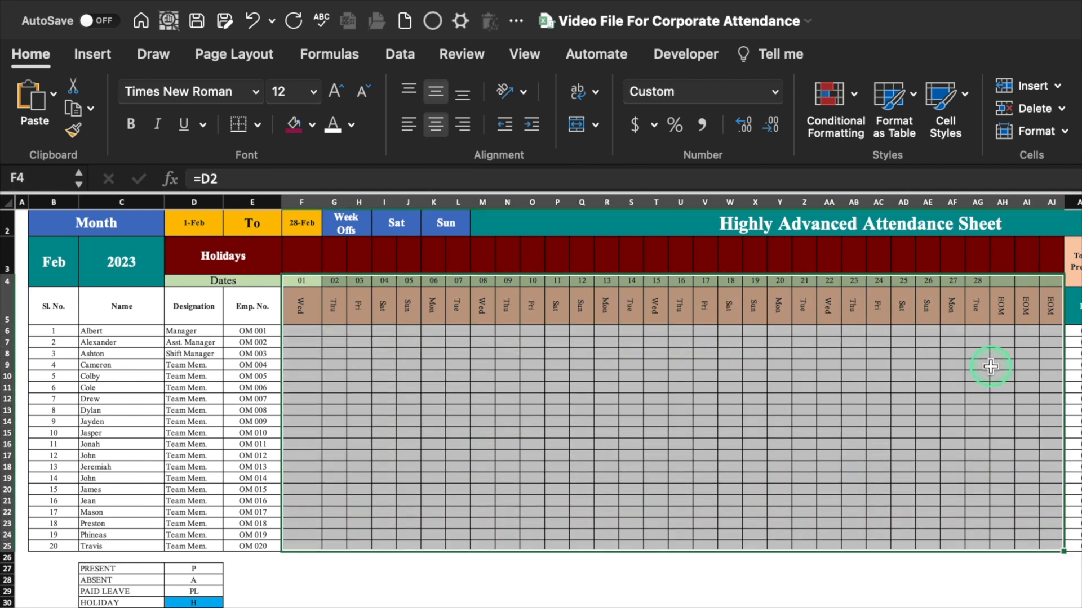
click(857, 97)
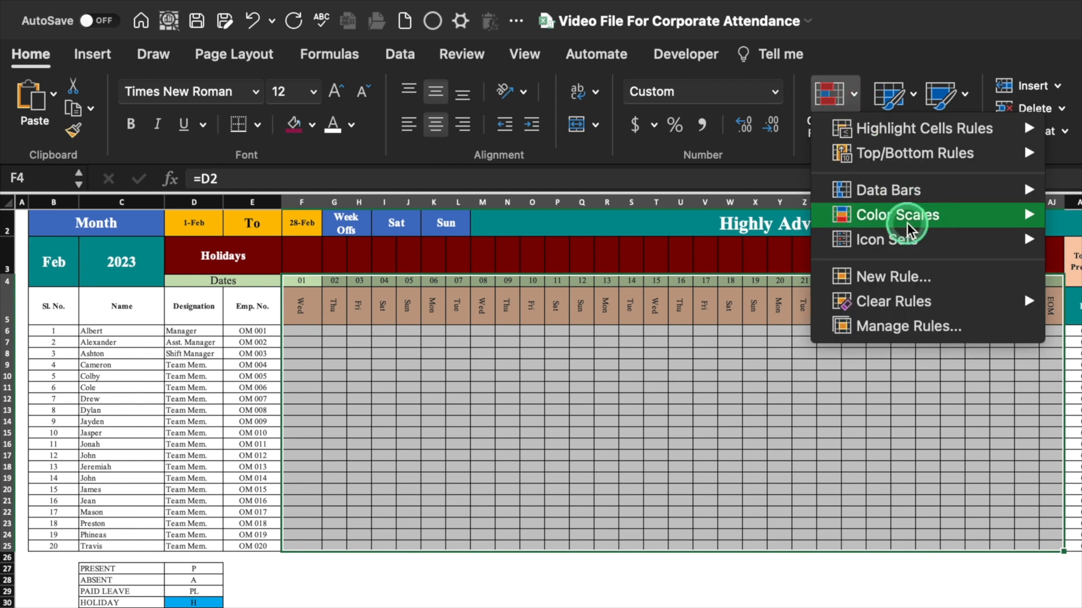
click(929, 276)
click(653, 200)
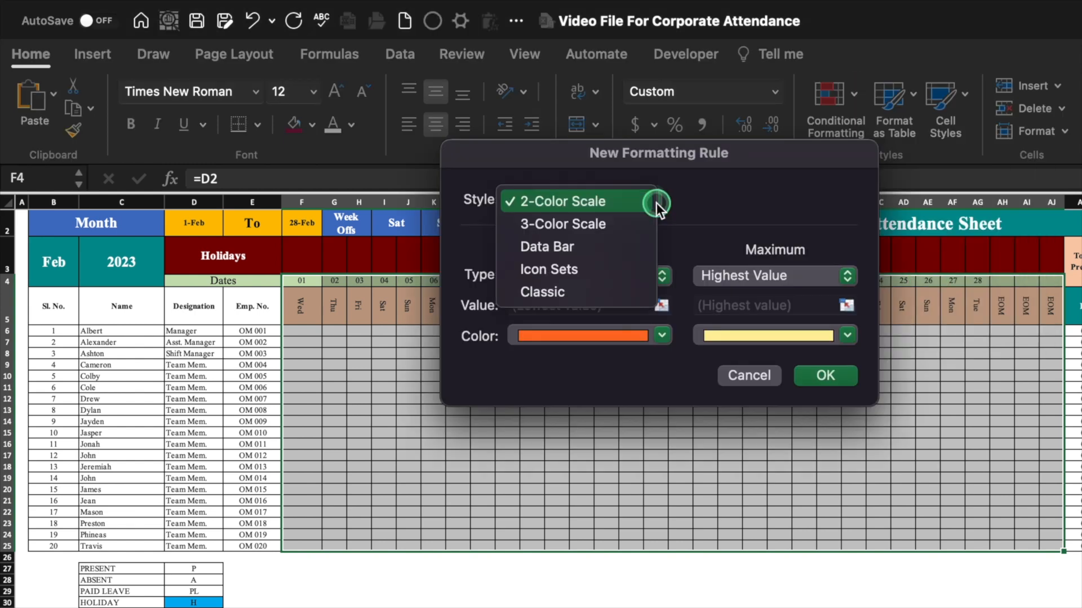
click(604, 292)
click(850, 253)
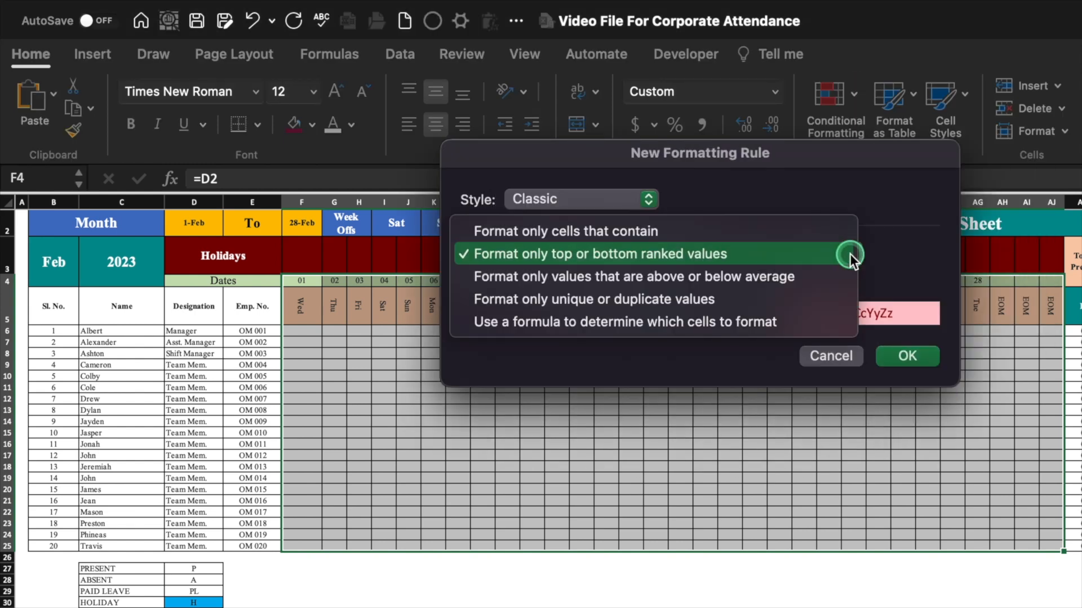
click(799, 319)
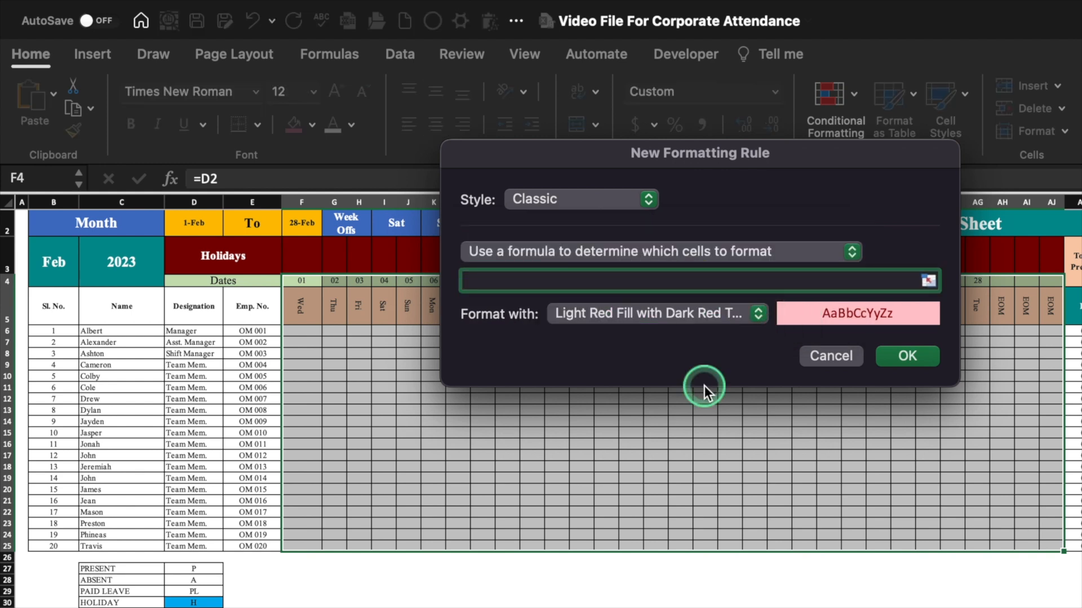
- Enter =F$5=$I$2 as the rule's formula to compare each column's weekday with the first week off
text(=)
drag(728, 151, 728, 350)
click(303, 306)
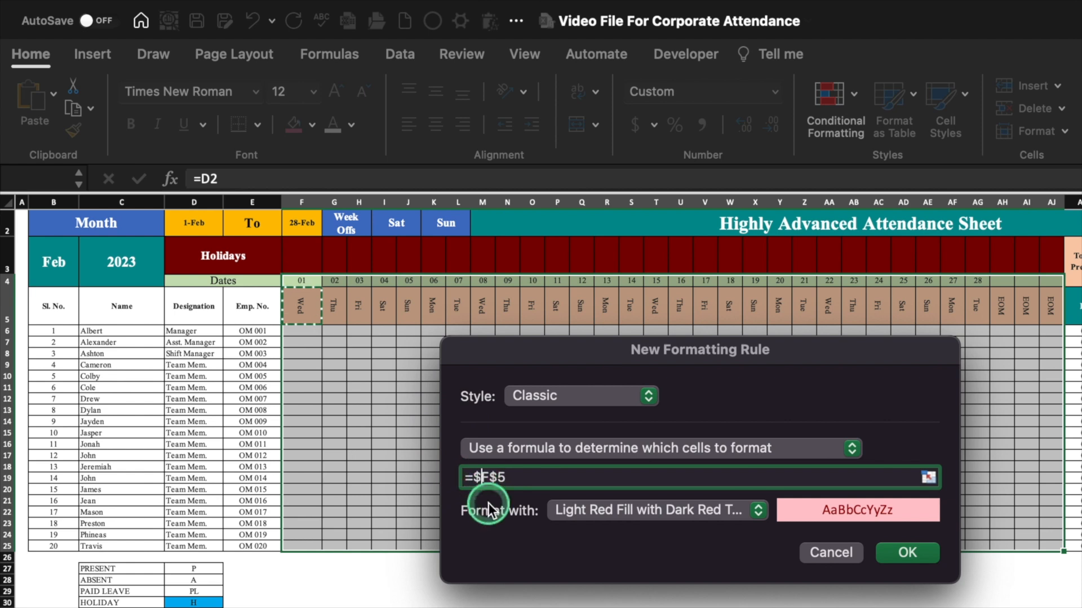
key(F4)
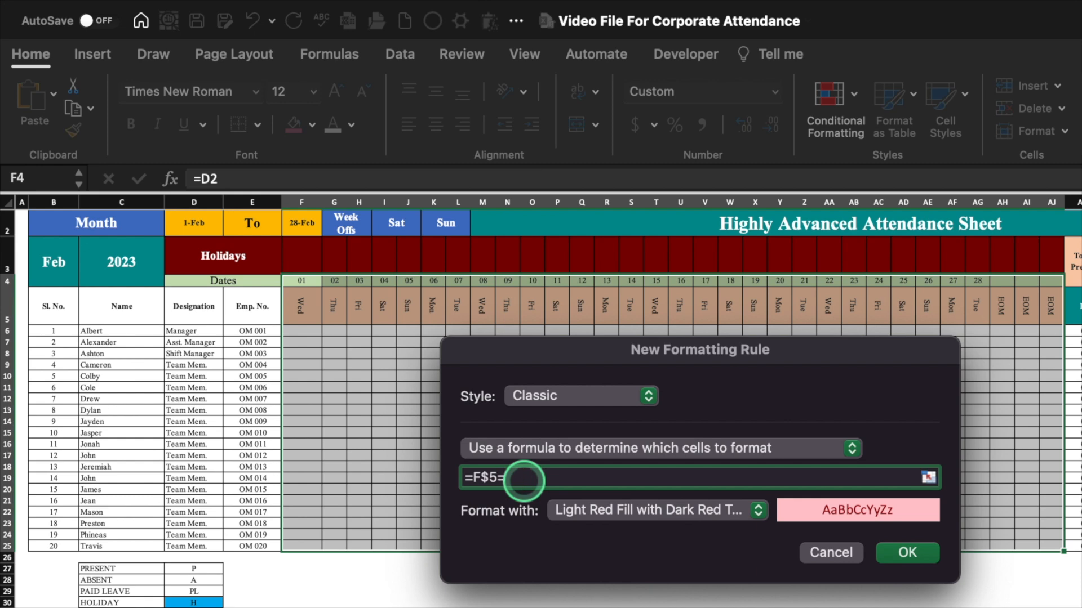
text(=)
click(396, 223)
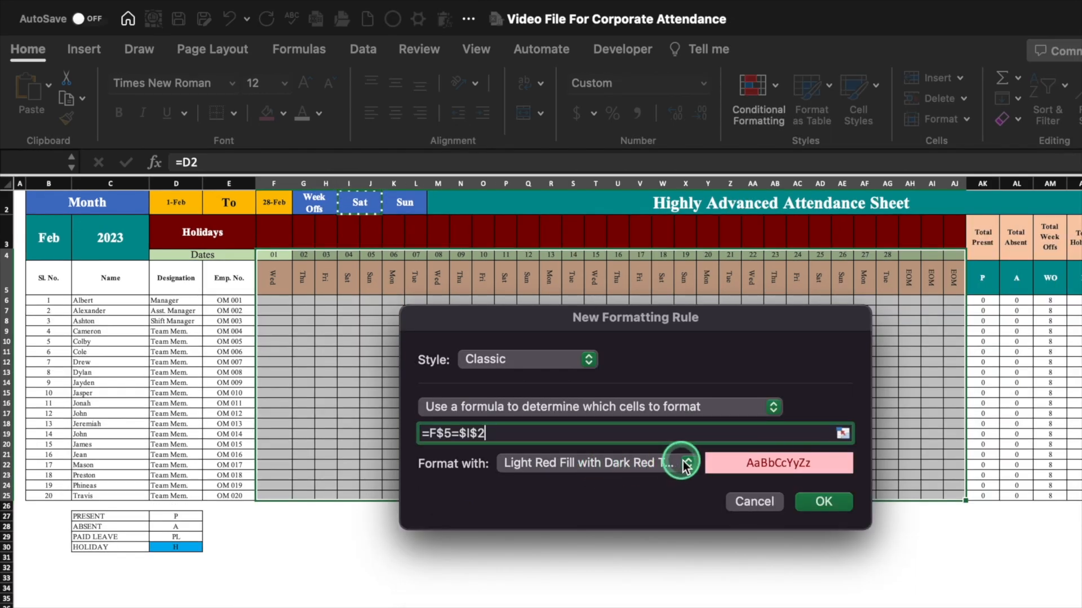
- Give the week-off rule a custom format with a red background fill and apply it to the attendance range
click(758, 511)
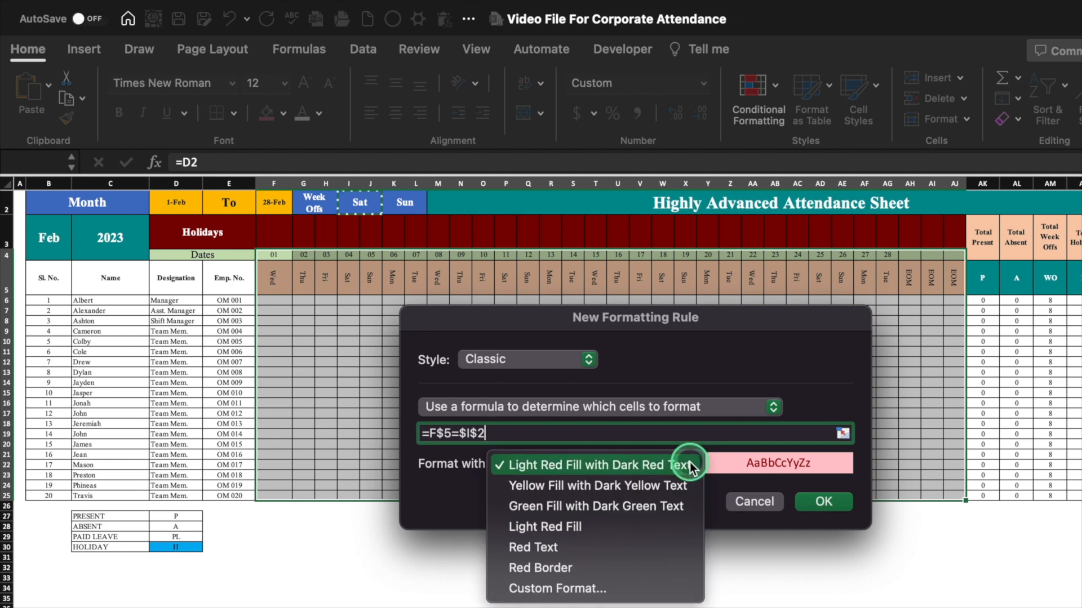
click(646, 586)
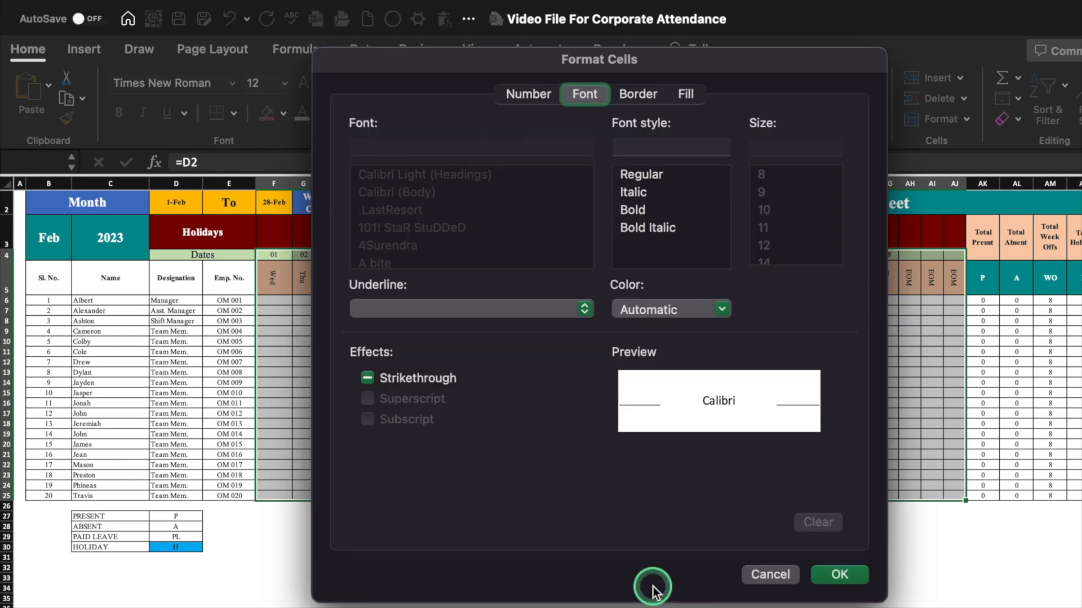
click(685, 93)
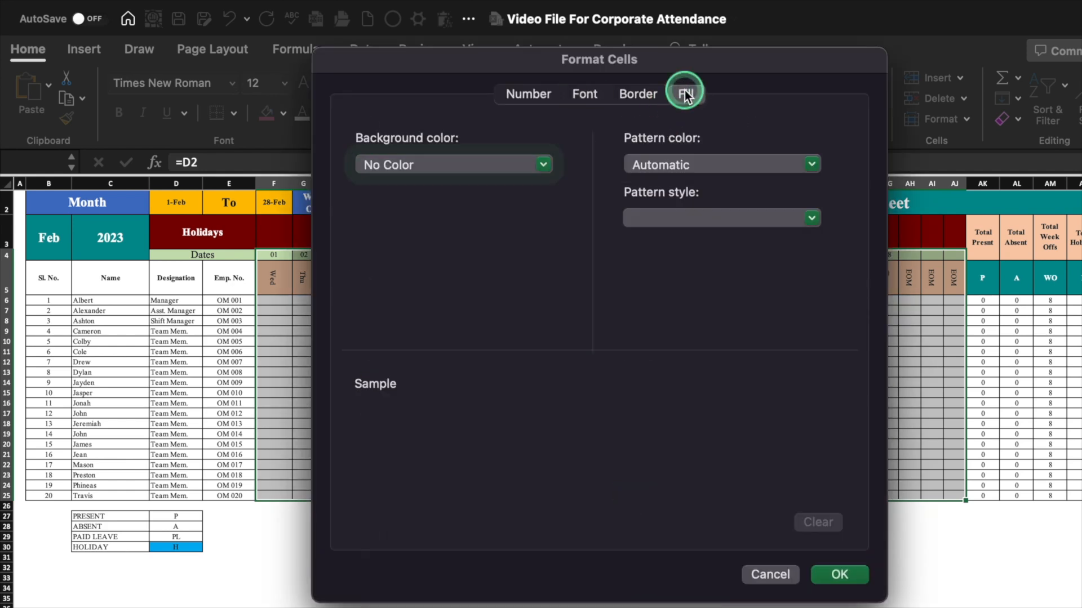
click(541, 165)
click(390, 376)
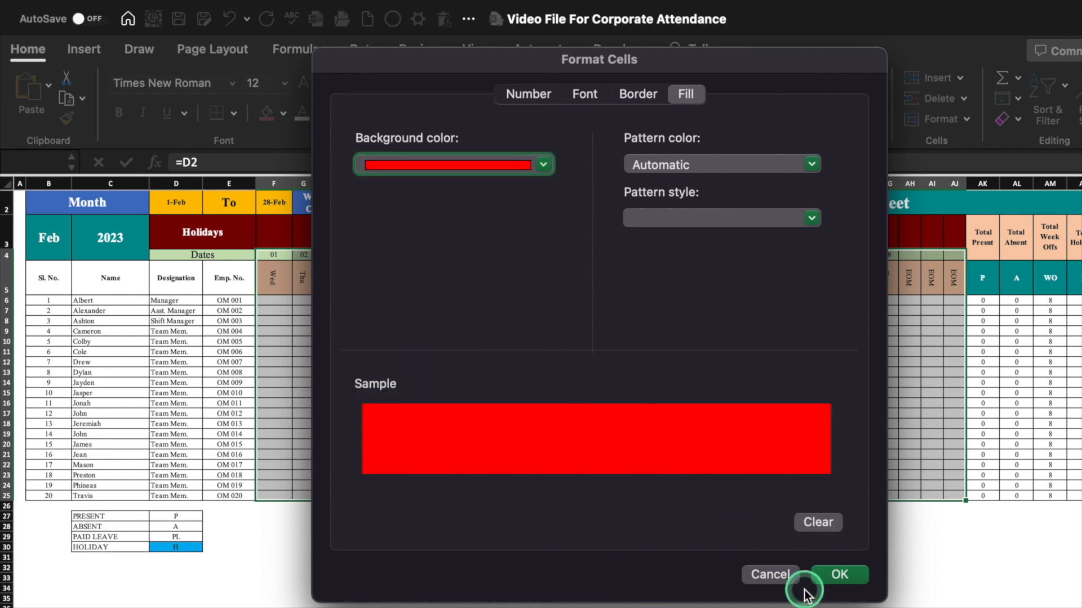
click(839, 575)
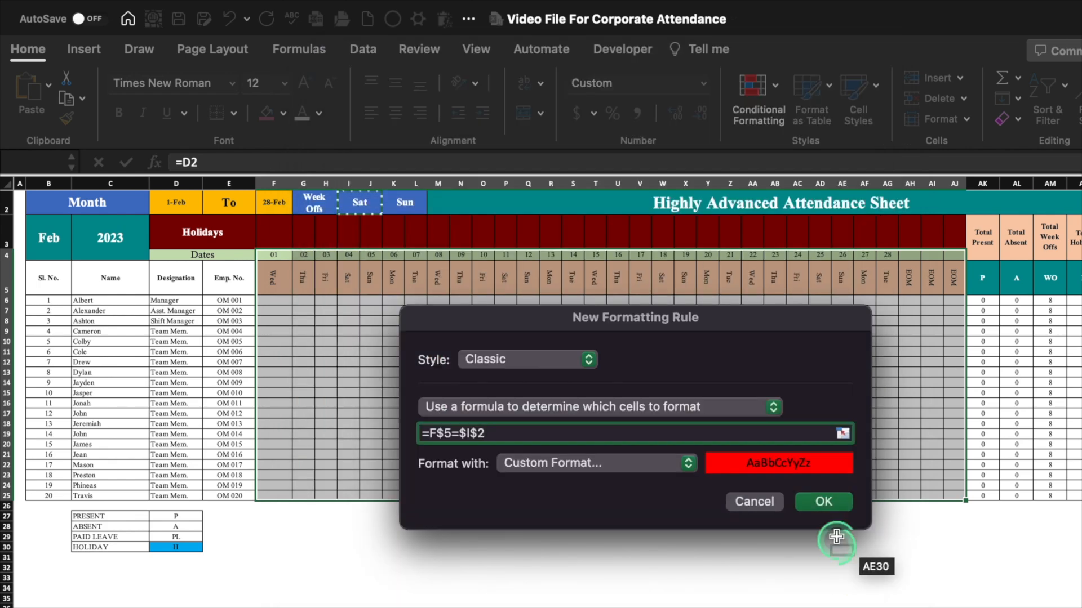
click(824, 501)
- Test the highlighting by changing the first week off in I2 to Mon and back to Sat
click(365, 202)
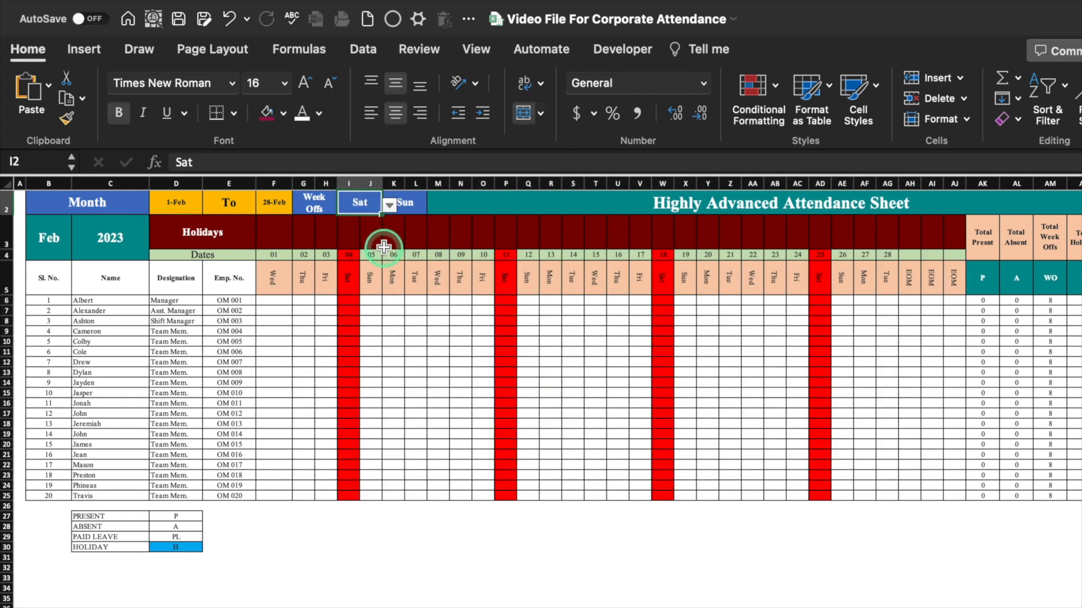
click(389, 205)
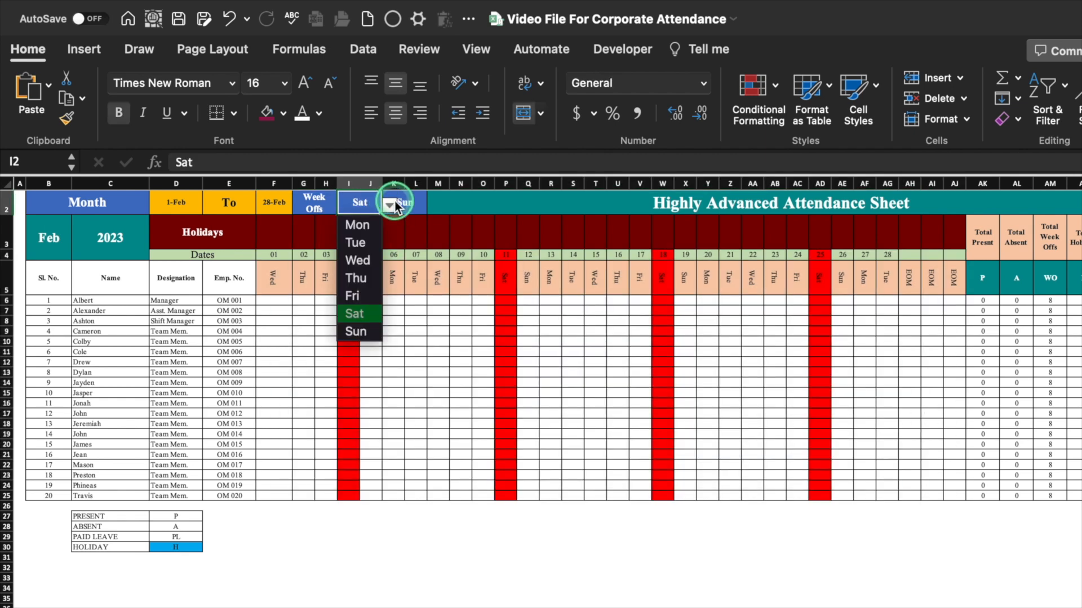
click(361, 227)
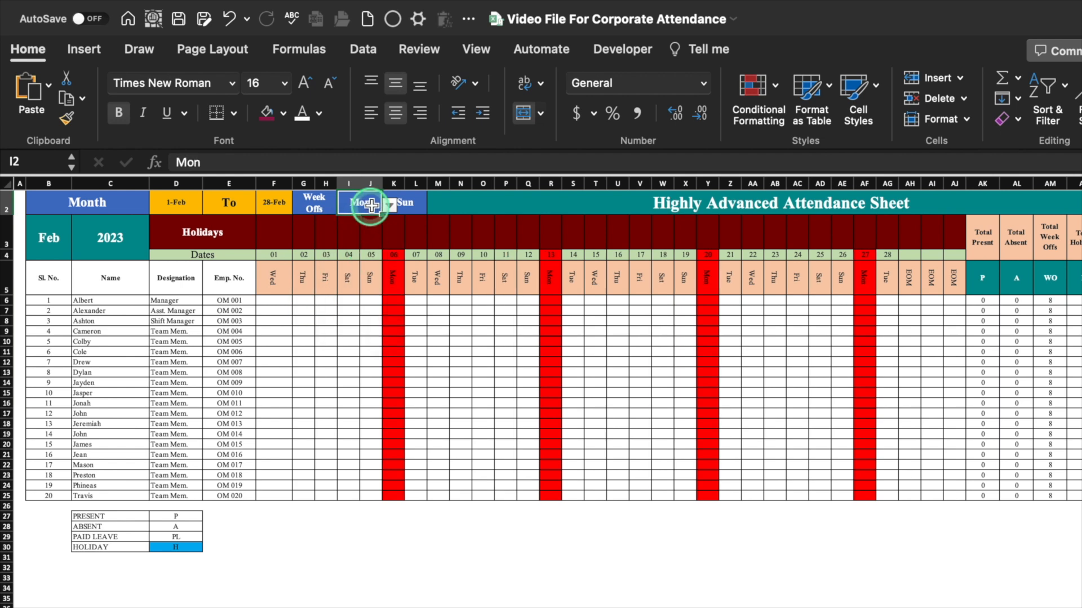
click(389, 205)
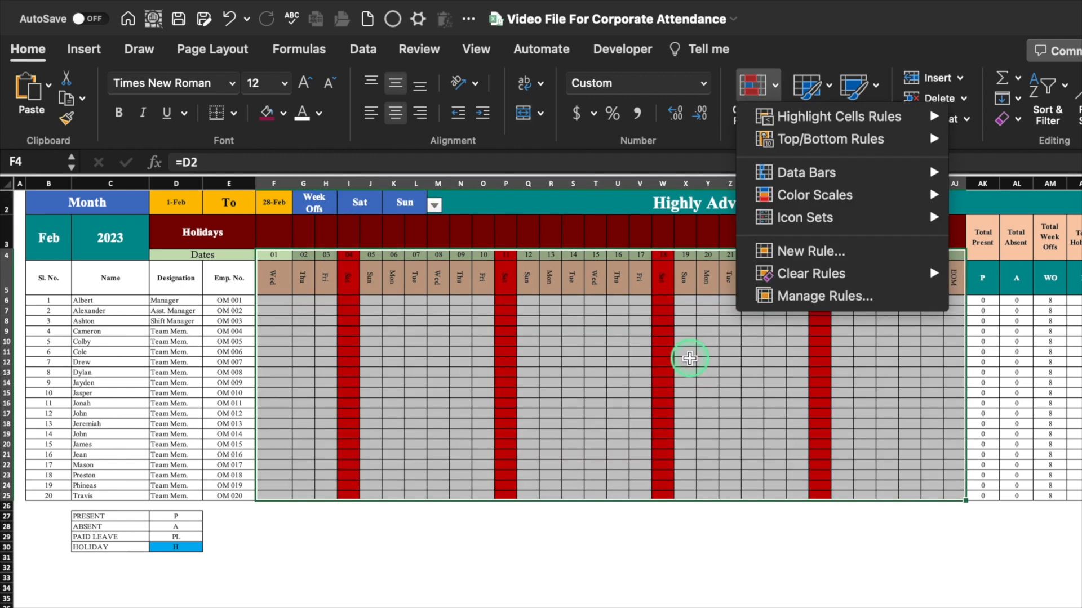
- Duplicate the =F$5=$I$2 conditional formatting rule for F4:AJ25
click(690, 359)
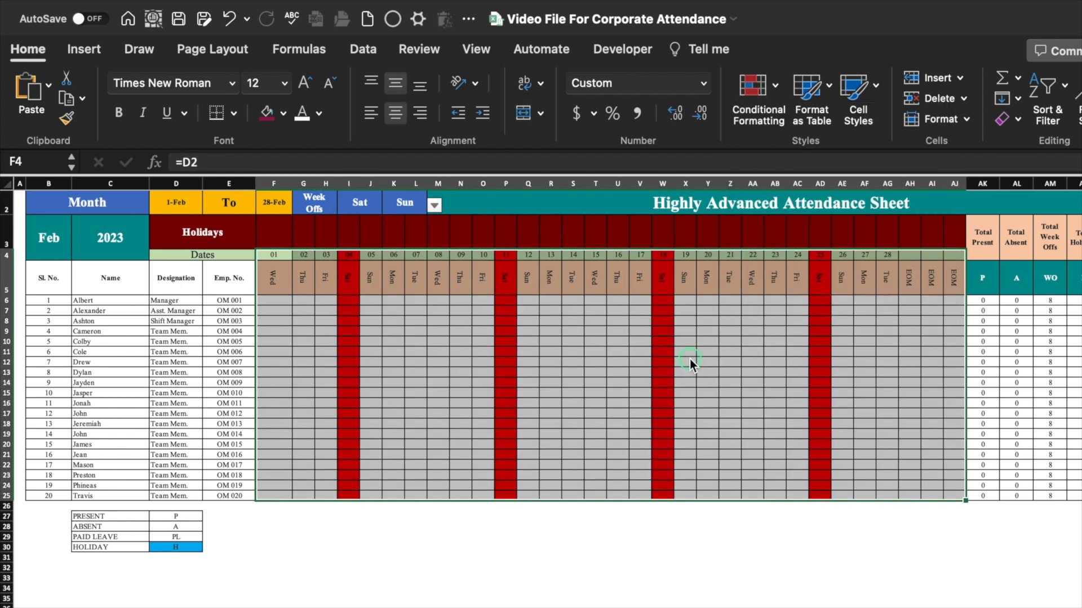
click(776, 89)
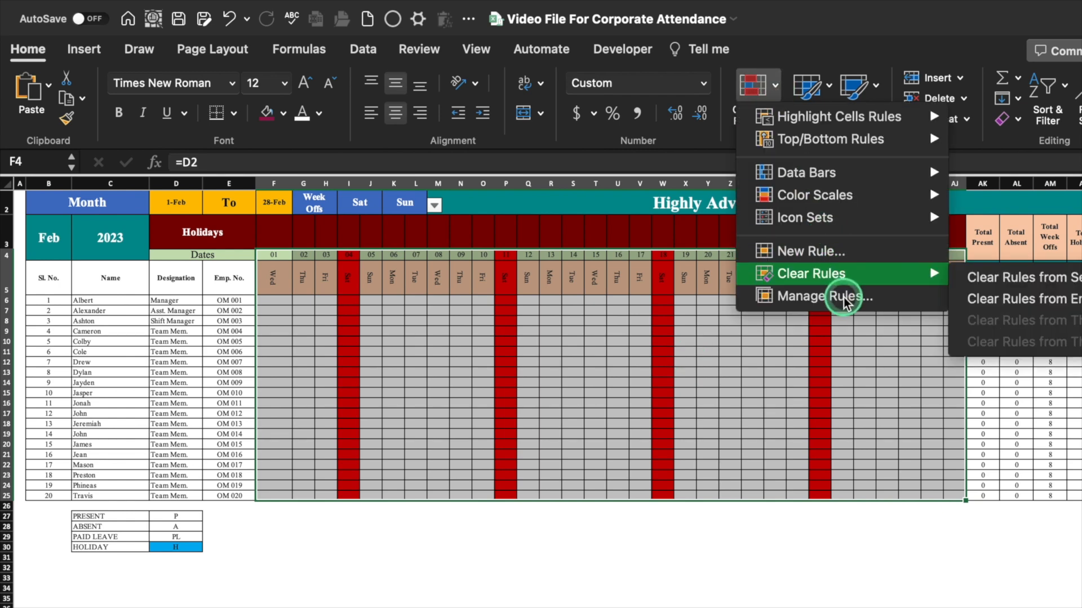
click(781, 294)
click(384, 173)
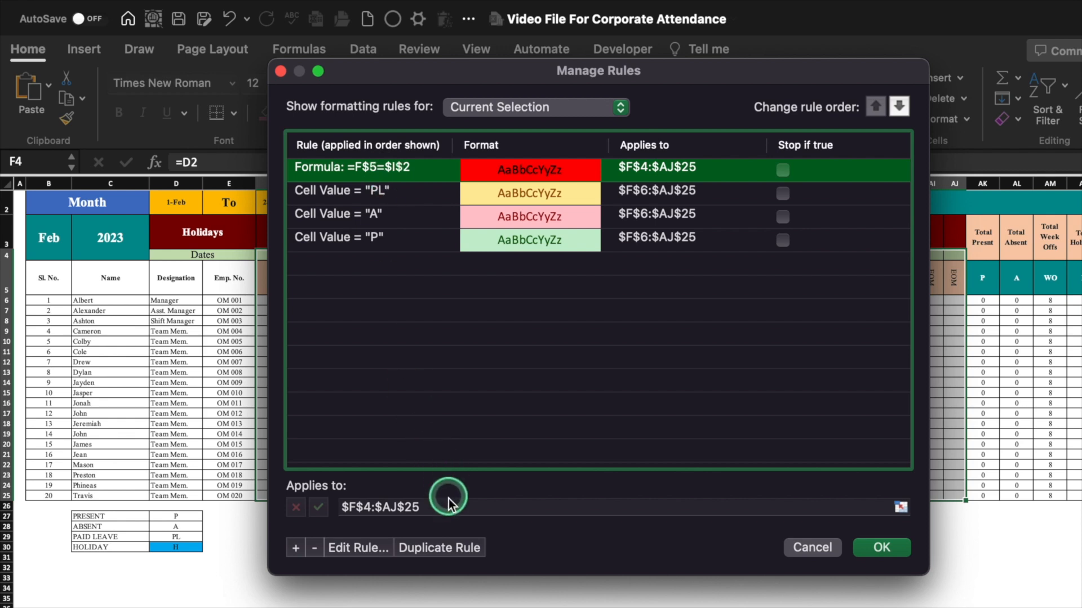
click(451, 548)
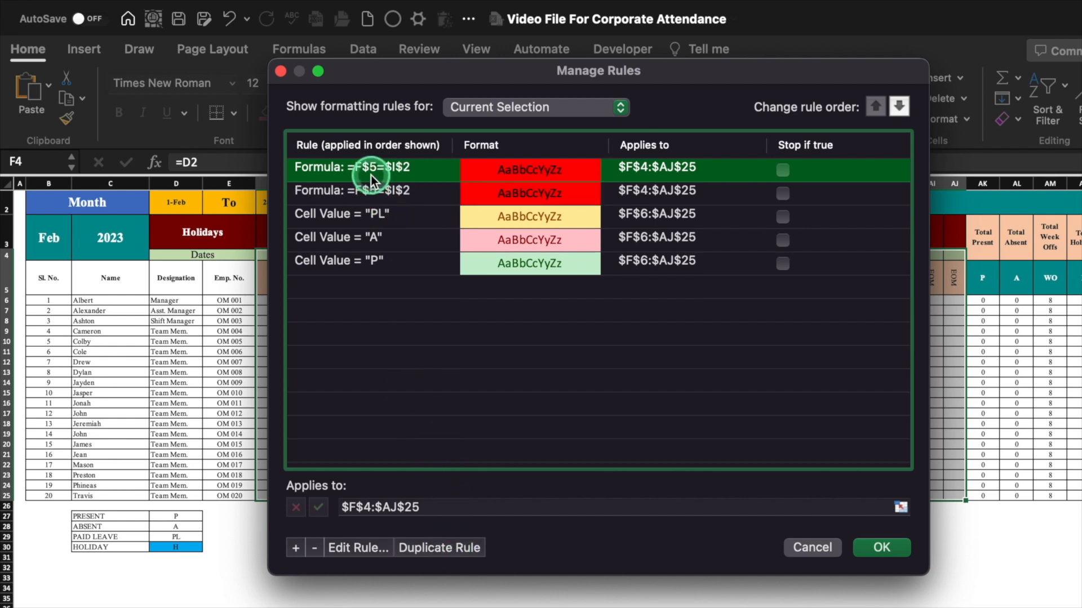
- Change the duplicated rule's formula to =F$5=$K$2 for the second week off and apply the rules
click(357, 548)
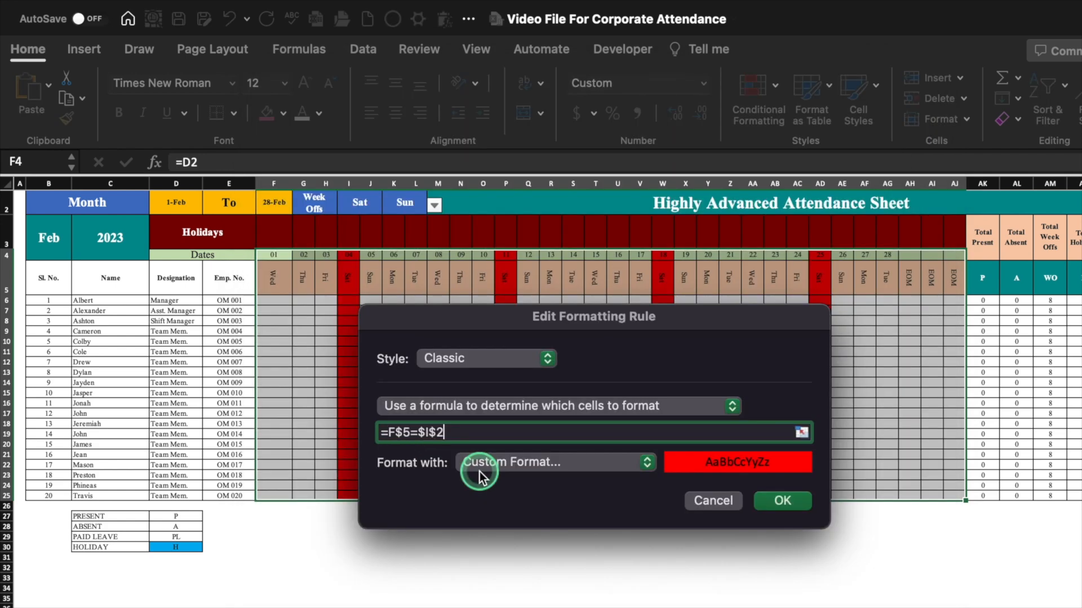
key(BackSpace)
click(399, 203)
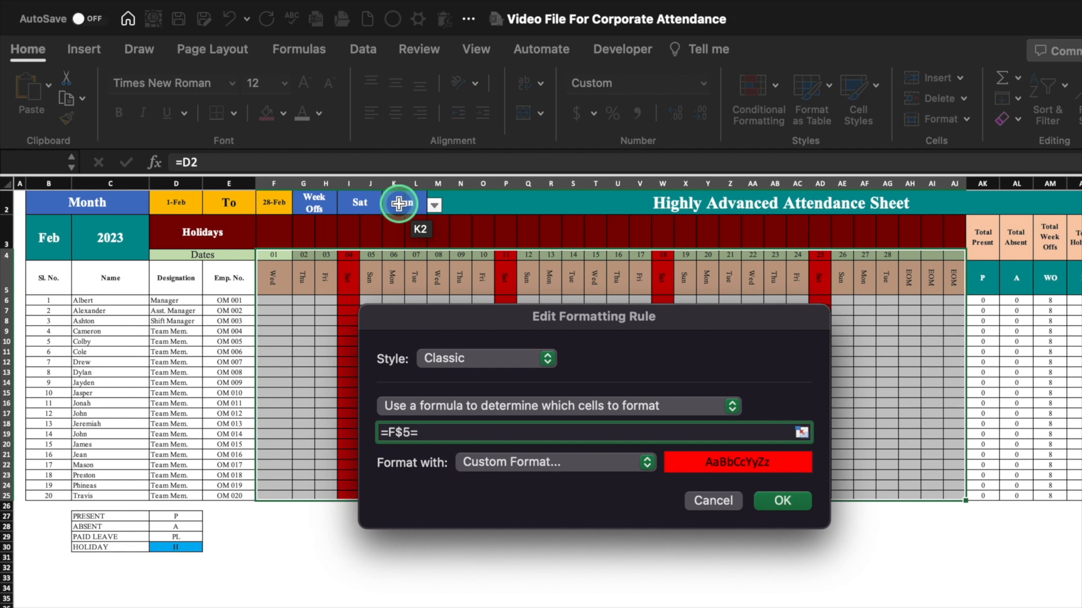
click(784, 501)
click(882, 567)
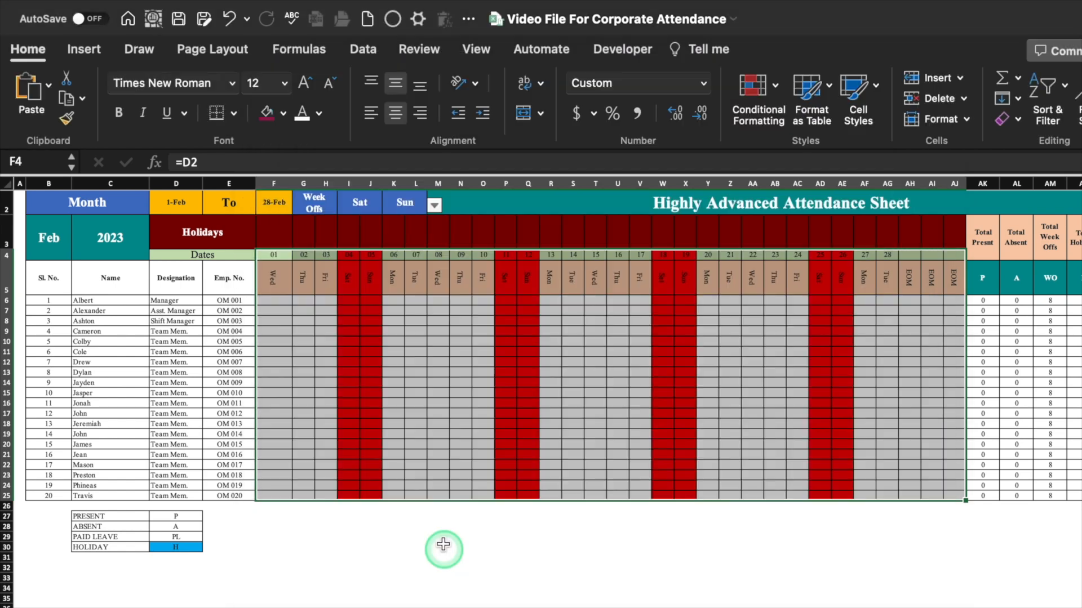
- Test the second week-off rule by changing K2 to Thu and back to Sun
click(410, 202)
click(435, 205)
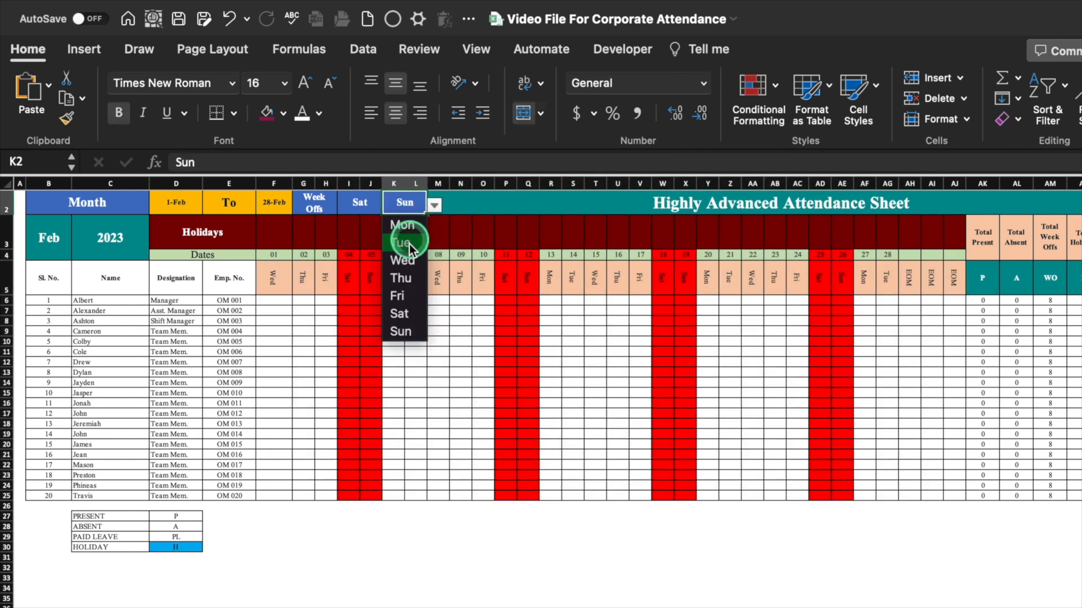
click(401, 277)
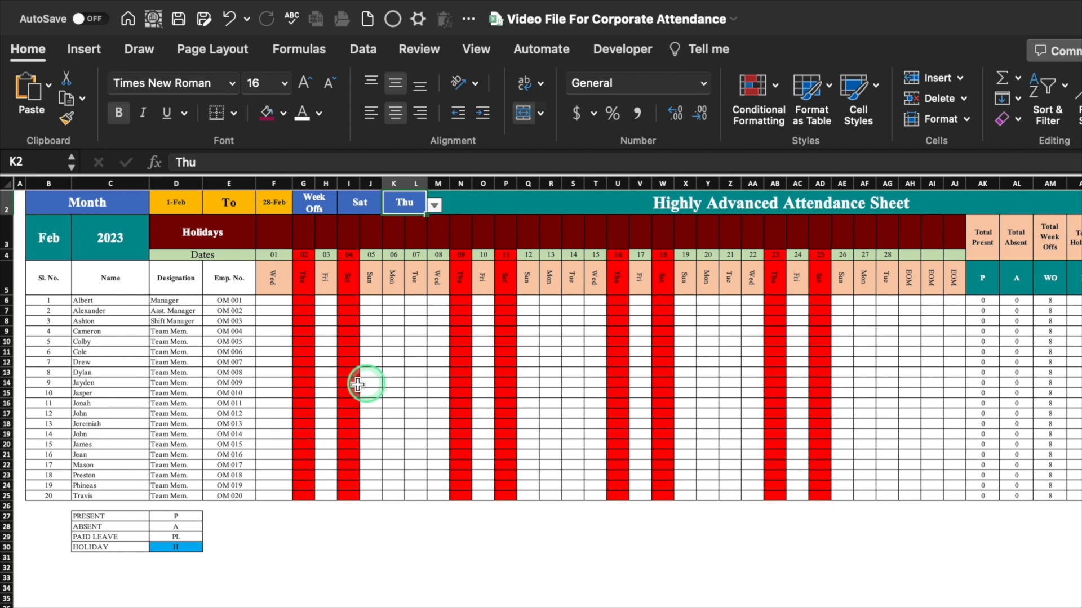
click(434, 205)
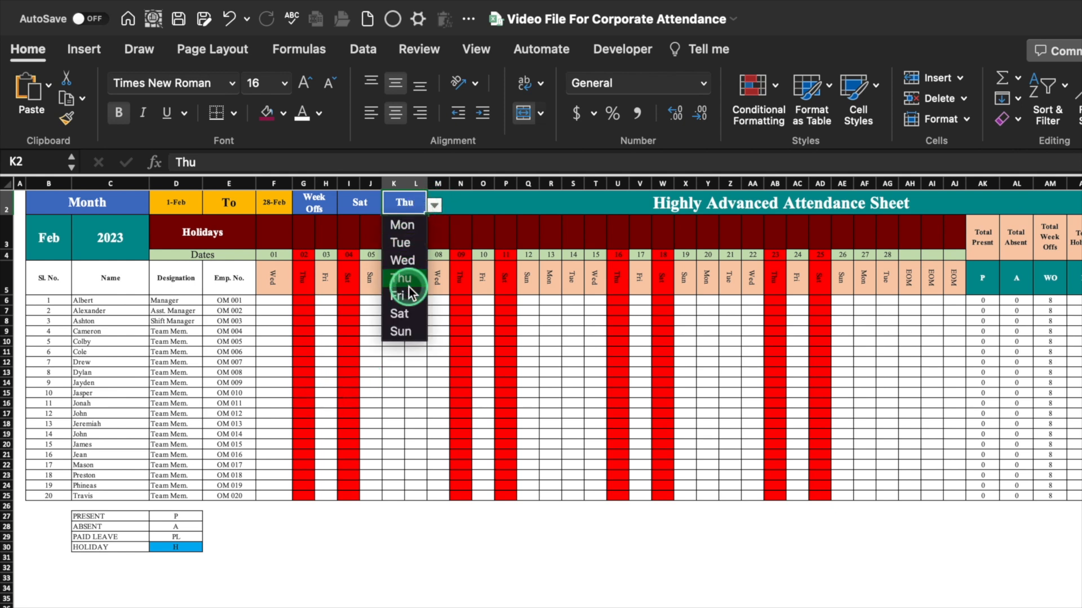
click(405, 332)
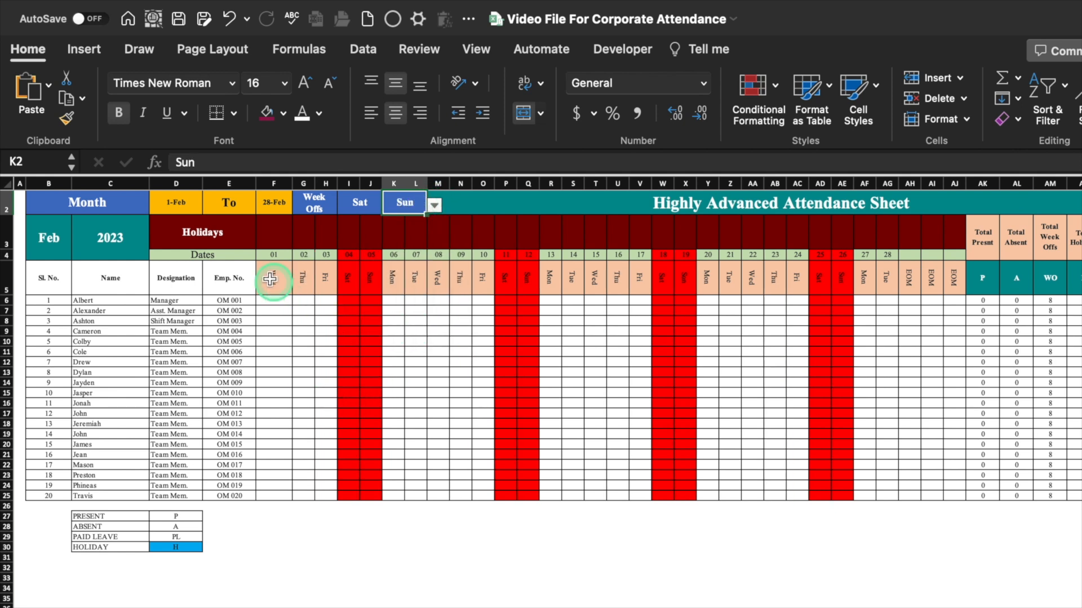
- Select F4:AJ25 and duplicate its =F$5=$K$2 conditional formatting rule
drag(267, 261, 957, 497)
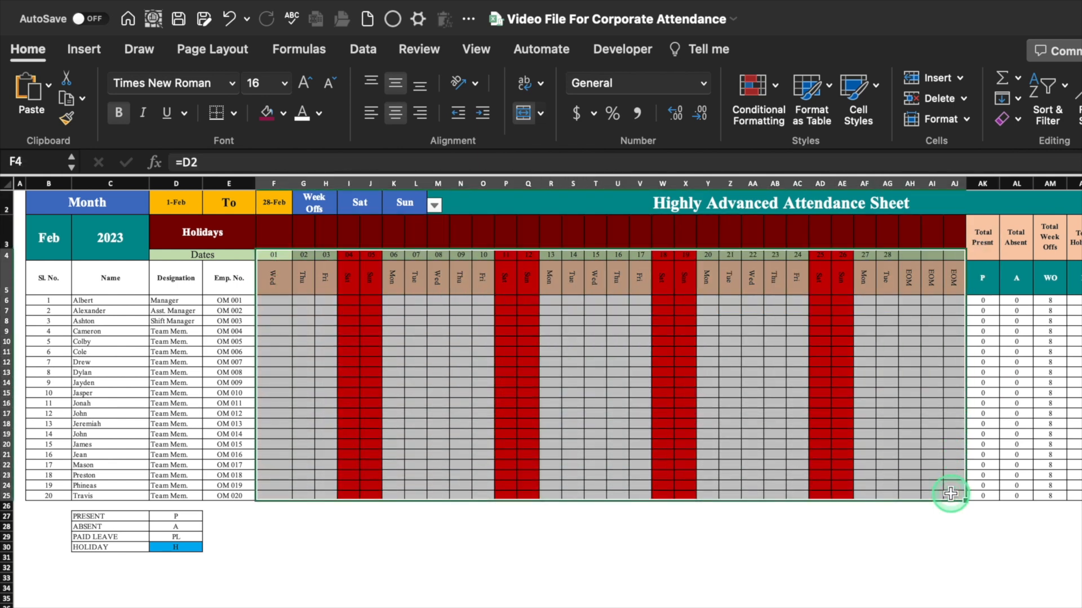
click(781, 128)
click(773, 89)
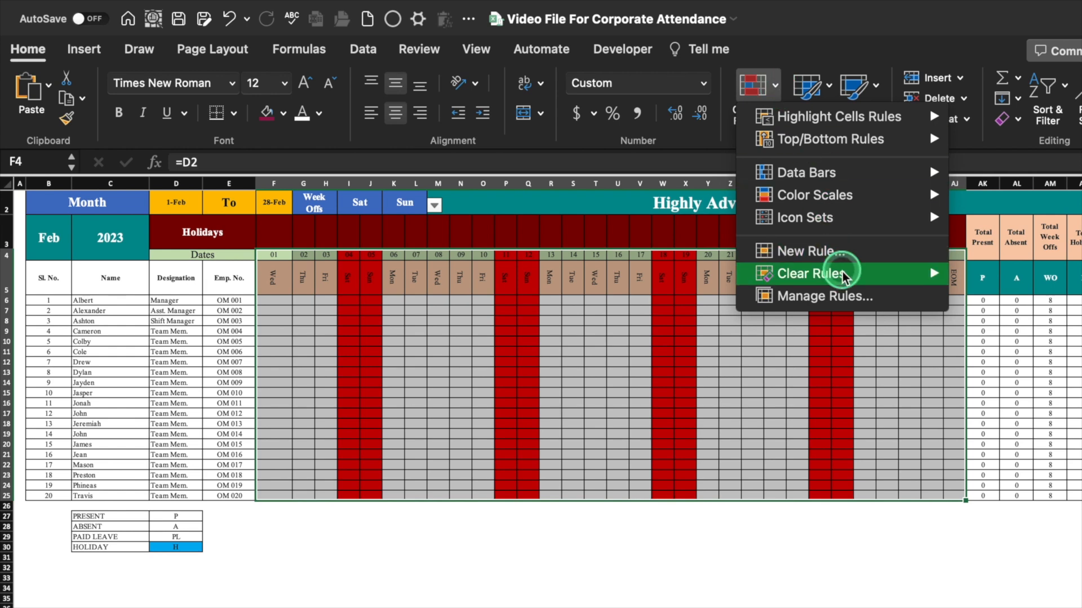
click(851, 297)
click(372, 159)
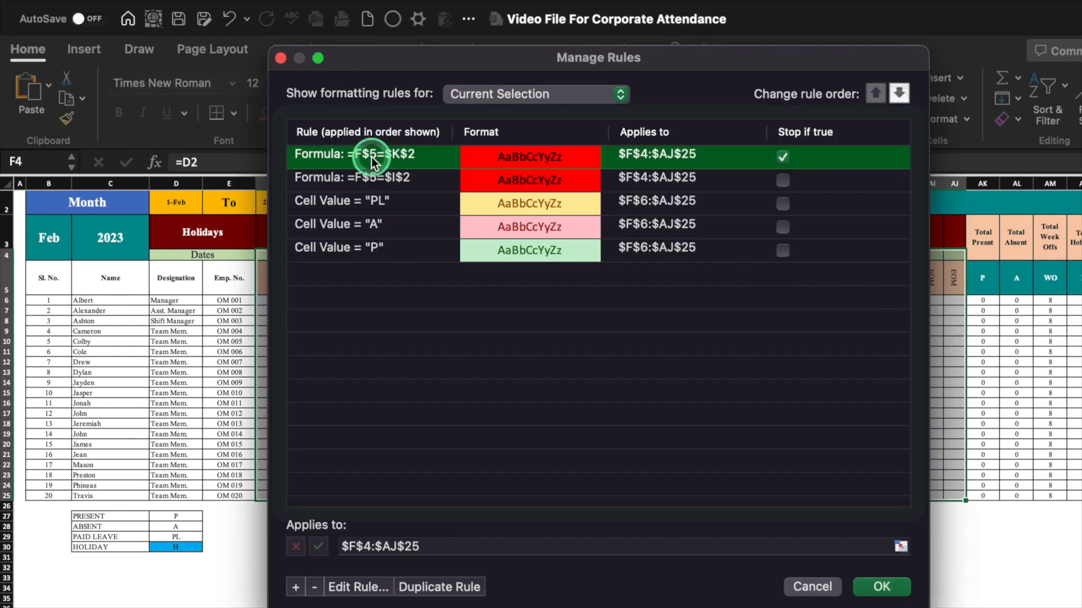
click(442, 589)
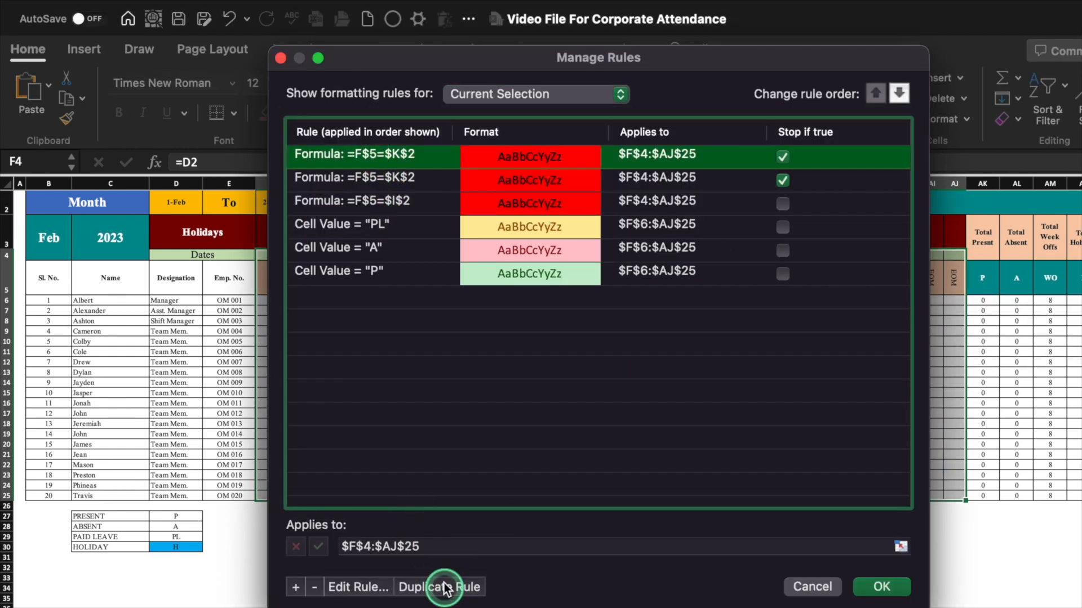
- Change the new duplicate rule's formula to =F$5="EOM" and apply the rules to the attendance range
click(370, 585)
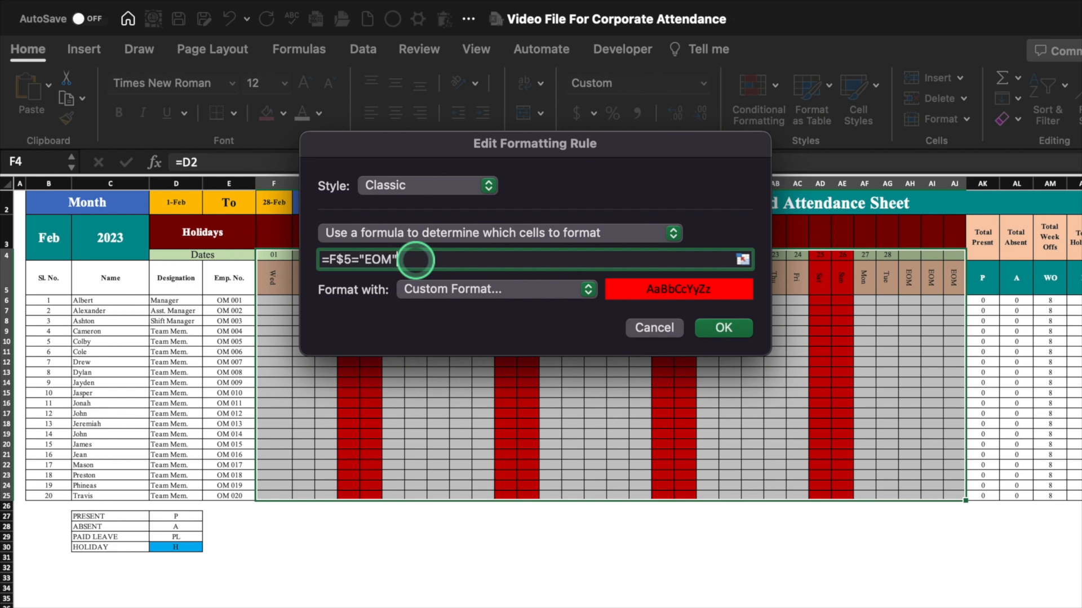
click(747, 330)
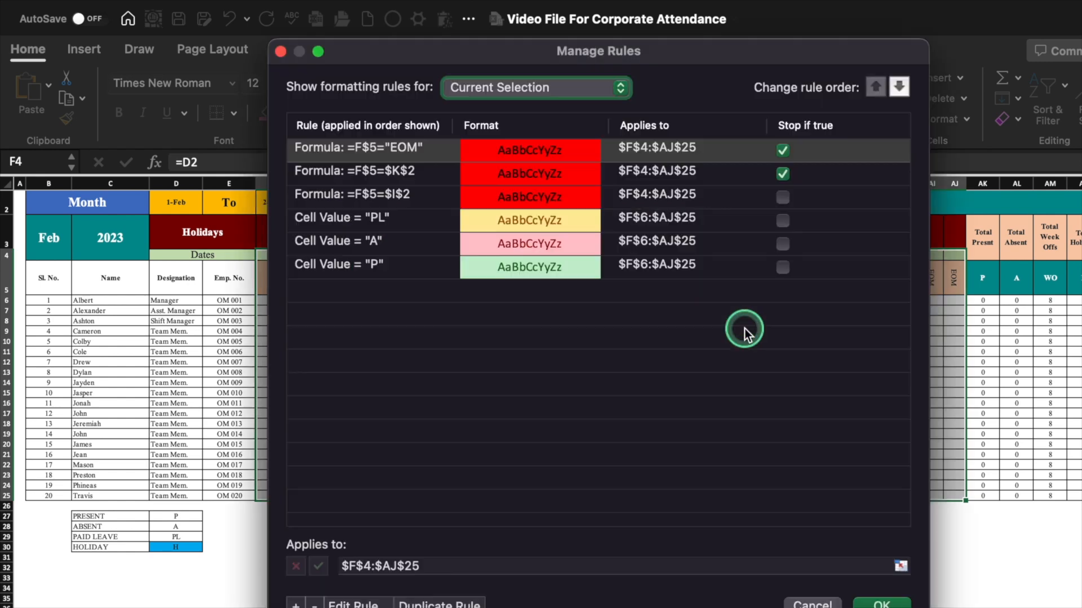
click(885, 605)
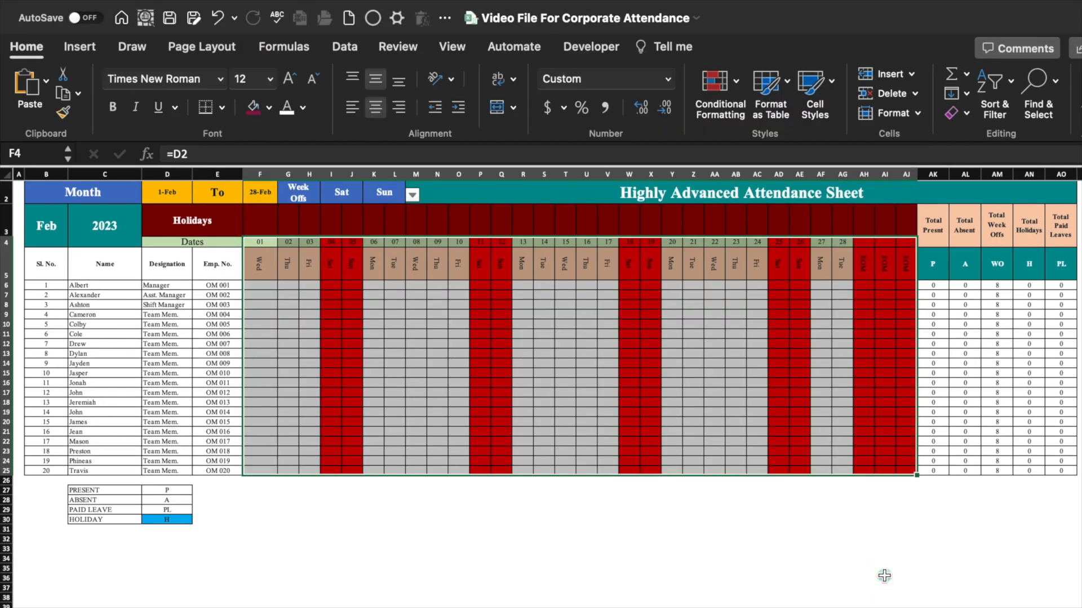
click(885, 577)
- Start a new Classic conditional formatting rule for F4:AJ25 that uses a formula to determine which cells to format
click(732, 82)
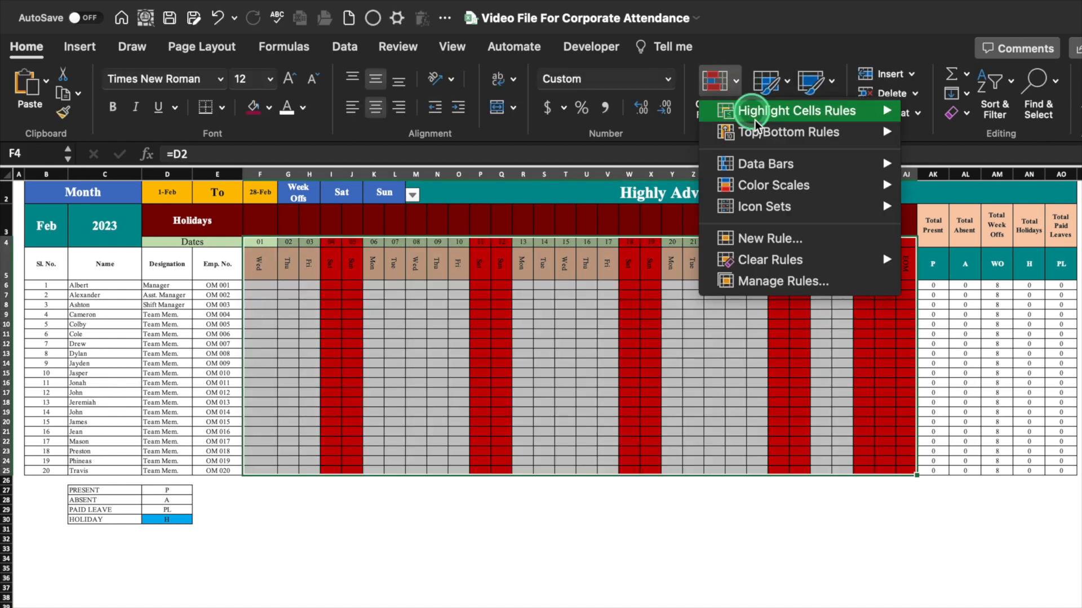
mouse_move(775, 200)
click(757, 237)
click(558, 173)
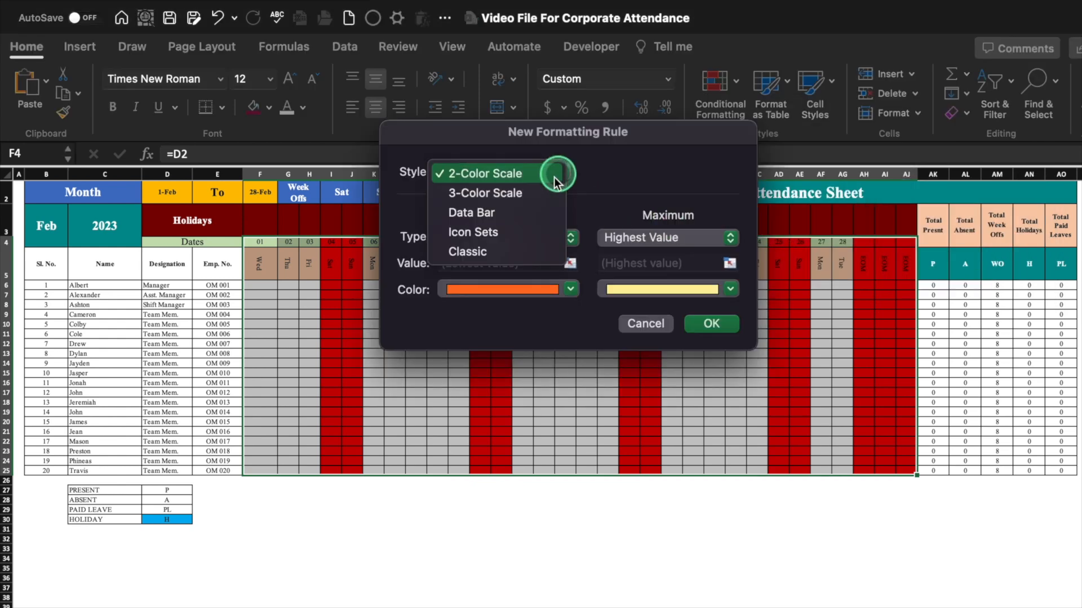
click(533, 251)
click(730, 218)
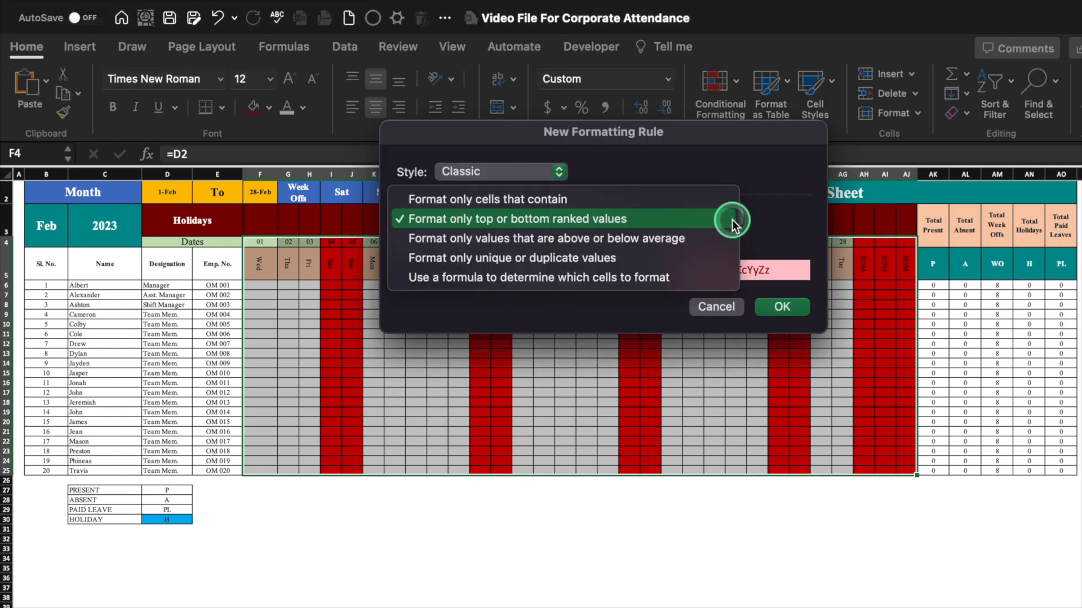
click(684, 277)
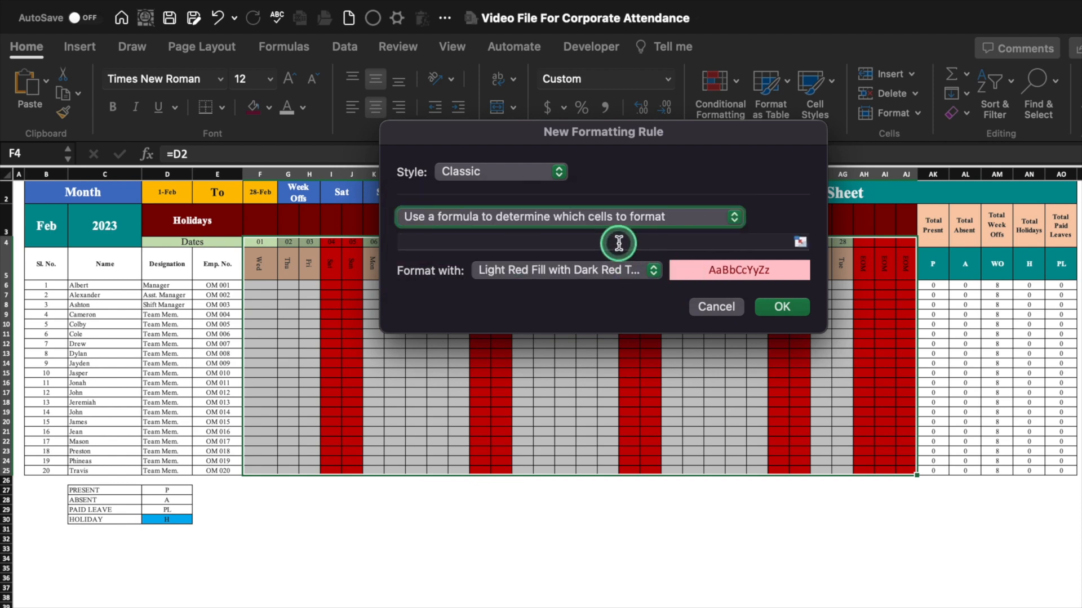
- Enter =F$5=Today() as the new rule's formula, with the column reference relative and the row locked
click(620, 242)
drag(604, 143, 609, 300)
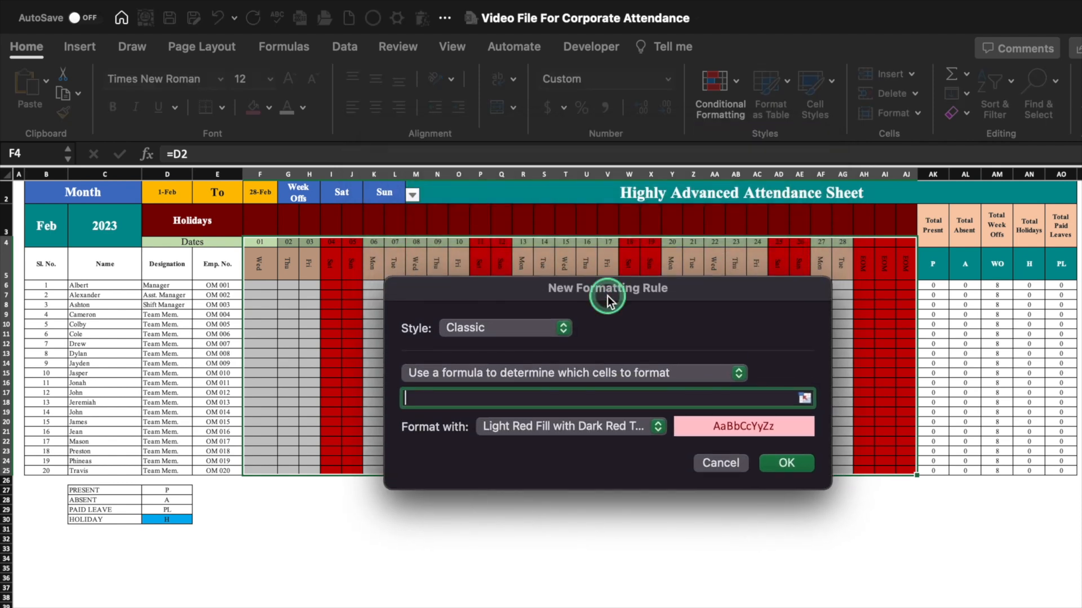
click(250, 274)
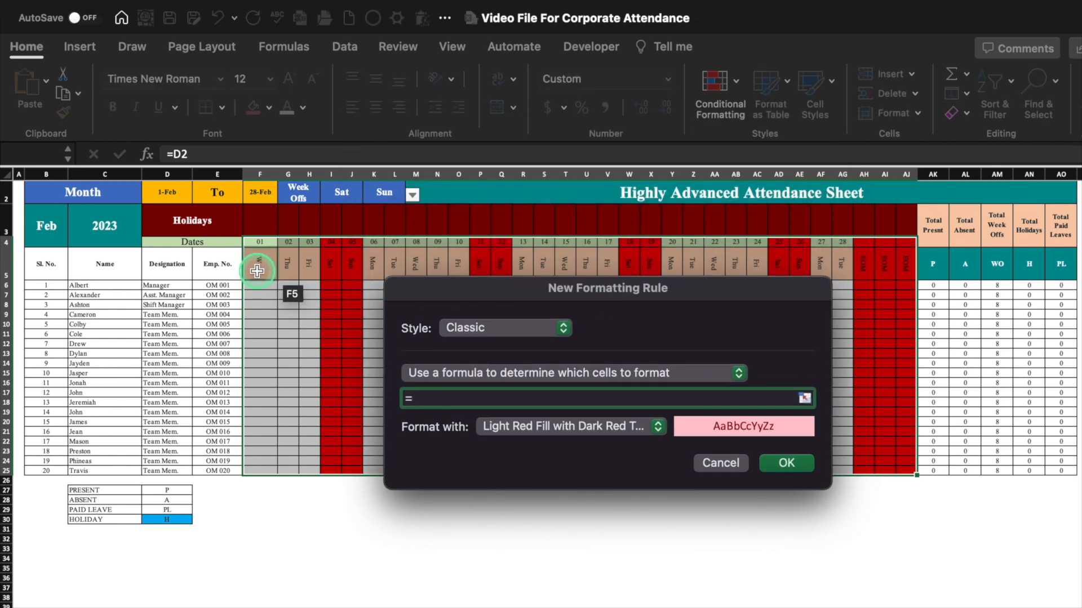
click(256, 271)
click(418, 398)
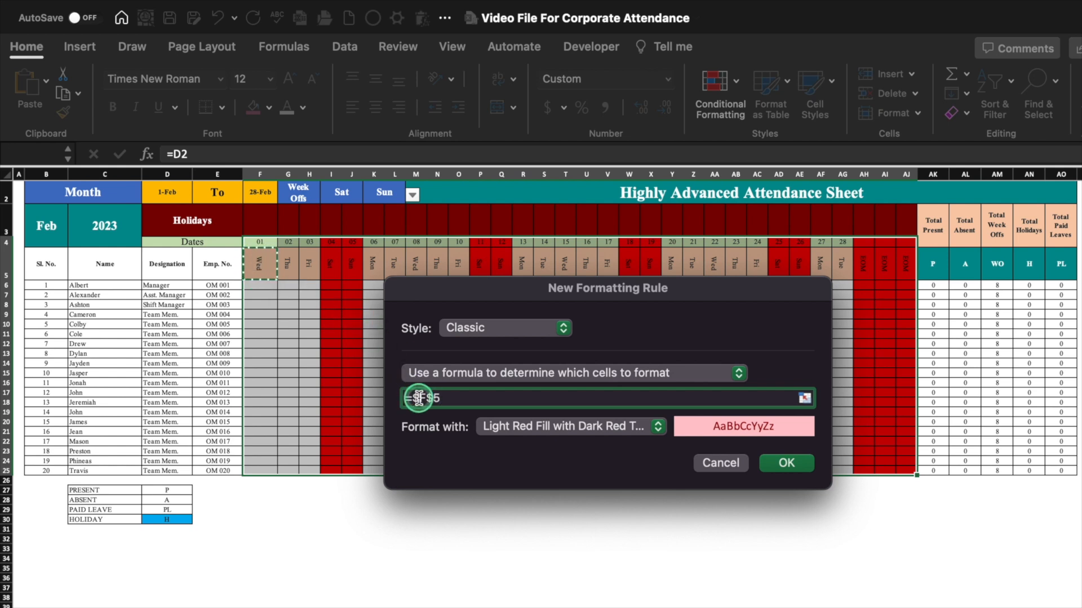
key(BackSpace)
click(466, 396)
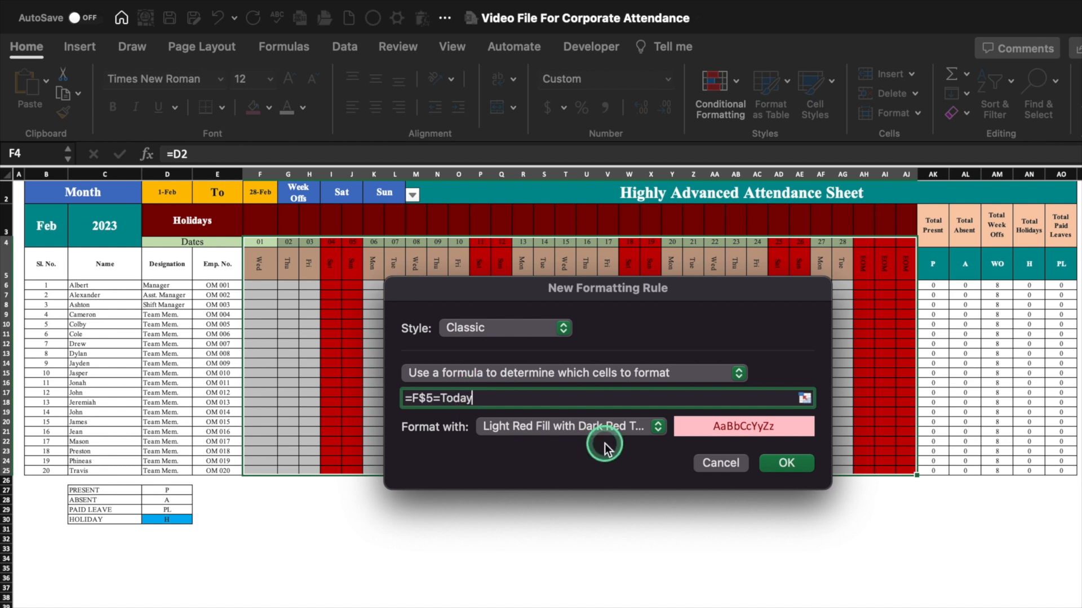
- Give the today rule a custom format with purple fill and yellow font, and create the rule
click(652, 428)
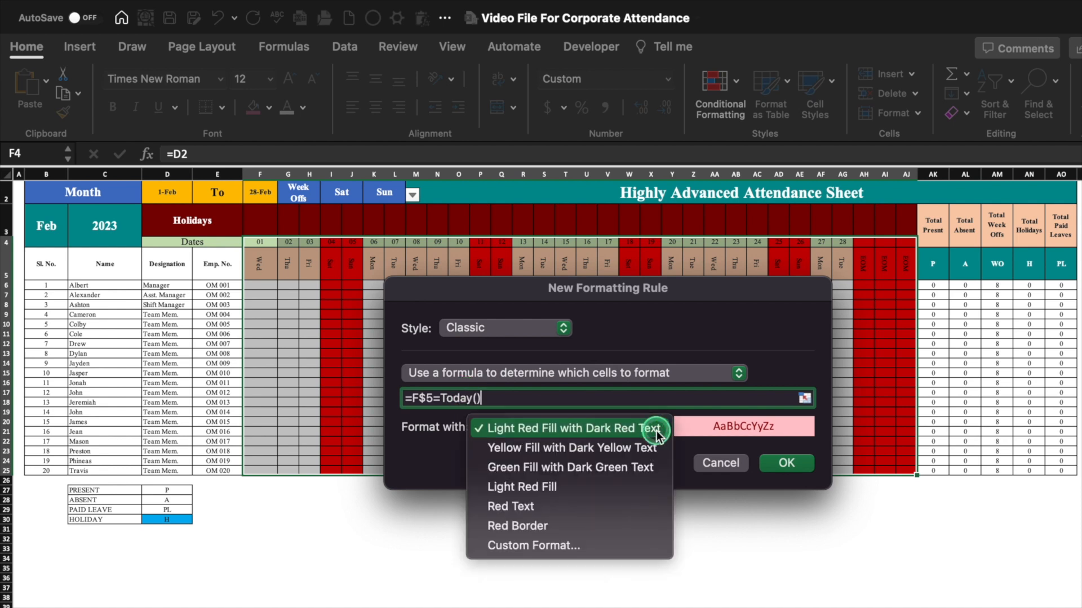
click(590, 556)
click(510, 156)
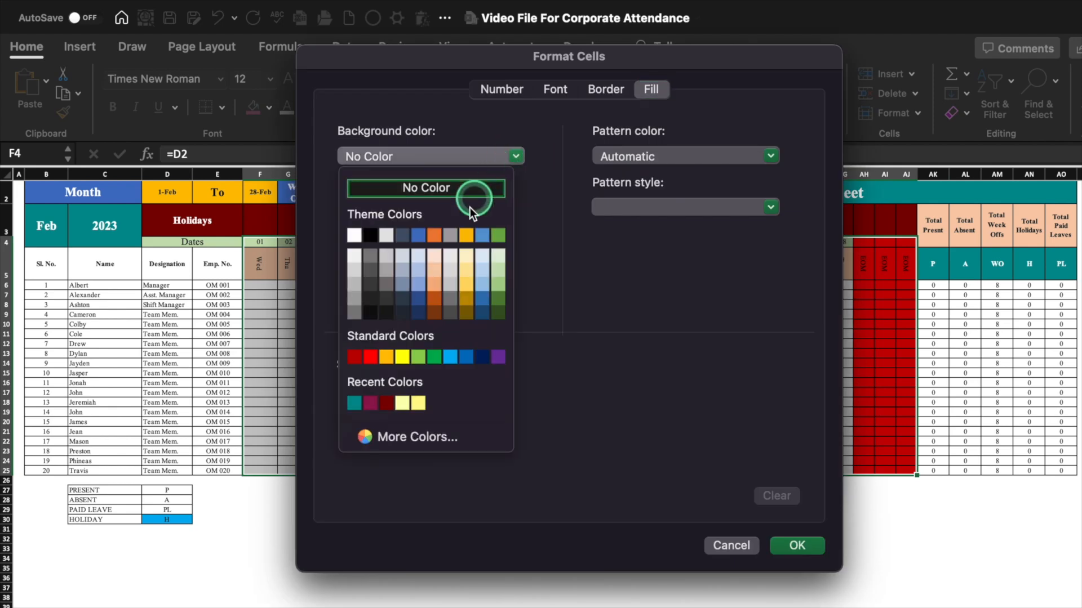
click(491, 352)
click(557, 89)
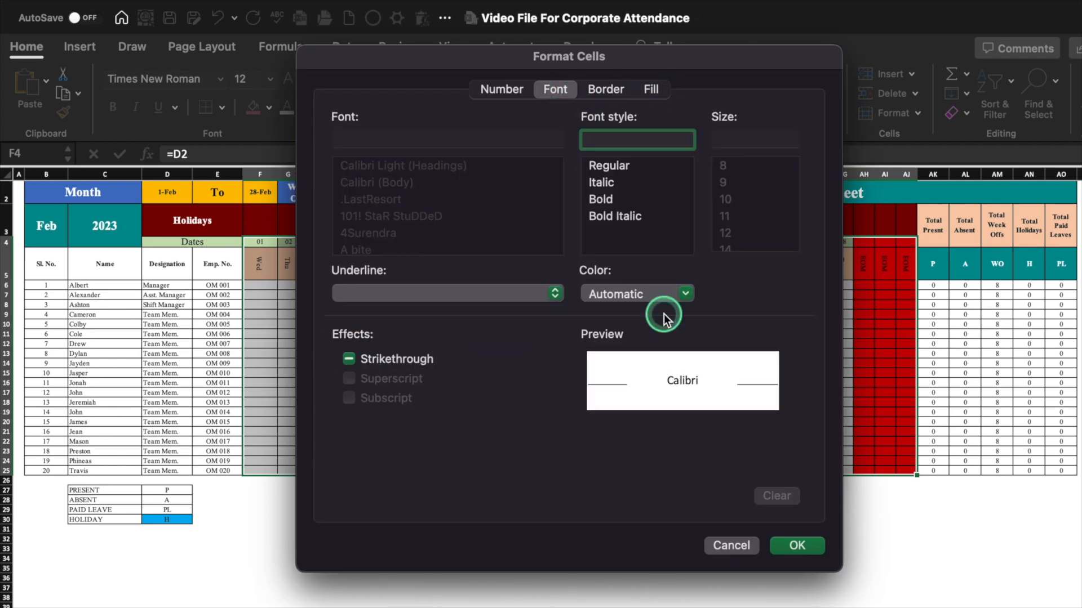
click(686, 293)
click(650, 496)
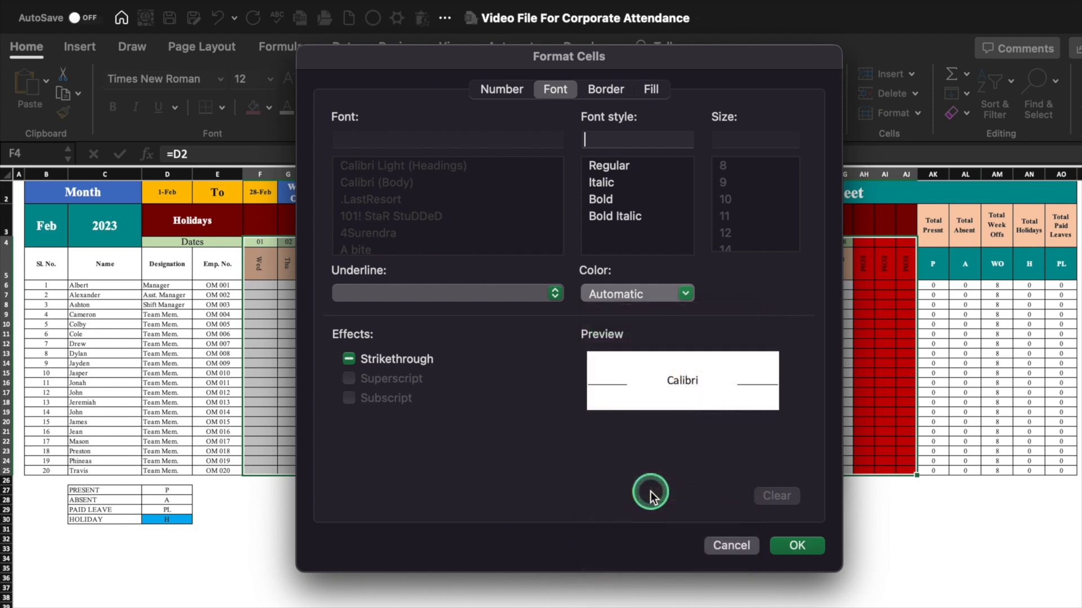
click(796, 544)
click(786, 461)
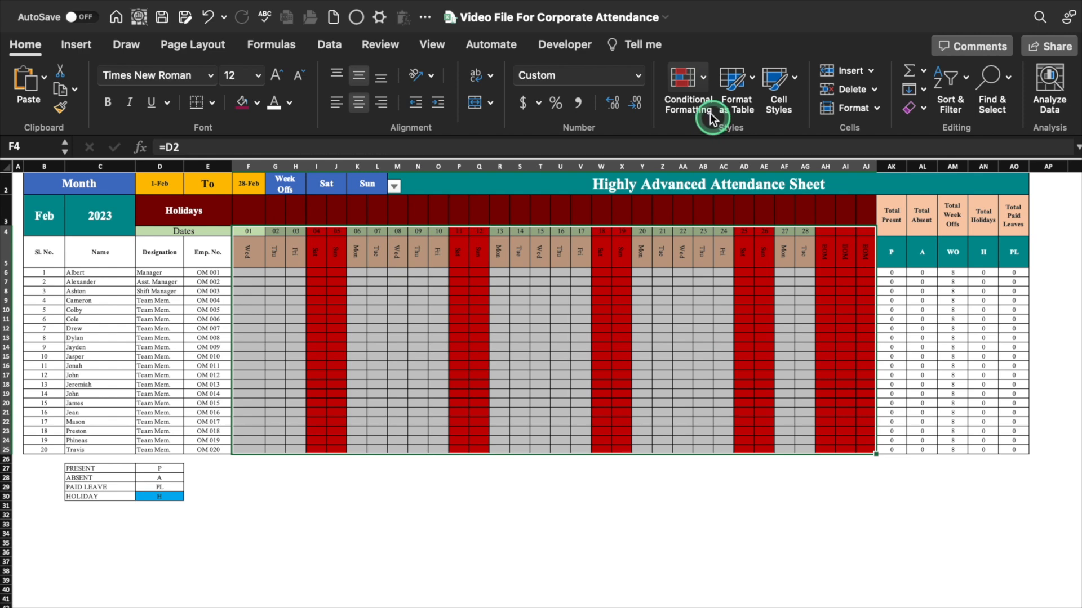
- Change the today rule's formula to =F$4=TODAY() so it checks the dates row, and apply the rules
click(702, 85)
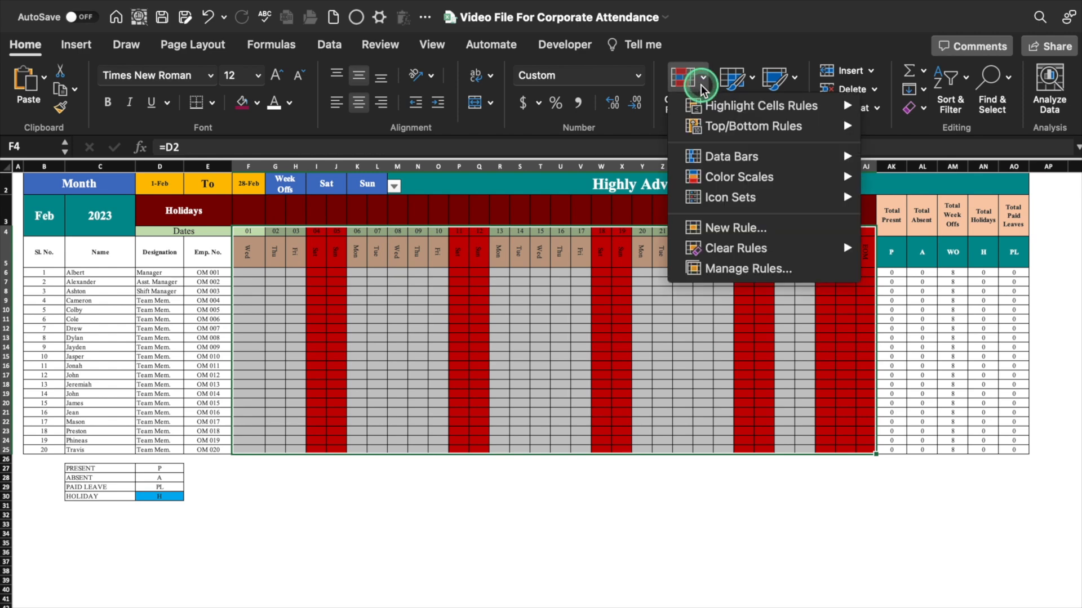
click(748, 269)
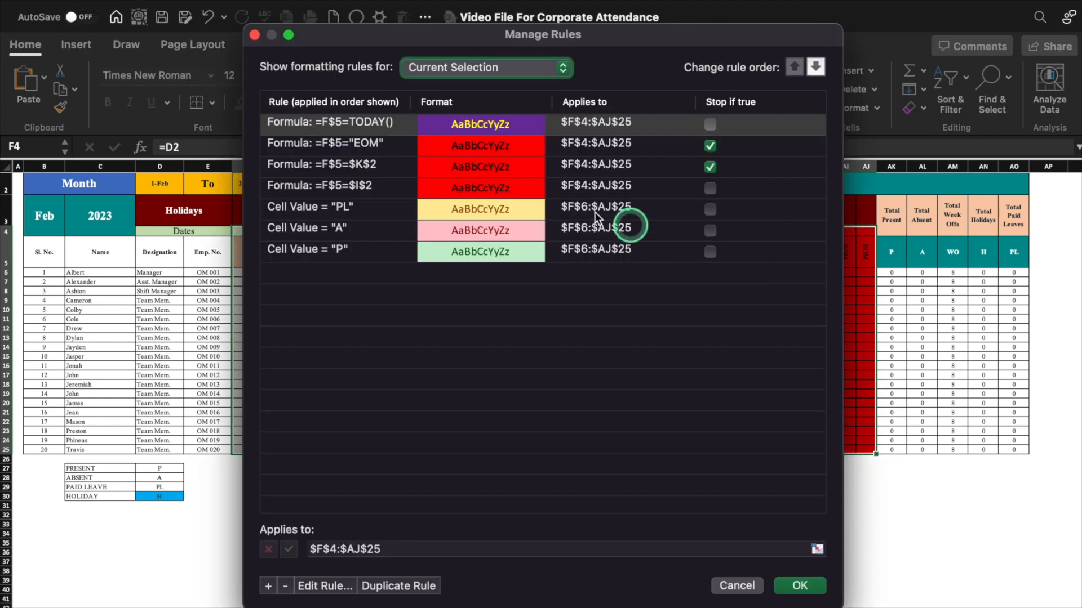
click(376, 125)
click(330, 588)
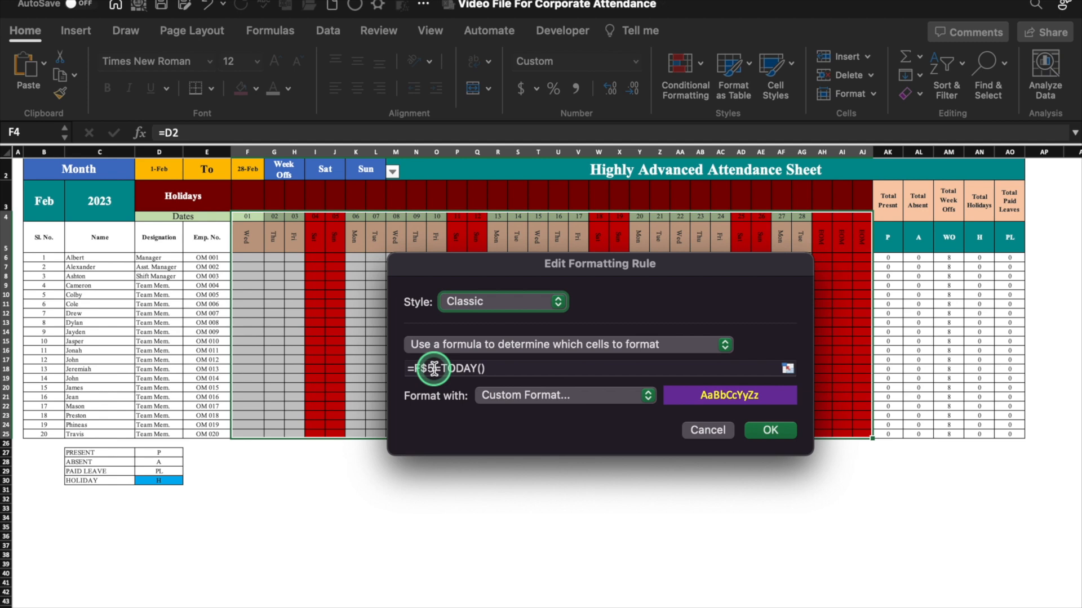
click(431, 370)
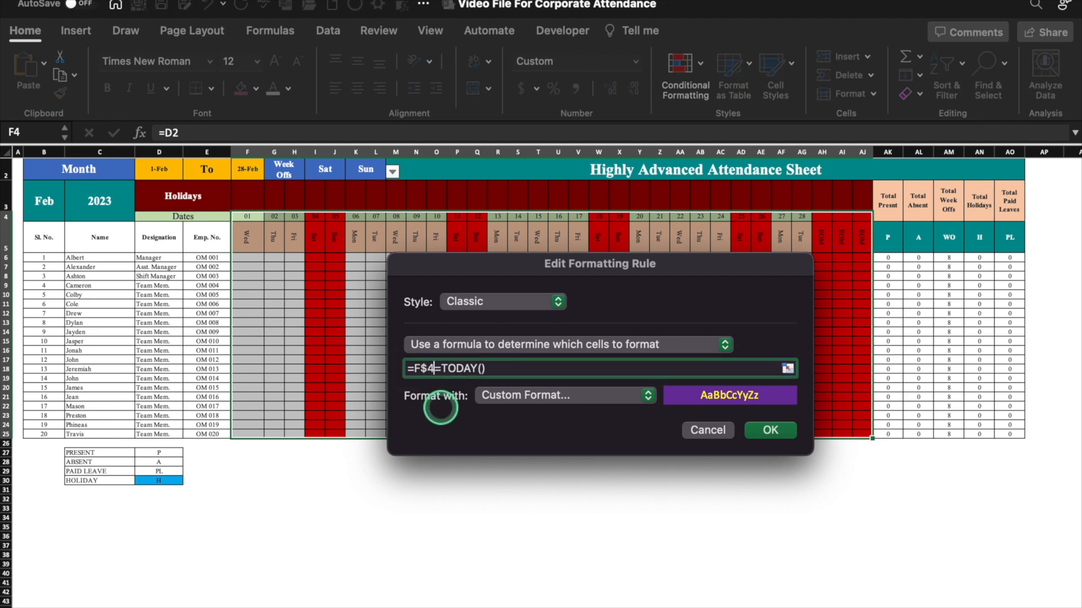
click(769, 431)
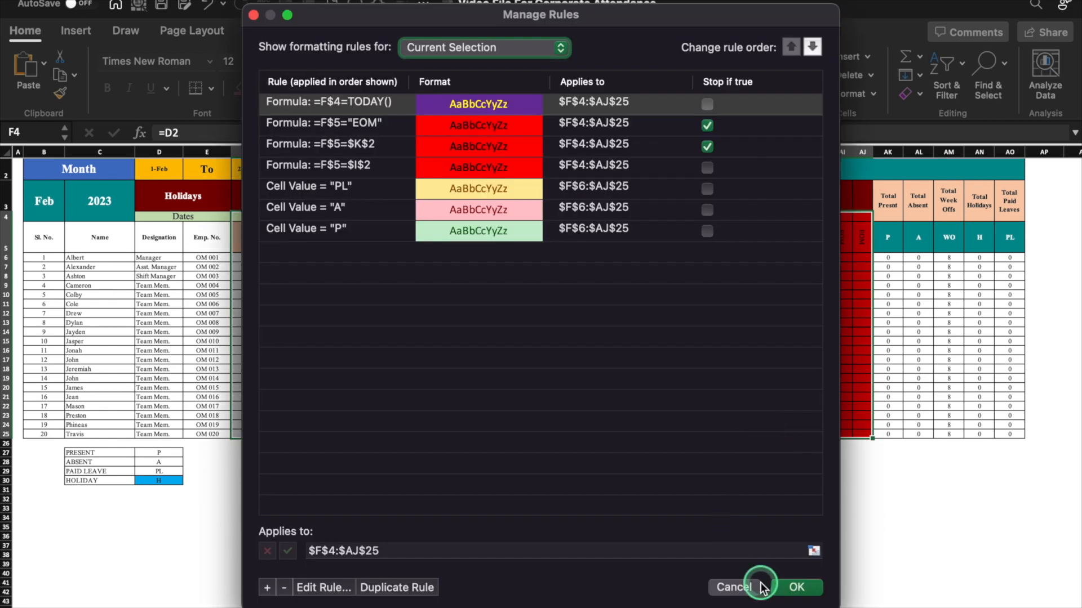
click(792, 587)
click(704, 489)
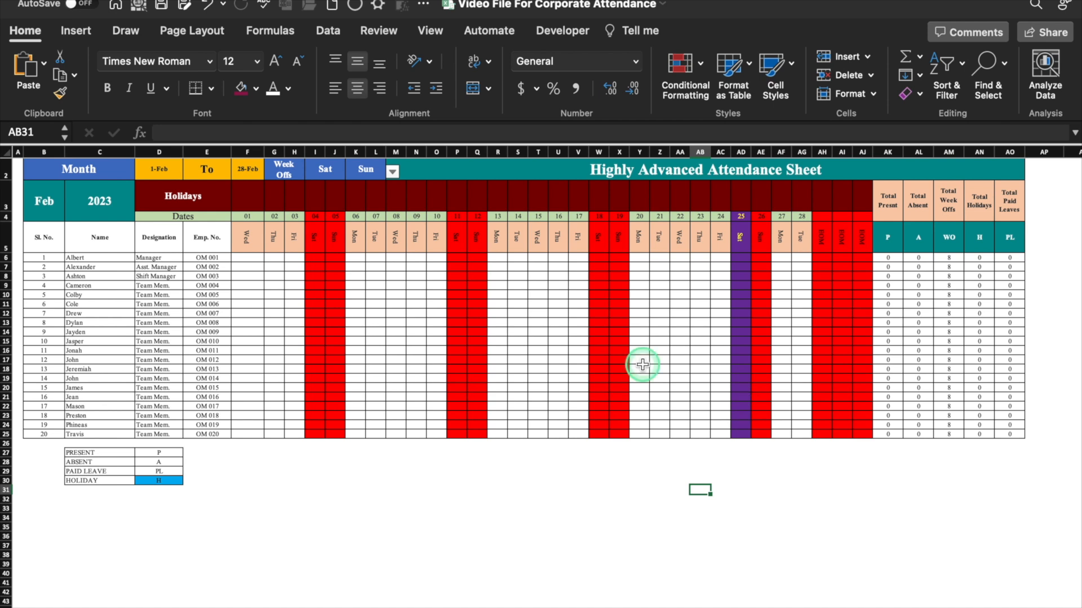
- Change the sheet's month in B3 to Jan
click(46, 200)
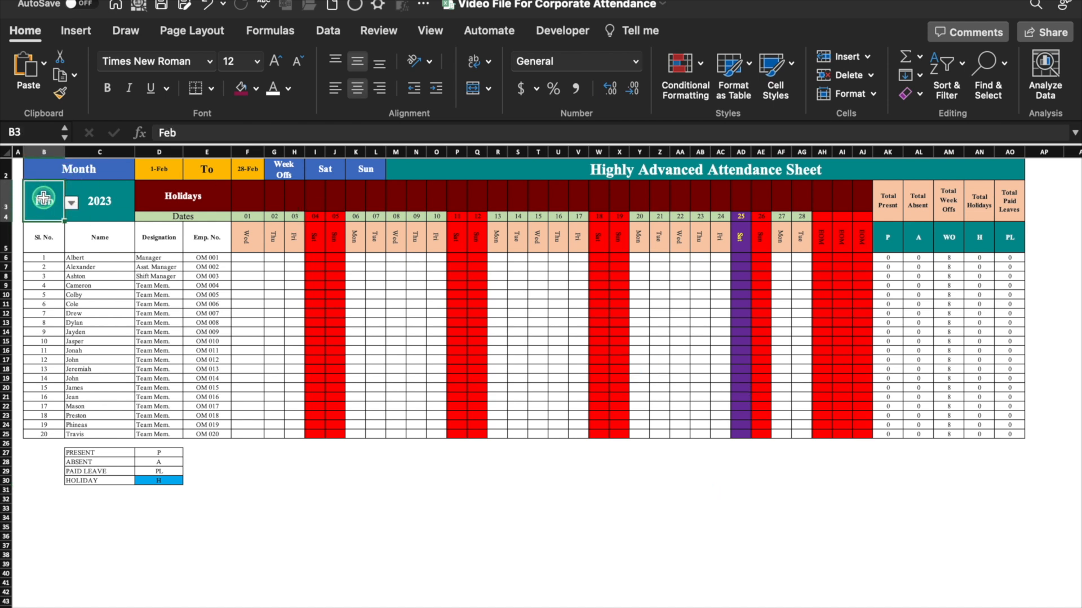
click(72, 204)
click(39, 220)
- Select F4:AJ25 and start another Classic formatting rule that uses a formula to determine which cells to format
drag(247, 216, 858, 417)
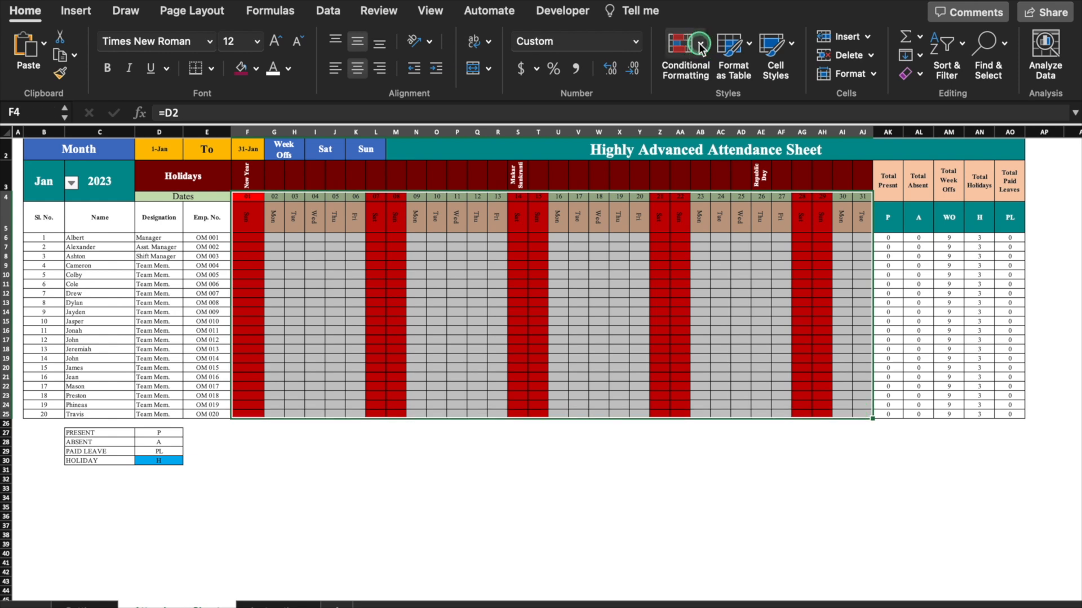
click(700, 44)
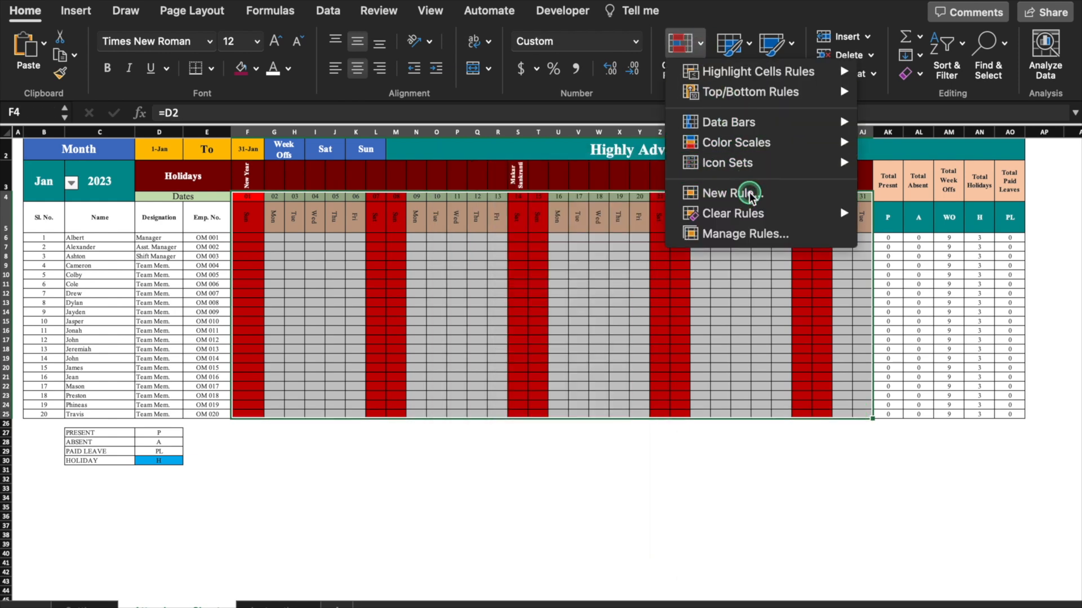
click(749, 193)
click(478, 129)
click(512, 203)
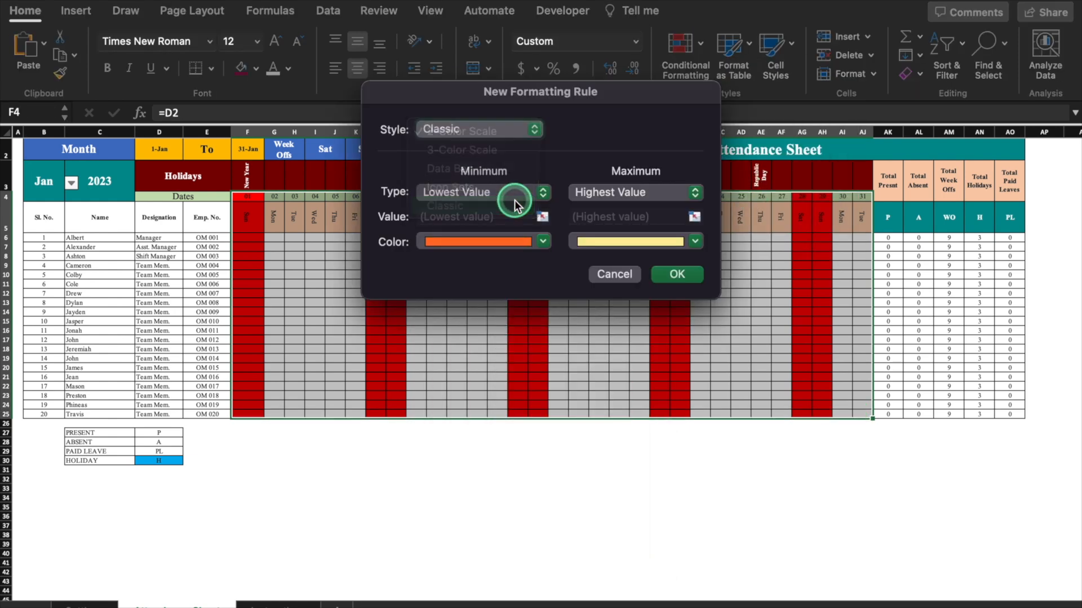
click(696, 172)
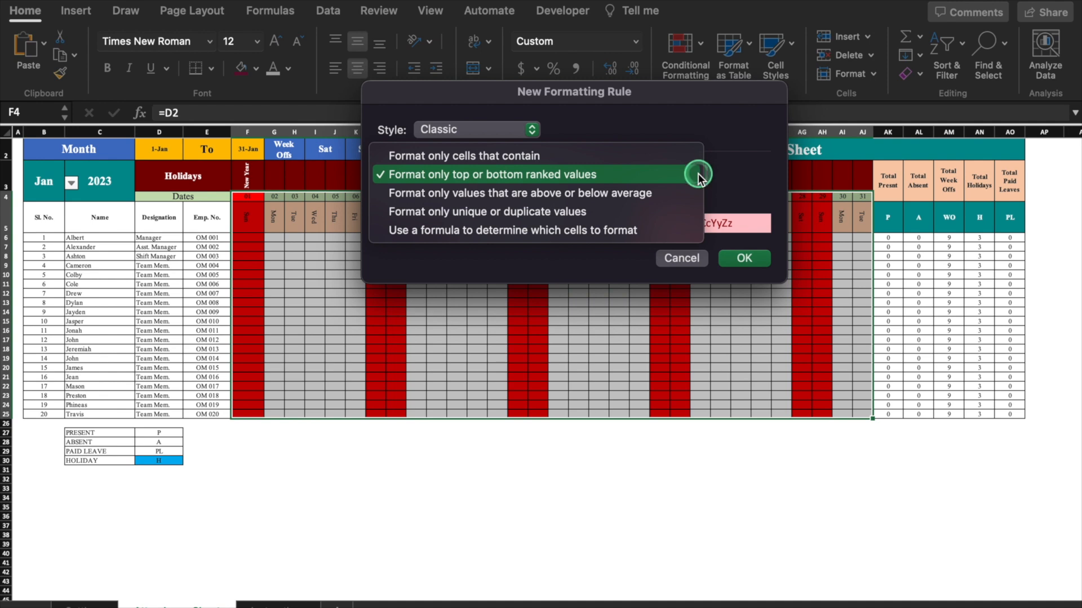
click(628, 230)
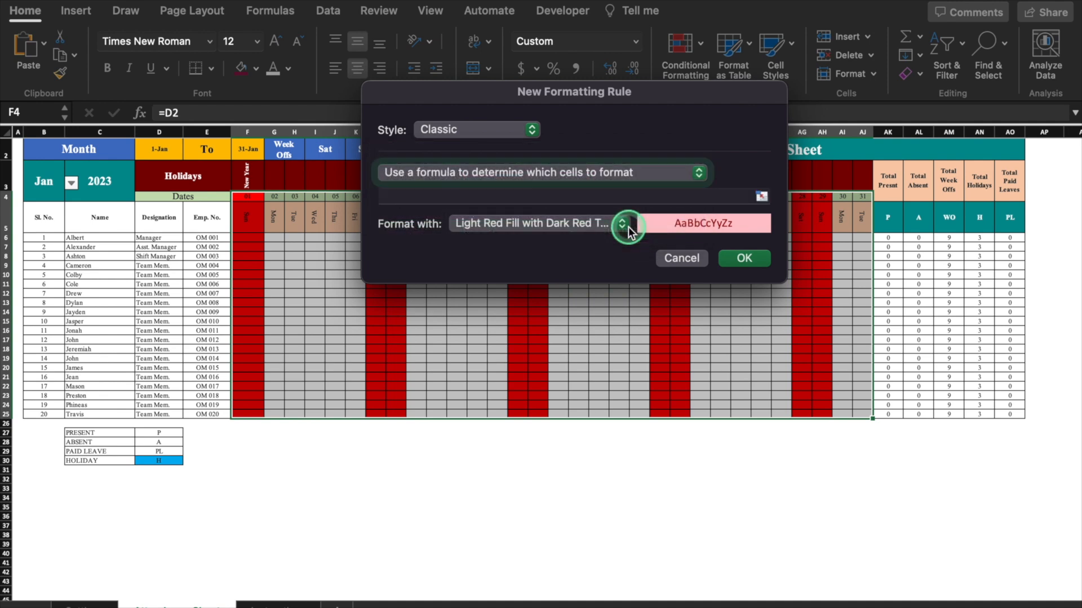
- Enter =countif(Holidays,F$3) as the holiday rule's formula, with only the row of F3 locked
click(608, 201)
text(=)
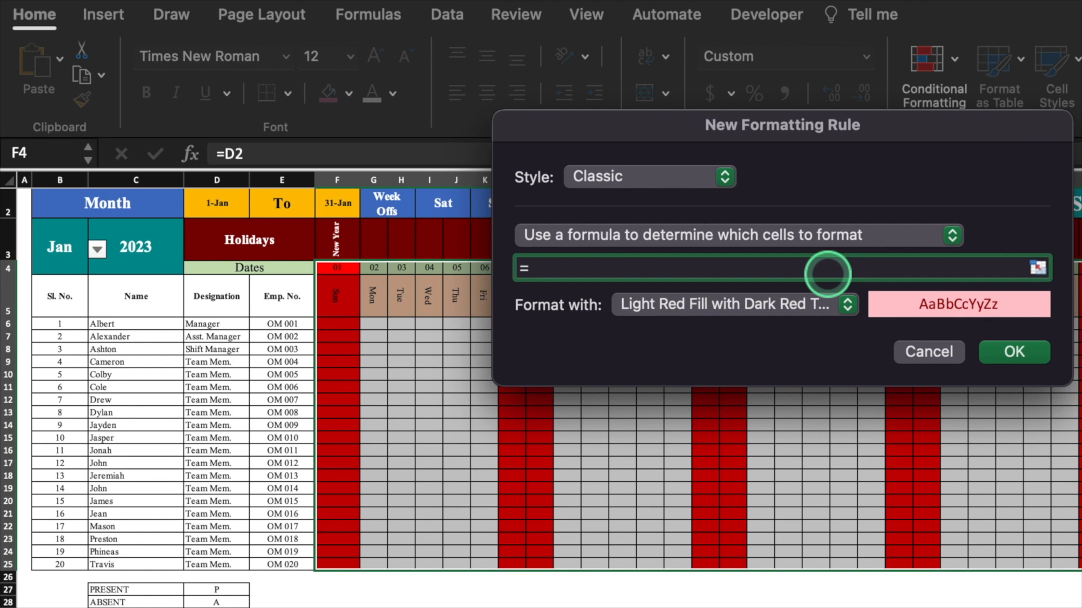
text(cou)
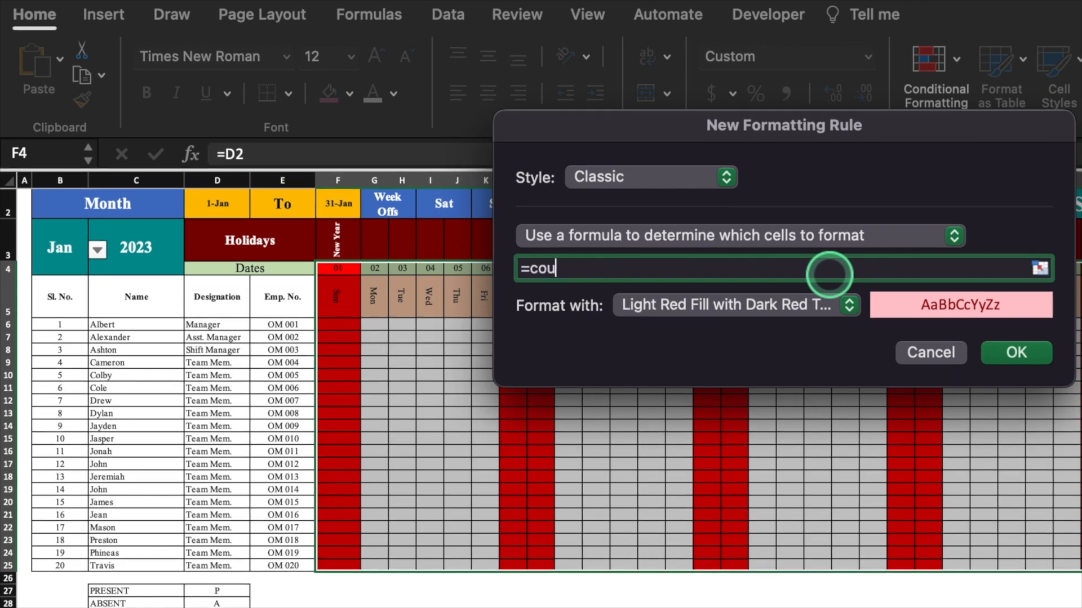
text(ntif(H)
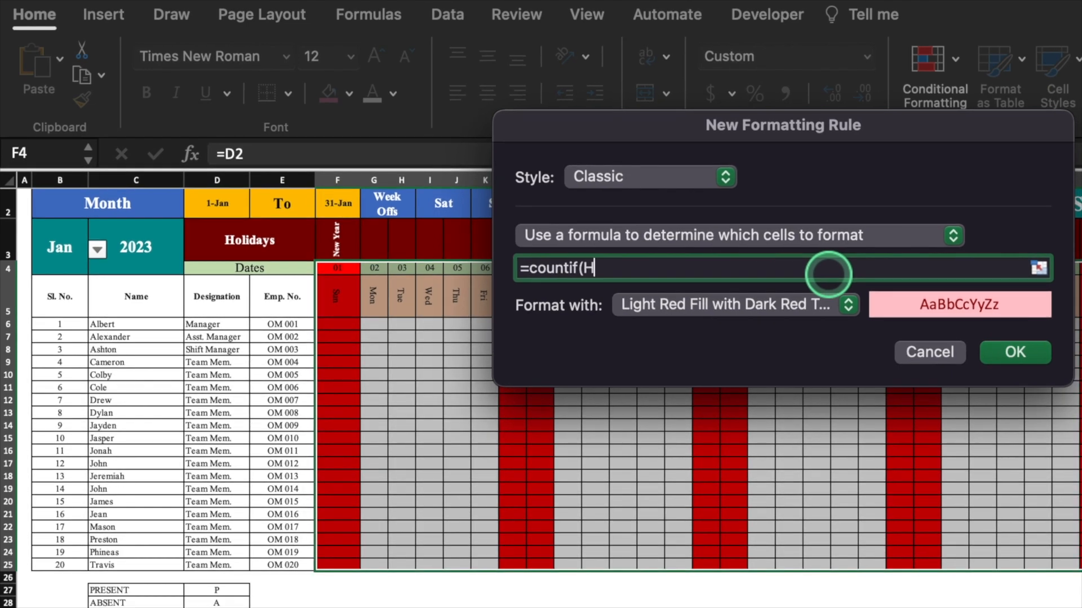
text(olidays,)
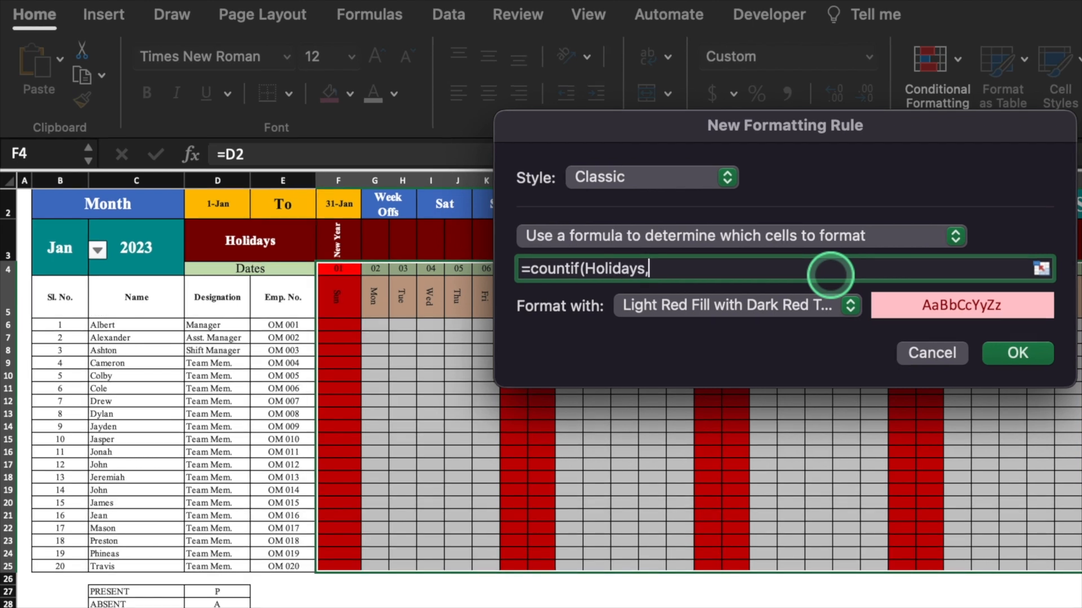
click(339, 242)
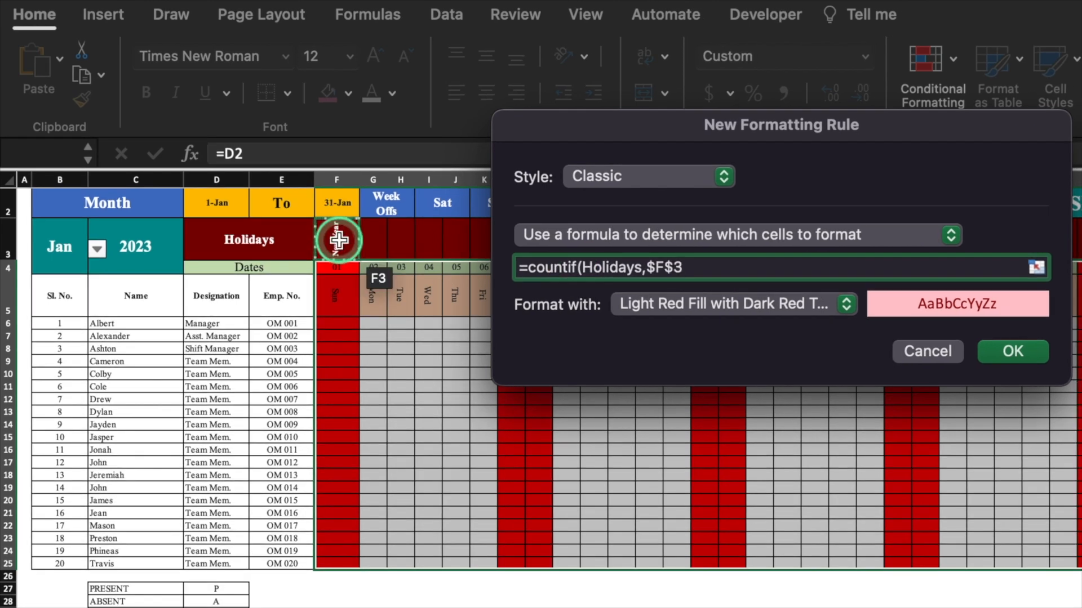
click(656, 268)
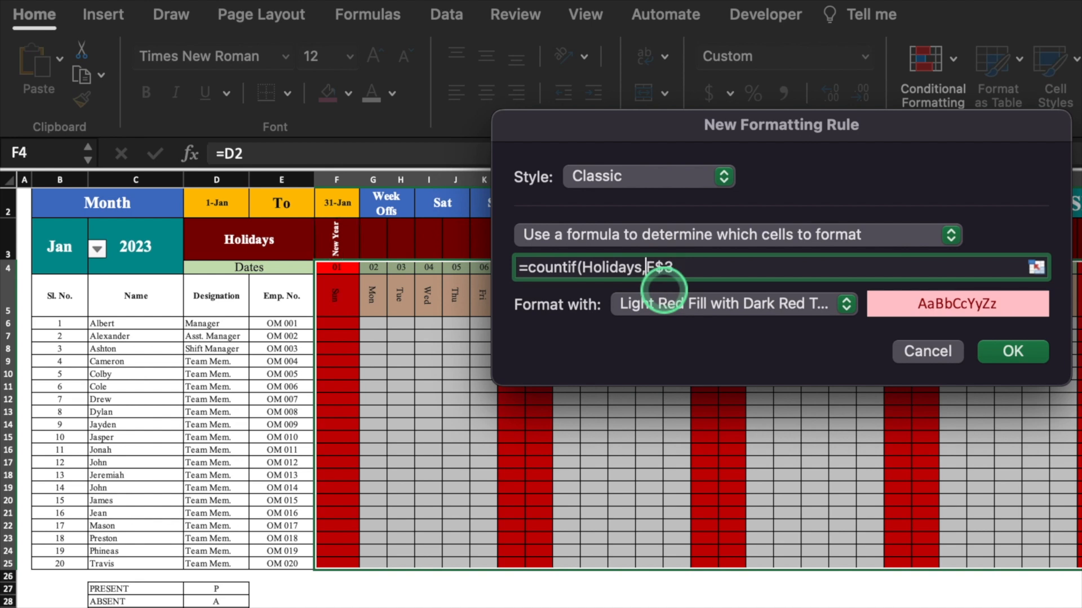
click(692, 265)
- Give the holiday rule a custom format with the standard light blue fill
click(844, 308)
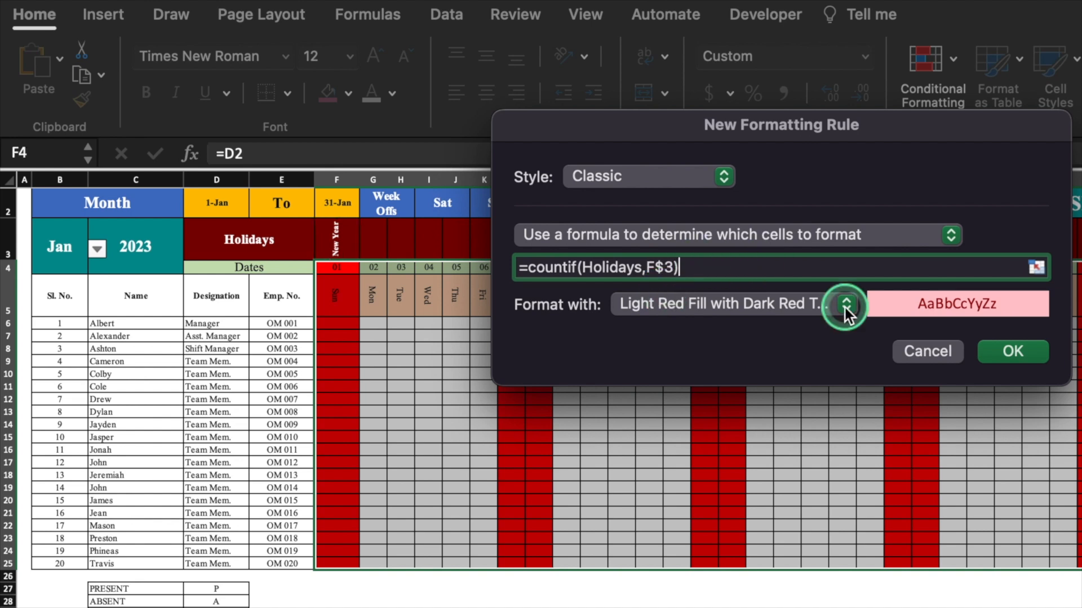
click(781, 453)
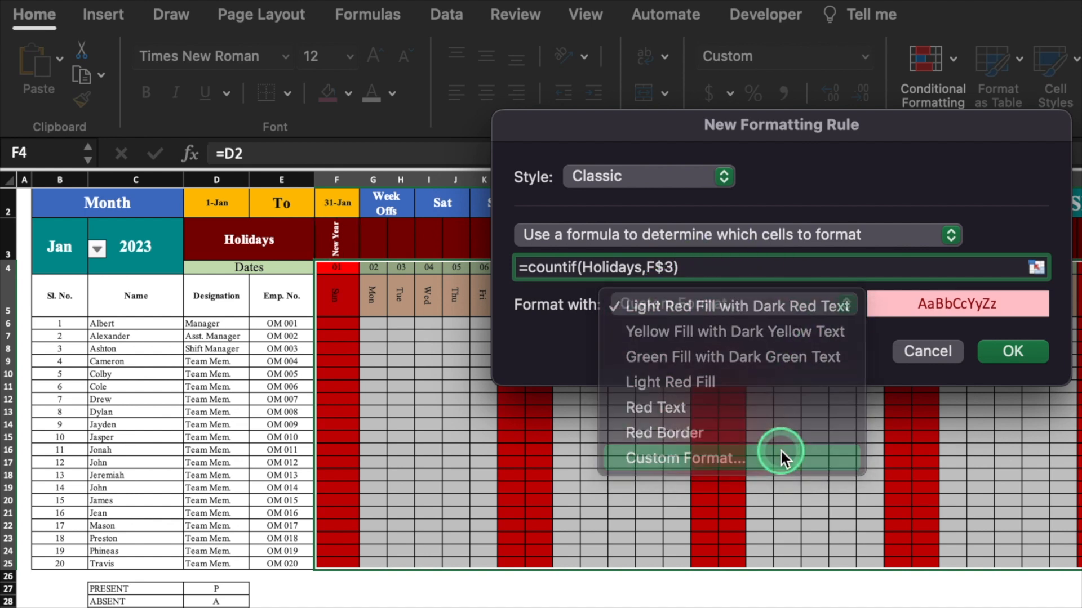
click(666, 157)
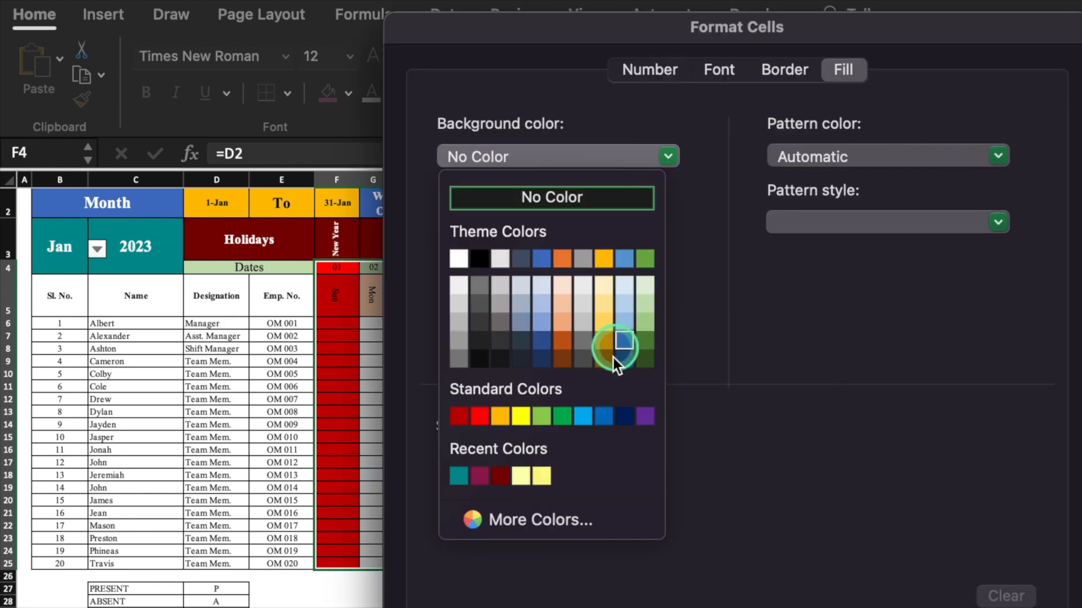
click(583, 416)
click(895, 573)
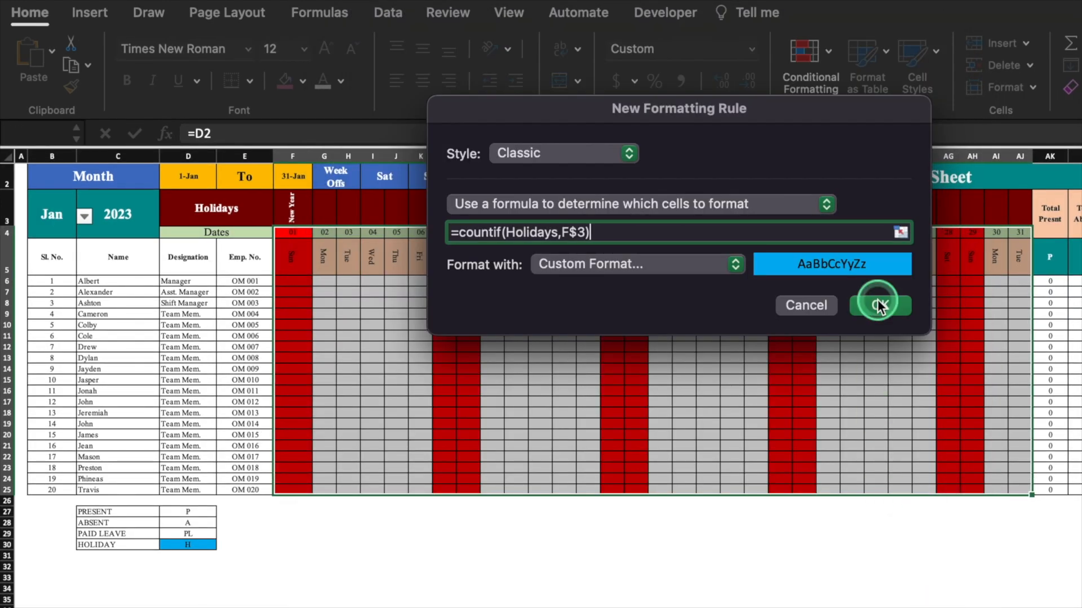
- Apply the holiday formatting rule to the selected attendance columns
click(879, 306)
click(374, 306)
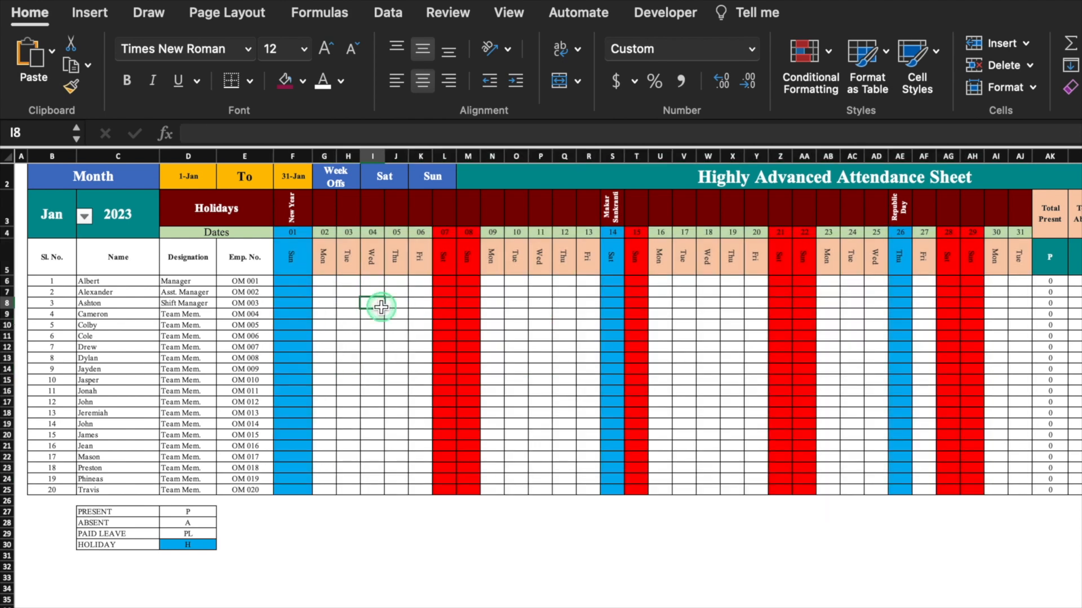
- Switch the month in B3 to March to check the holiday highlighting, and return it to Jan
click(56, 216)
click(84, 217)
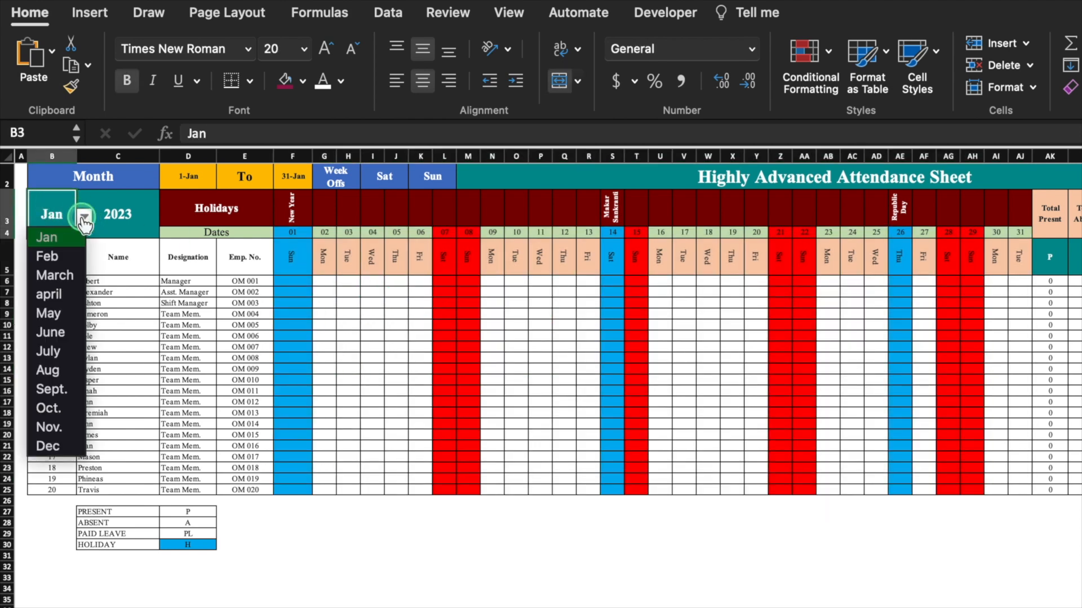
click(67, 275)
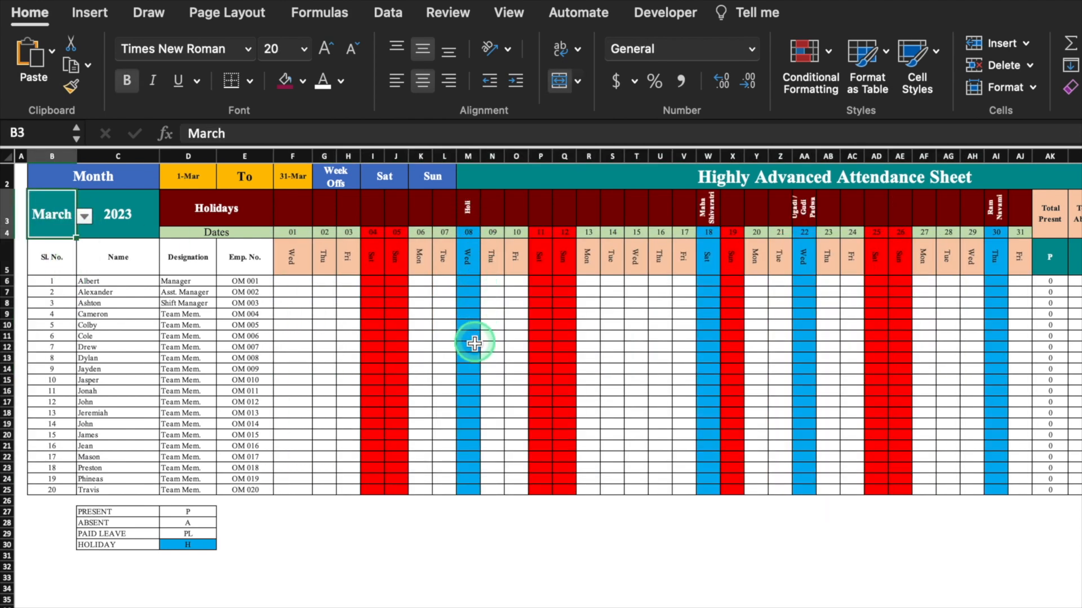
click(85, 216)
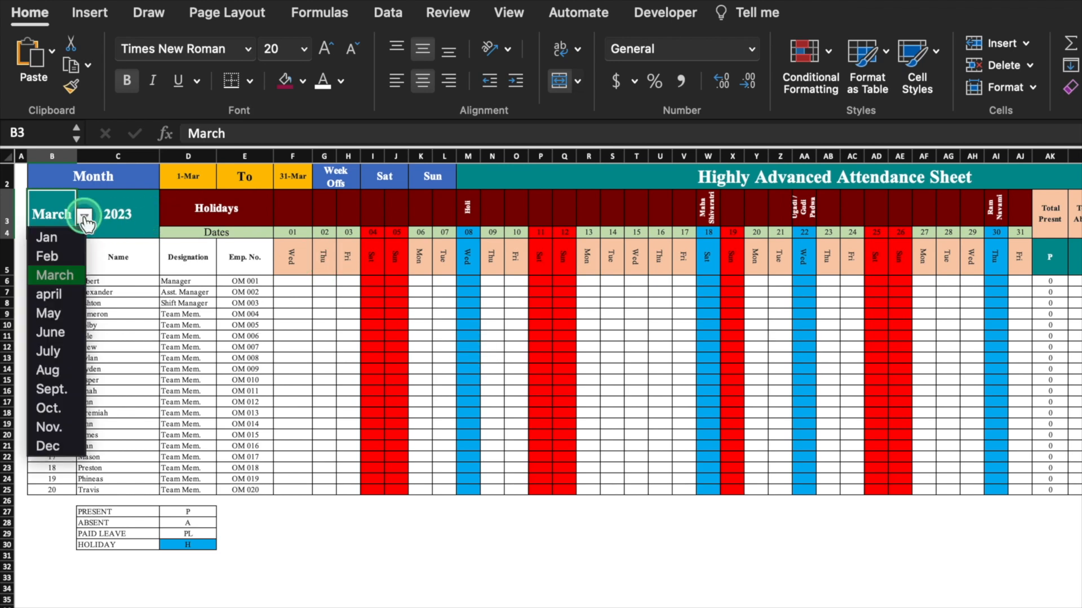
click(50, 238)
- Add None before Mon in the data validation list of the first week-off cell, I2
click(384, 176)
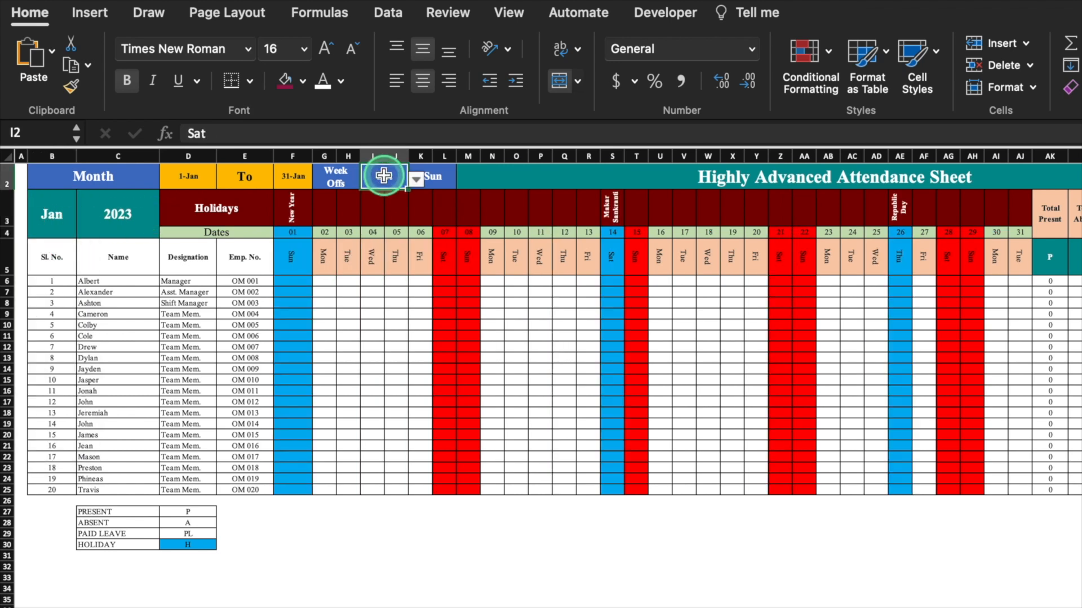
click(387, 13)
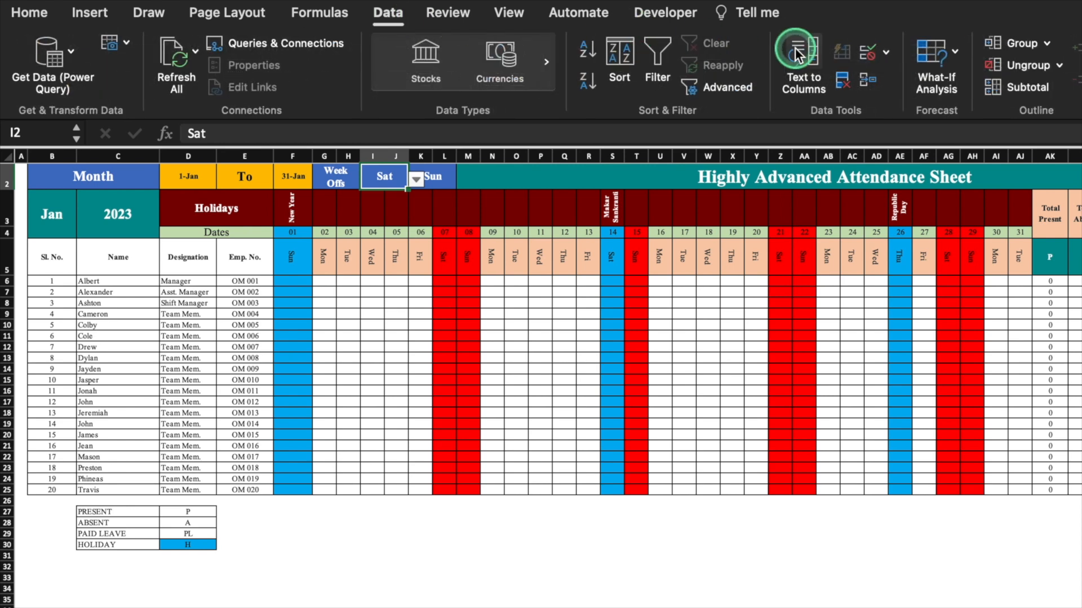
click(886, 52)
click(867, 53)
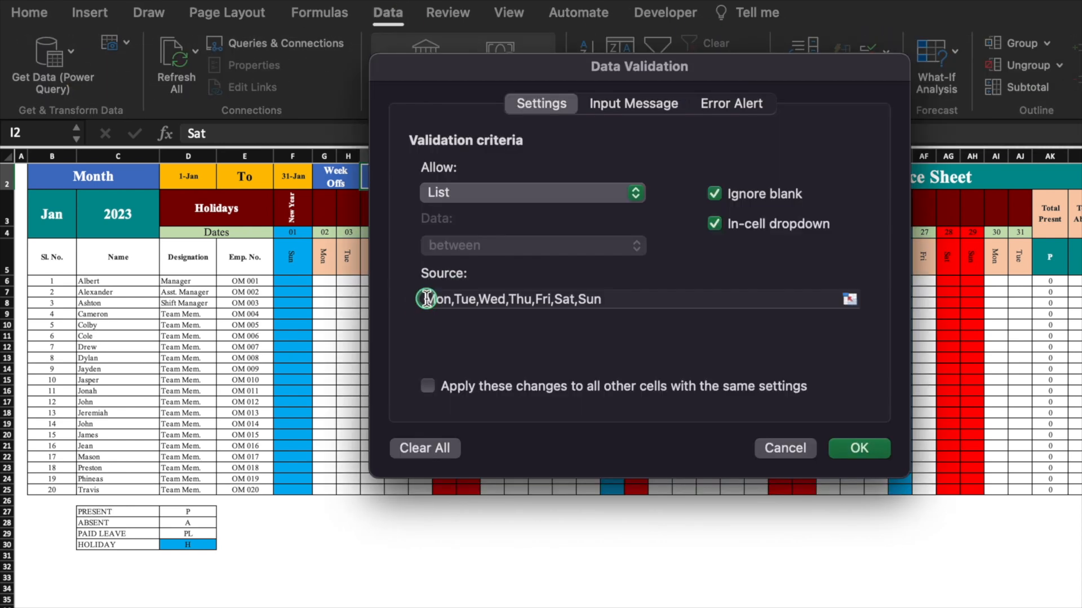
click(427, 299)
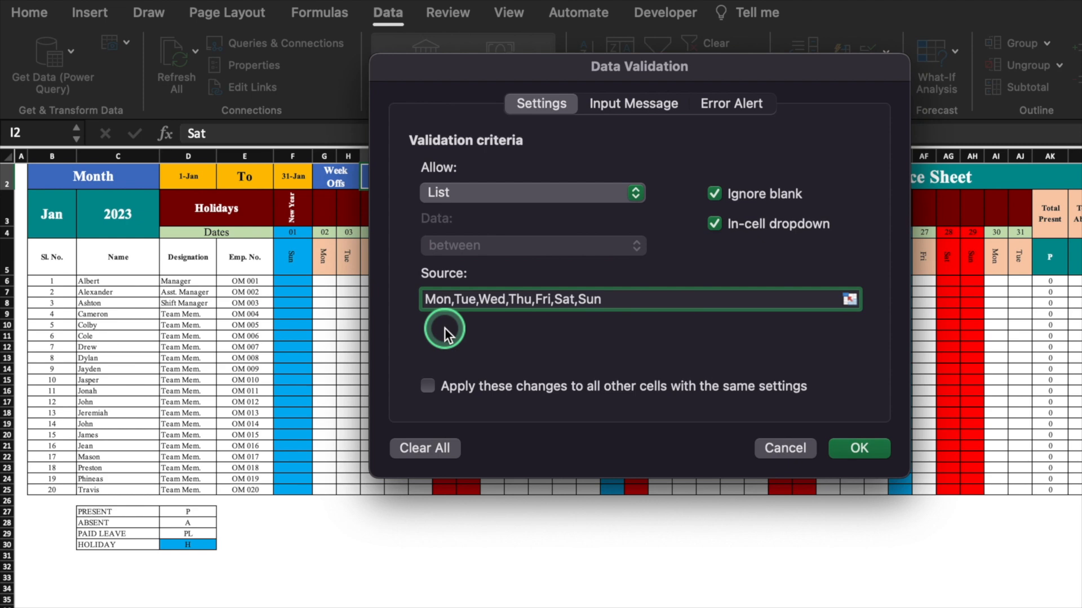
text(None)
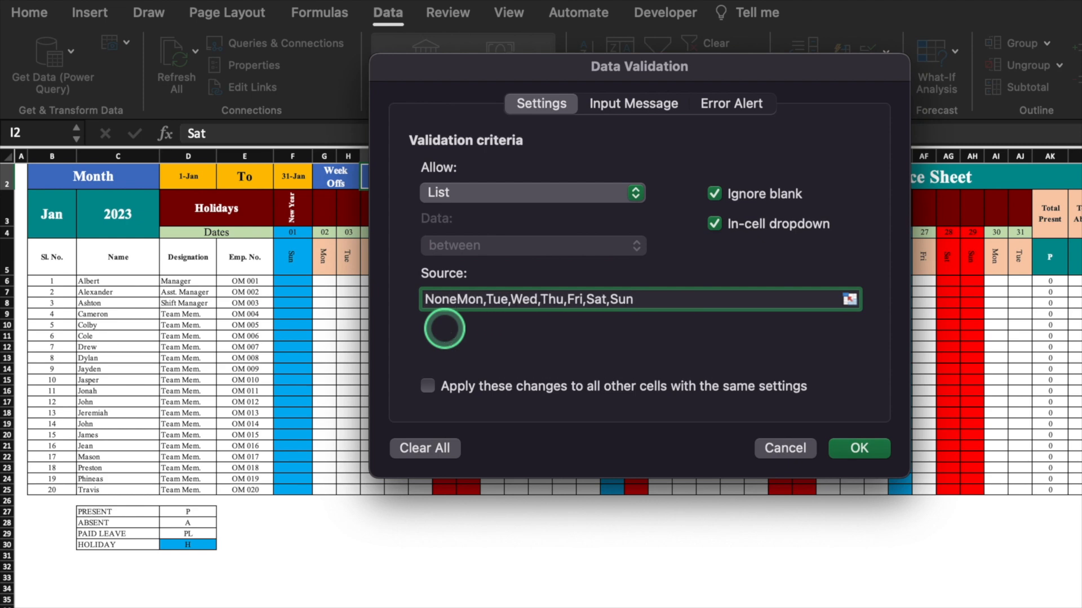
text(,)
click(858, 448)
- Add None before Mon in the data validation list of the second week-off cell, K2
click(447, 181)
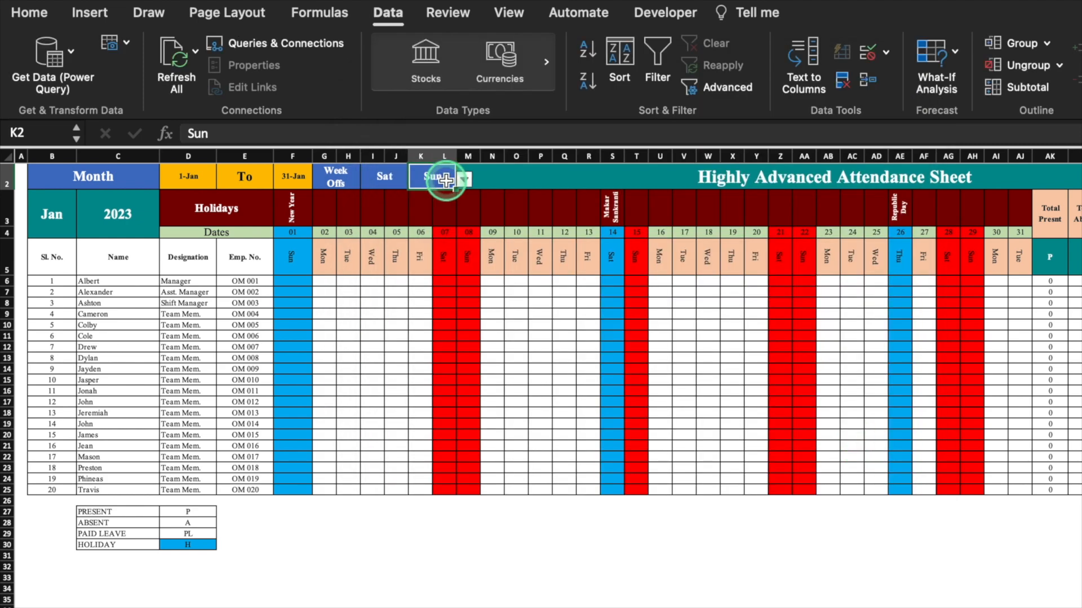
click(886, 52)
click(935, 82)
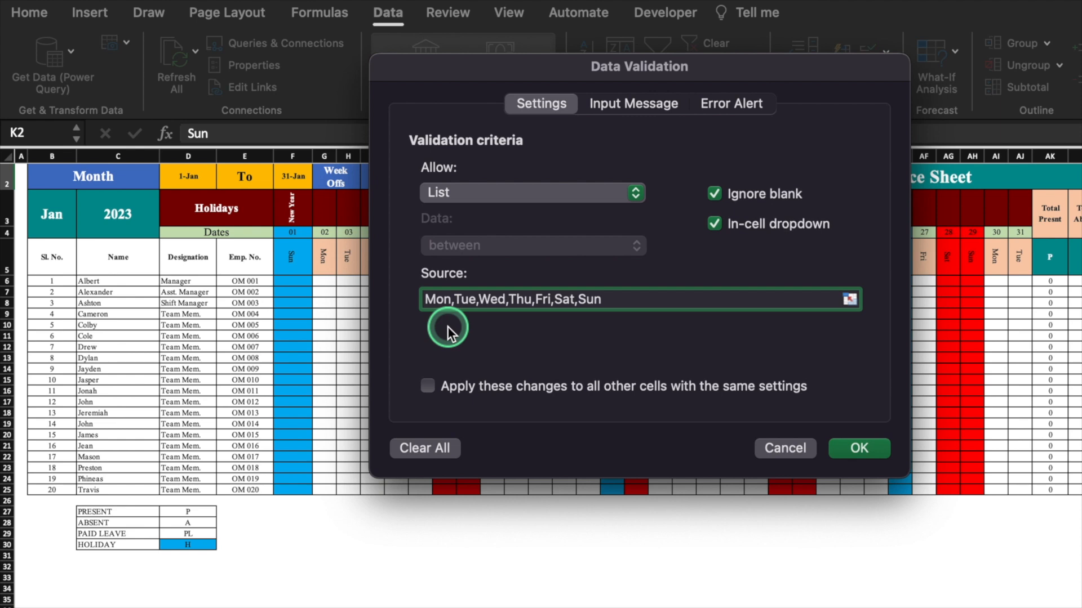
text(None,)
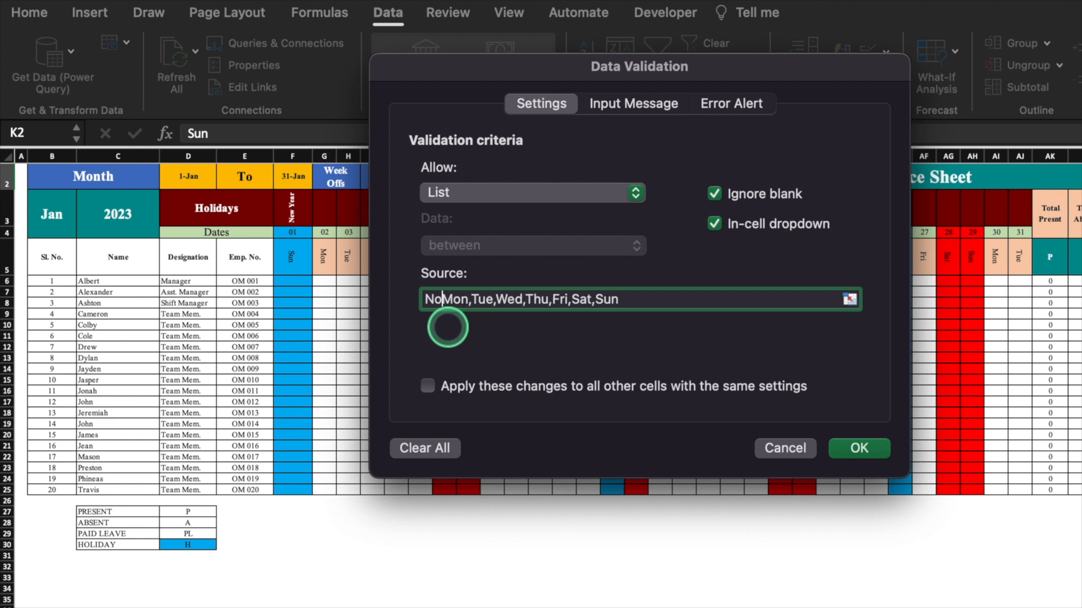
click(858, 448)
- Start a data validation for F6 with Custom as the allowed criteria
click(293, 281)
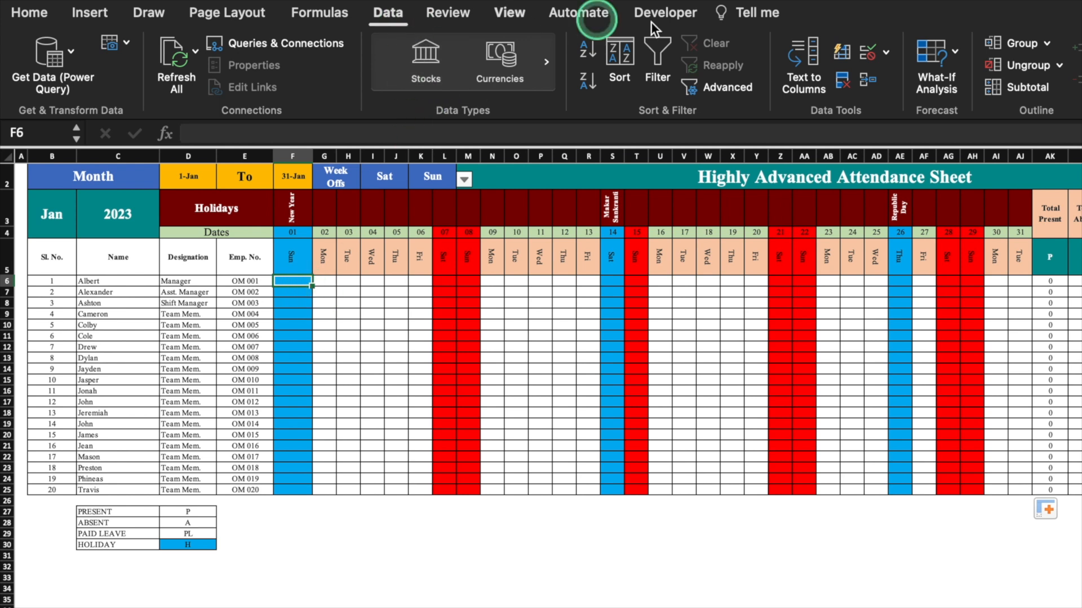
click(885, 51)
click(912, 75)
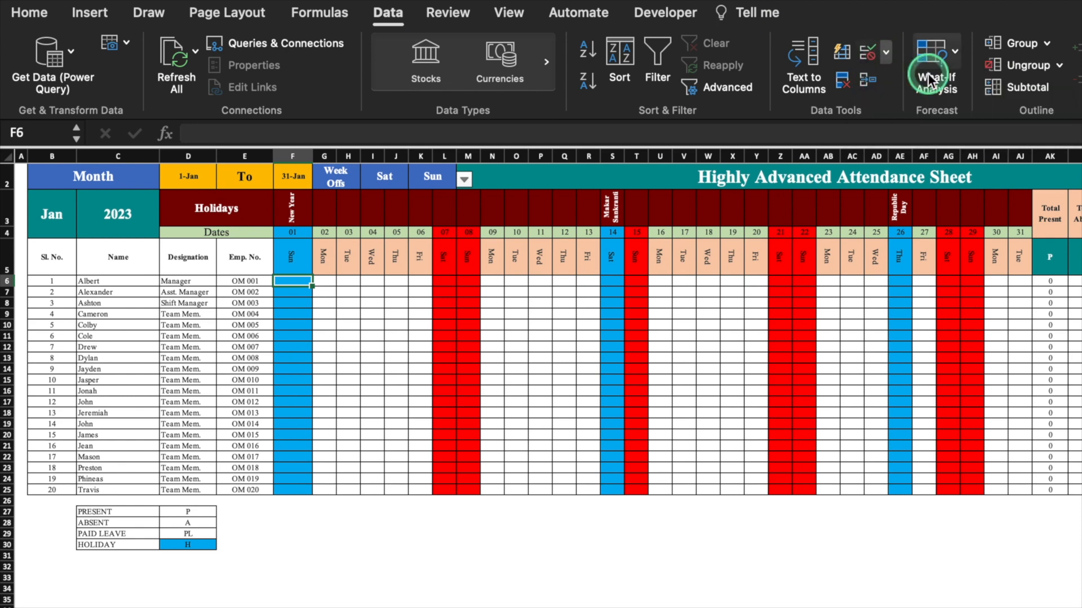
click(638, 197)
click(560, 348)
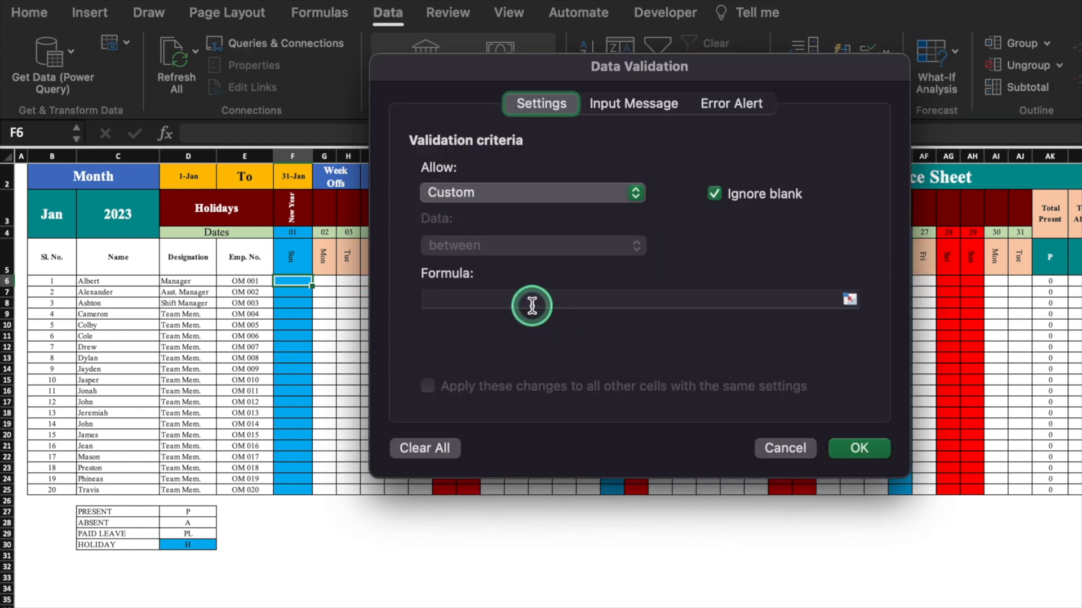
- Begin the validation formula with =(F$5<>$I$2) to exclude the first week off, locking row 5 and the whole I2 reference
click(529, 306)
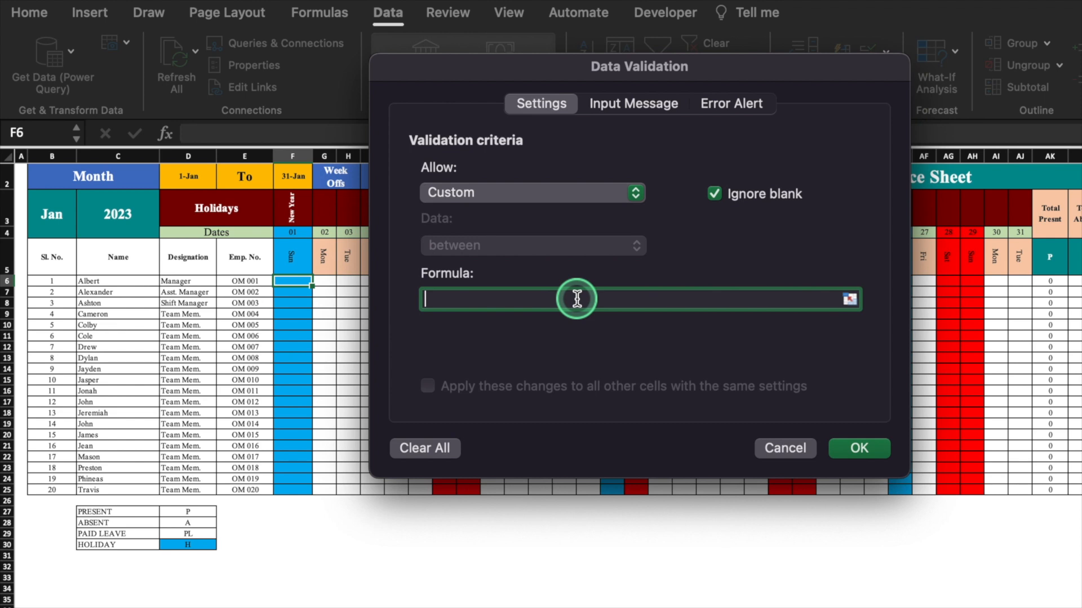
drag(624, 68, 619, 288)
text(=)
click(291, 257)
click(436, 517)
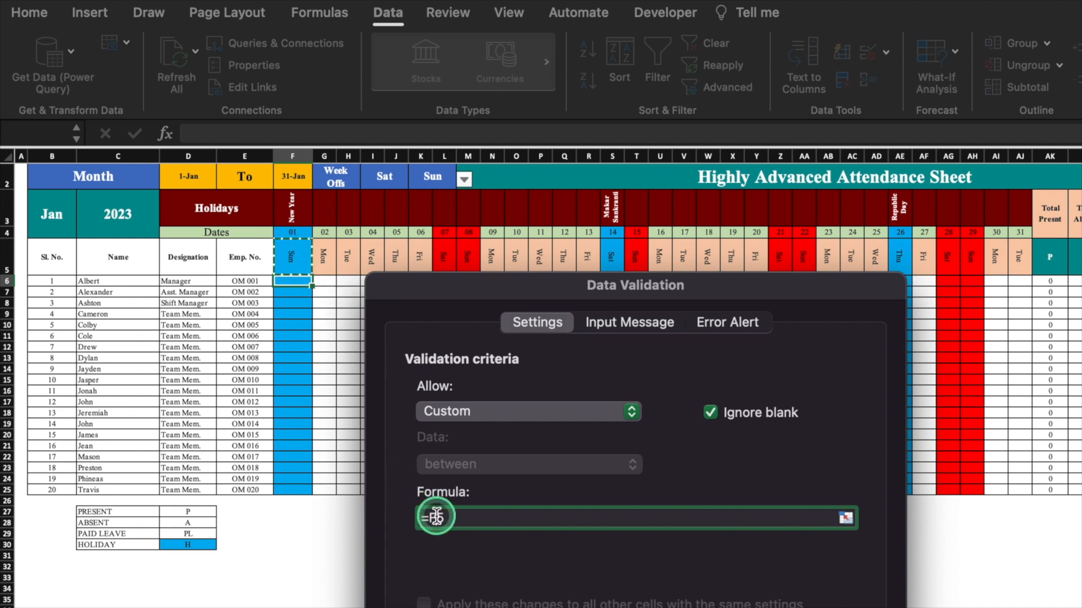
text($5)
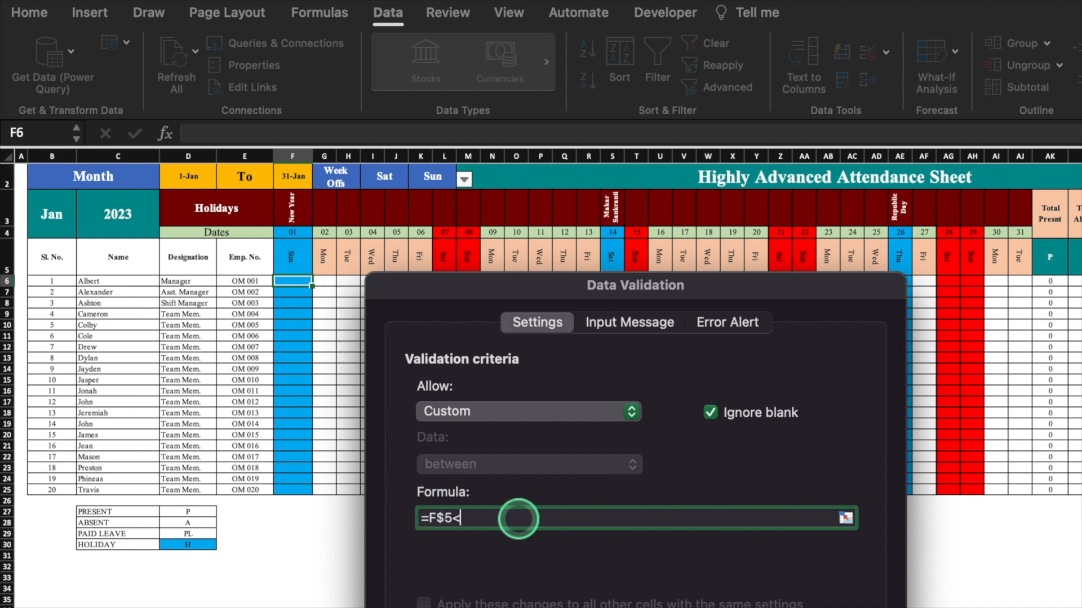
text(<>)
click(385, 176)
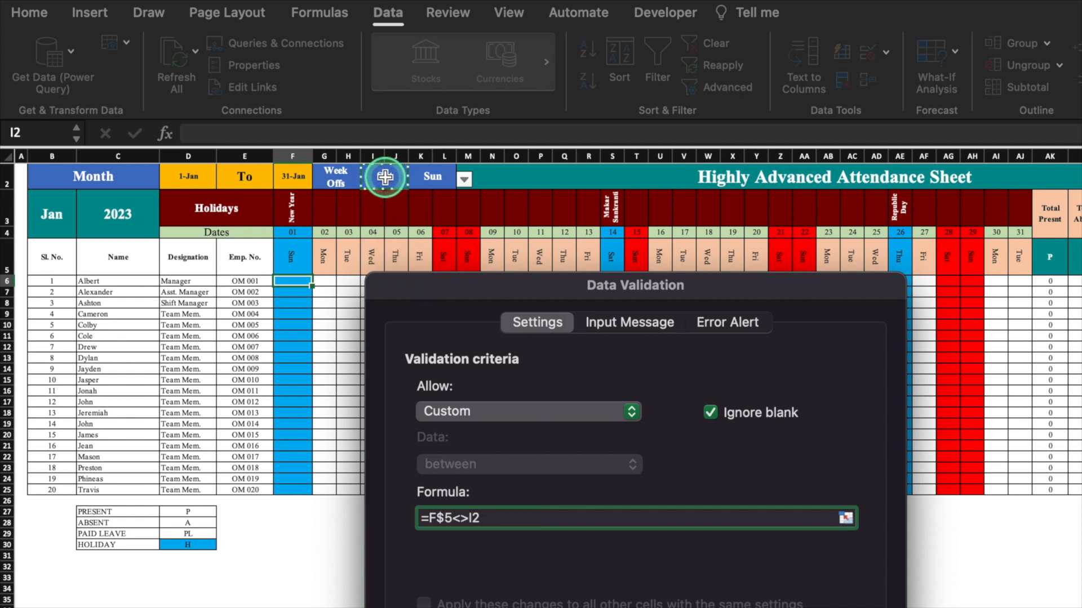
key(F4)
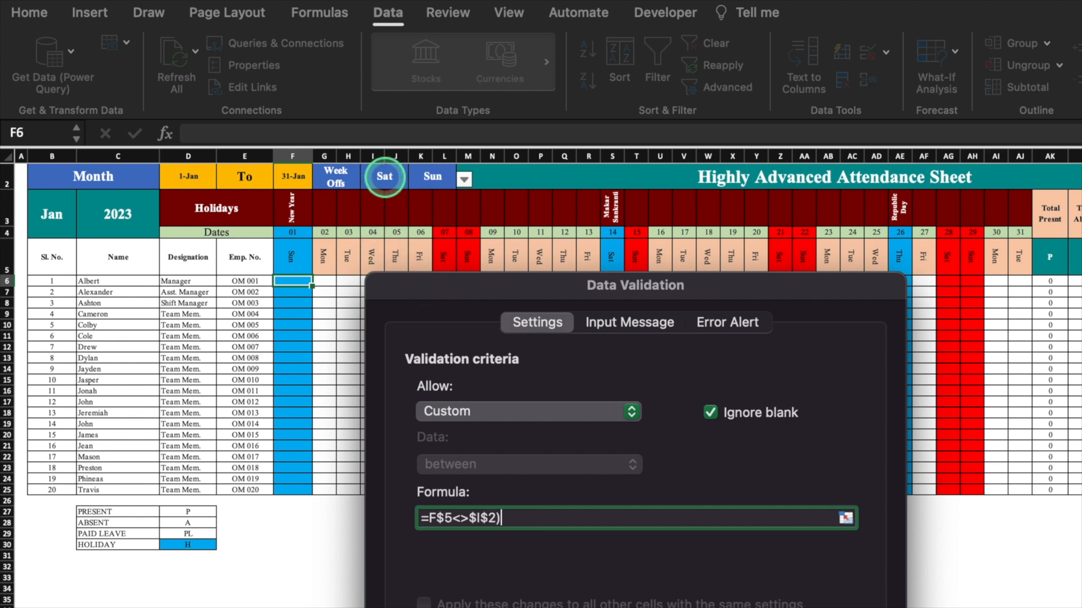
click(428, 517)
text(()
click(515, 517)
text())
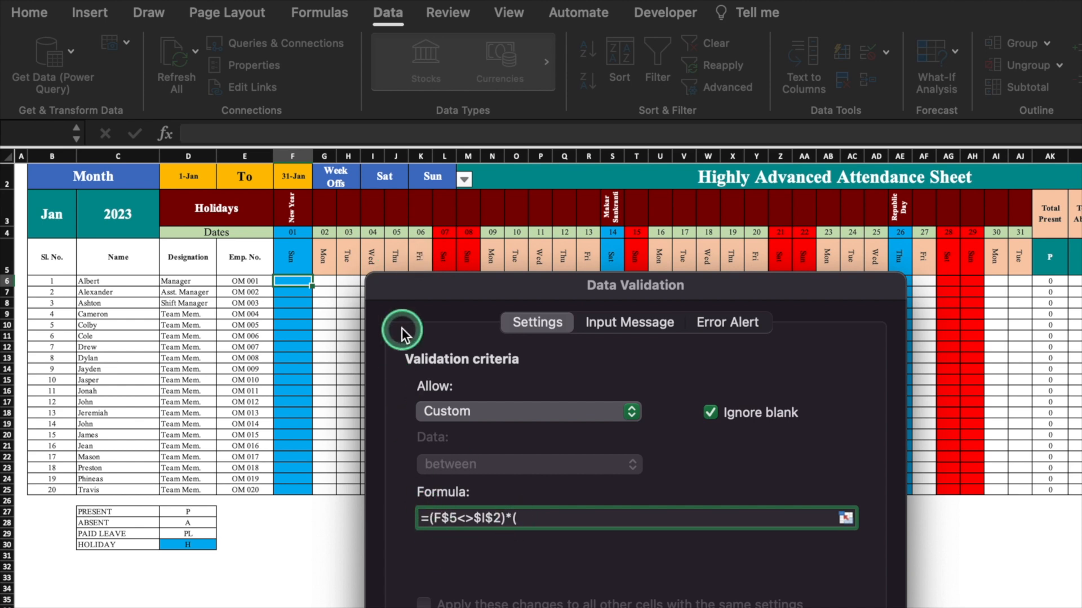
- Extend the validation formula with *(F$5<>$K$2) to exclude the second week off, locking the K2 reference fully
click(292, 265)
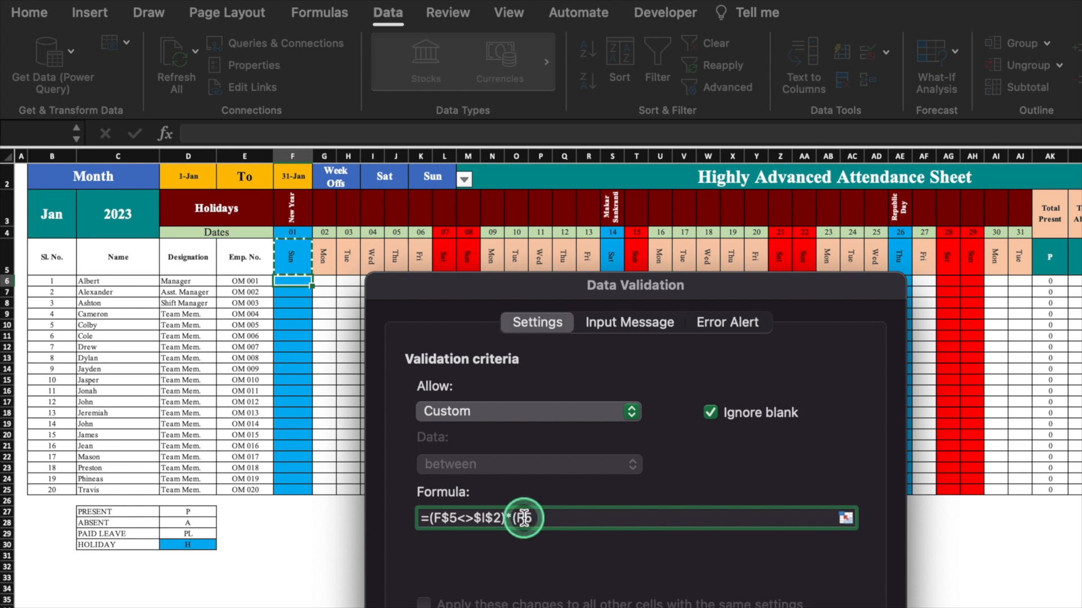
key(Left)
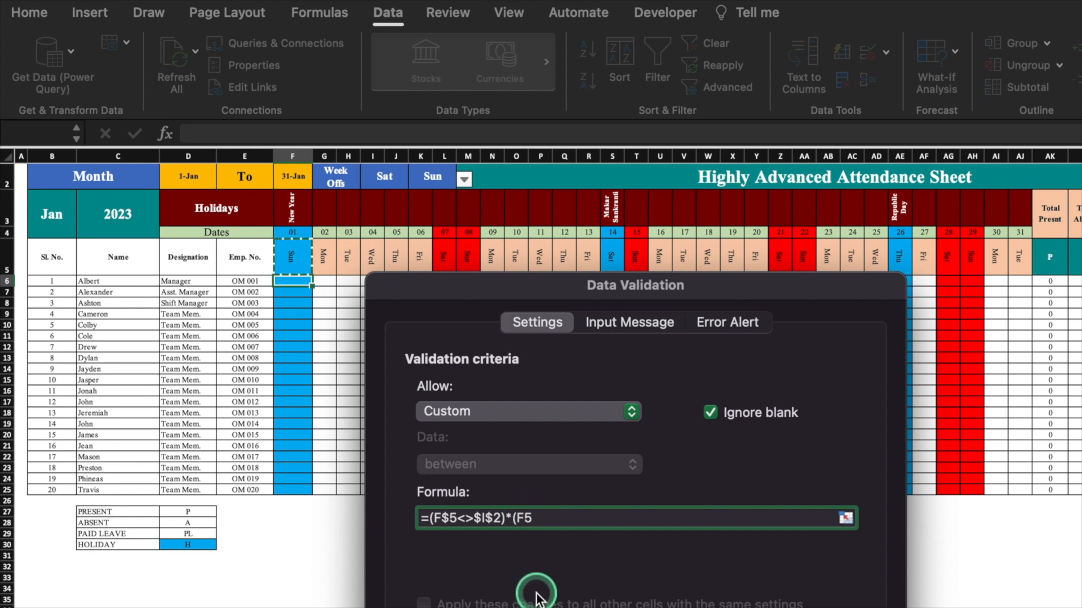
text($)
key(Right)
text(<>)
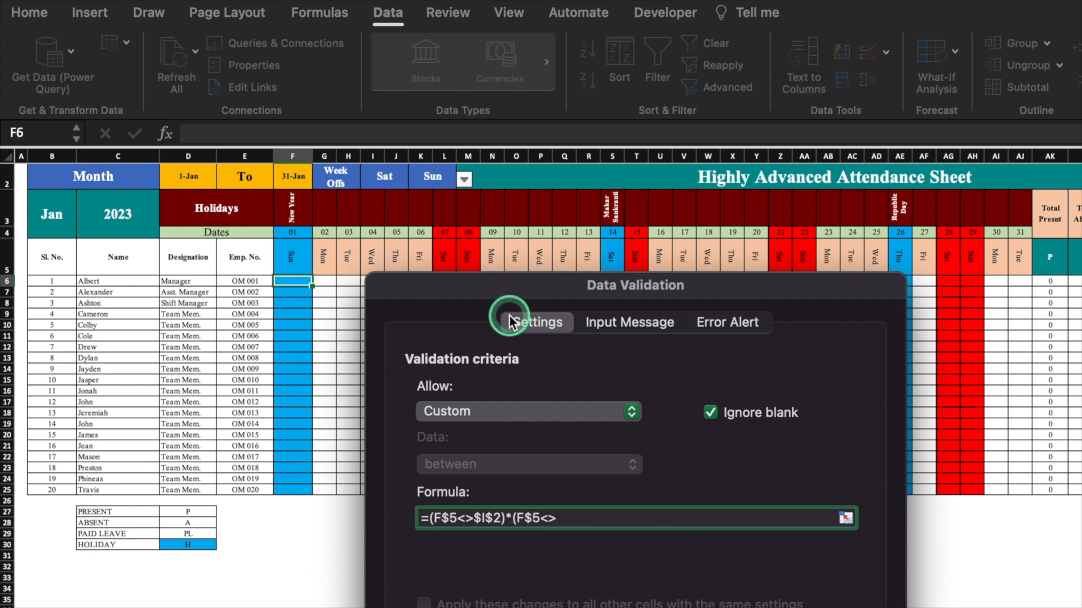
click(435, 175)
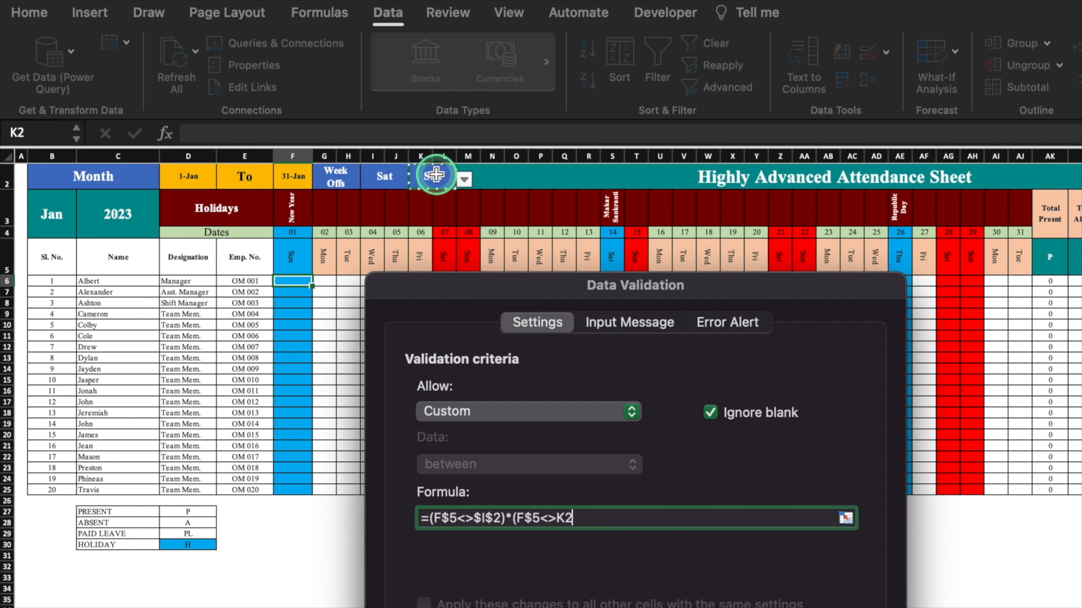
key(F4)
text())
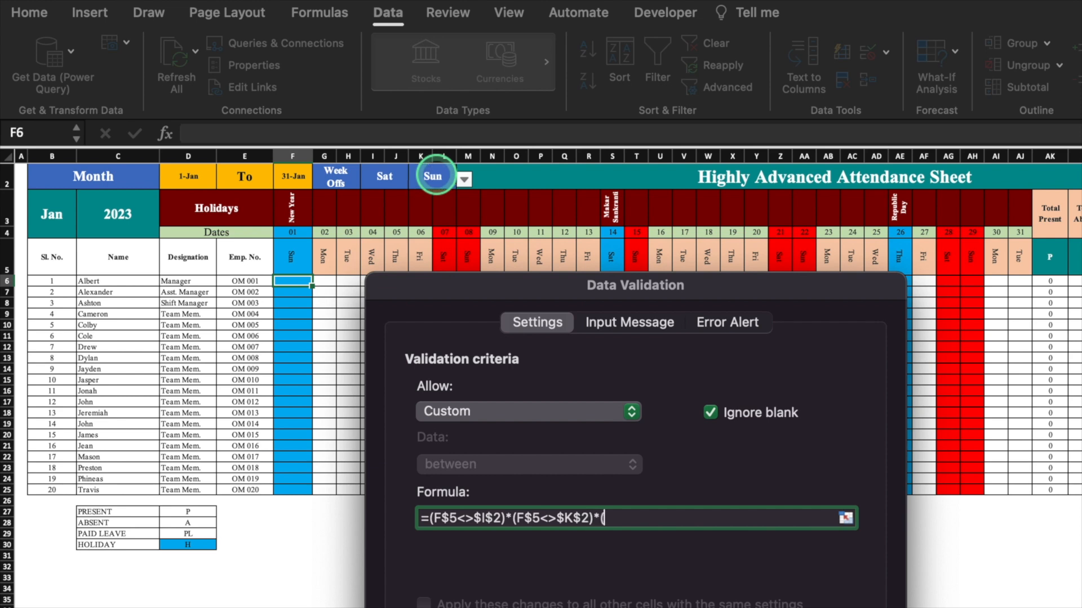
- Complete the validation formula with *(F$5<>"EOM")*(F$3="") to exclude end-of-month columns and holidays
text(*()
click(292, 257)
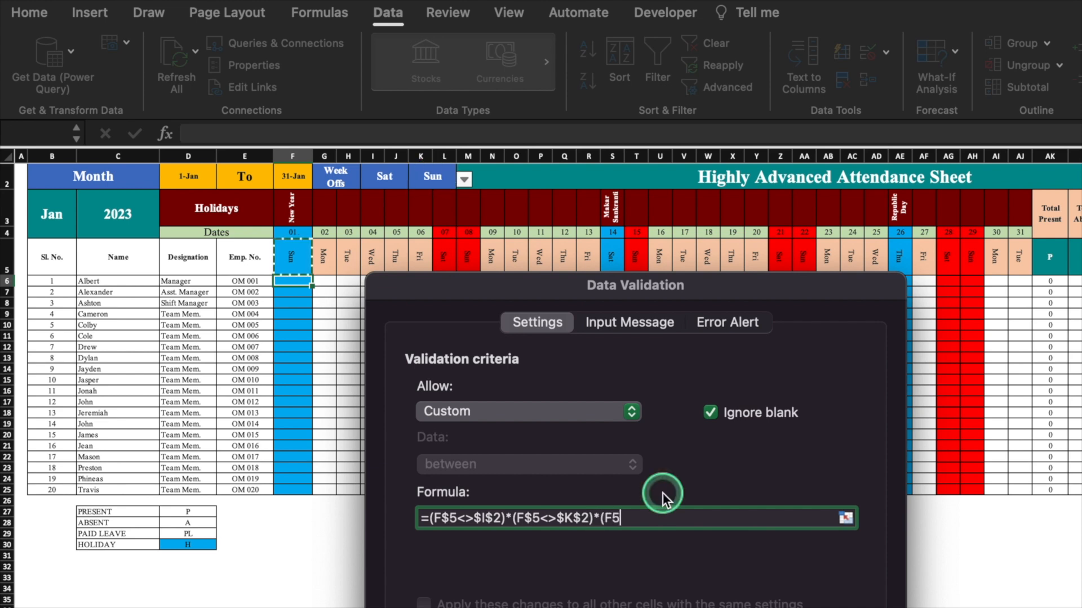
click(613, 517)
text($5<>"EOM")*()
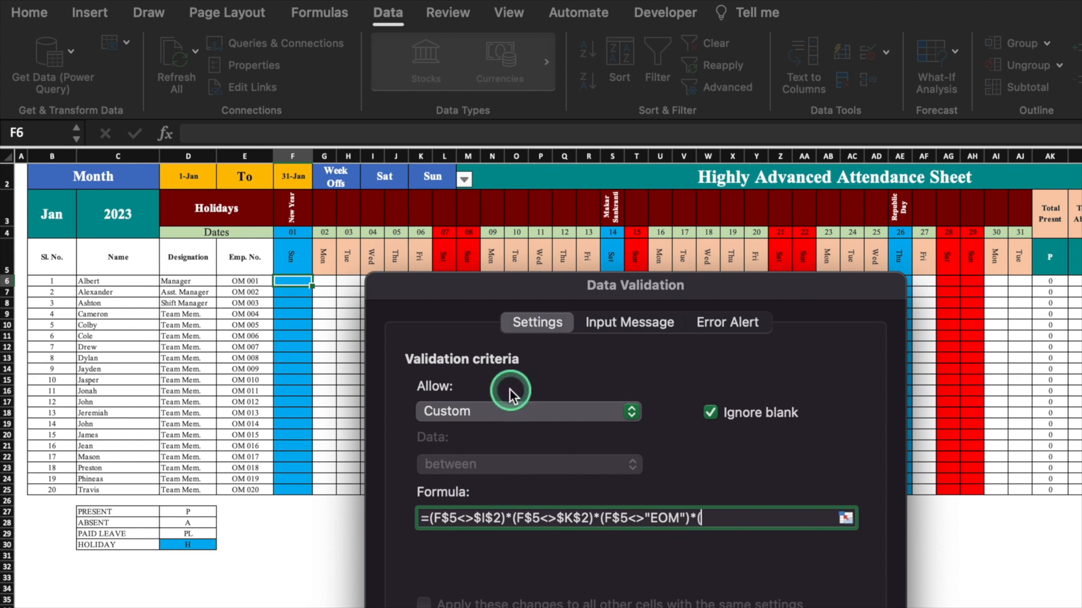
click(294, 205)
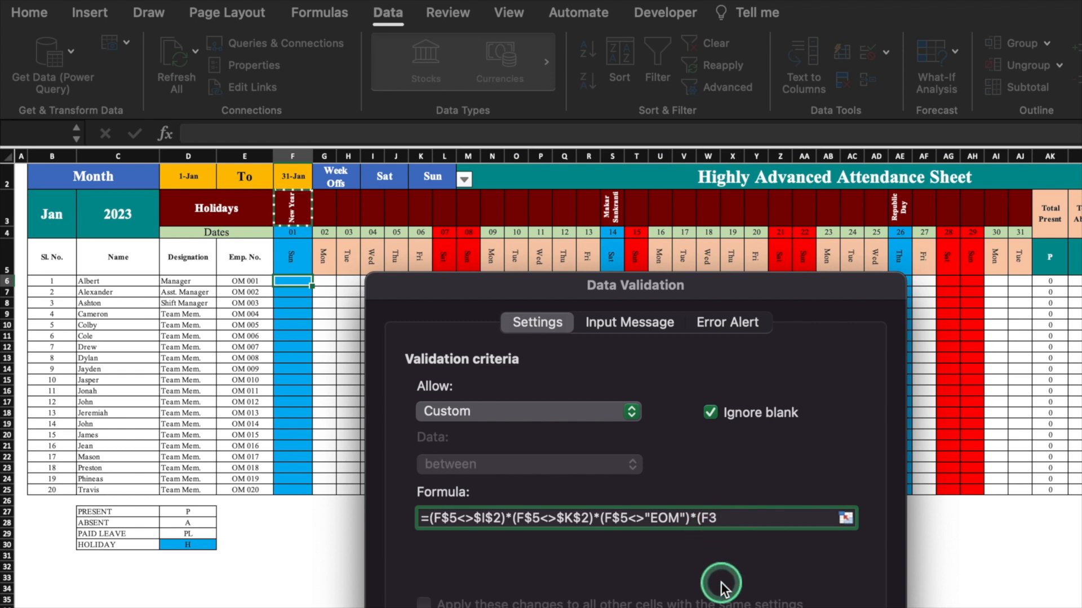
text($3=")
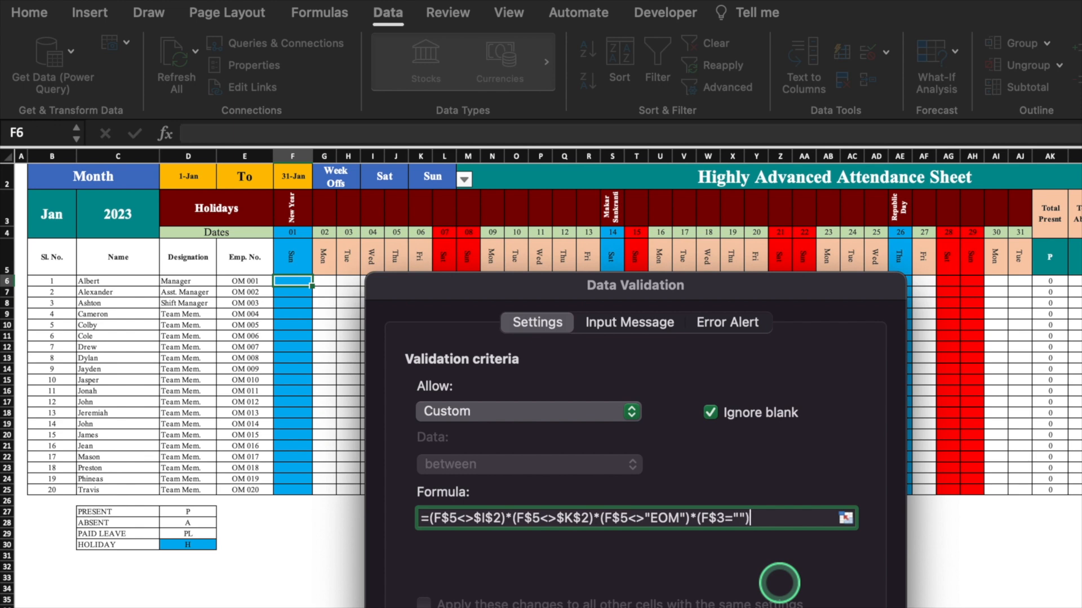
- Give the validation a Stop error alert titled "Can't insert data" with the message "Week offs or Holidays or Month end", and apply it
click(743, 325)
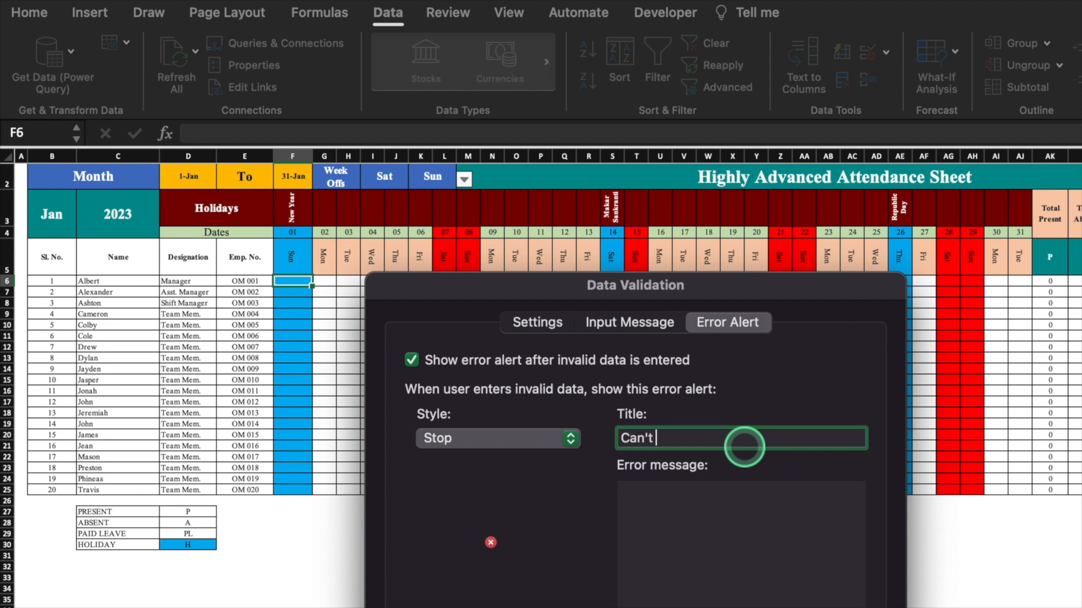
click(744, 447)
text(Can't insert data)
click(729, 496)
text(Week offs or Ho)
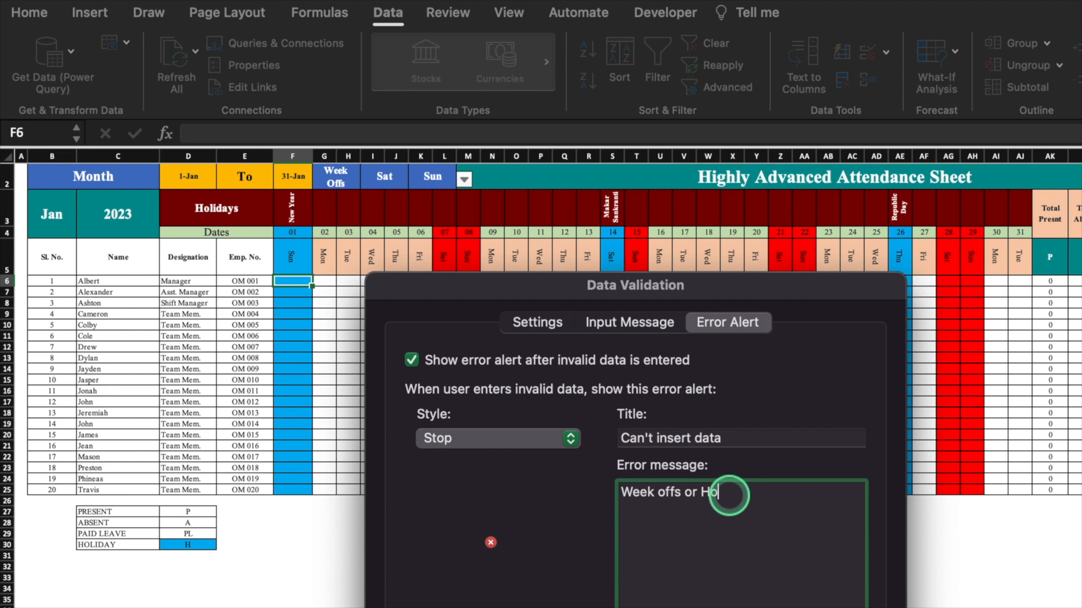
text(lidays or Month end)
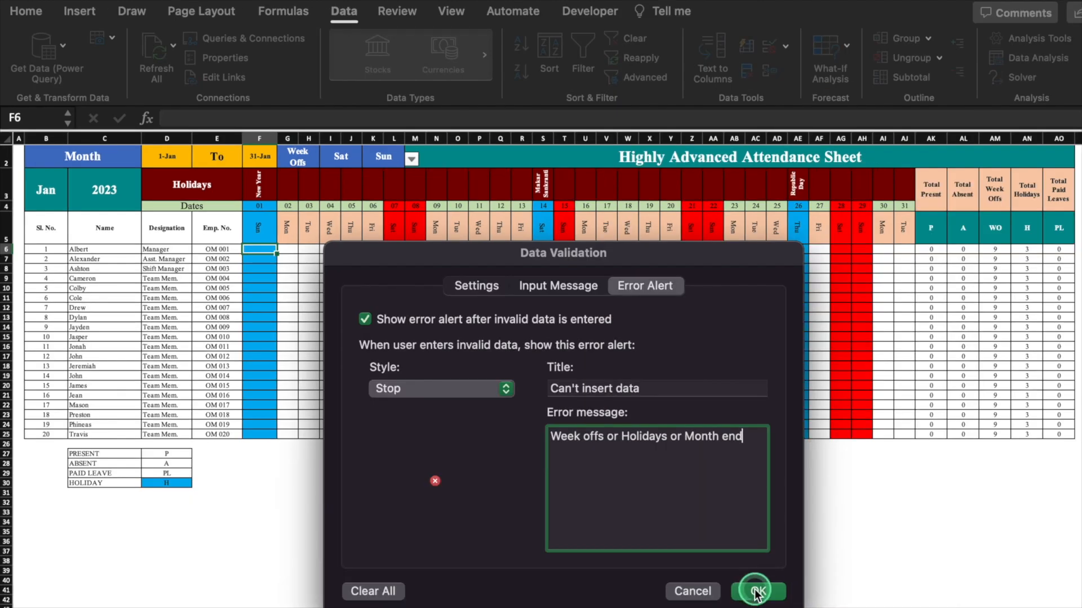
click(755, 592)
- Fill F6 with its validation across the whole attendance grid, F6:AJ25
click(279, 254)
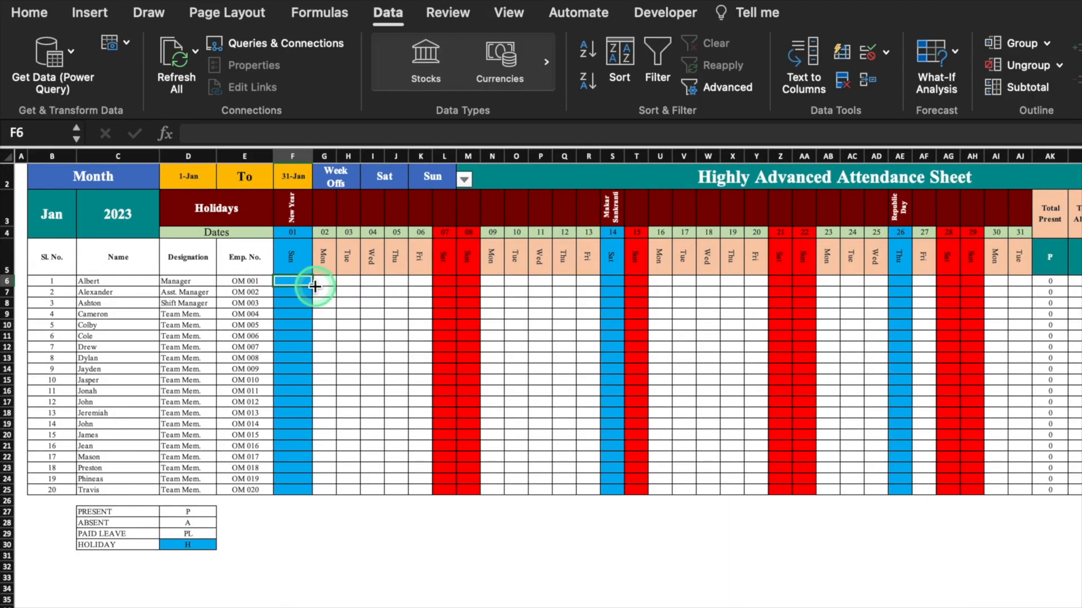
drag(314, 286, 1025, 485)
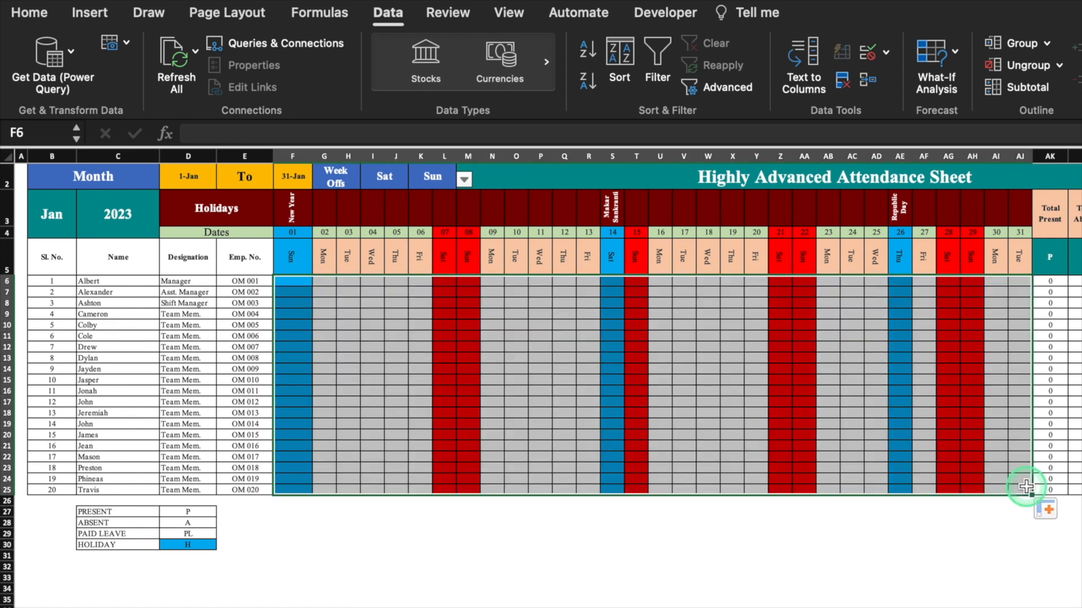
- Try to enter p in holiday cell F6 and in week-off cell T13, dismissing each alert
click(297, 282)
text(p)
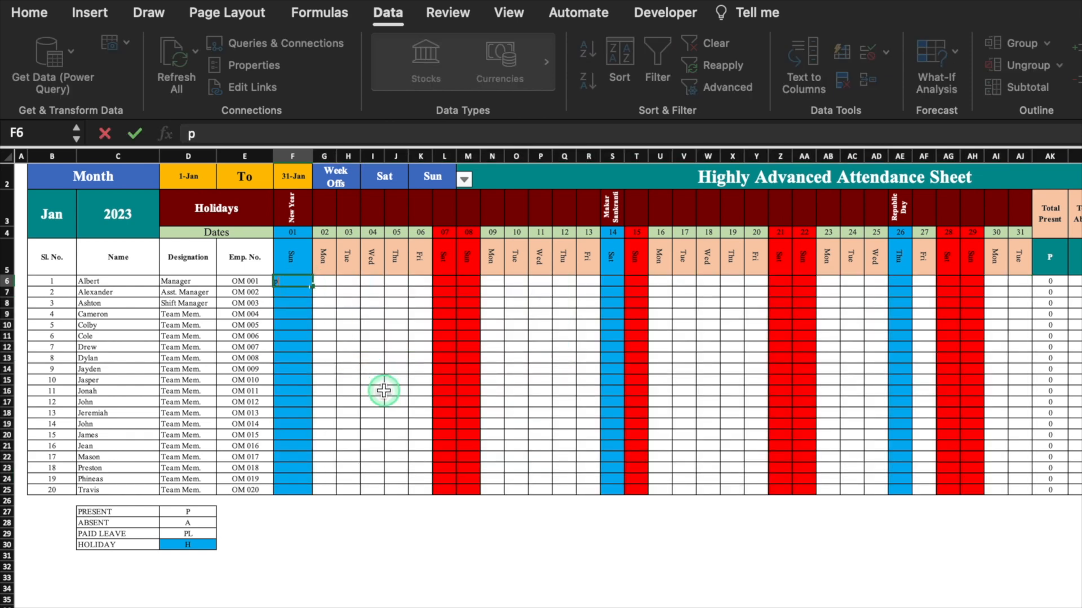
key(Return)
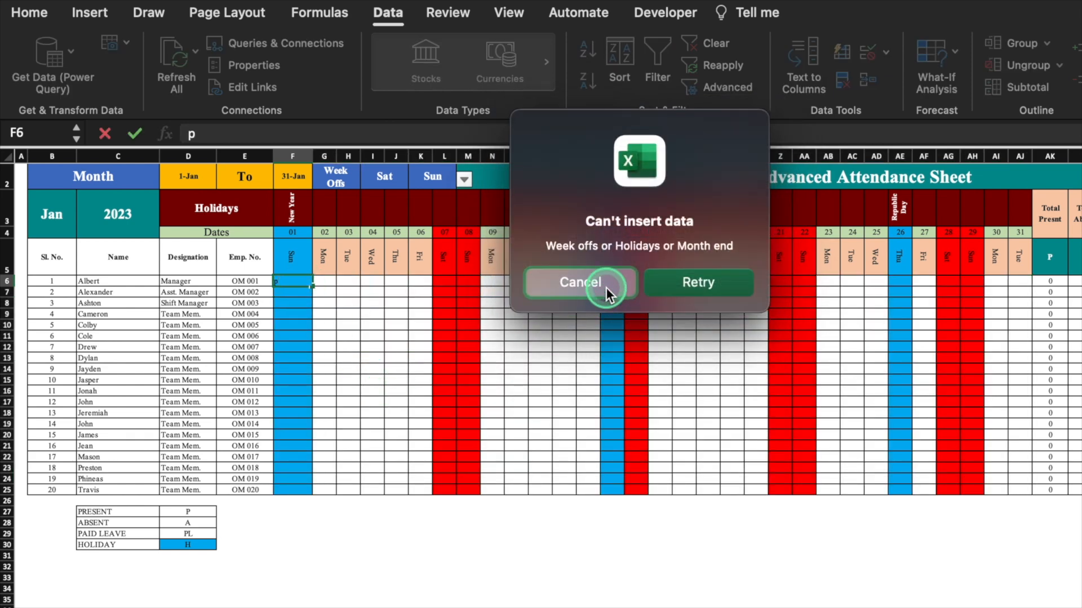
click(606, 288)
click(639, 357)
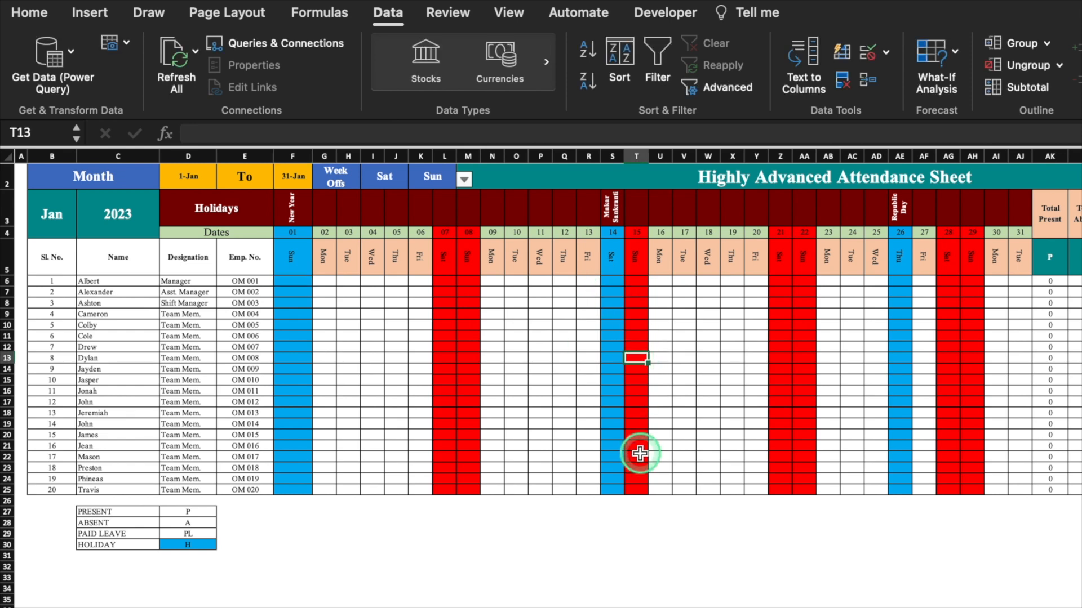
text(p)
key(Return)
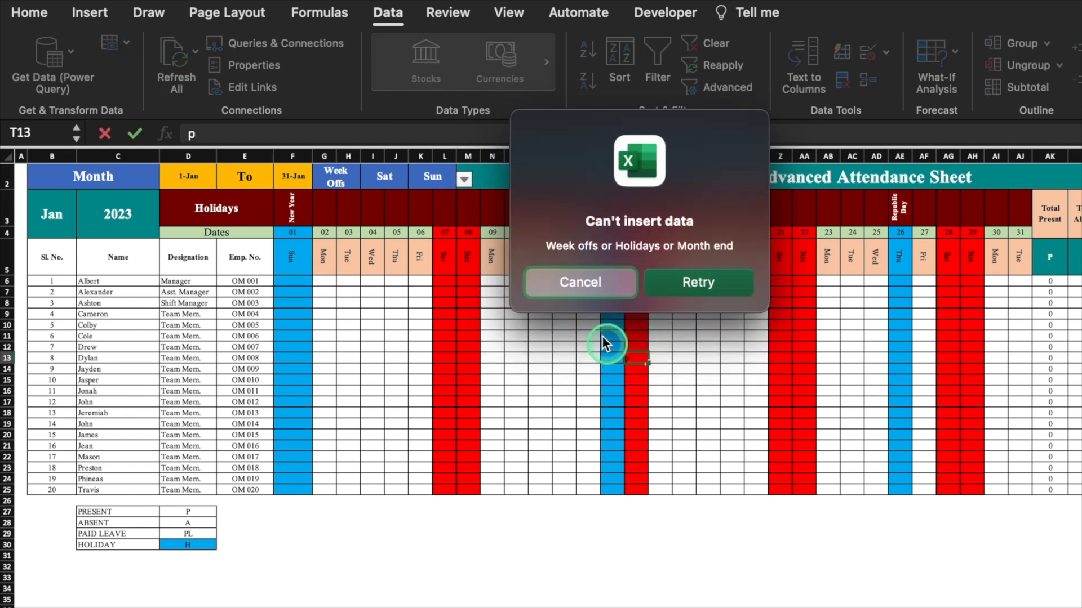
click(583, 288)
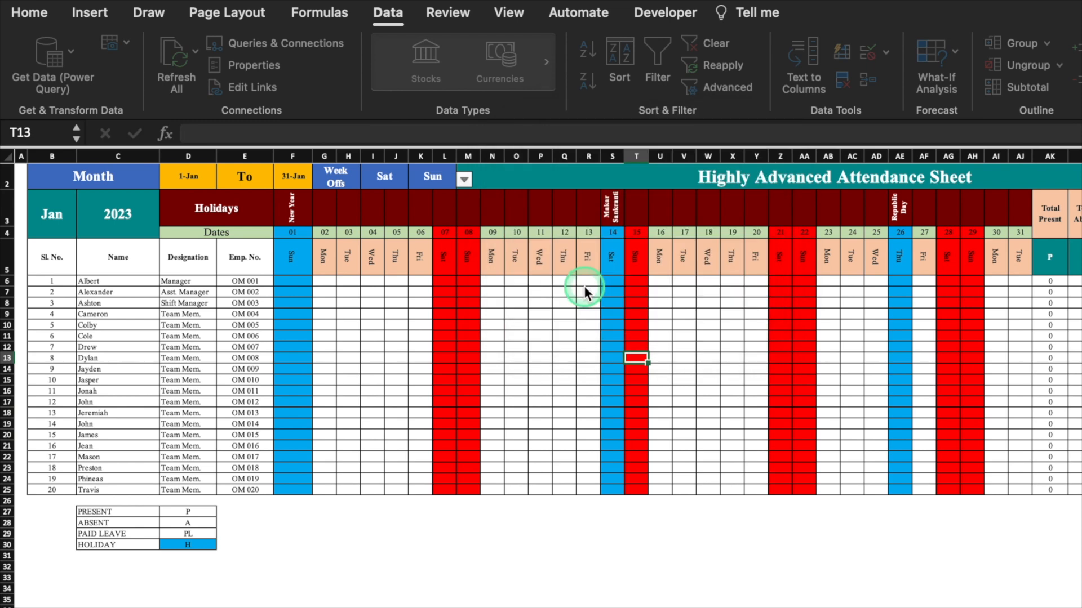
- Set both week offs in I2 and K2 to None
click(385, 176)
click(417, 179)
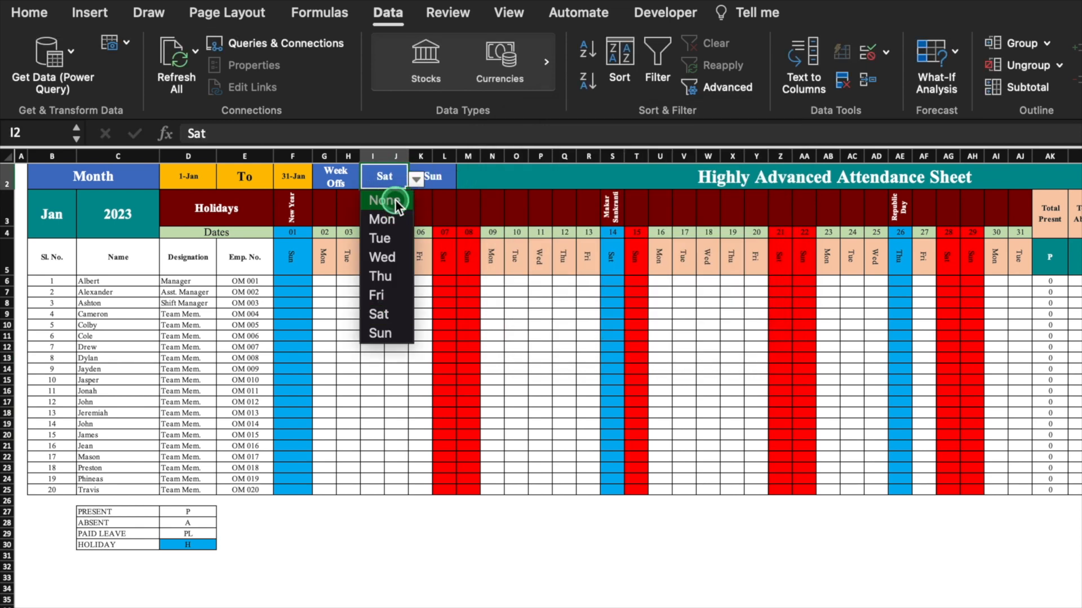
click(394, 199)
click(430, 176)
click(463, 179)
click(448, 199)
- Test attendance entry by entering p in L6 and M6, and clear both cells
click(444, 280)
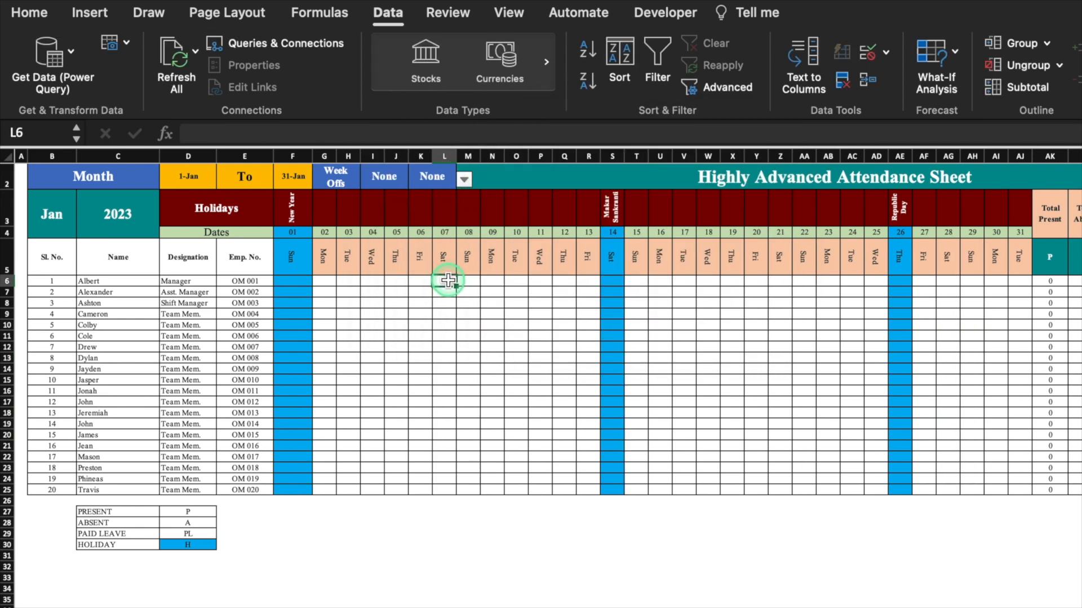
text(p)
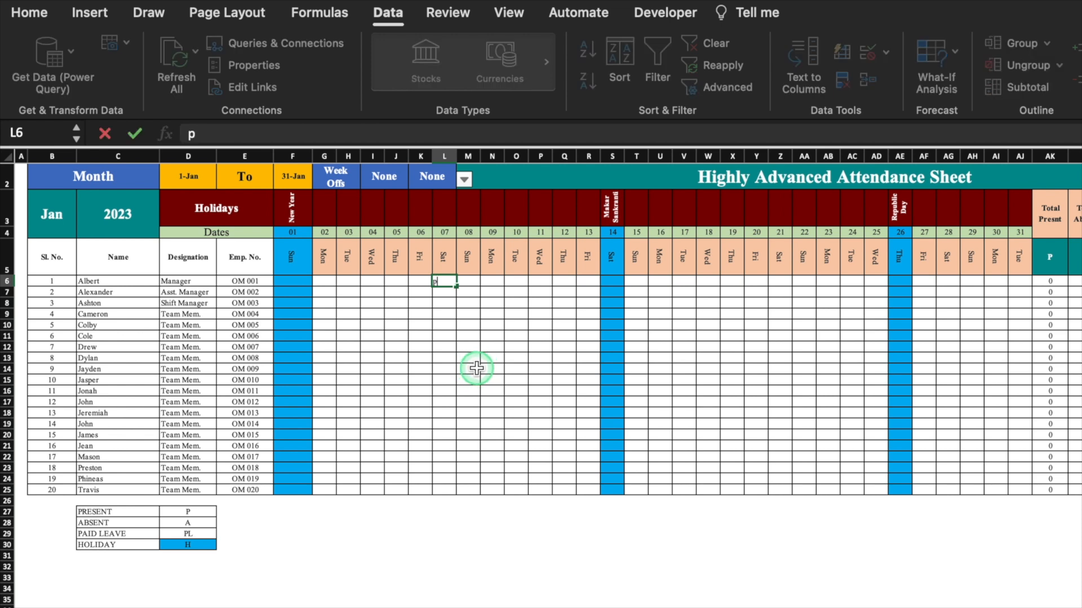
click(476, 368)
click(468, 281)
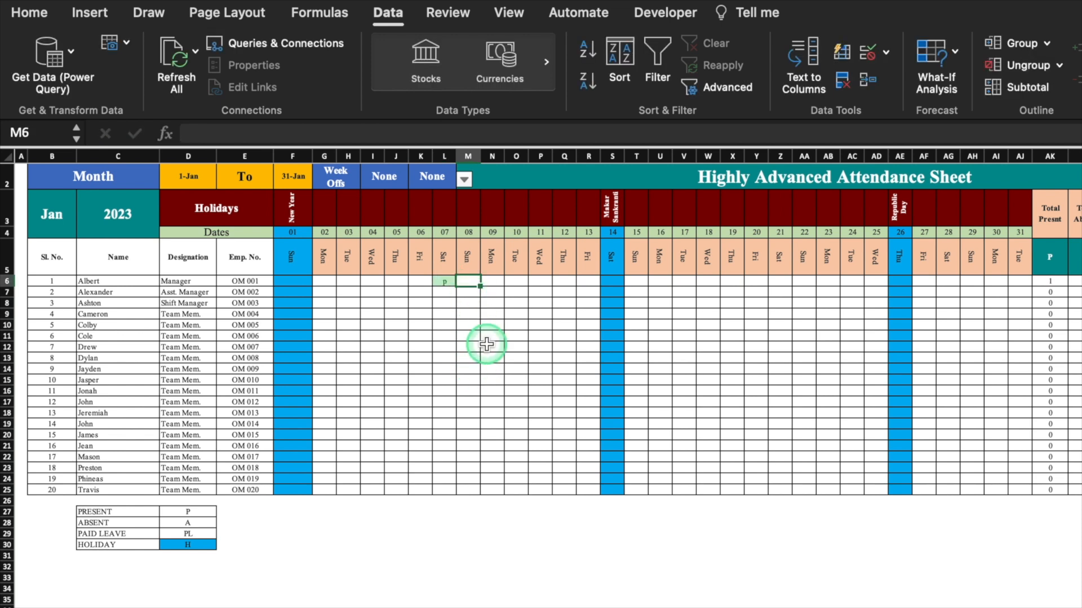
text(p)
click(486, 345)
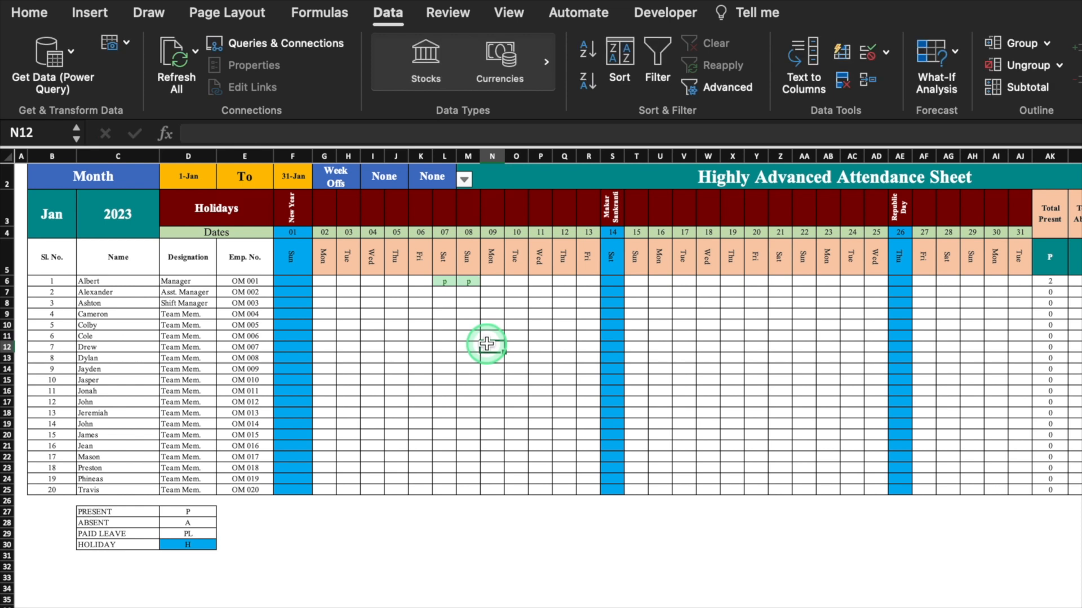
drag(445, 282, 467, 281)
key(Delete)
click(444, 335)
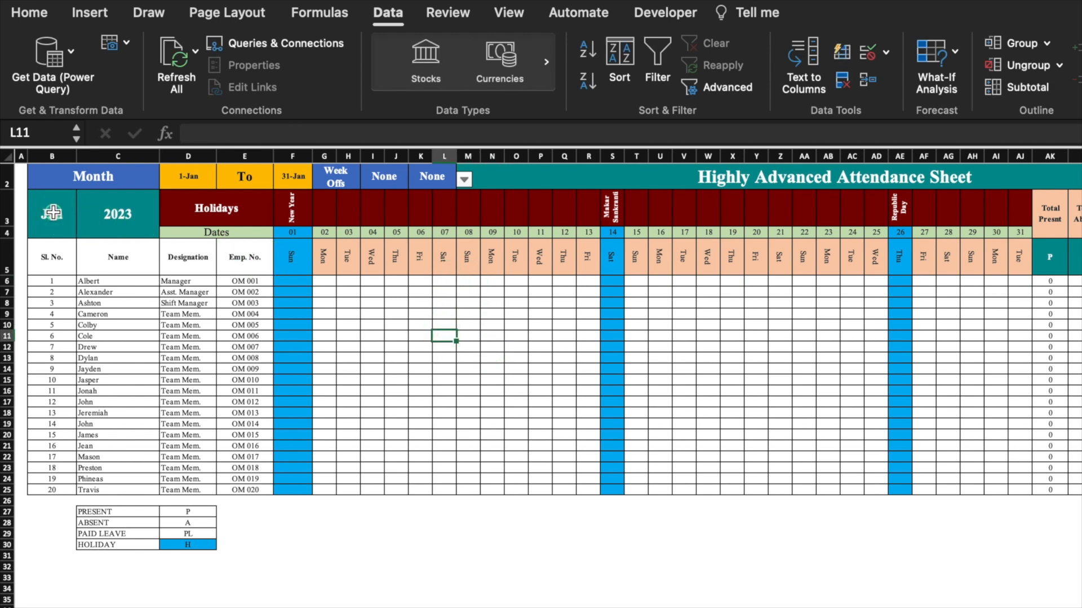
- Switch the month in B3 to Feb and try to enter p in the EOM cell AH6, dismissing the alert
click(53, 213)
click(84, 216)
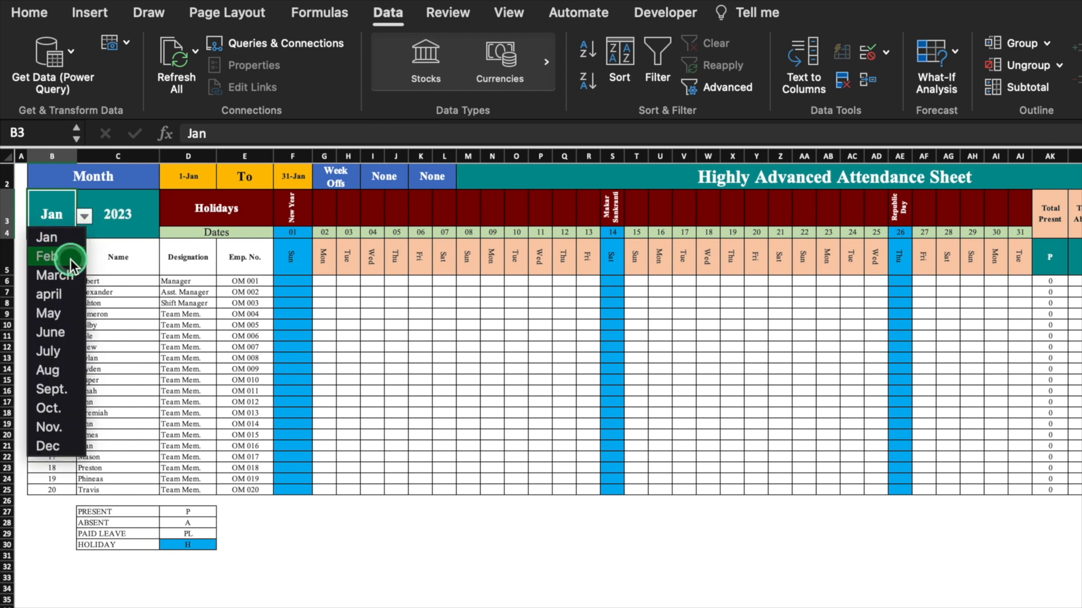
click(71, 258)
click(972, 279)
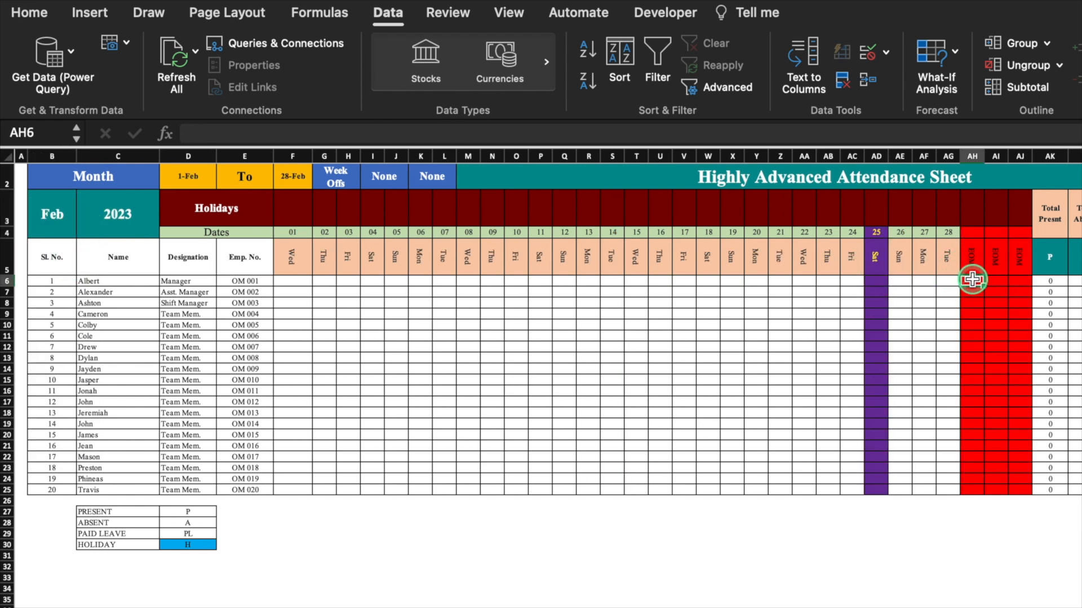
text(p)
key(Return)
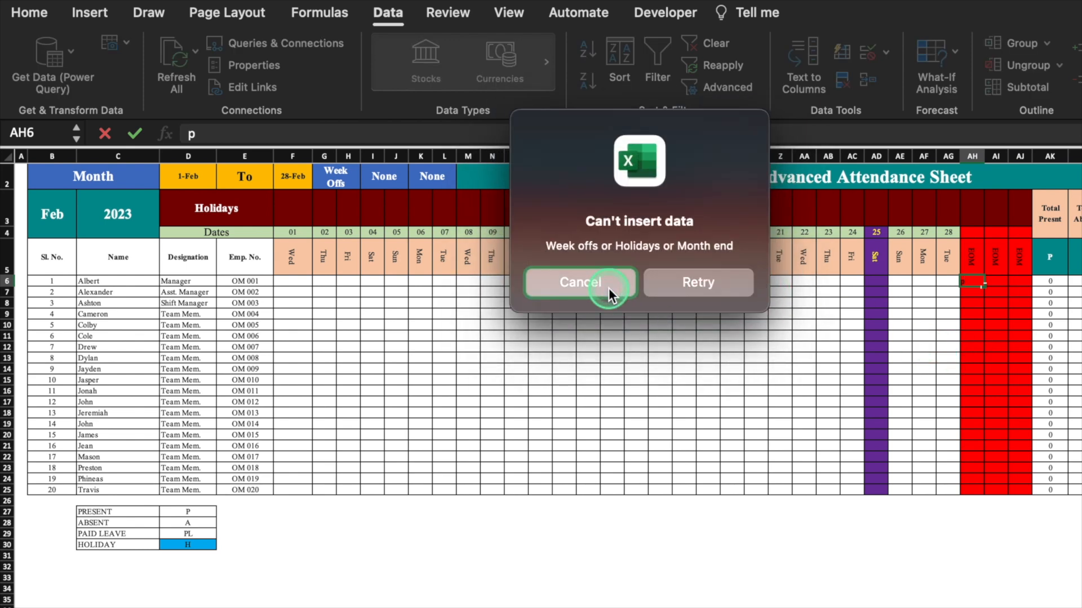
click(580, 282)
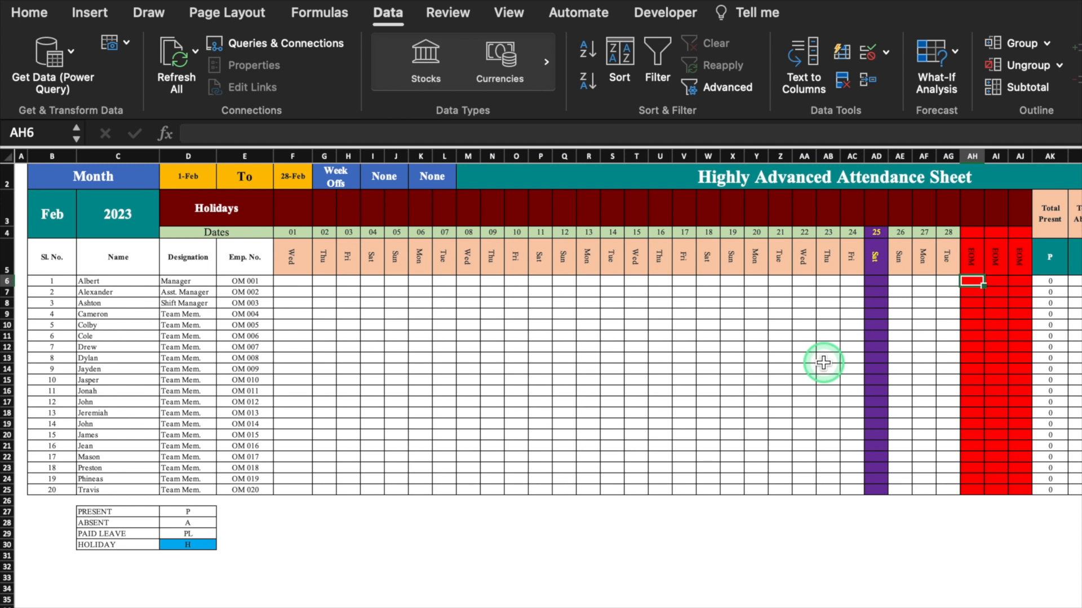
- Set the first week off to Sat and the second to Sun
click(404, 184)
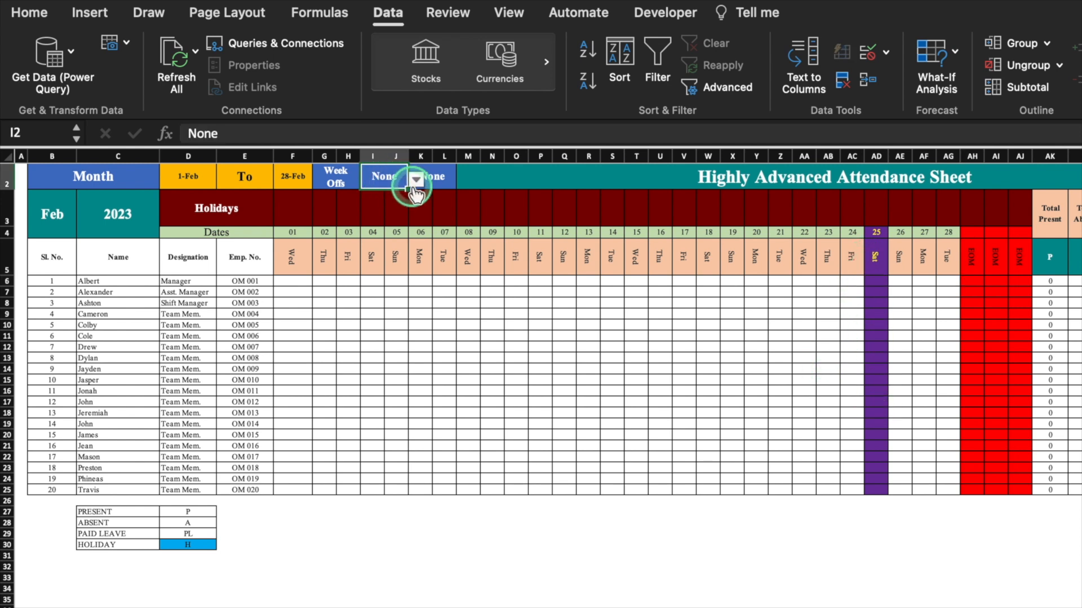
click(416, 180)
click(383, 248)
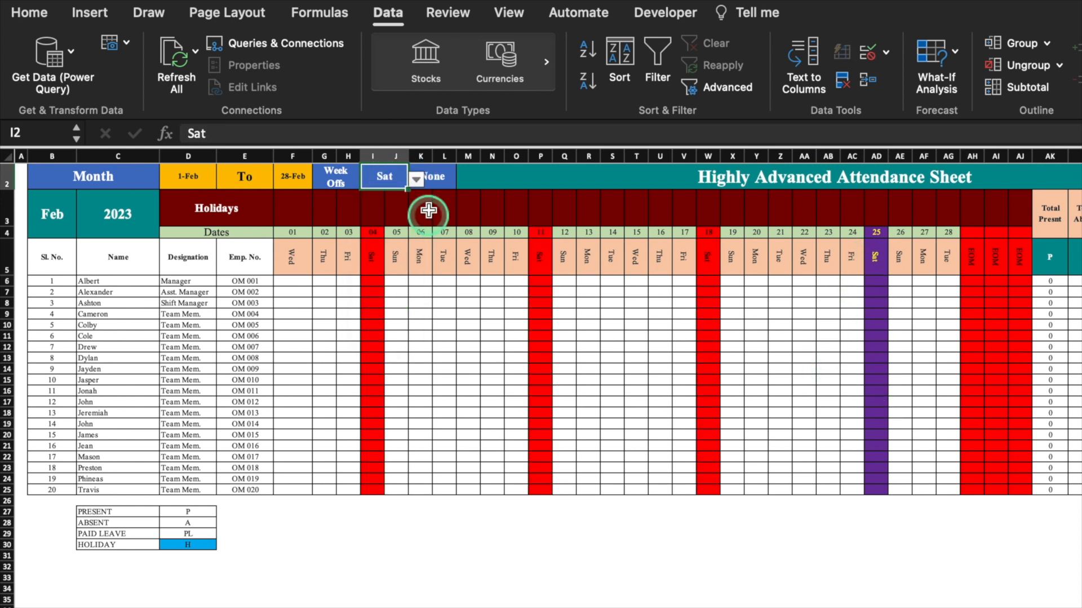
click(451, 177)
click(464, 179)
click(427, 333)
- Set the month in B3 back to Jan
click(135, 176)
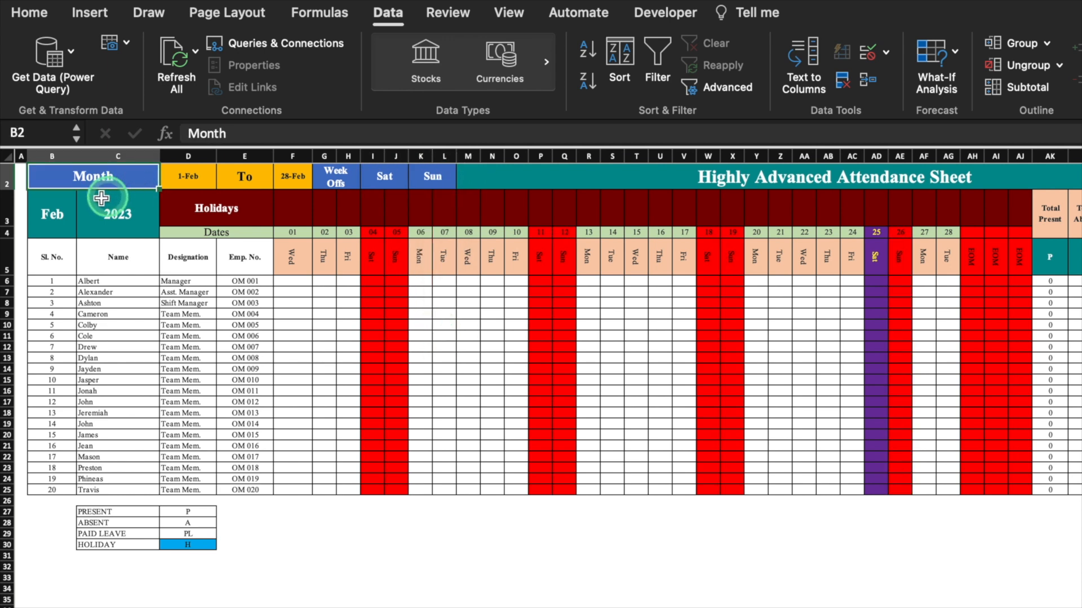
click(62, 209)
click(85, 216)
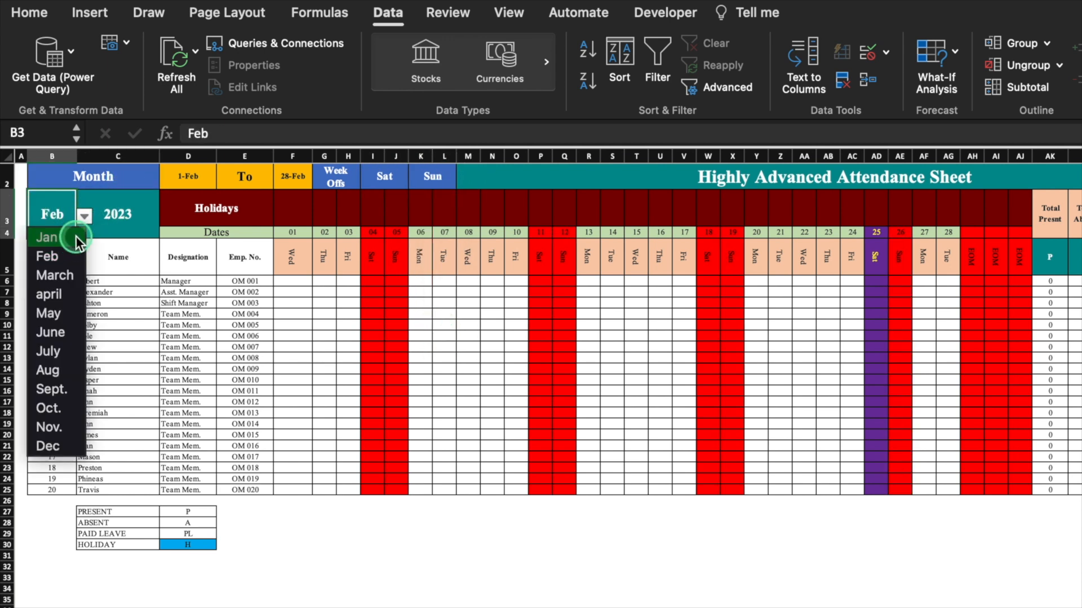
click(47, 237)
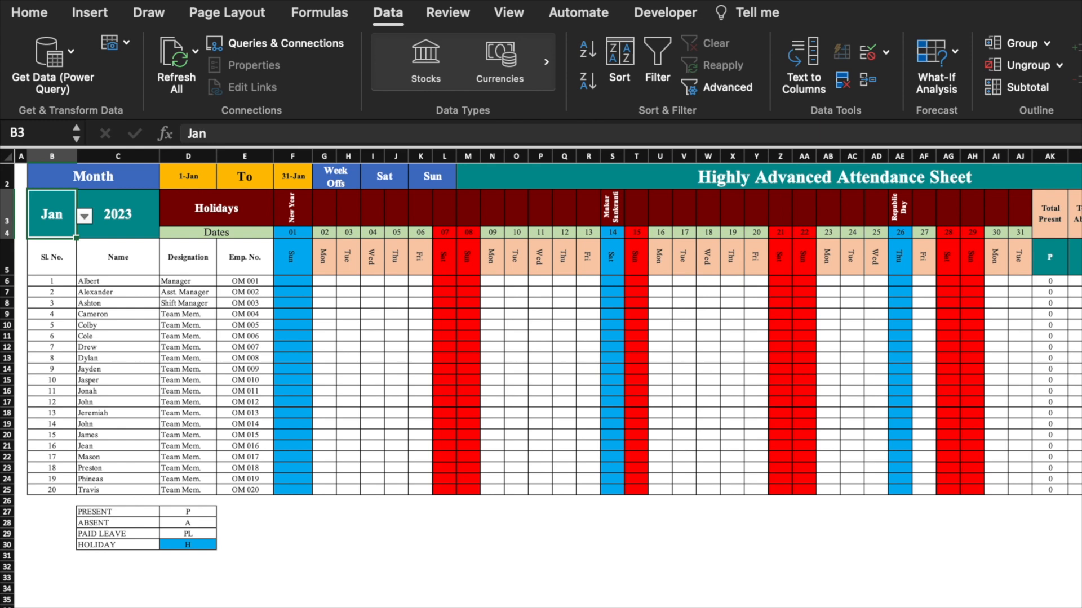
- Draw a rounded rectangle about 3.77" by 0.69" below the attendance table and label it "New Month"
click(103, 20)
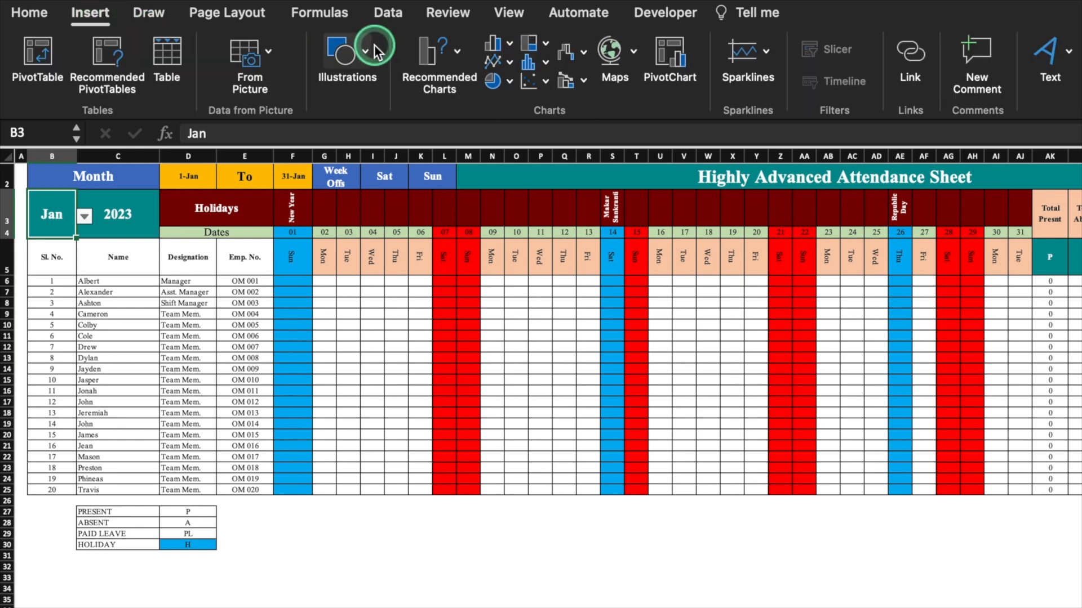
click(363, 47)
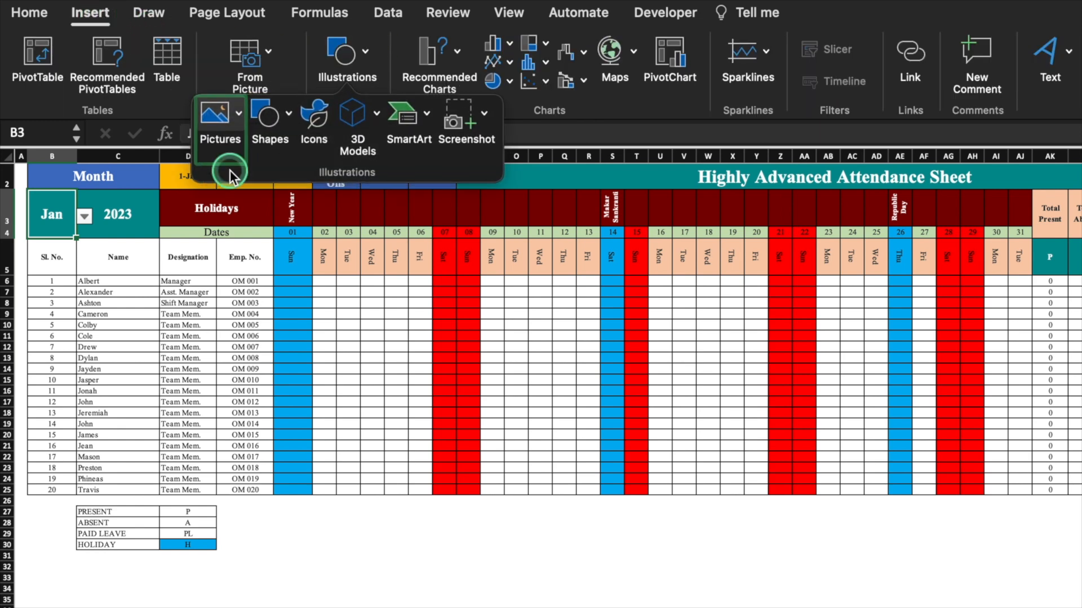
click(287, 116)
click(432, 175)
drag(796, 527, 987, 562)
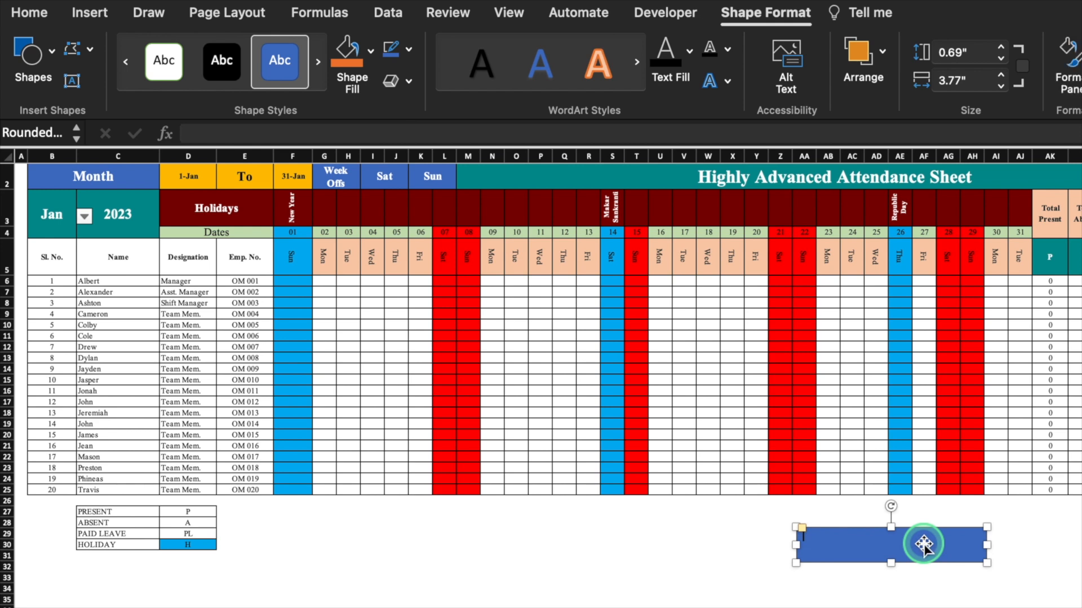
text(New Month)
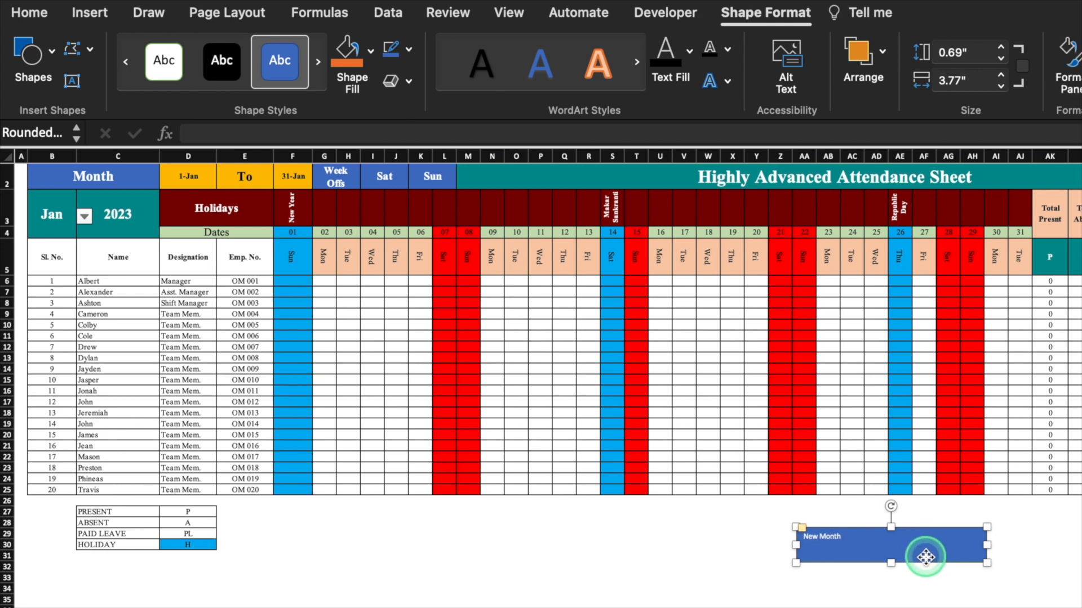
- Center the "New Month" text horizontally and vertically in the shape and enlarge it to 32 points
click(30, 13)
click(422, 81)
click(422, 47)
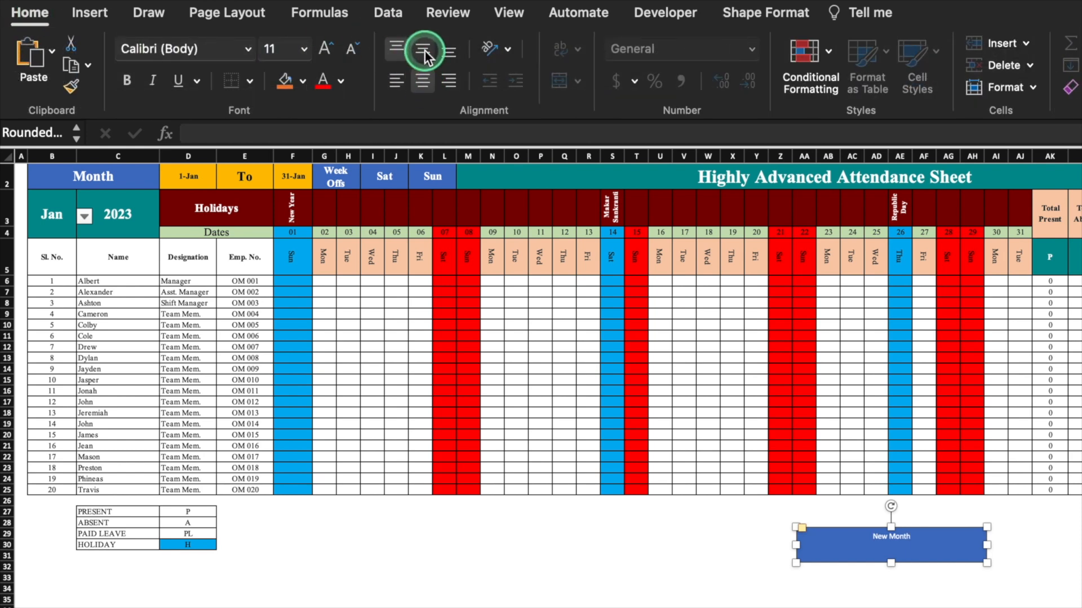
click(325, 49)
click(326, 48)
click(325, 49)
click(326, 48)
click(326, 48)
click(325, 48)
- Position the New Month shape at the end of the title row, over AK2:AO2
drag(853, 496, 1054, 172)
scroll(1062, 172, up, 1)
click(927, 174)
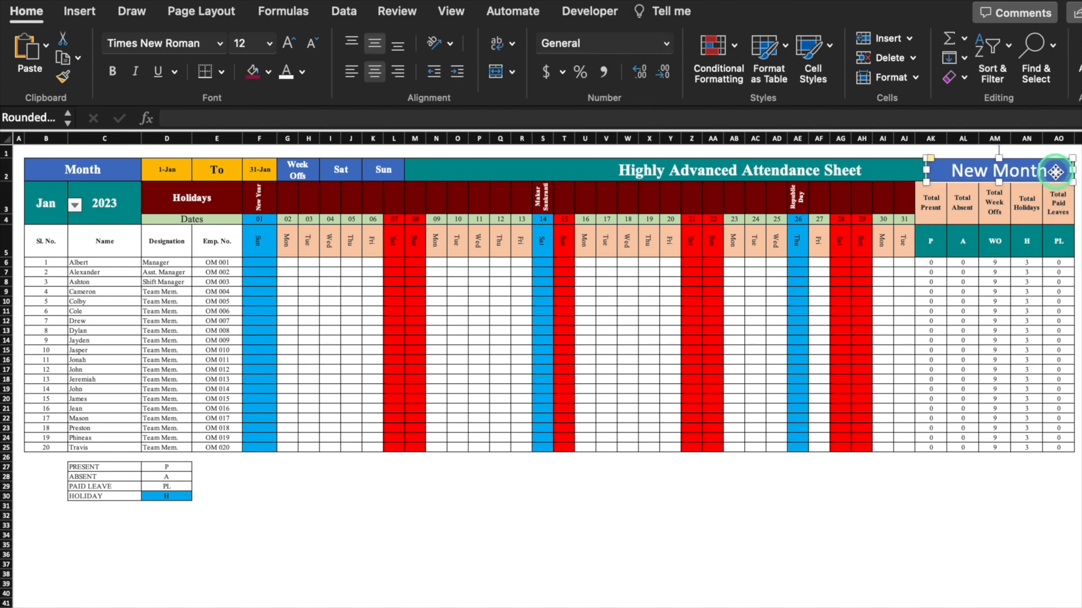
- Give the New Month shape a dark blue fill and yellow text
click(268, 71)
click(306, 241)
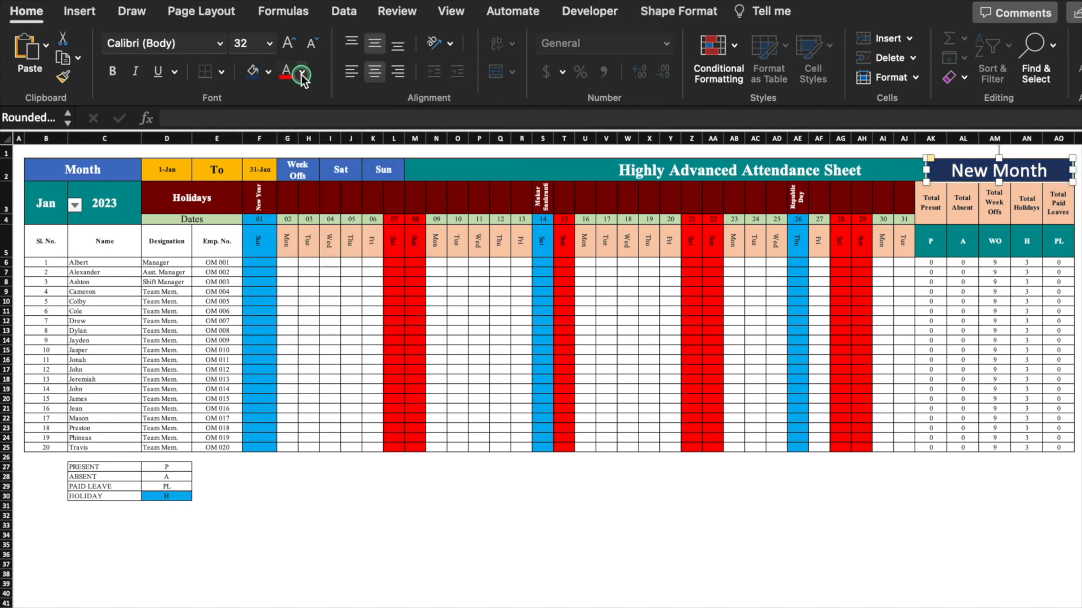
click(302, 71)
click(339, 272)
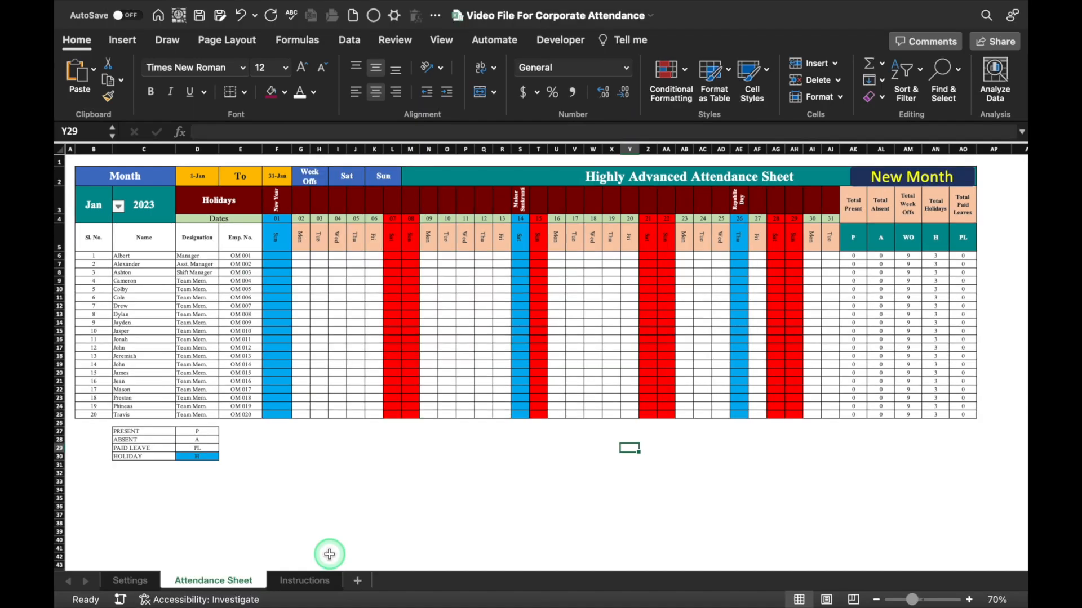
- Reorder the sheets to Instructions, Settings, Attendance Sheet, and return to the Attendance Sheet
click(314, 580)
drag(174, 582, 121, 580)
click(267, 580)
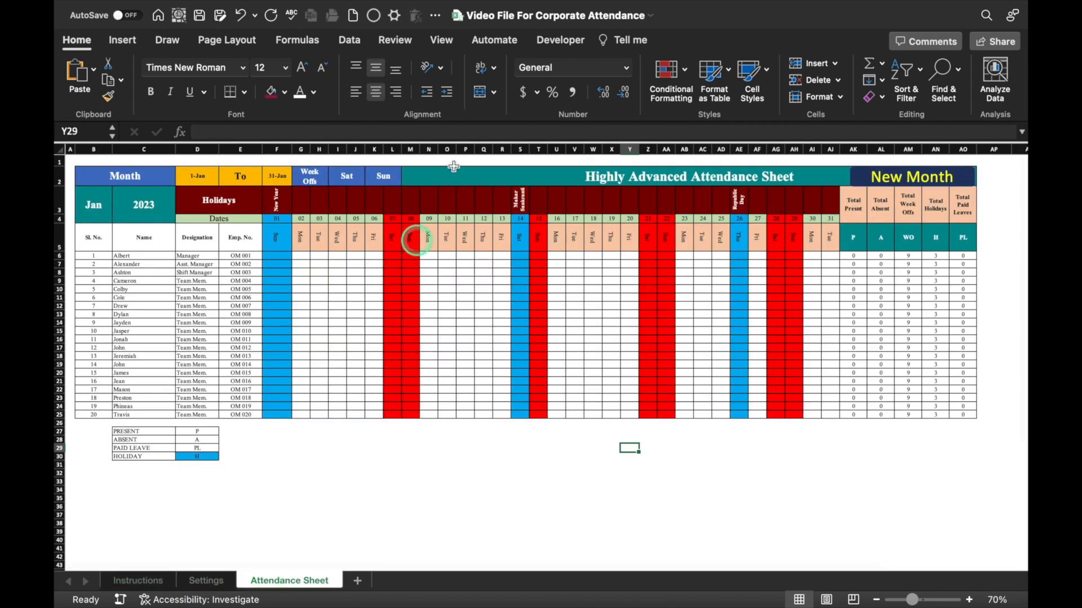
- Start recording a macro named NewMonth, stored in This Workbook
click(445, 43)
click(560, 40)
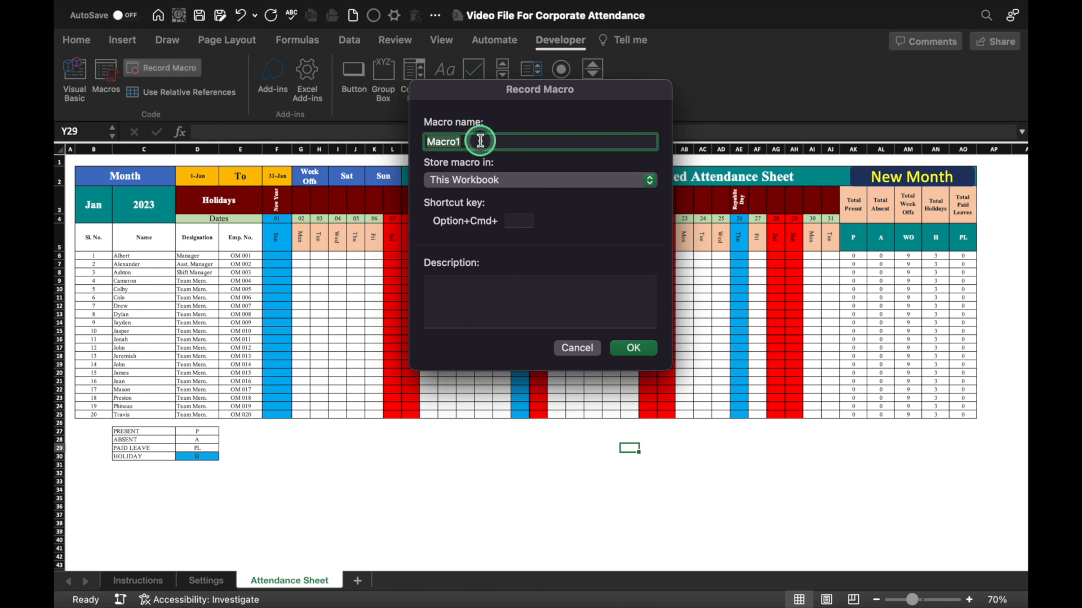
text(NewMonth)
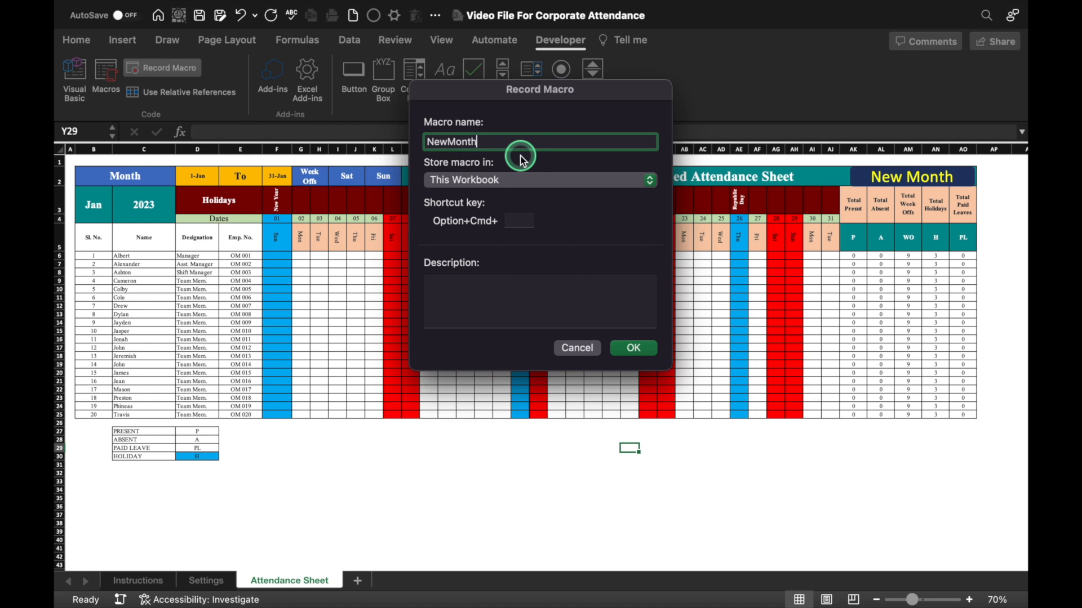
click(642, 348)
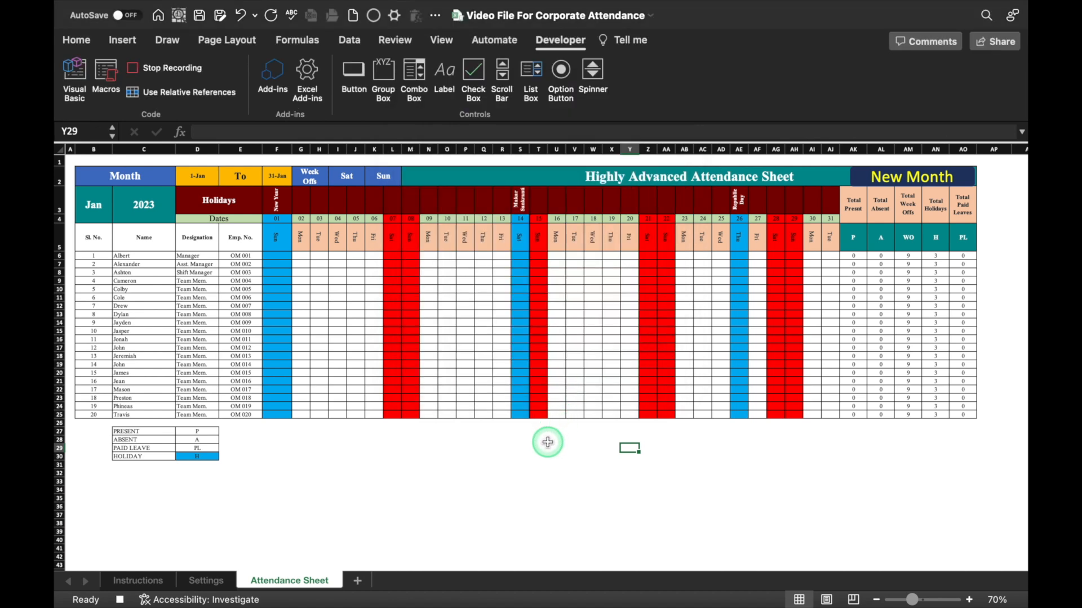
- Copy the Attendance Sheet to the end of the workbook and delete the New Month shape from the copy
right_click(307, 584)
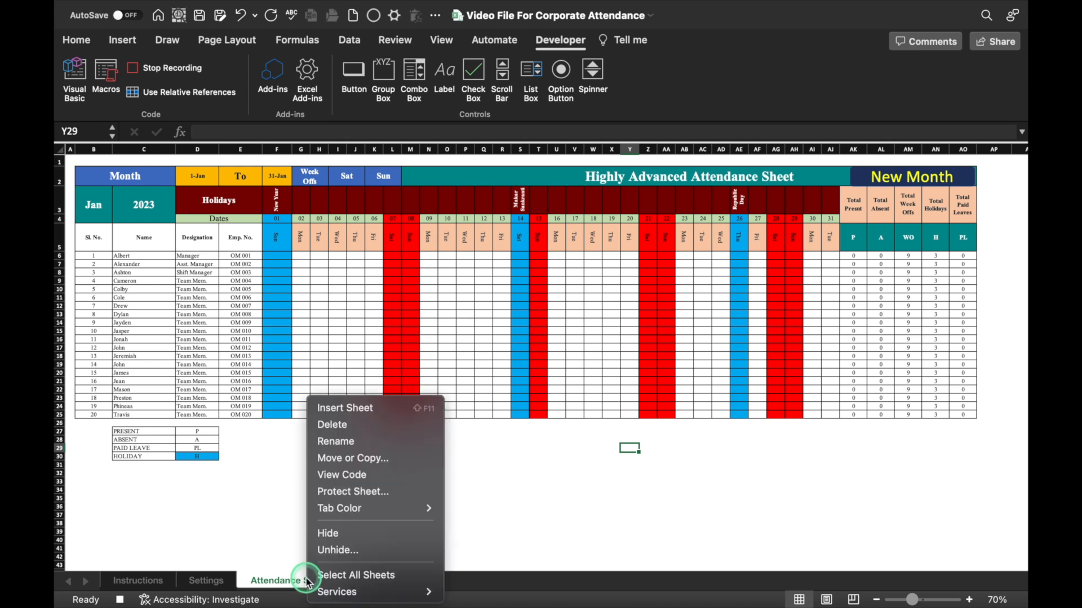
click(341, 458)
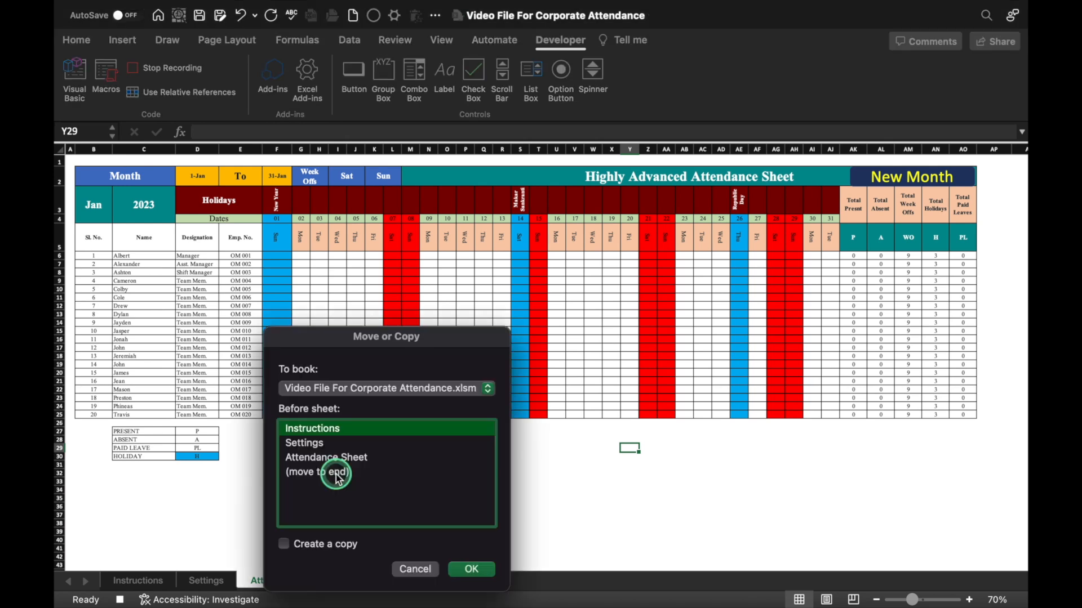
click(338, 473)
click(285, 545)
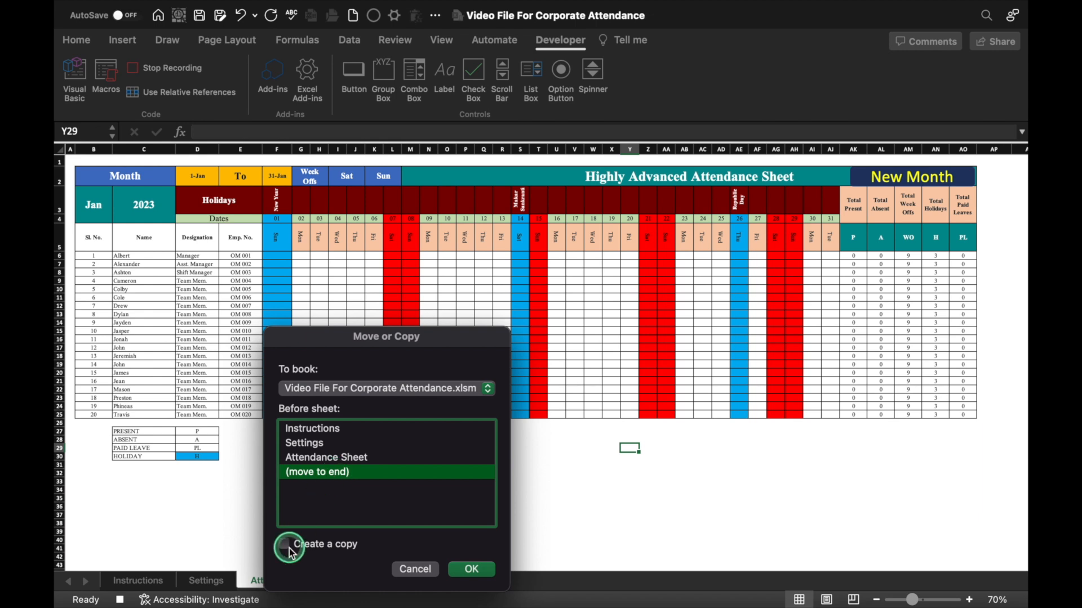
click(467, 570)
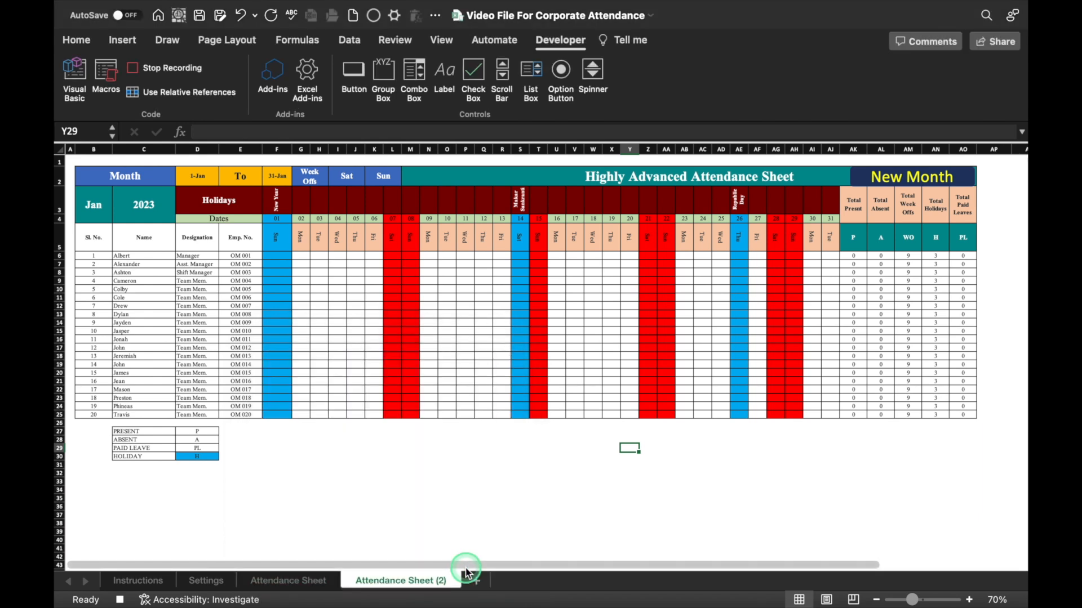
click(958, 179)
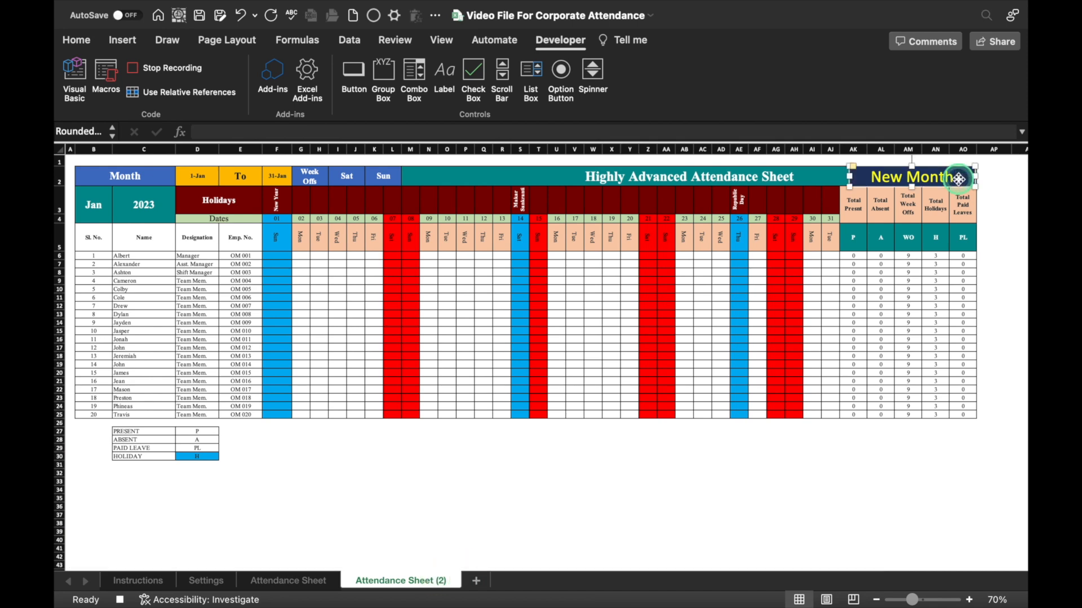
key(Delete)
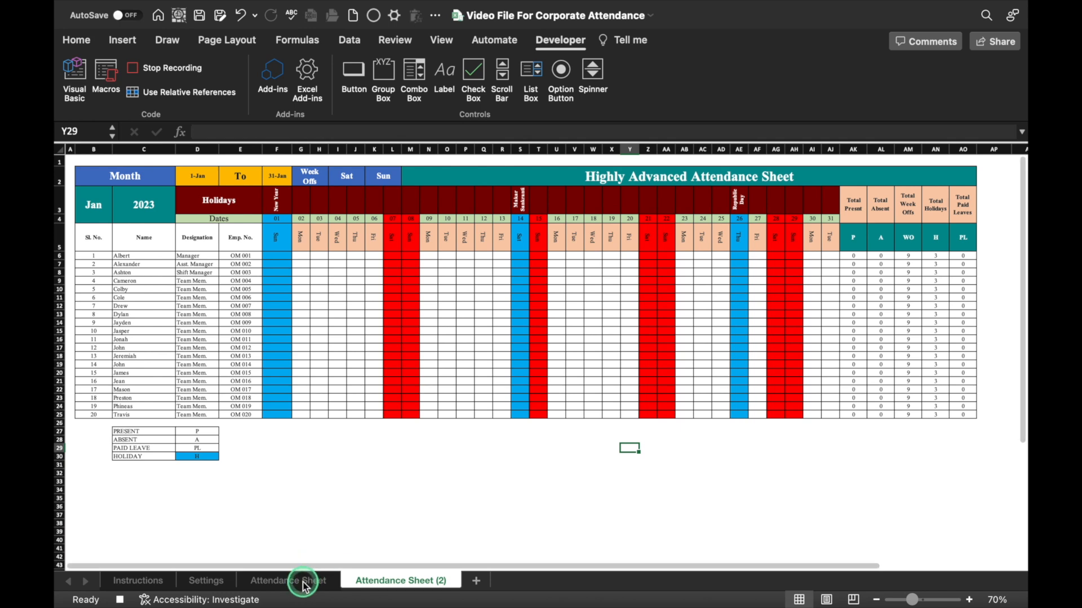
- Clear the attendance range F6:AJ25 on the original Attendance Sheet, leave F6 selected, and stop recording the macro
click(303, 581)
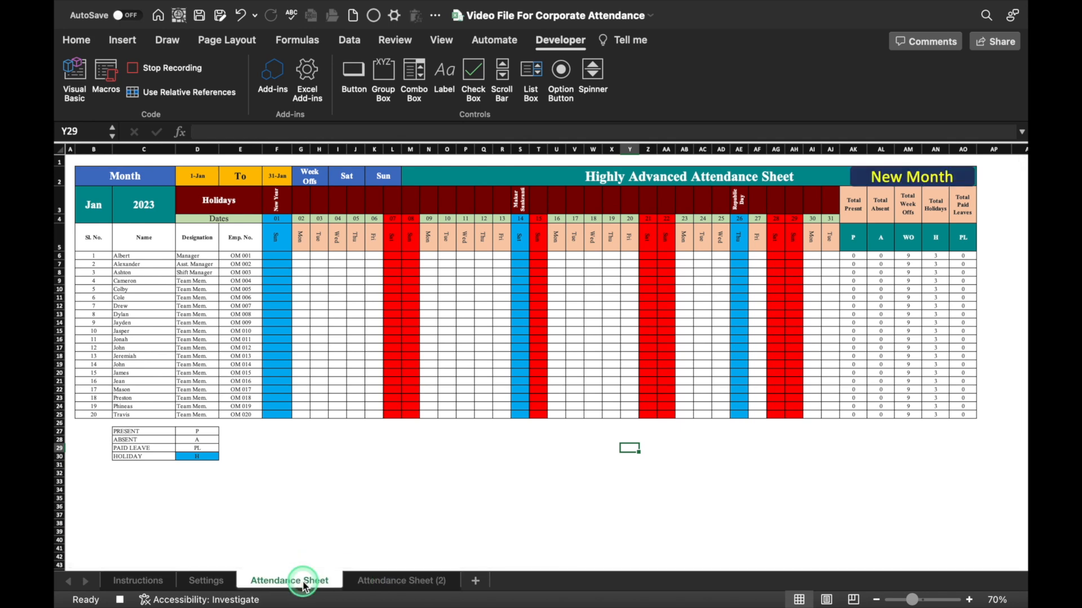
drag(278, 256, 827, 413)
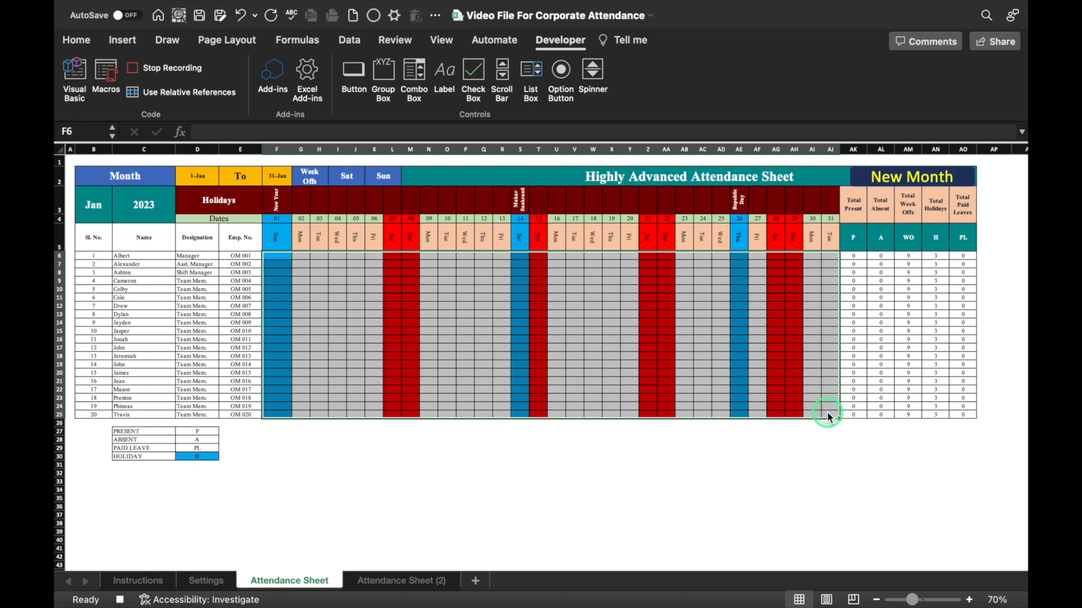
click(285, 257)
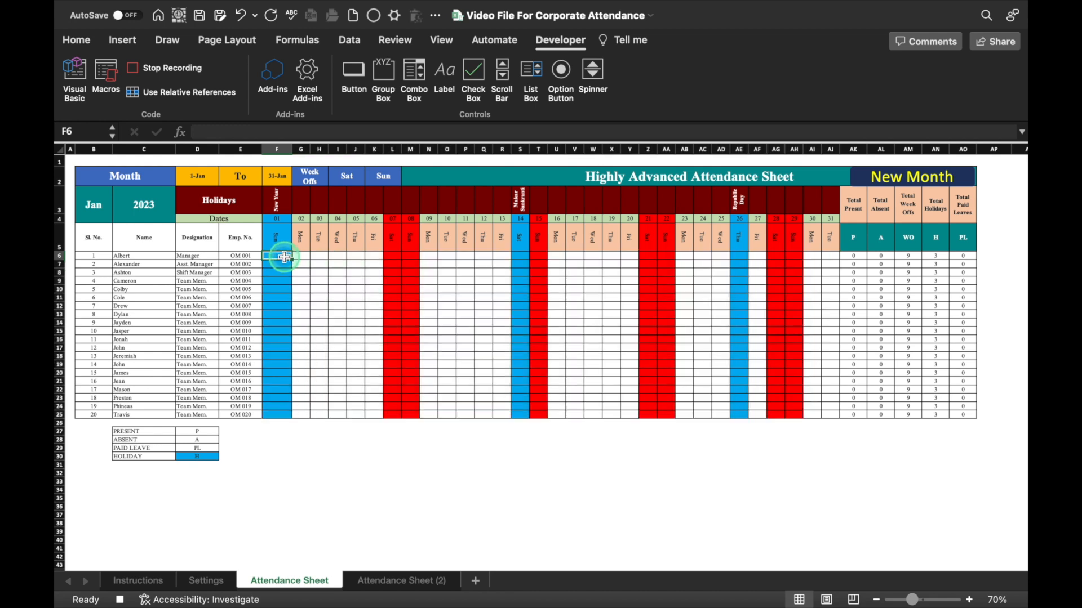
click(179, 74)
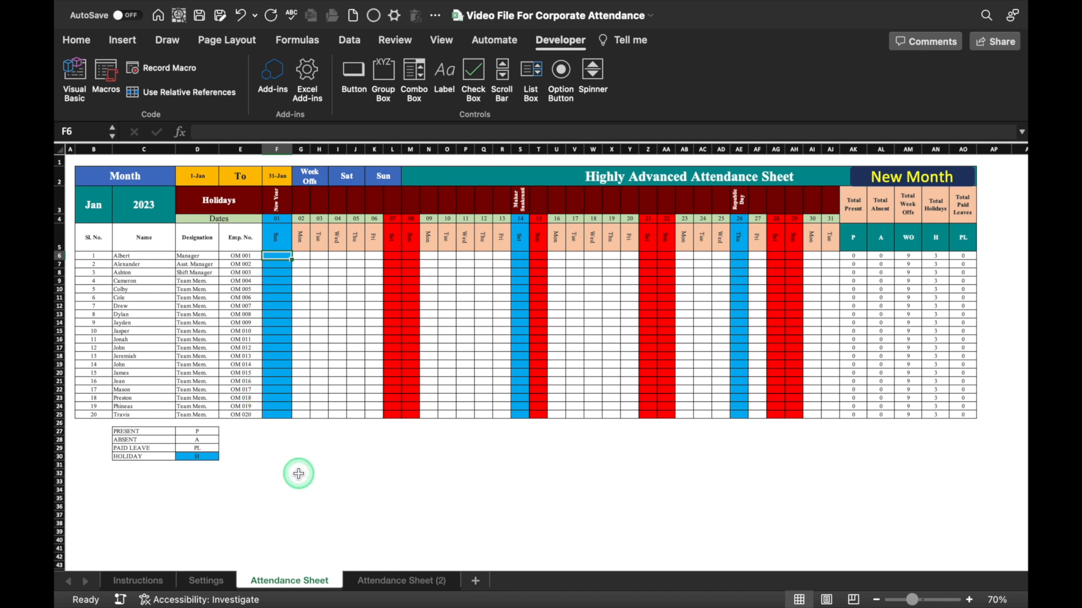
- Delete the Attendance Sheet (2) copy made during recording
click(399, 582)
right_click(398, 584)
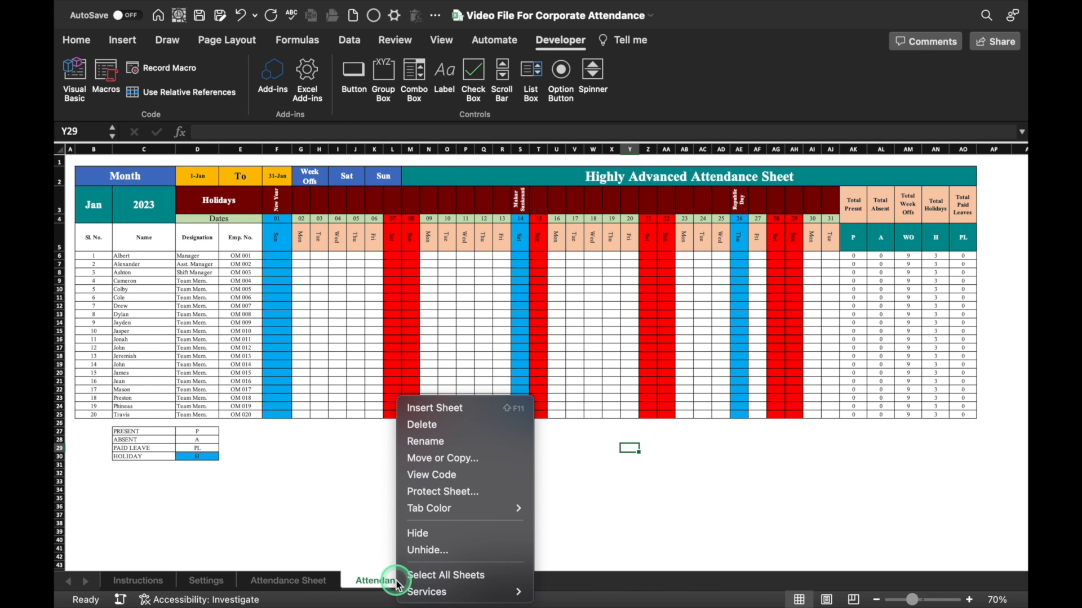
click(423, 421)
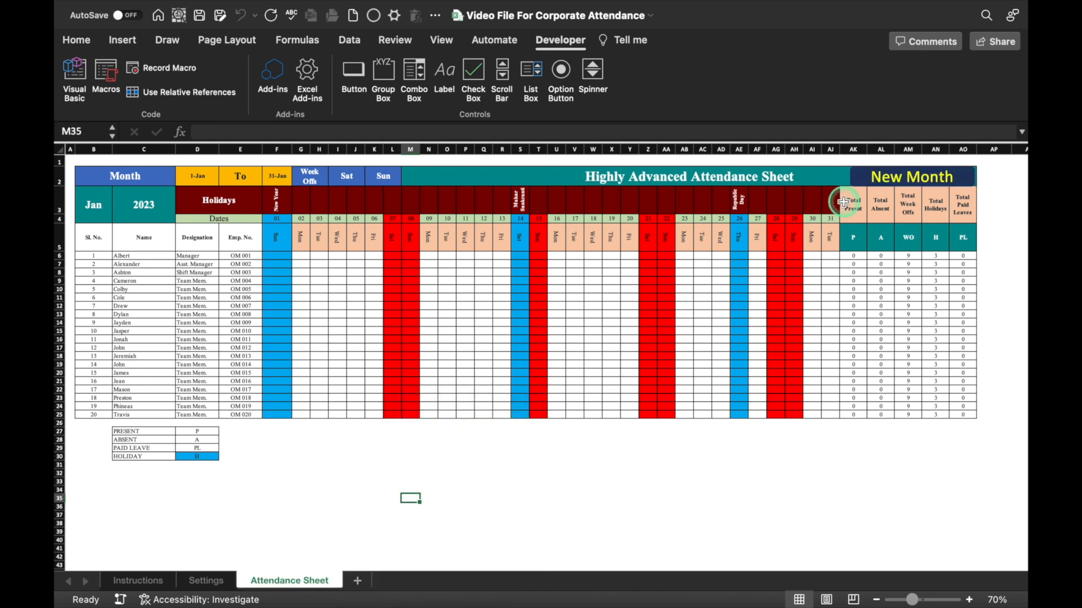
- Assign the NewMonth macro to the New Month shape
super+click(868, 176)
right_click(857, 185)
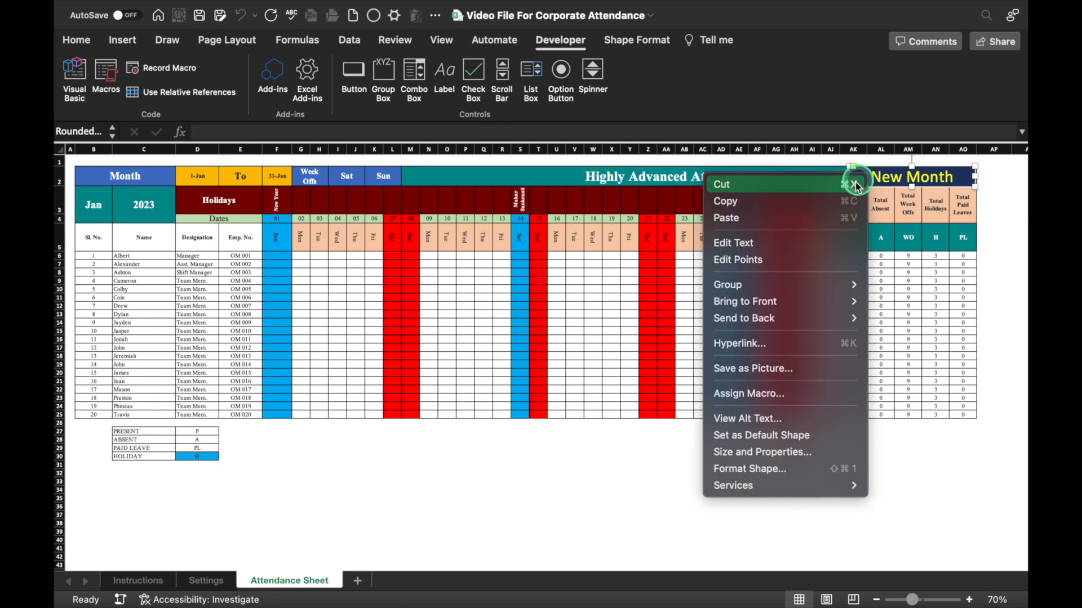
click(804, 396)
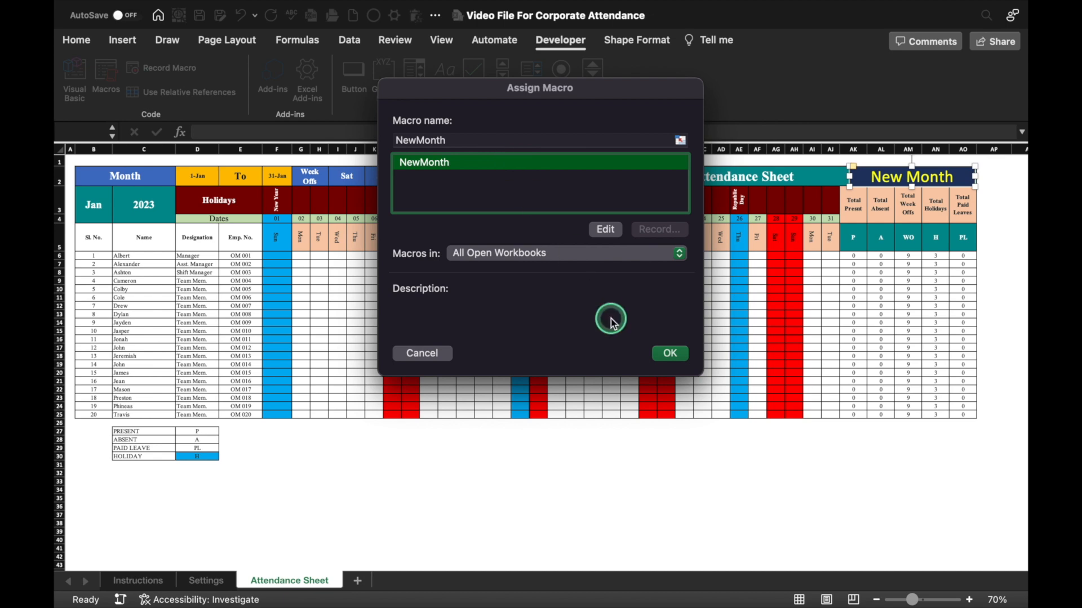
click(667, 352)
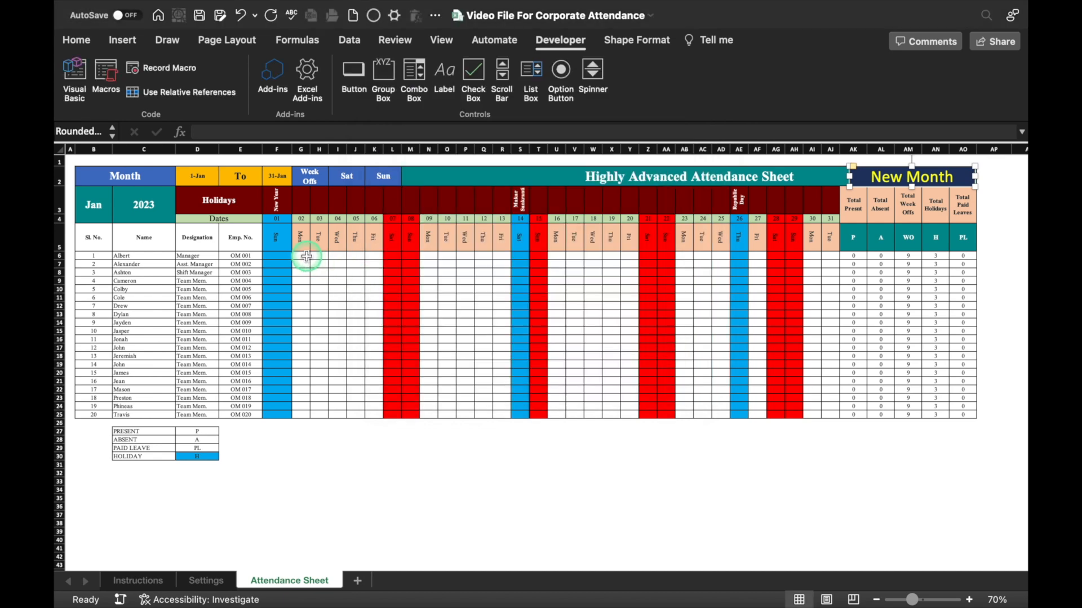
- Mark every employee as P on the working days from 2 to 27 January, leaving week offs and holidays blank
click(305, 256)
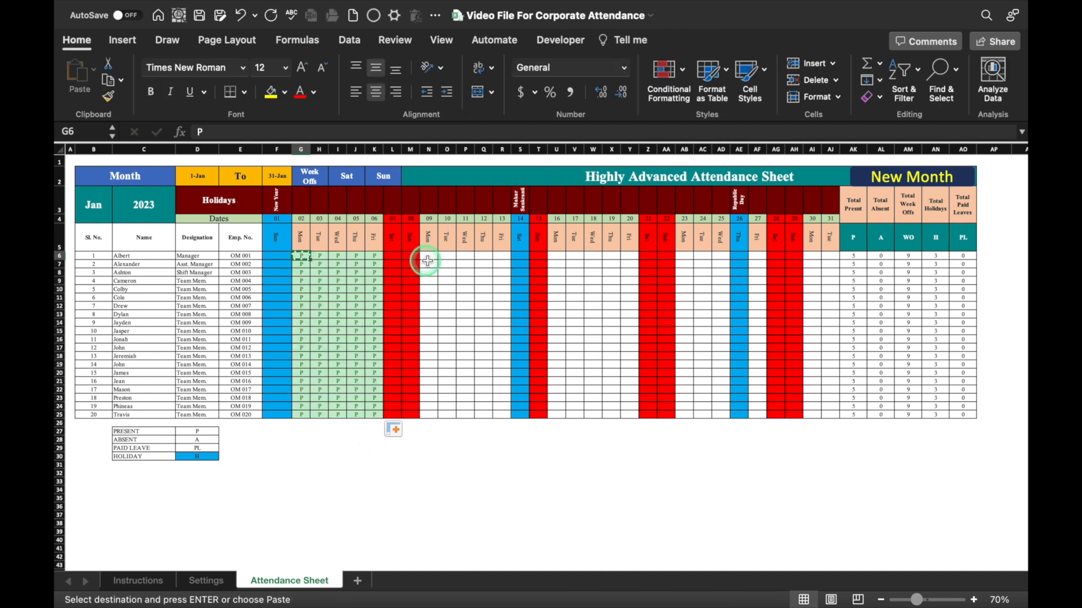
drag(427, 260, 757, 415)
key(ctrl+v)
click(666, 456)
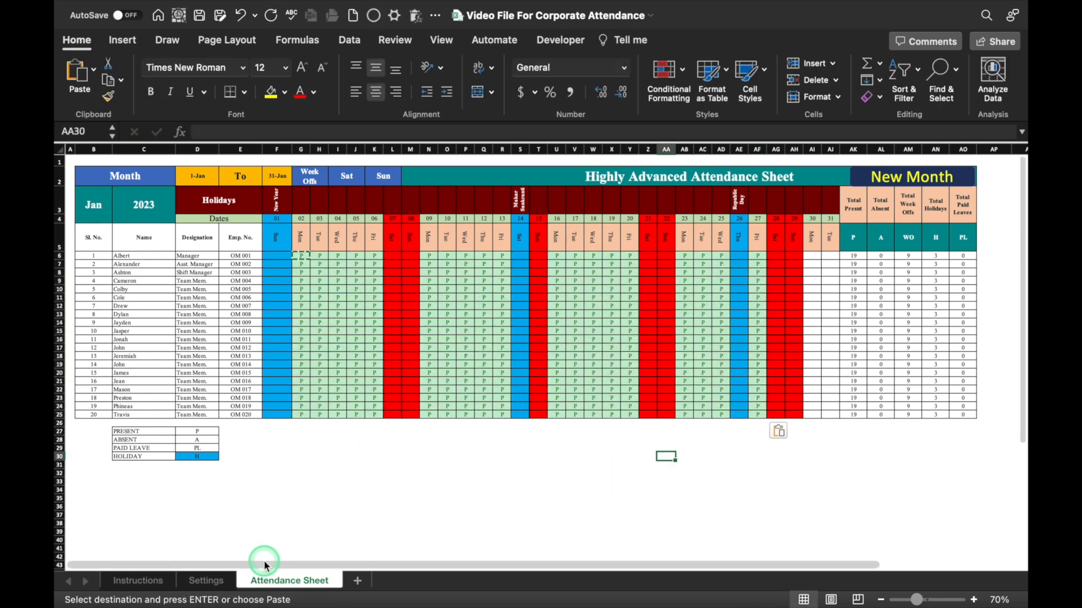
- Look at the holiday list on Settings, return to the Attendance Sheet, and run its New Month macro for January
click(151, 581)
click(192, 582)
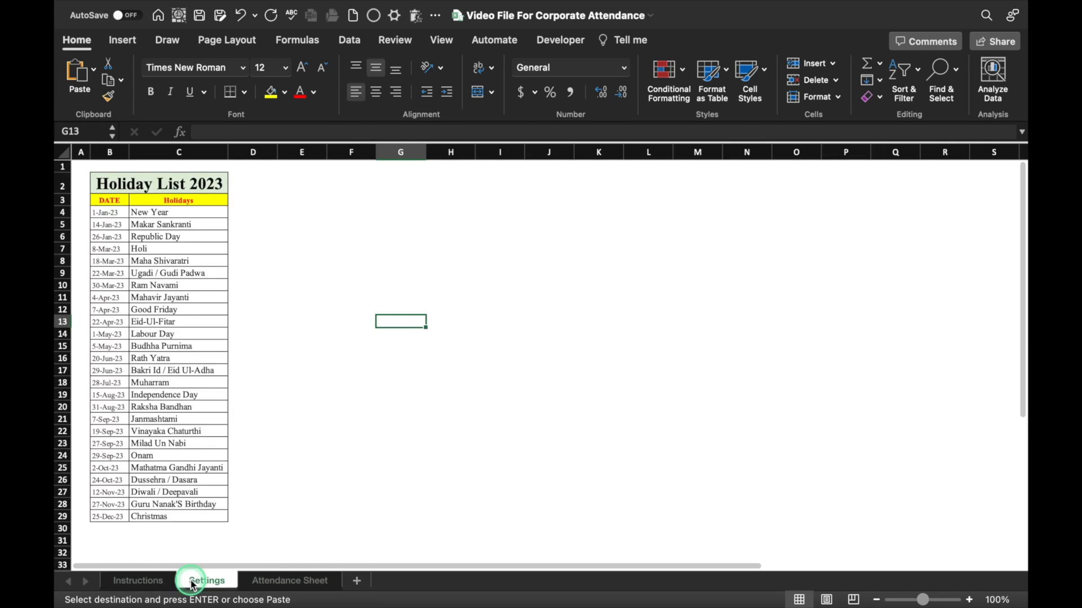
click(275, 581)
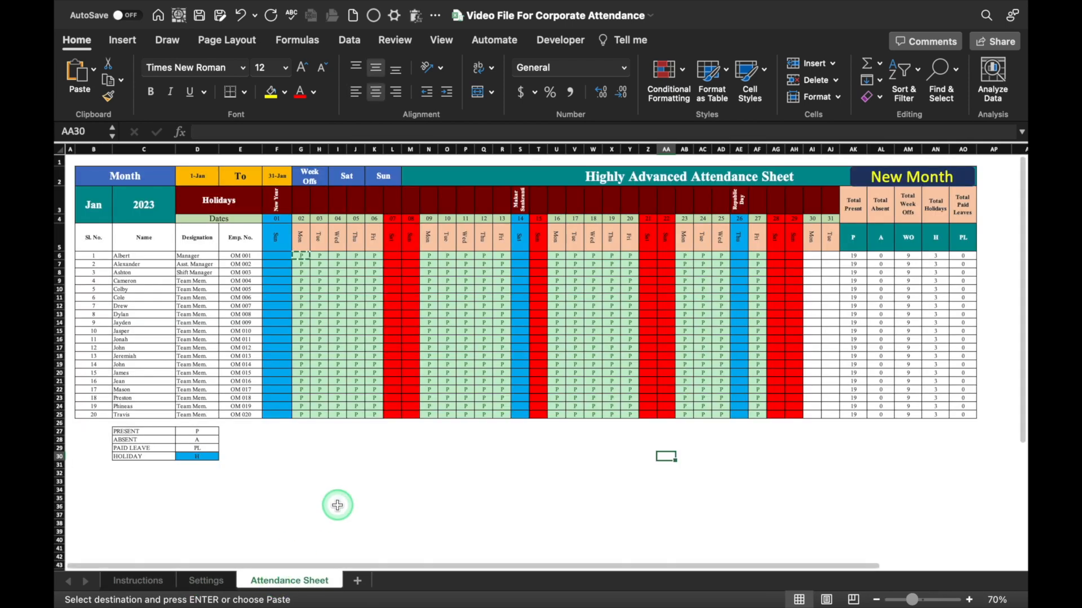
click(912, 180)
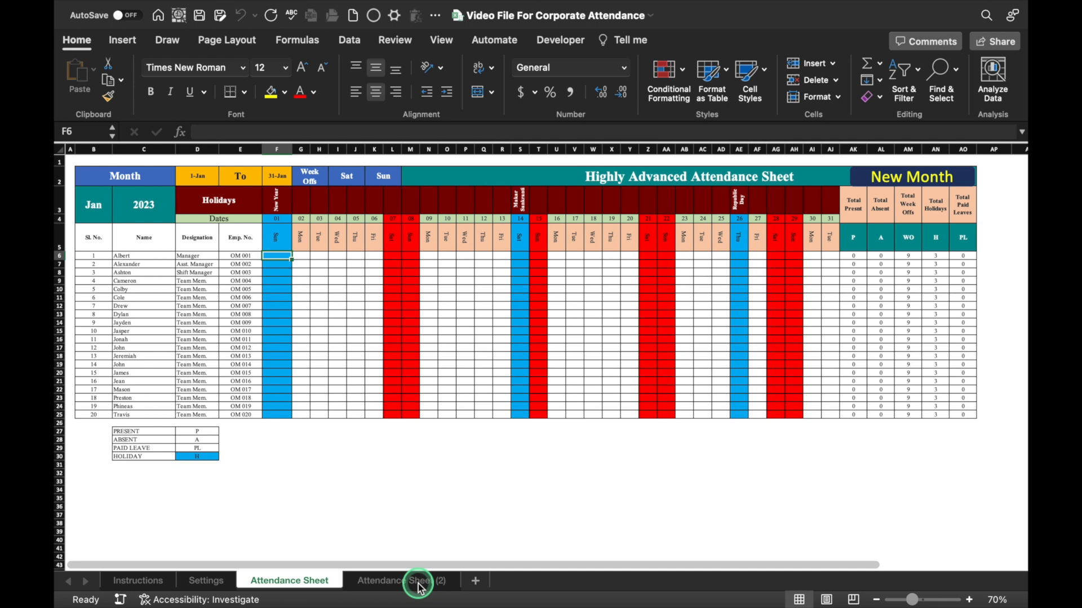
- Open the Attendance Sheet (2) copy and rename it as Jan 23
click(419, 583)
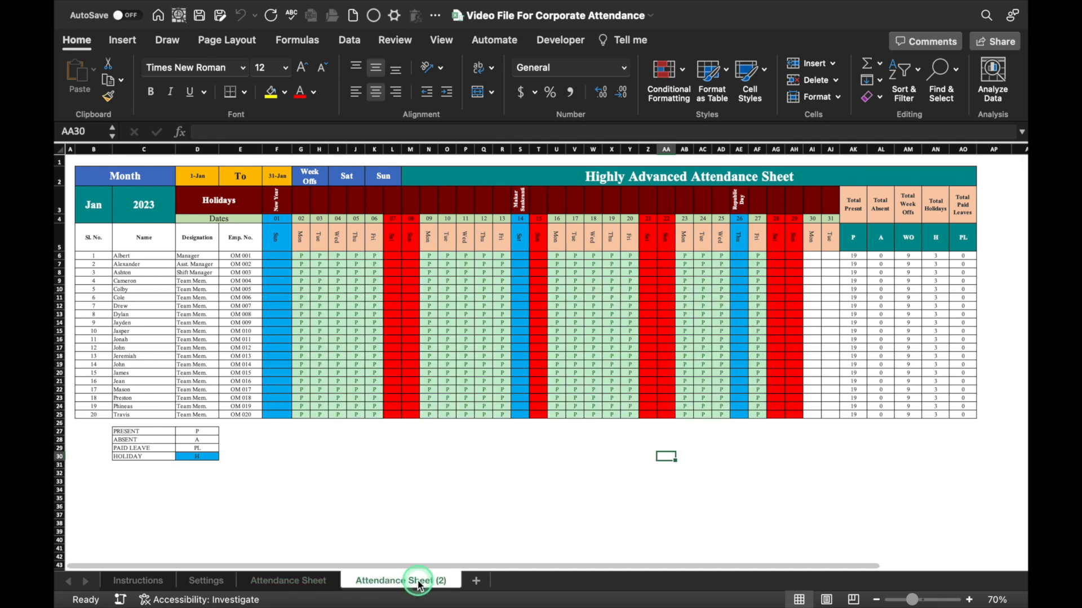
double_click(419, 582)
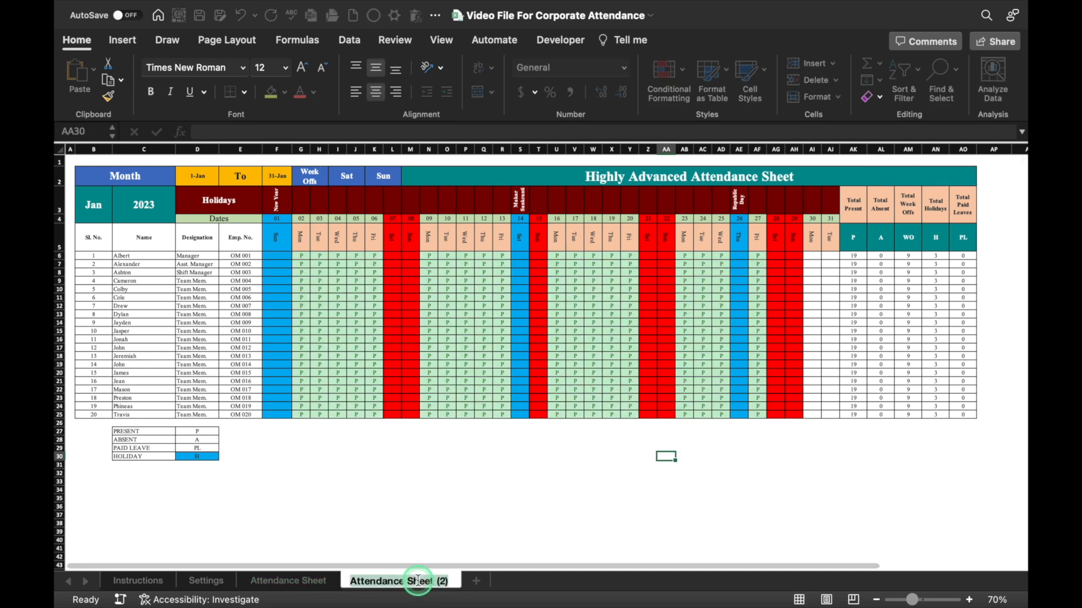
text(Jan 2)
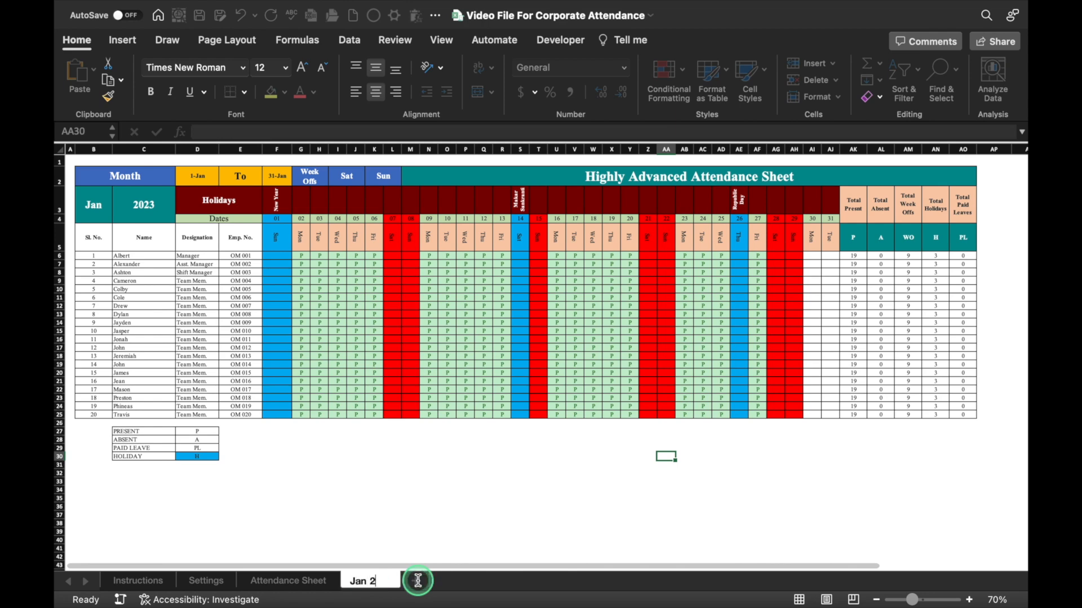
text(3)
key(Return)
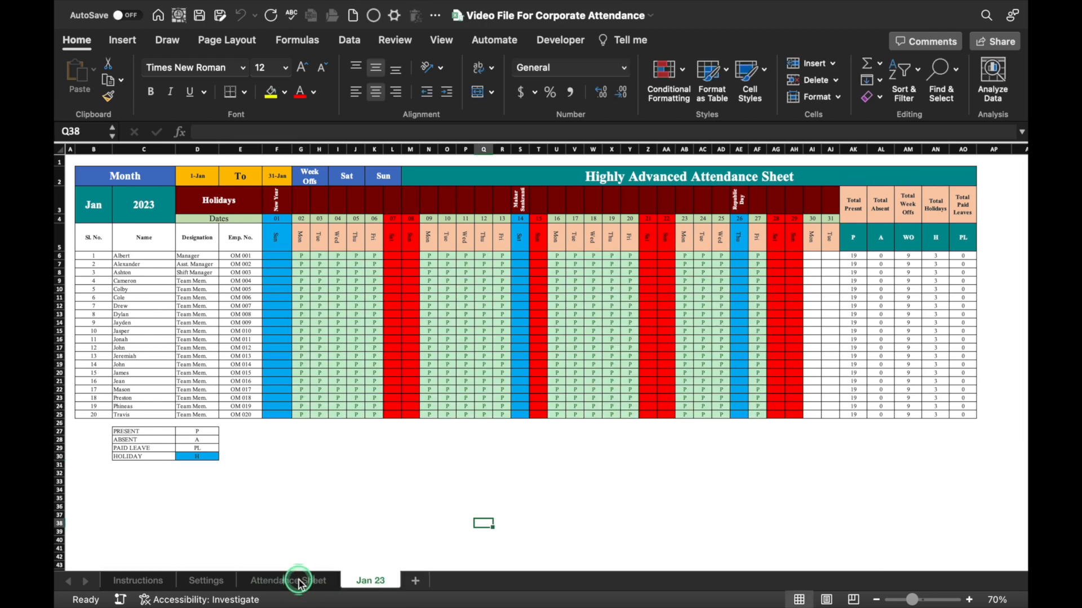
- Set the month on the Attendance Sheet to Feb
click(298, 583)
click(94, 207)
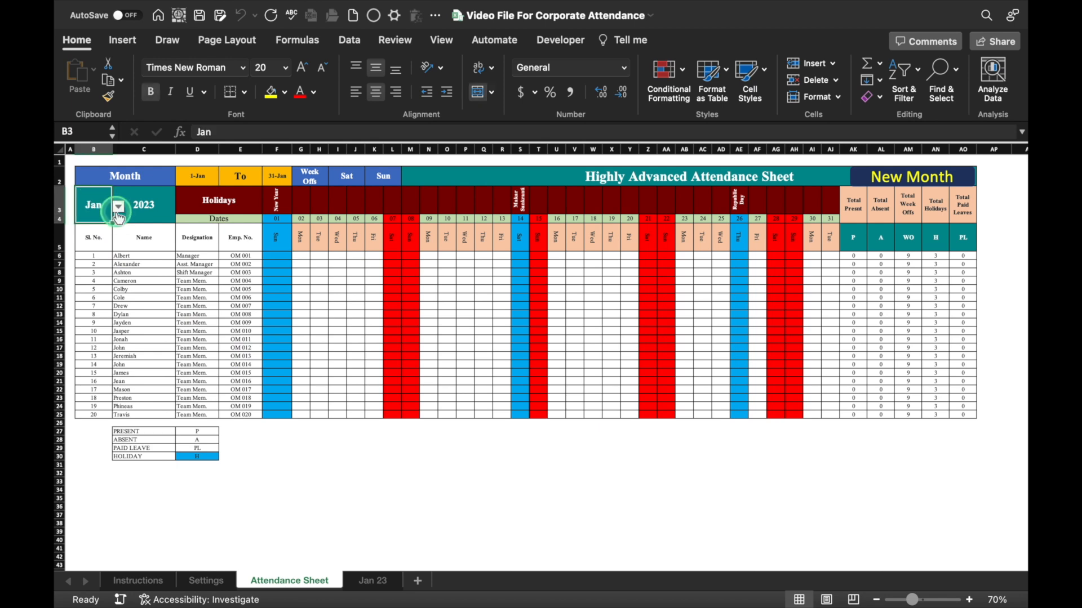
click(118, 207)
click(93, 234)
- Mark February attendance for every employee: P on 1–3 and 20–24, Pl on 6–10, and A on 13–17
click(630, 257)
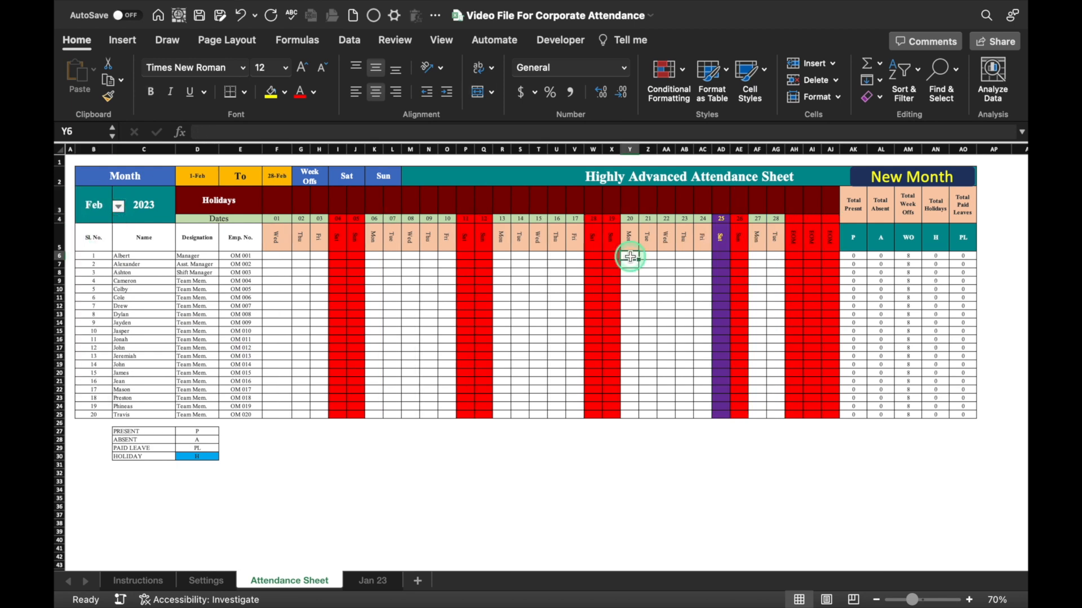
text(P)
drag(639, 260, 707, 420)
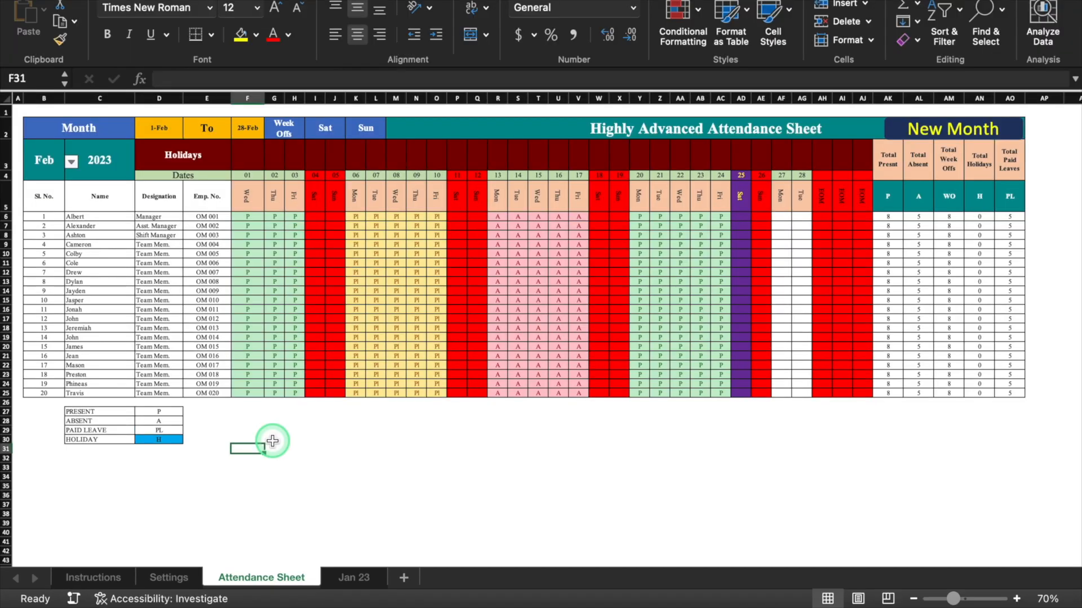
- Run the New Month macro for February and rename the resulting Attendance Sheet (2) copy as Feb 23
click(961, 130)
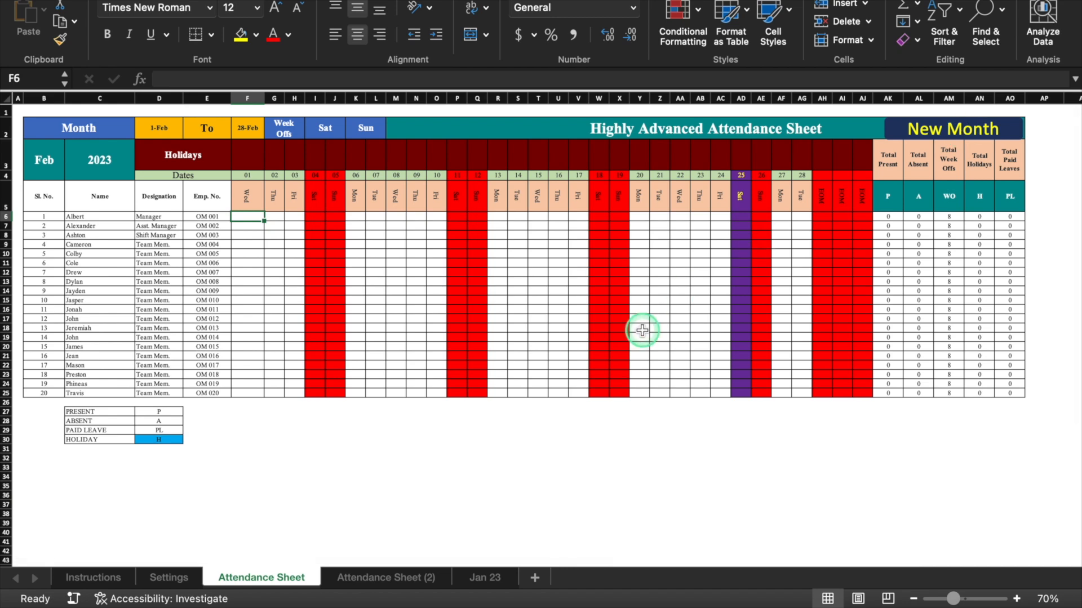
click(397, 577)
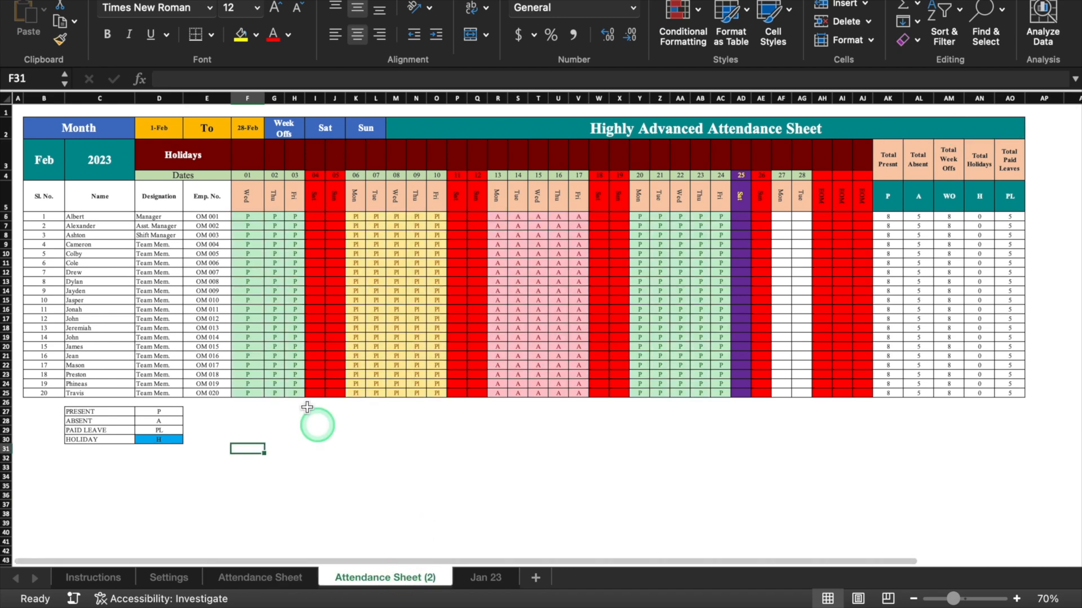
click(393, 580)
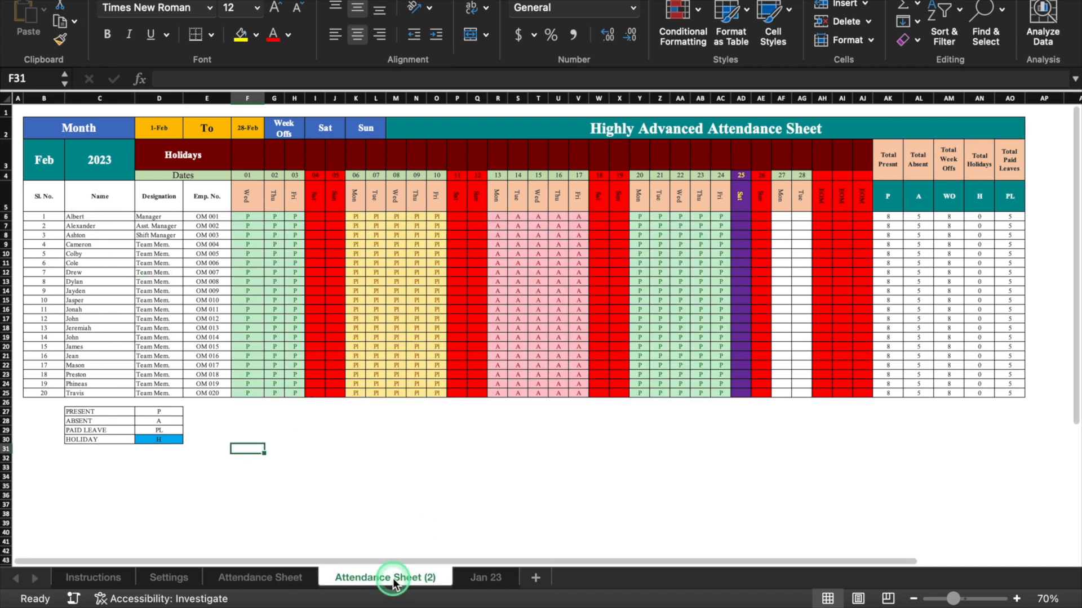
double_click(392, 580)
text(Feb)
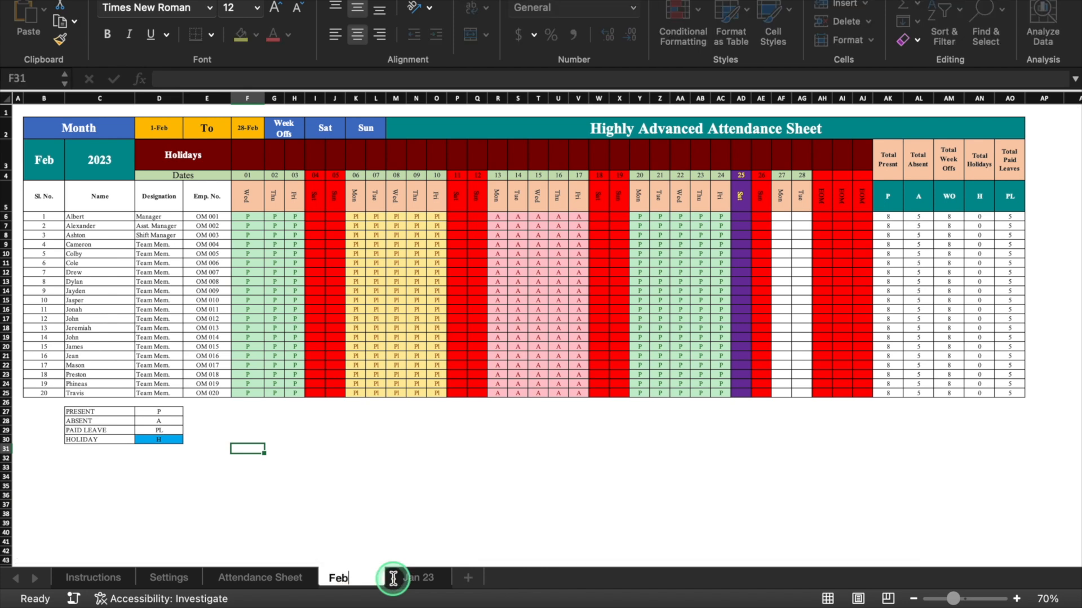
key(Return)
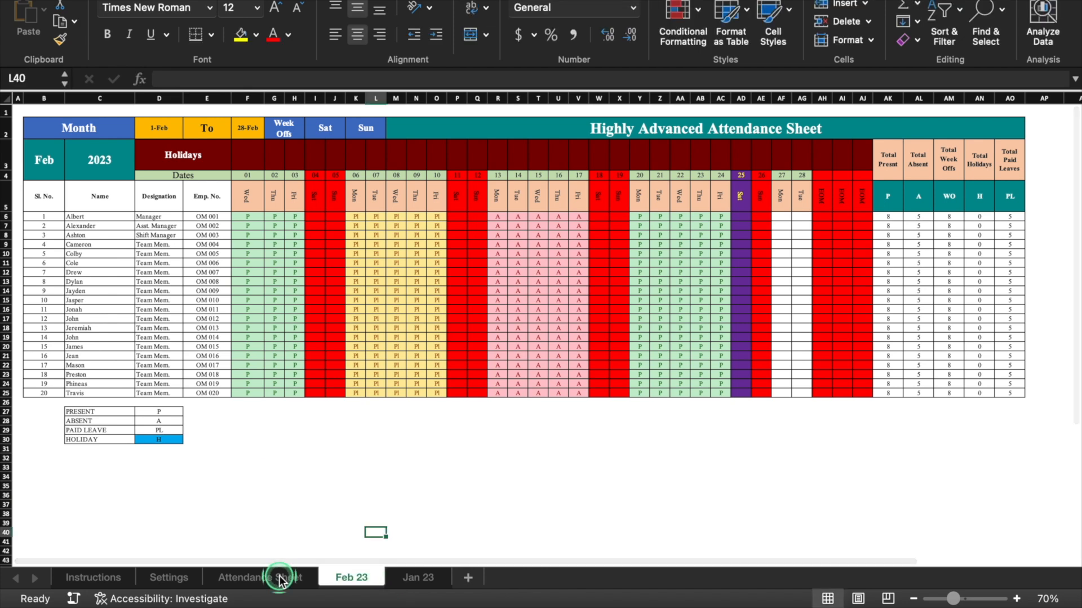
- Clear the second week off in K2 on the Attendance Sheet, leaving only Sat as the week off
click(270, 578)
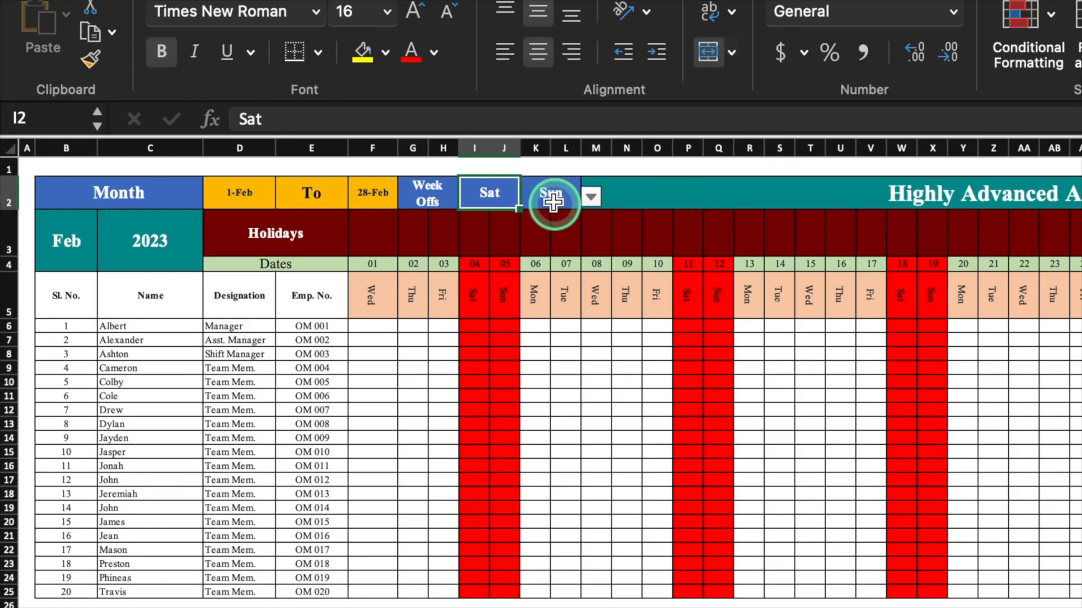
click(365, 127)
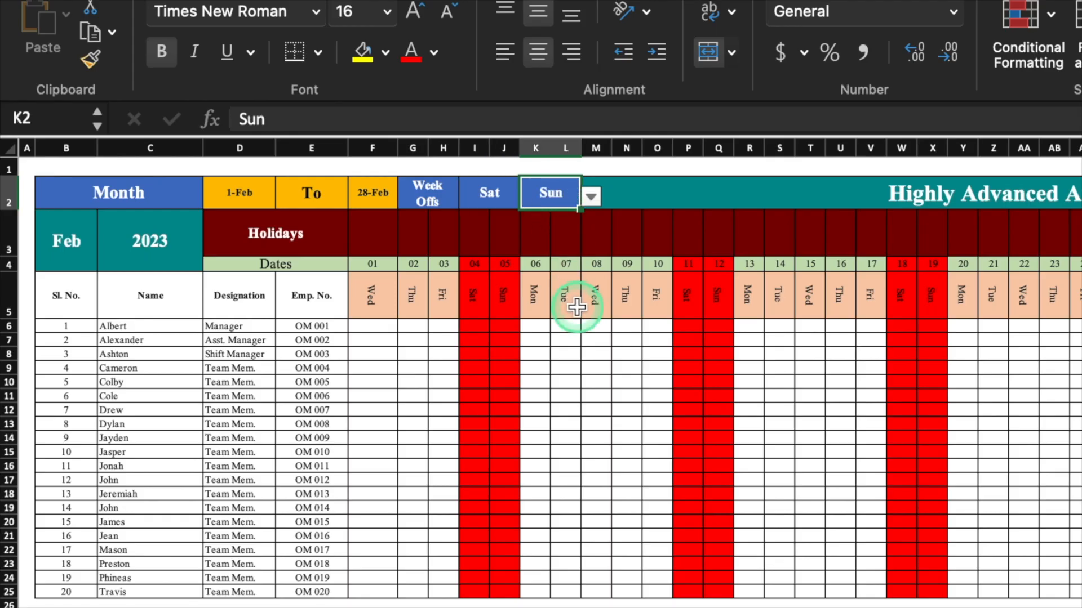
key(Delete)
click(474, 326)
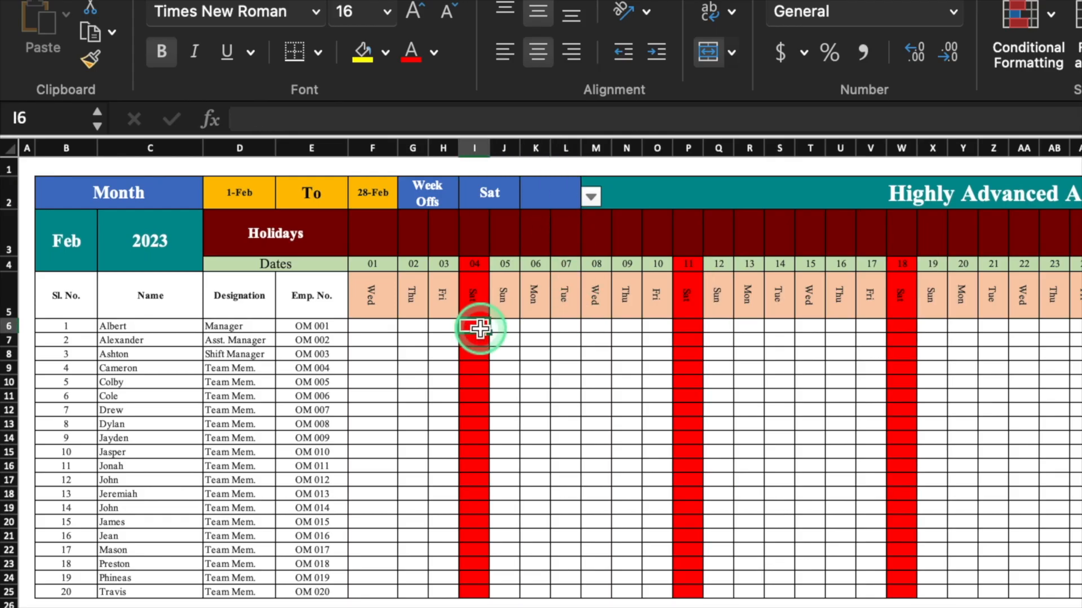
- Test entering P for the first employee on Saturday 04 in I6 and clear the entry again
text(P)
click(499, 427)
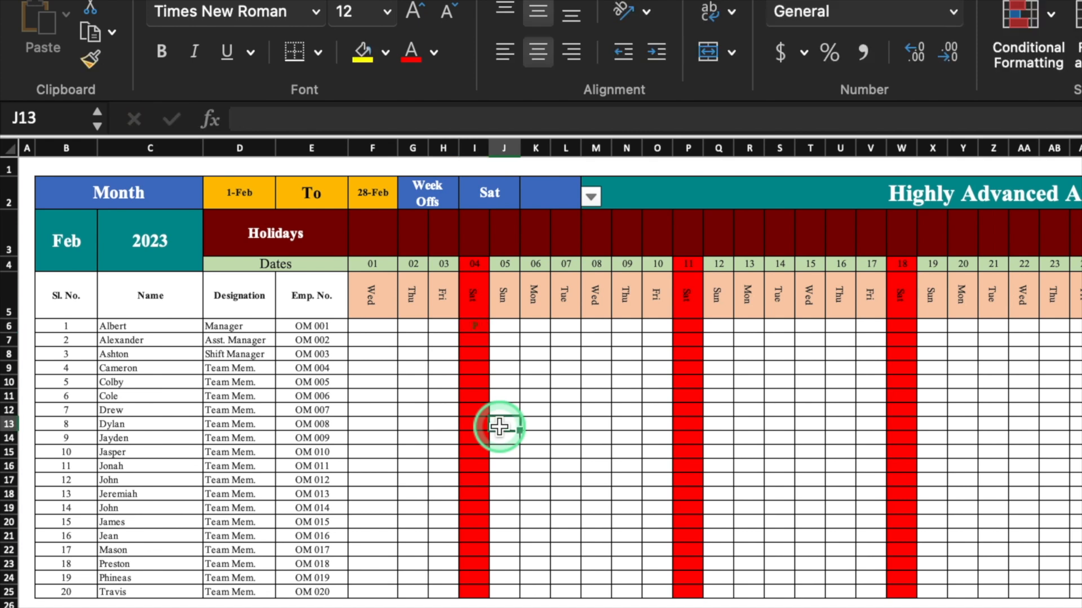
click(469, 331)
- Set the second week off in K2 to None, keeping Sat as the first week off
click(592, 200)
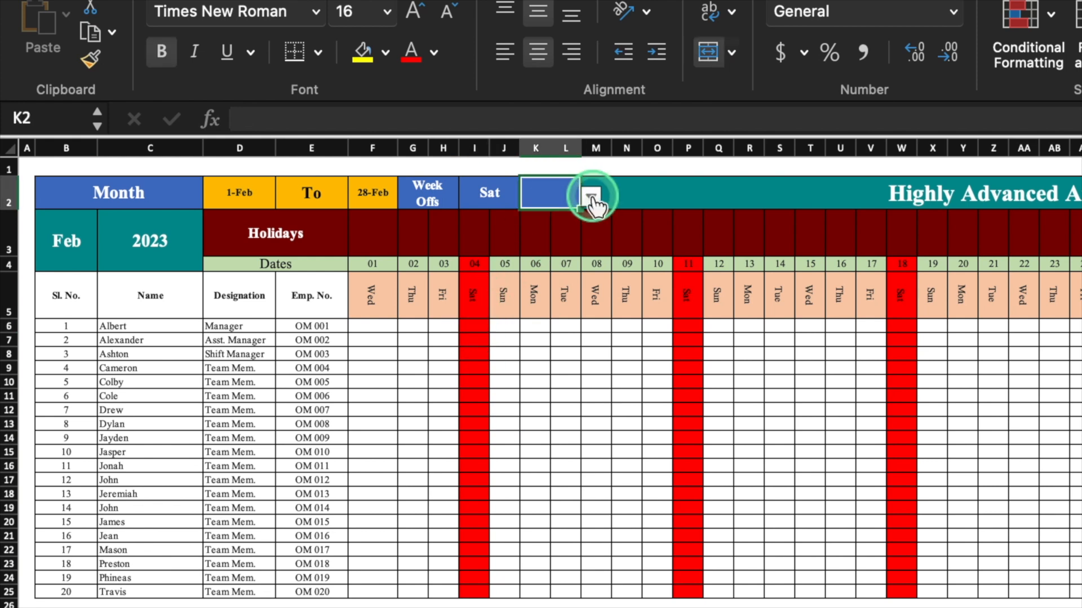
click(592, 194)
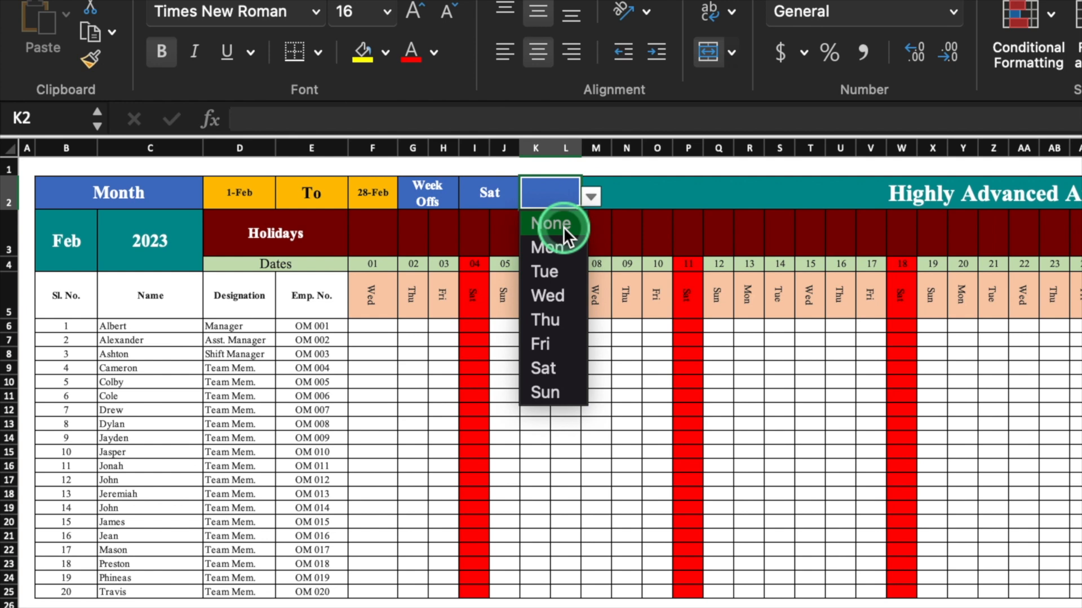
click(563, 225)
- Try to enter p for the first employee on the Saturday 04 week off in I6
click(476, 325)
text(p)
key(Return)
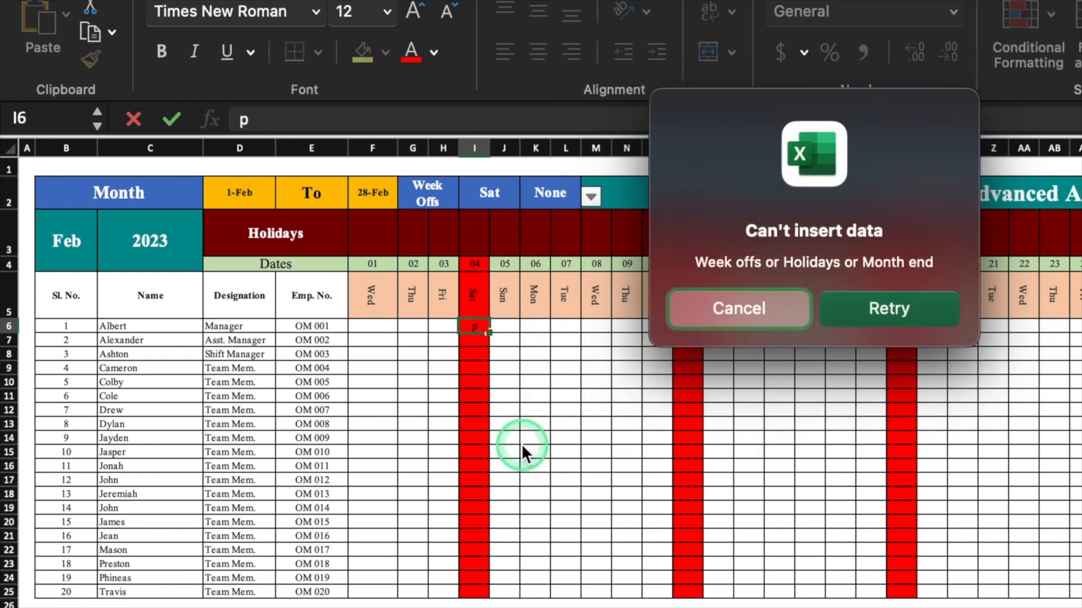
click(735, 318)
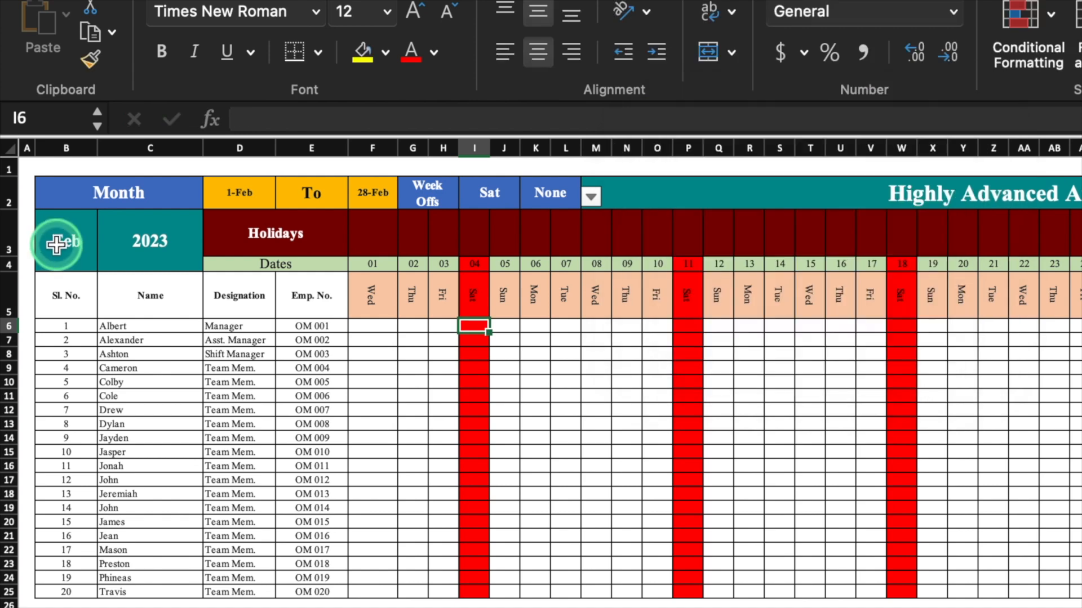
- Change the sheet's month to Jan and clear the second week off in K2
click(56, 244)
click(107, 244)
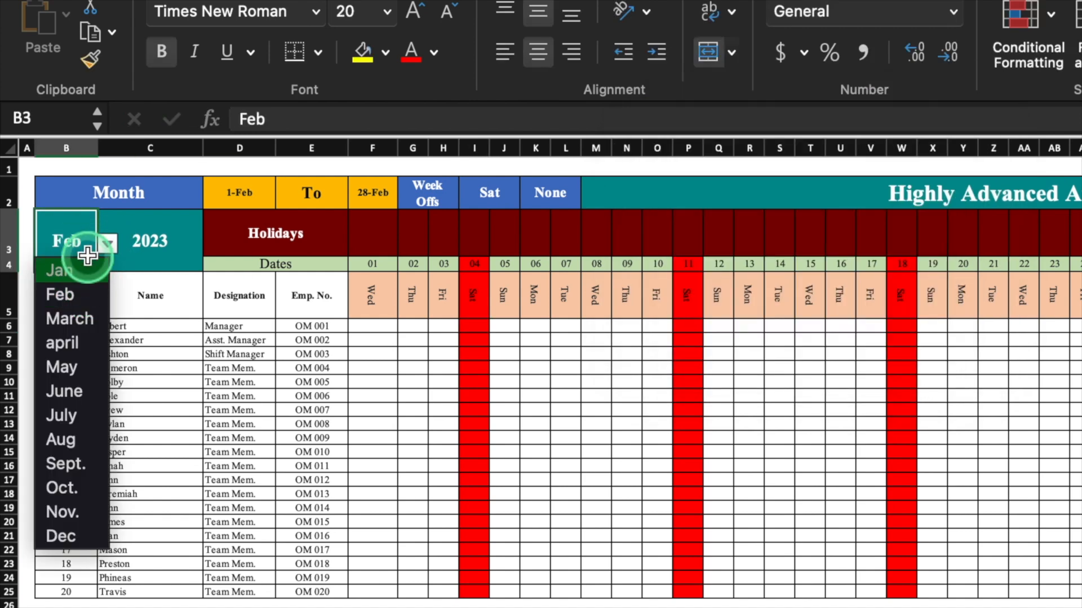
click(82, 269)
click(560, 193)
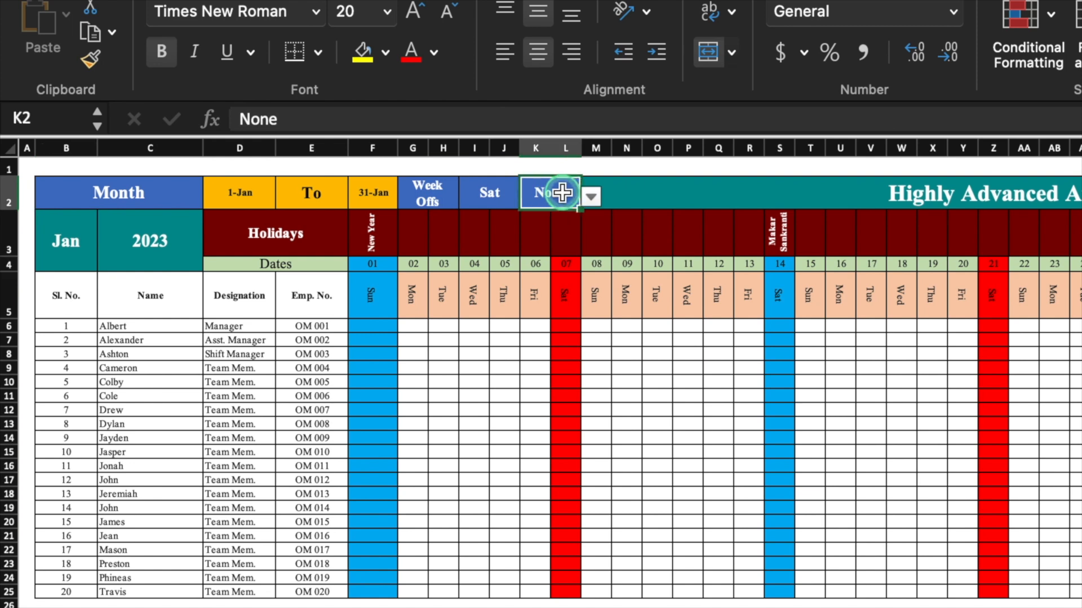
key(Delete)
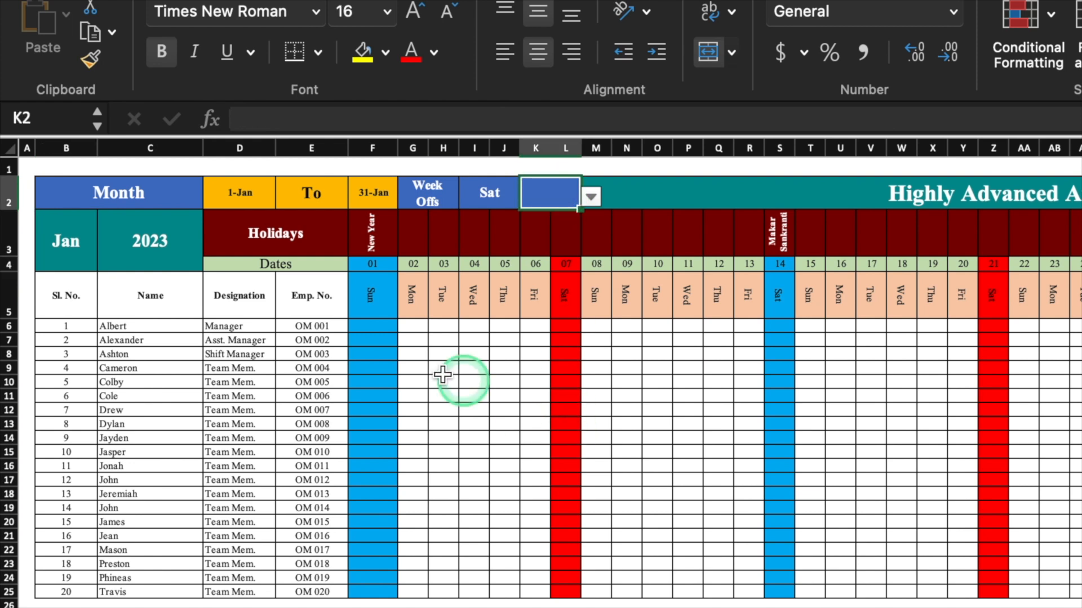
- Test entering p for the first employee on the New Year holiday in F6 and undo the entry
click(379, 332)
text(p)
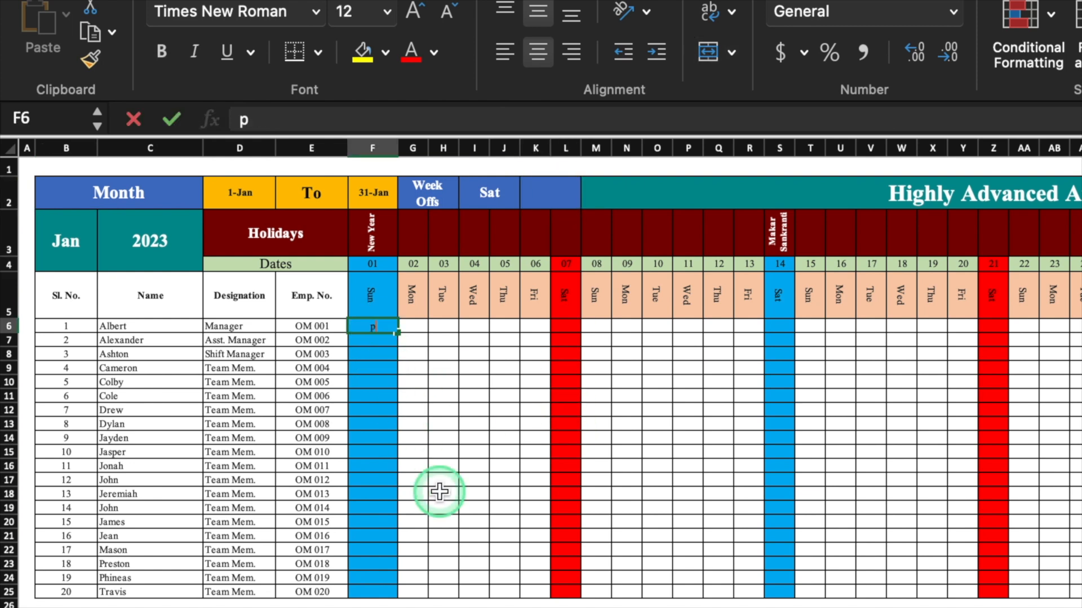
click(455, 484)
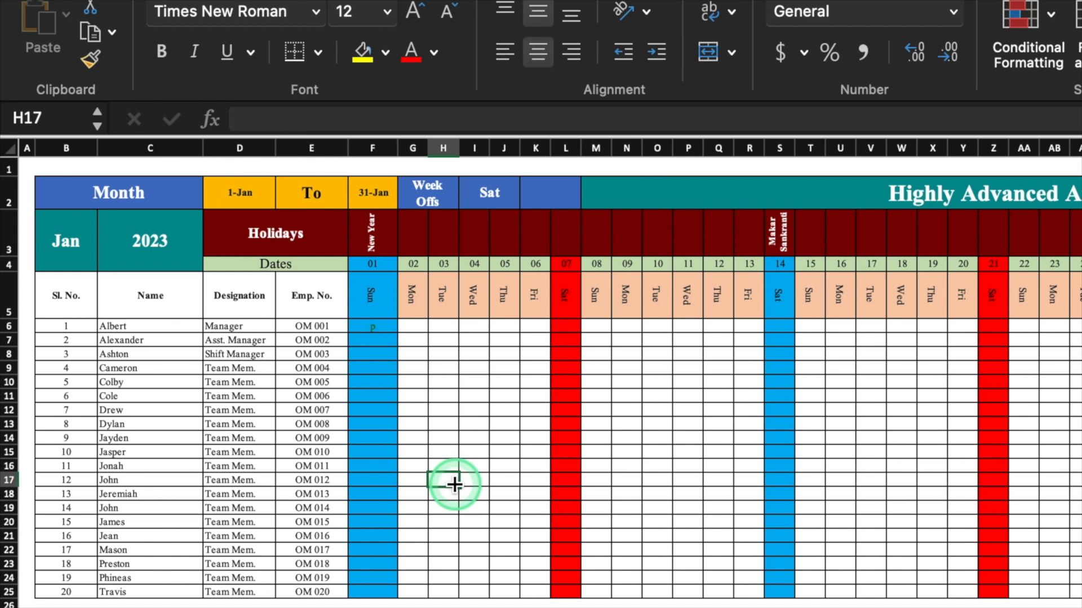
key(super+z)
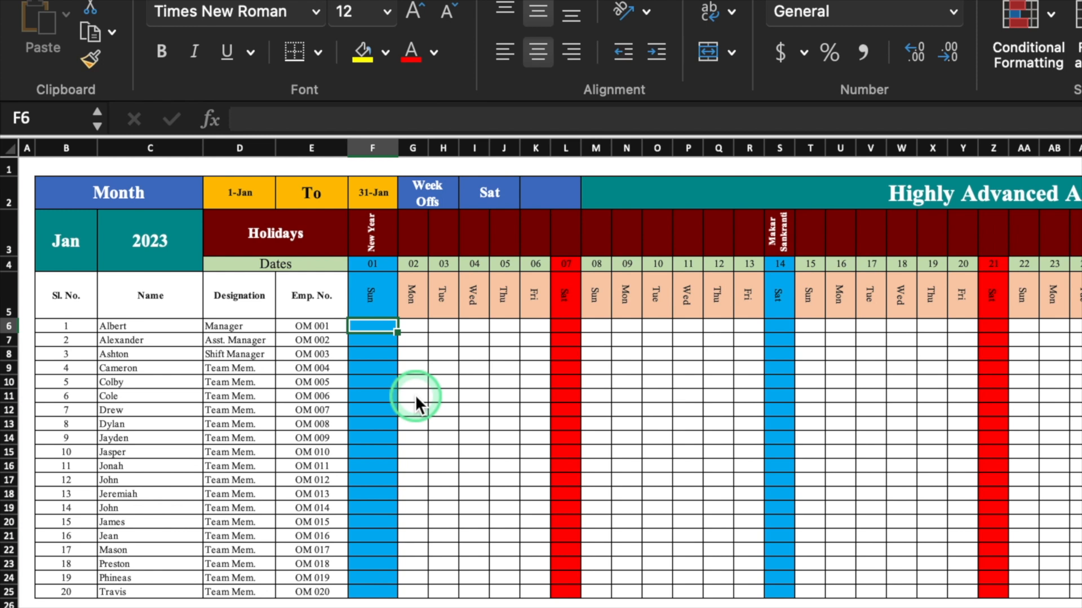
- Set the second week off in K2 to None for January
click(544, 188)
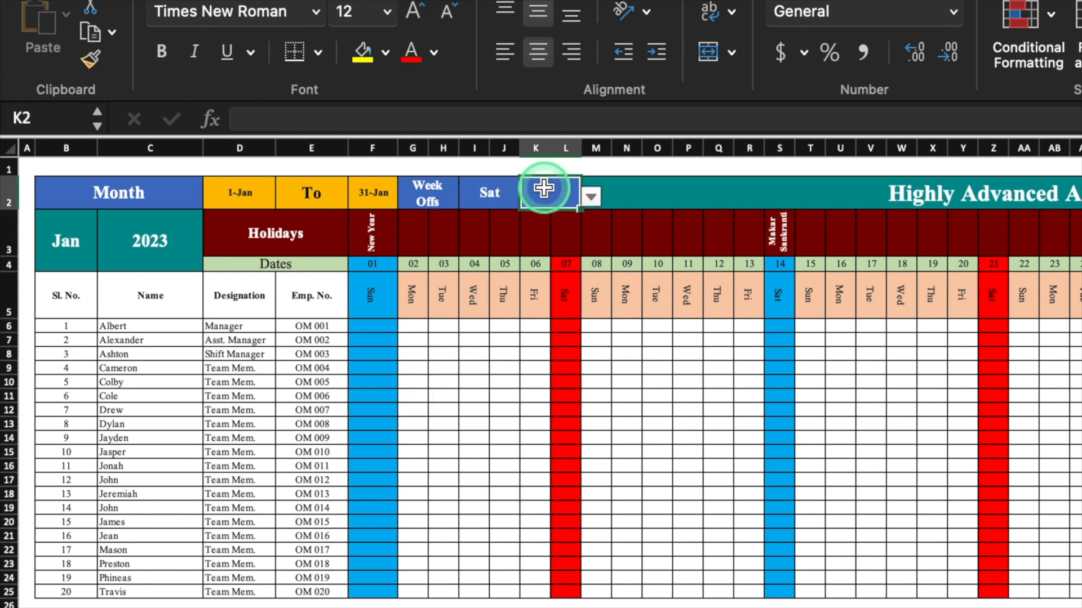
click(591, 196)
click(563, 224)
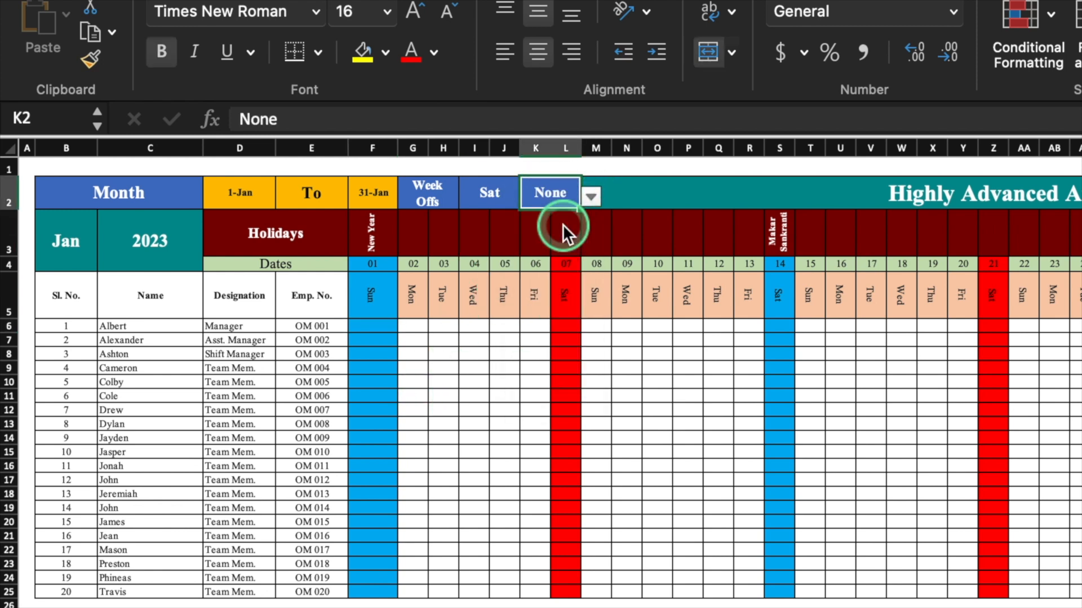